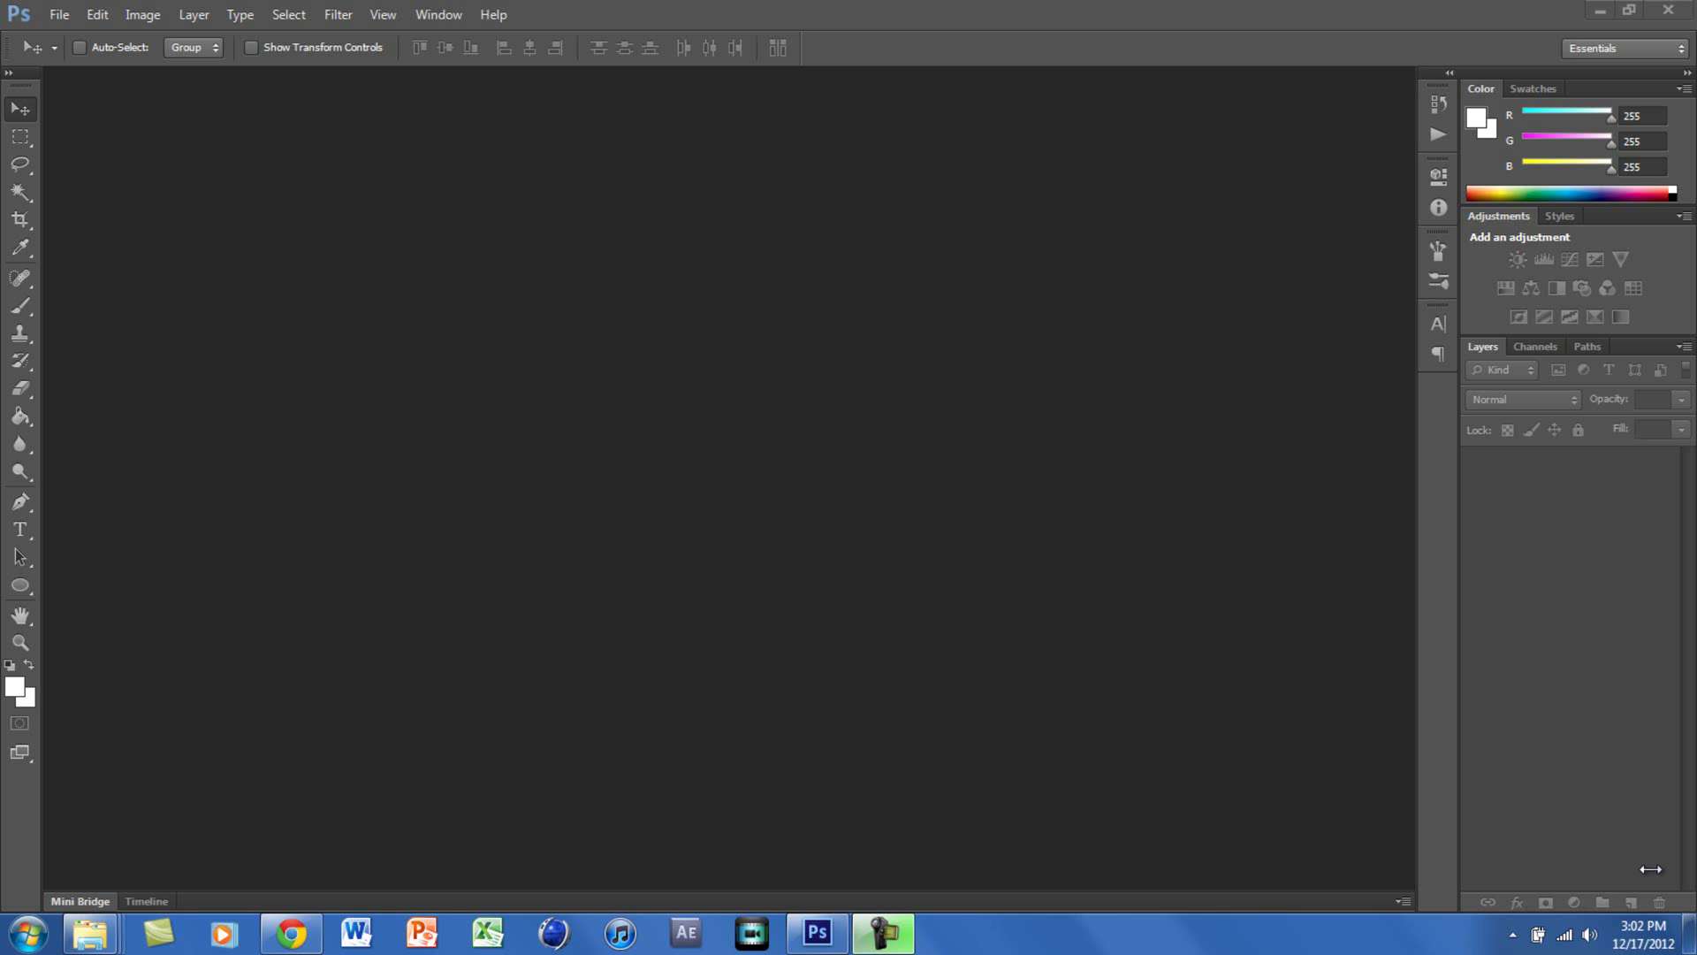
# - Open the Tutorials folder from the desktop to view the images and fonts, then return to Photoshop
pyautogui.click(1690, 932)
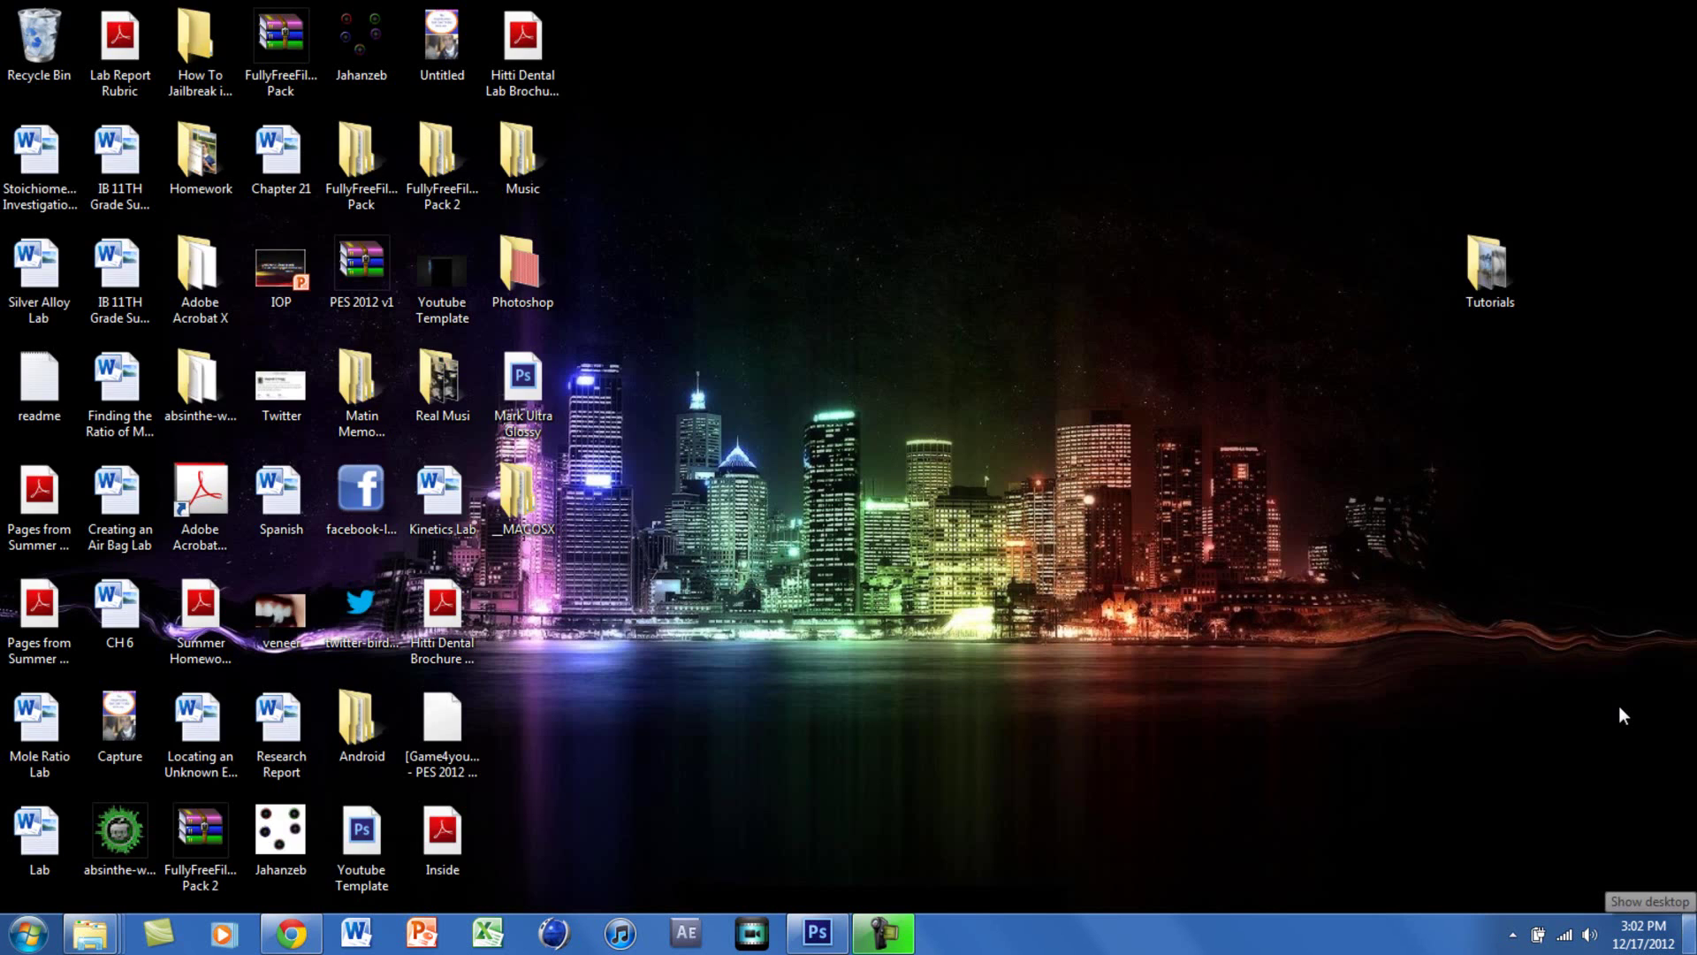
pyautogui.doubleClick(1493, 311)
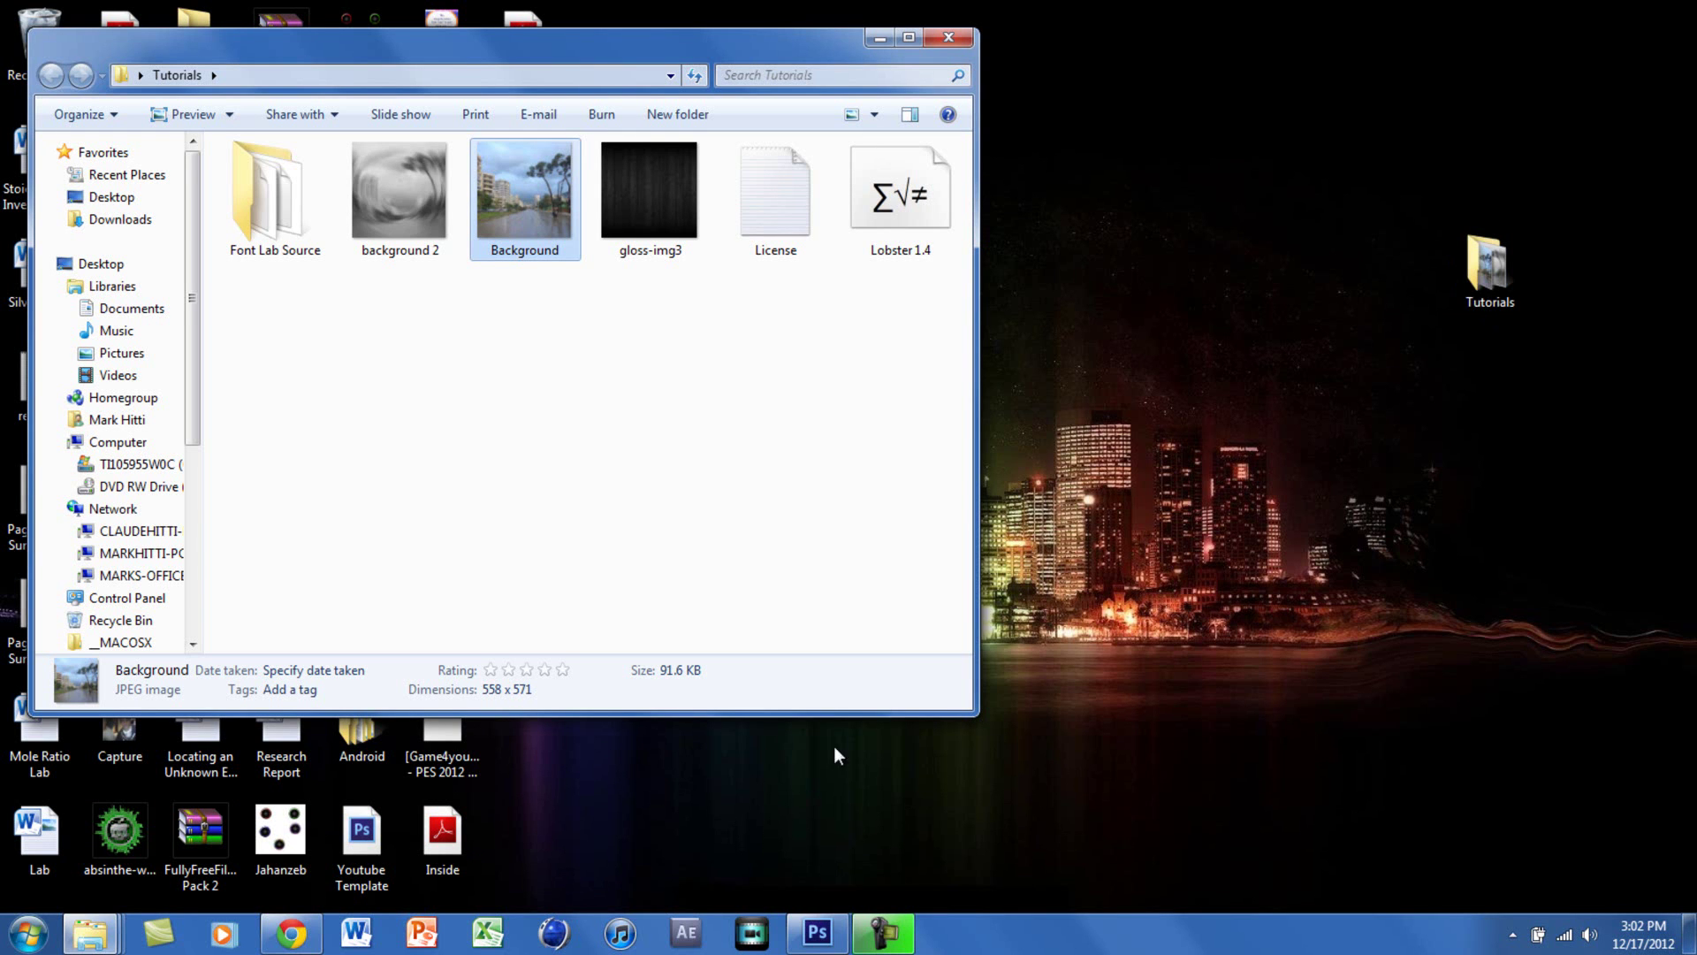
pyautogui.click(817, 931)
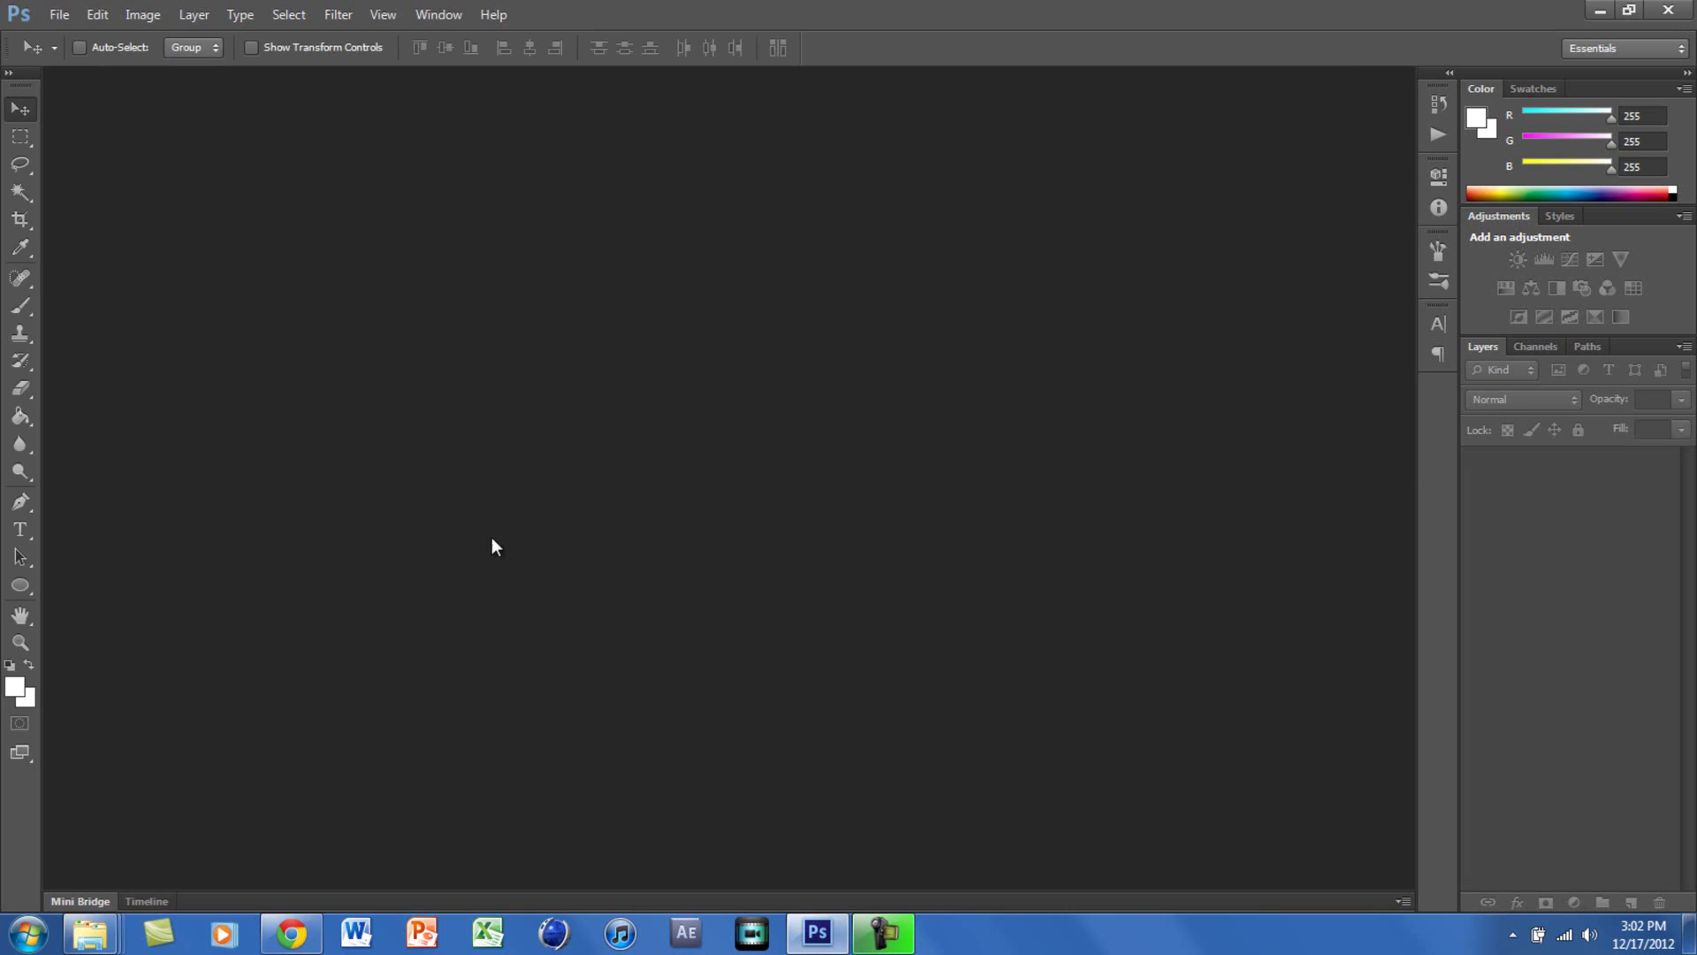
# - Create a new 700 × 720 px white document and view it at 100% zoom
pyautogui.click(60, 12)
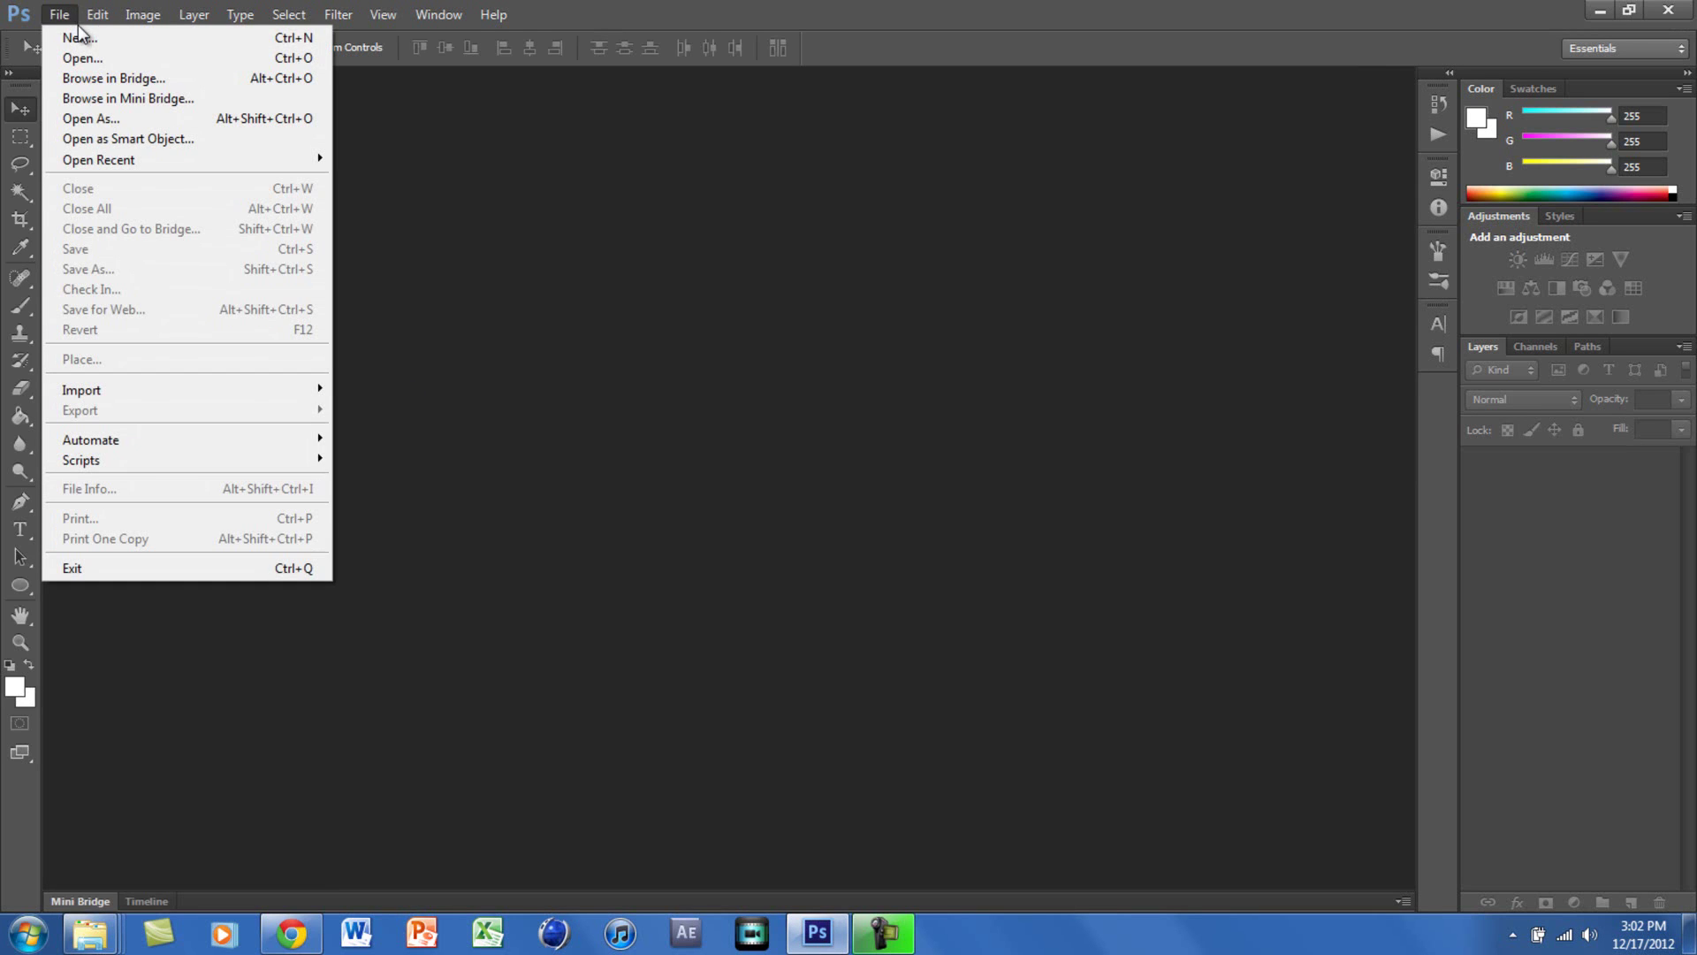
pyautogui.click(84, 35)
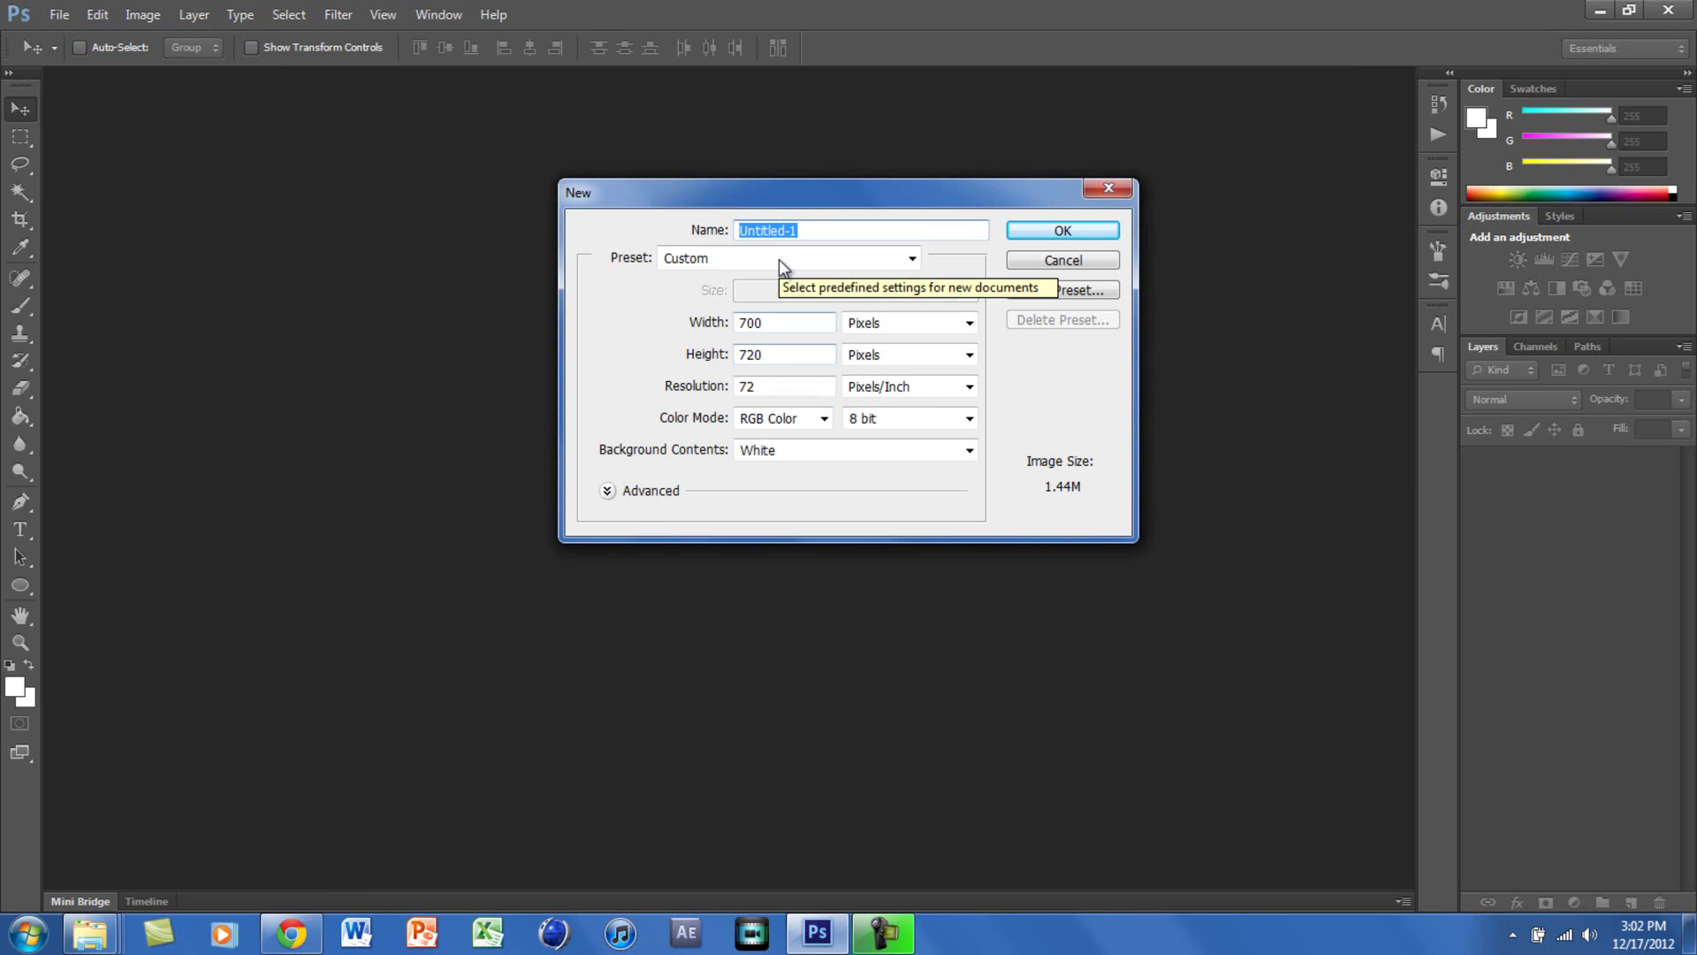
pyautogui.click(1066, 230)
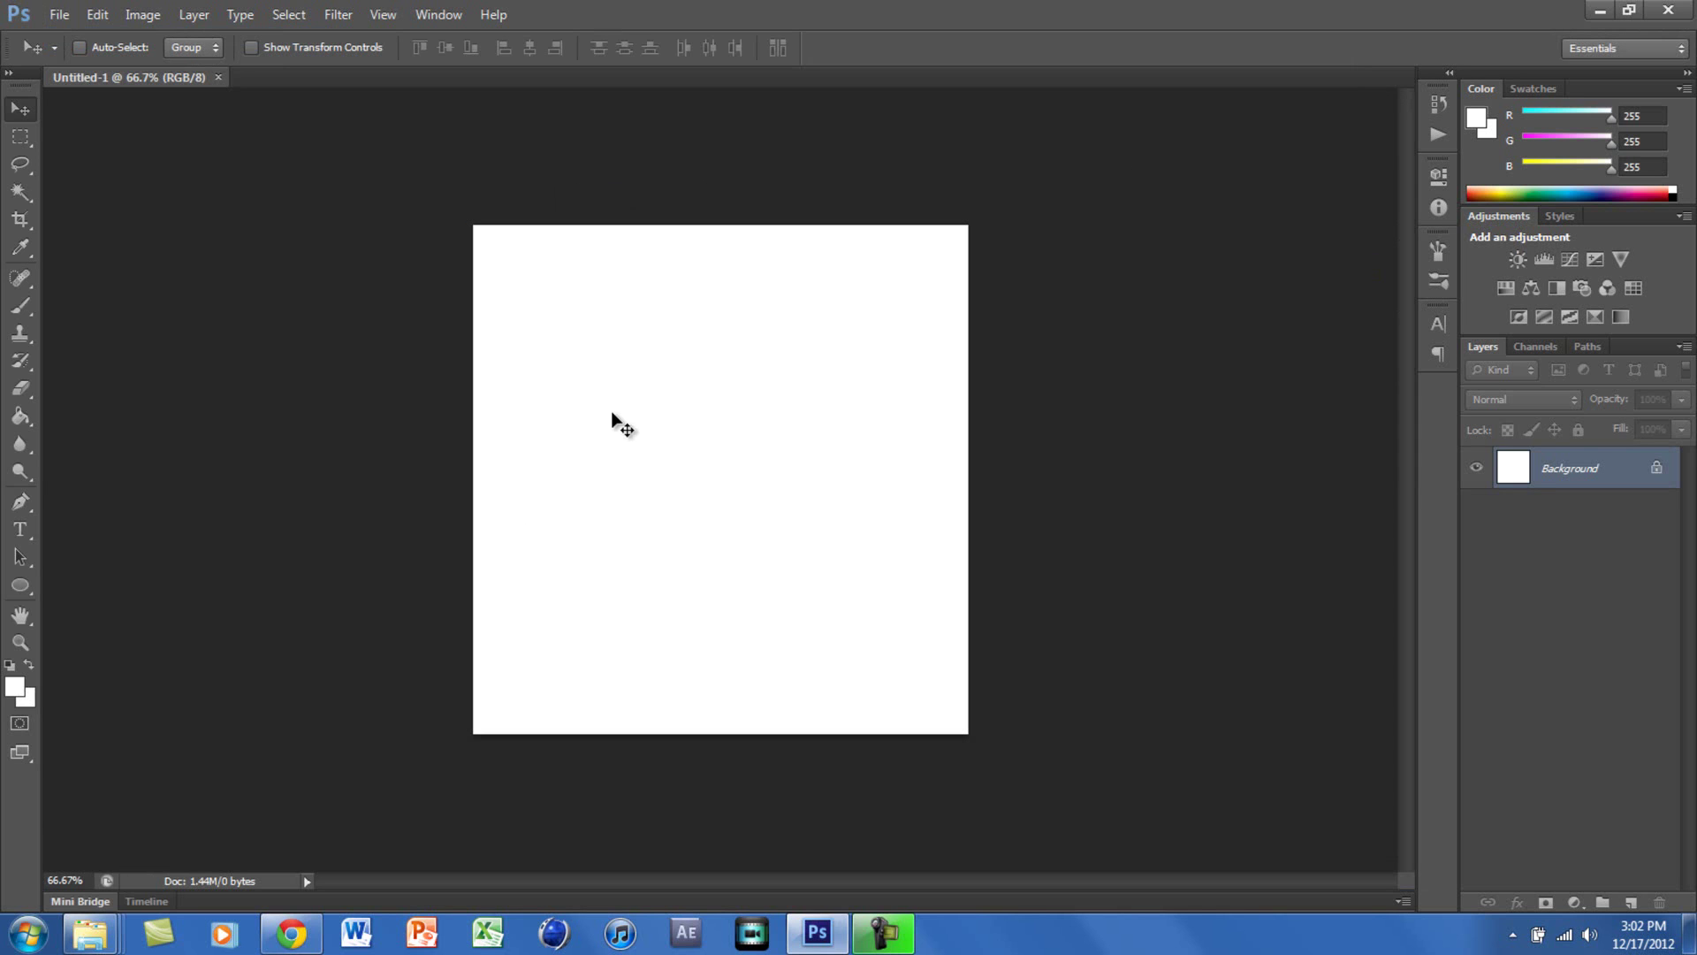
pyautogui.click(42, 879)
pyautogui.press('Return')
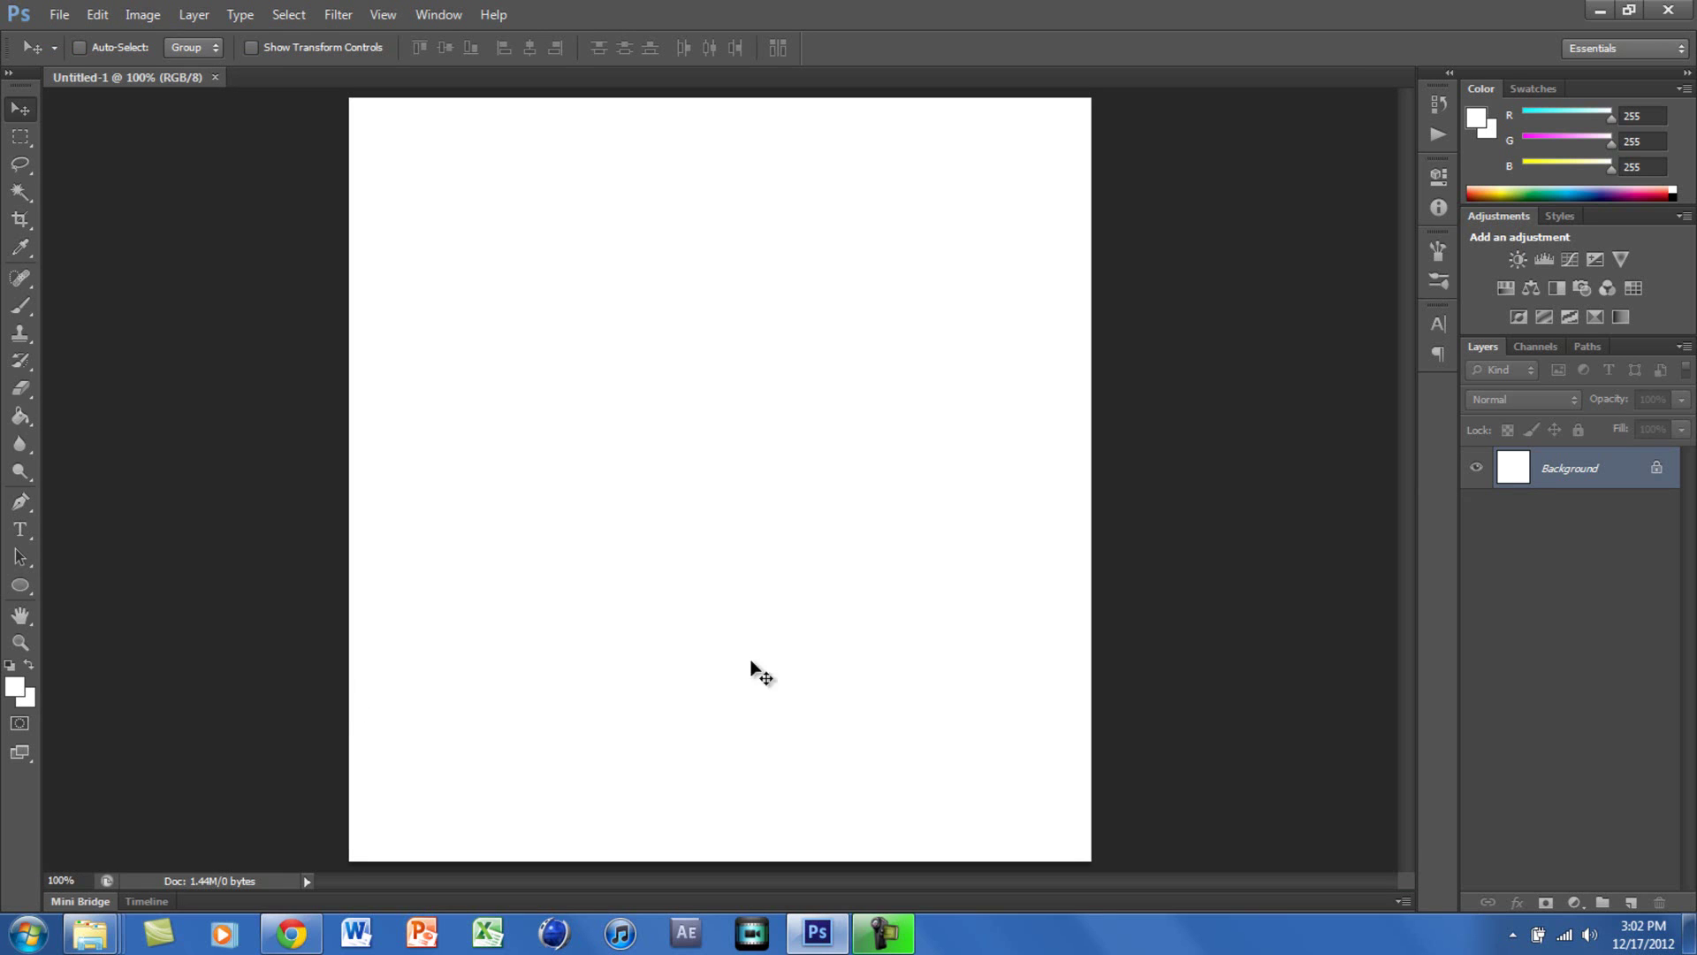
# - Drag the gloss-img3 wood image from the Tutorials folder into Photoshop
pyautogui.click(1688, 932)
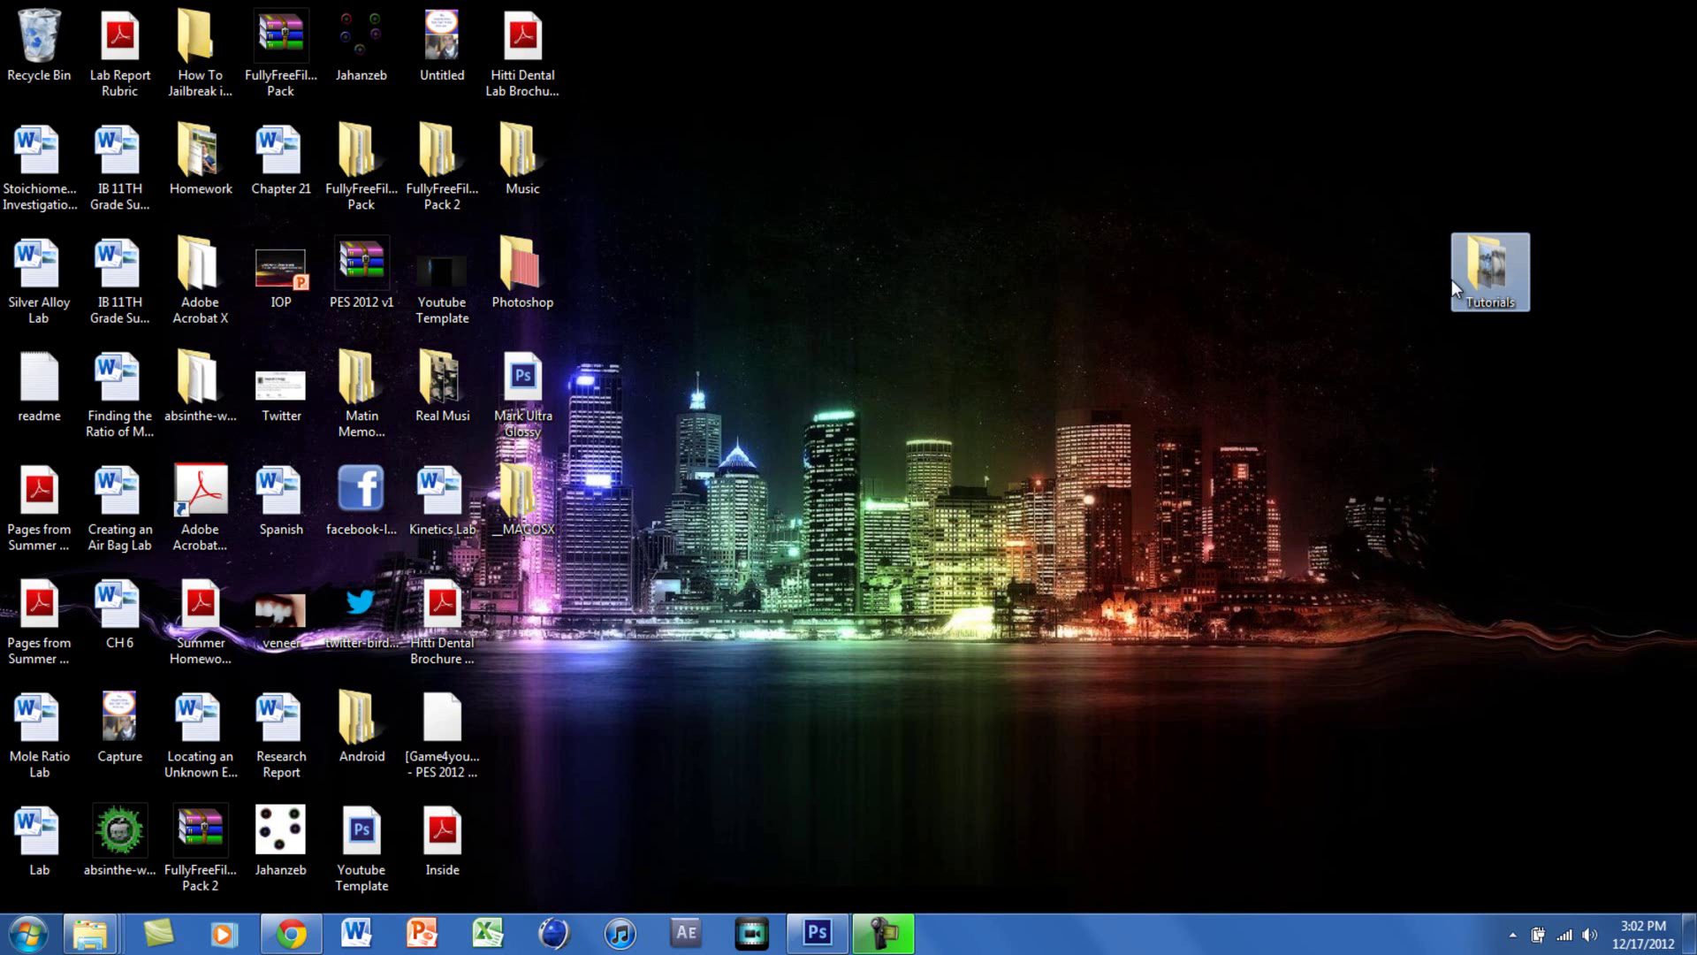
pyautogui.doubleClick(1483, 273)
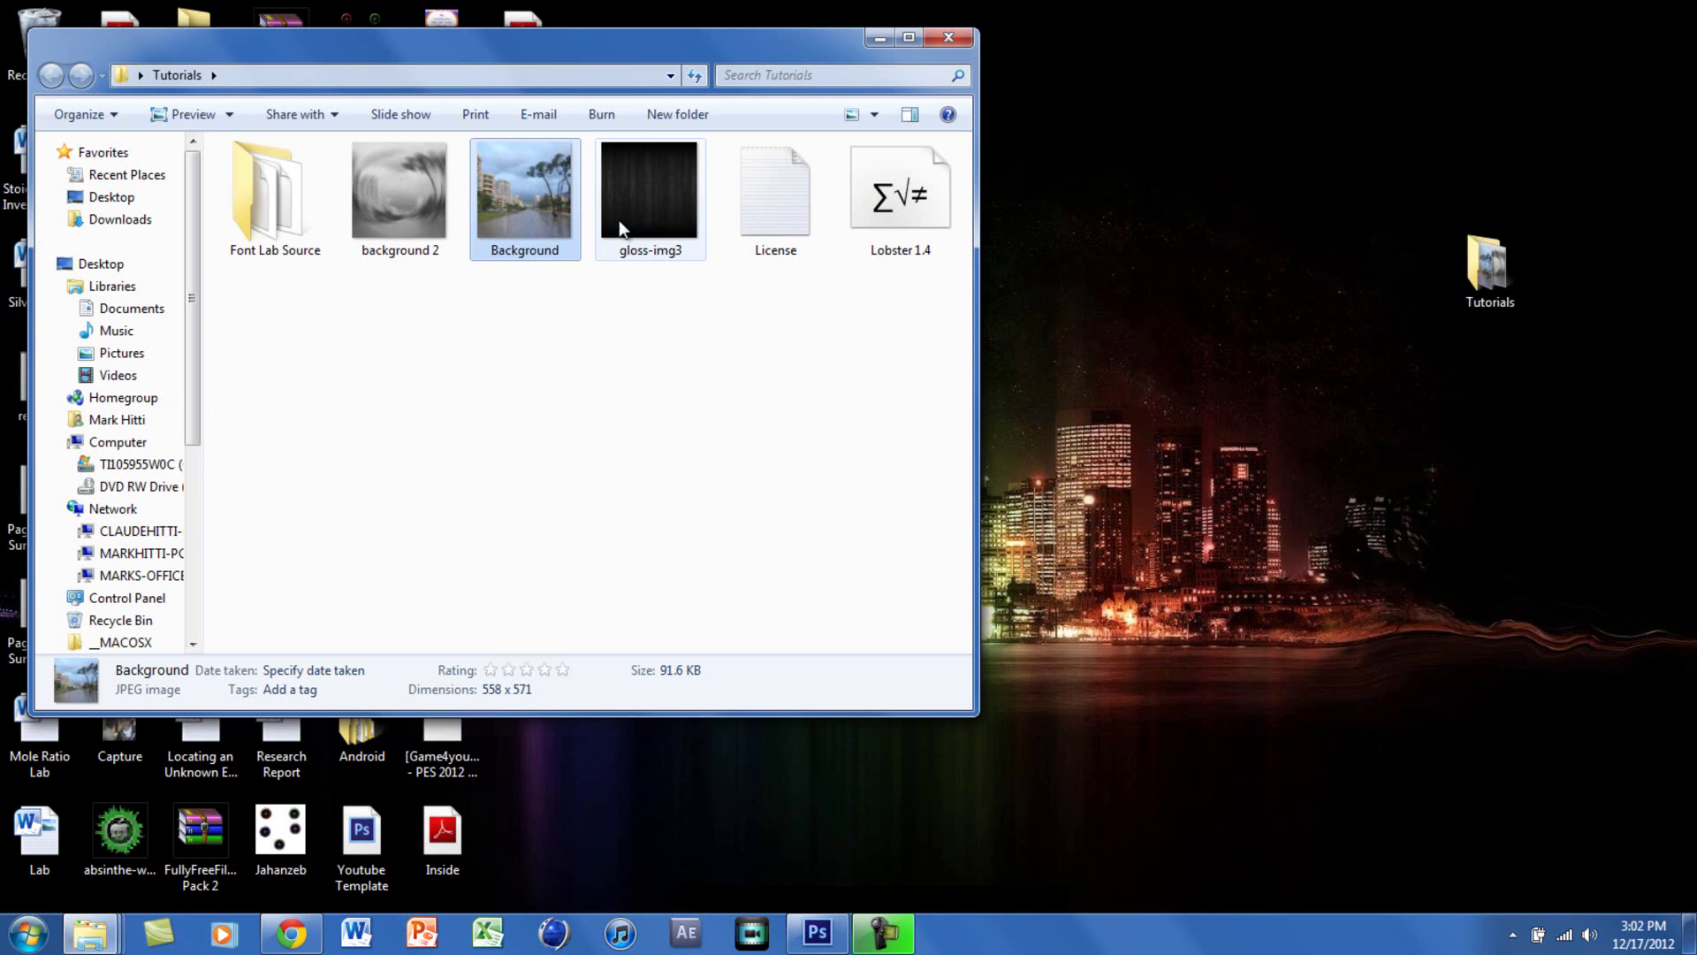
pyautogui.click(667, 173)
pyautogui.moveTo(667, 173); pyautogui.dragTo(778, 574)
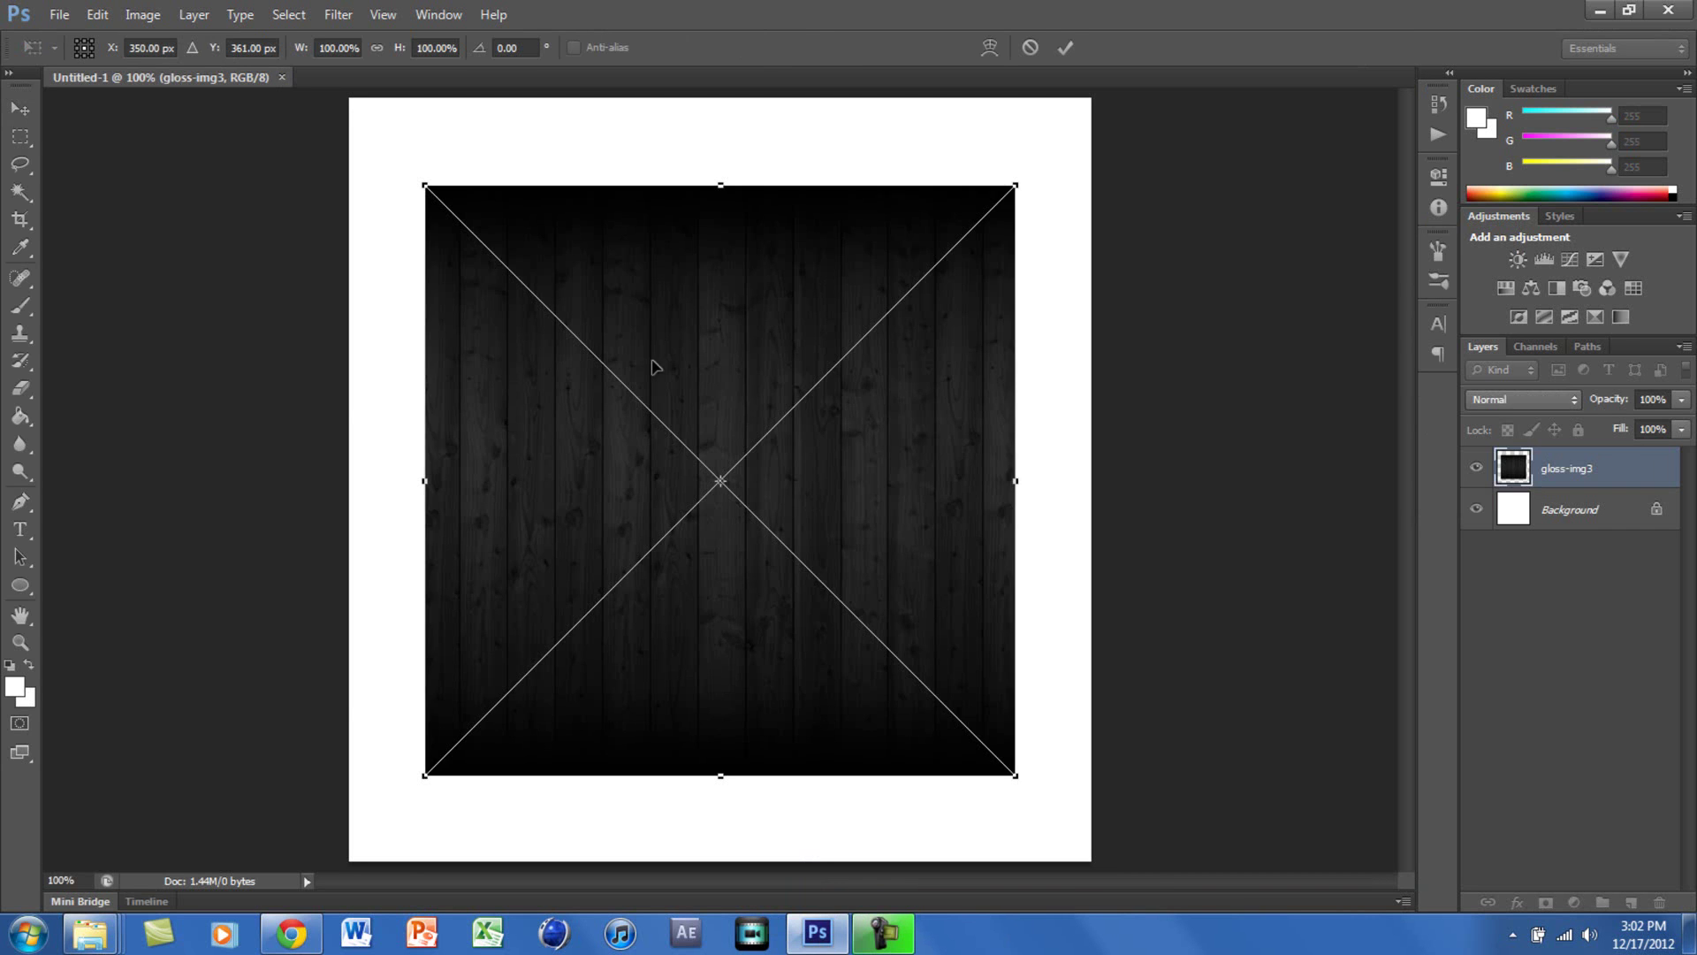
# - Position and enlarge the placed gloss-img3 wood layer to fill the canvas, then commit it
pyautogui.moveTo(660, 359); pyautogui.dragTo(588, 272)
pyautogui.moveTo(940, 689); pyautogui.dragTo(1096, 863)
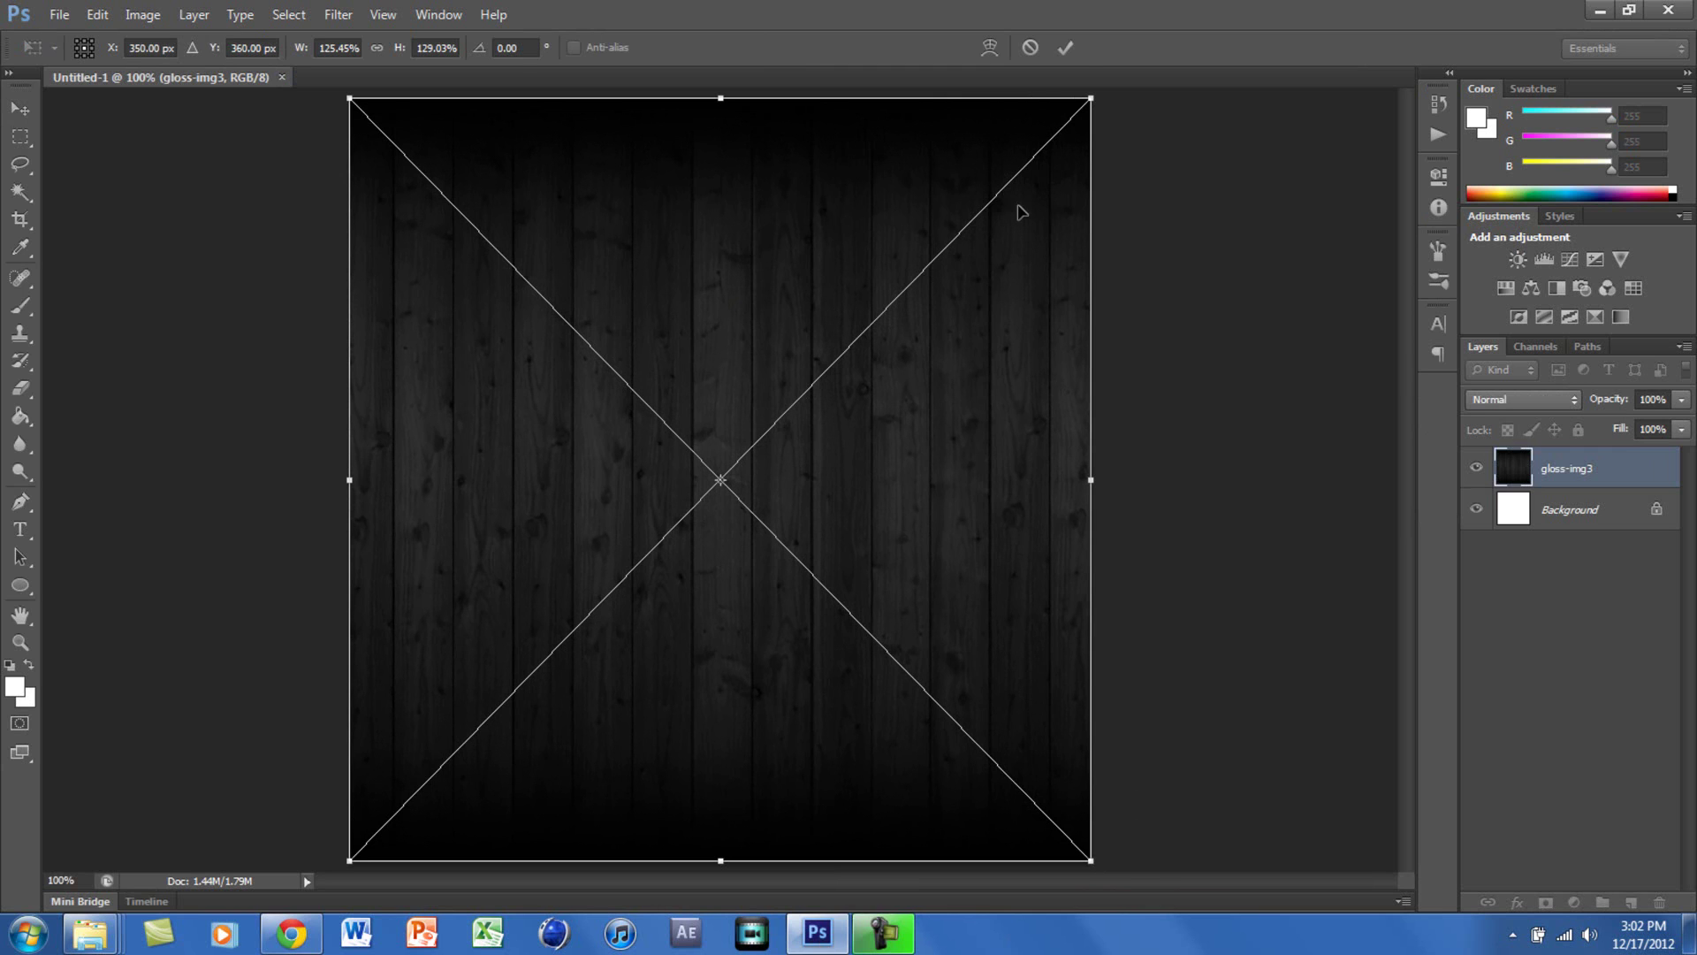
pyautogui.click(1072, 50)
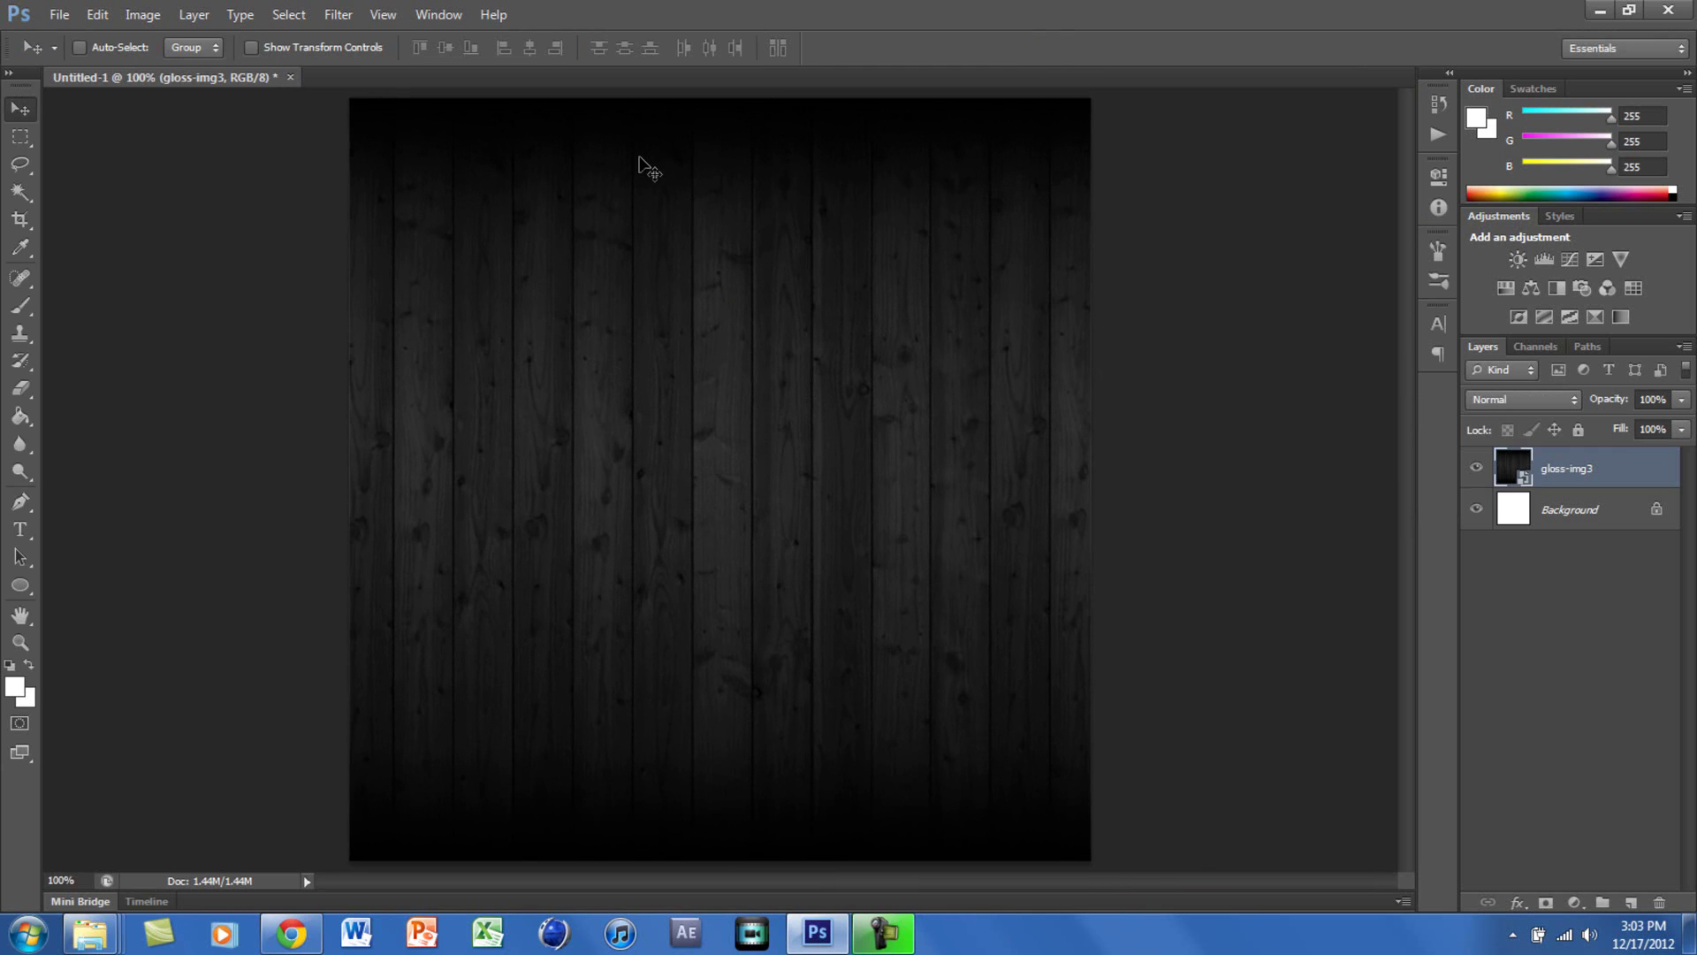
# - Type 'Mark' in white 249 pt Lobster 1.4 and move it to the canvas centre
pyautogui.click(21, 530)
pyautogui.click(440, 371)
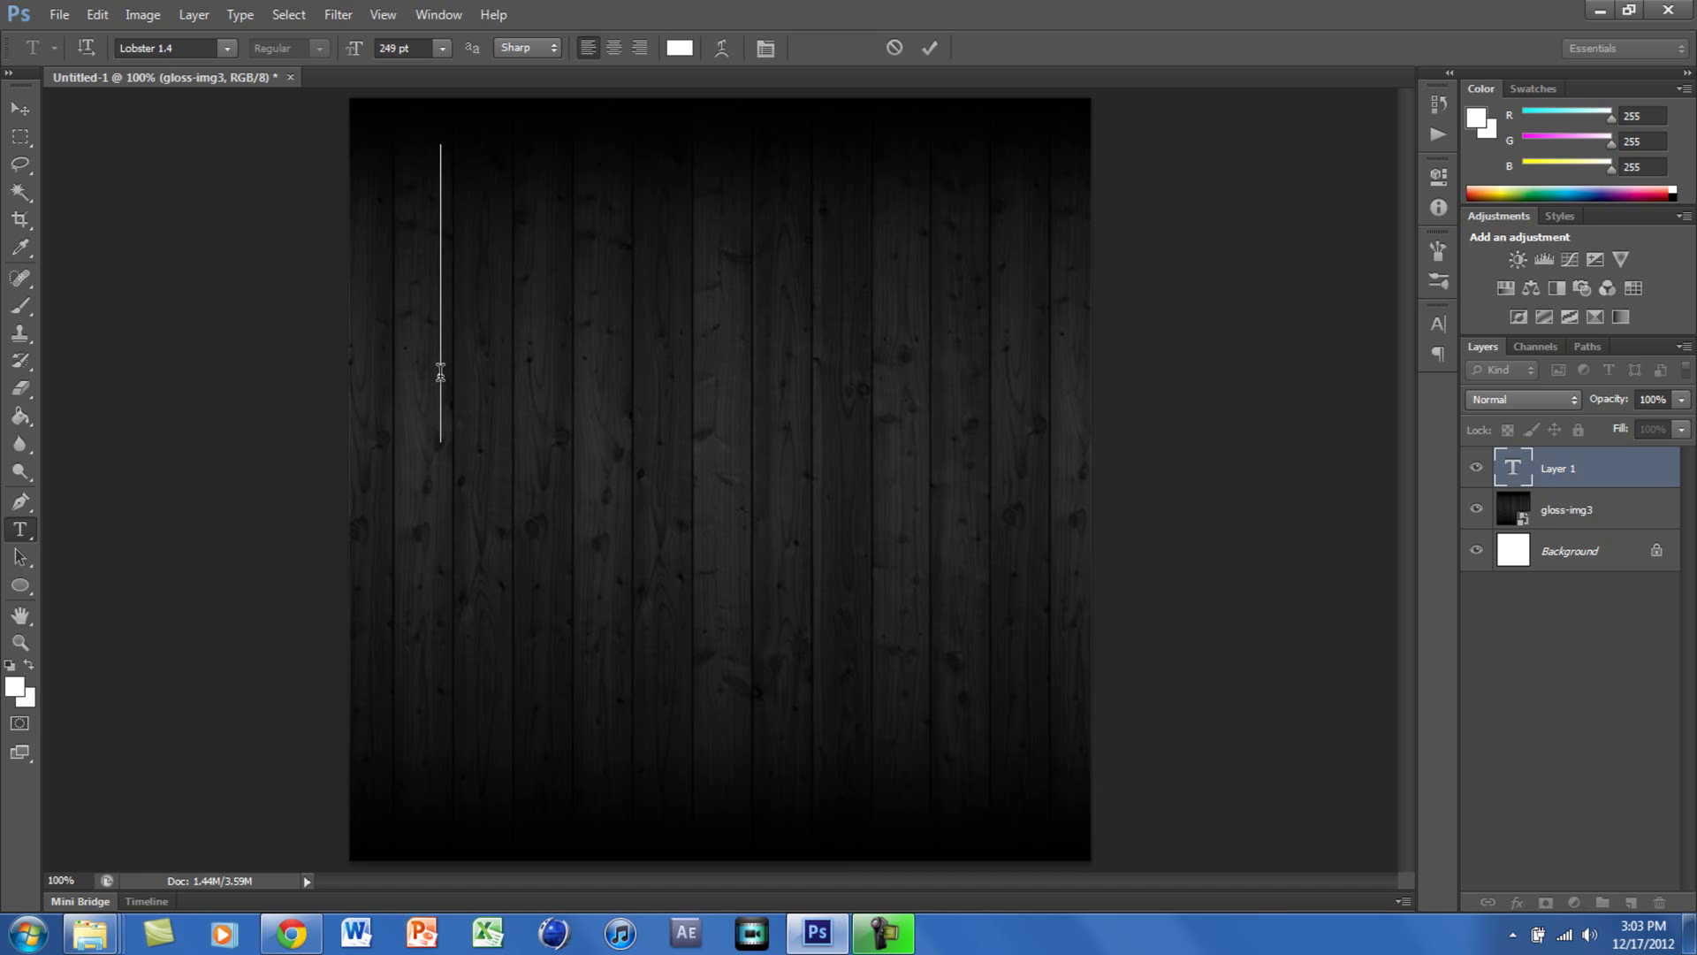
pyautogui.write('Mark')
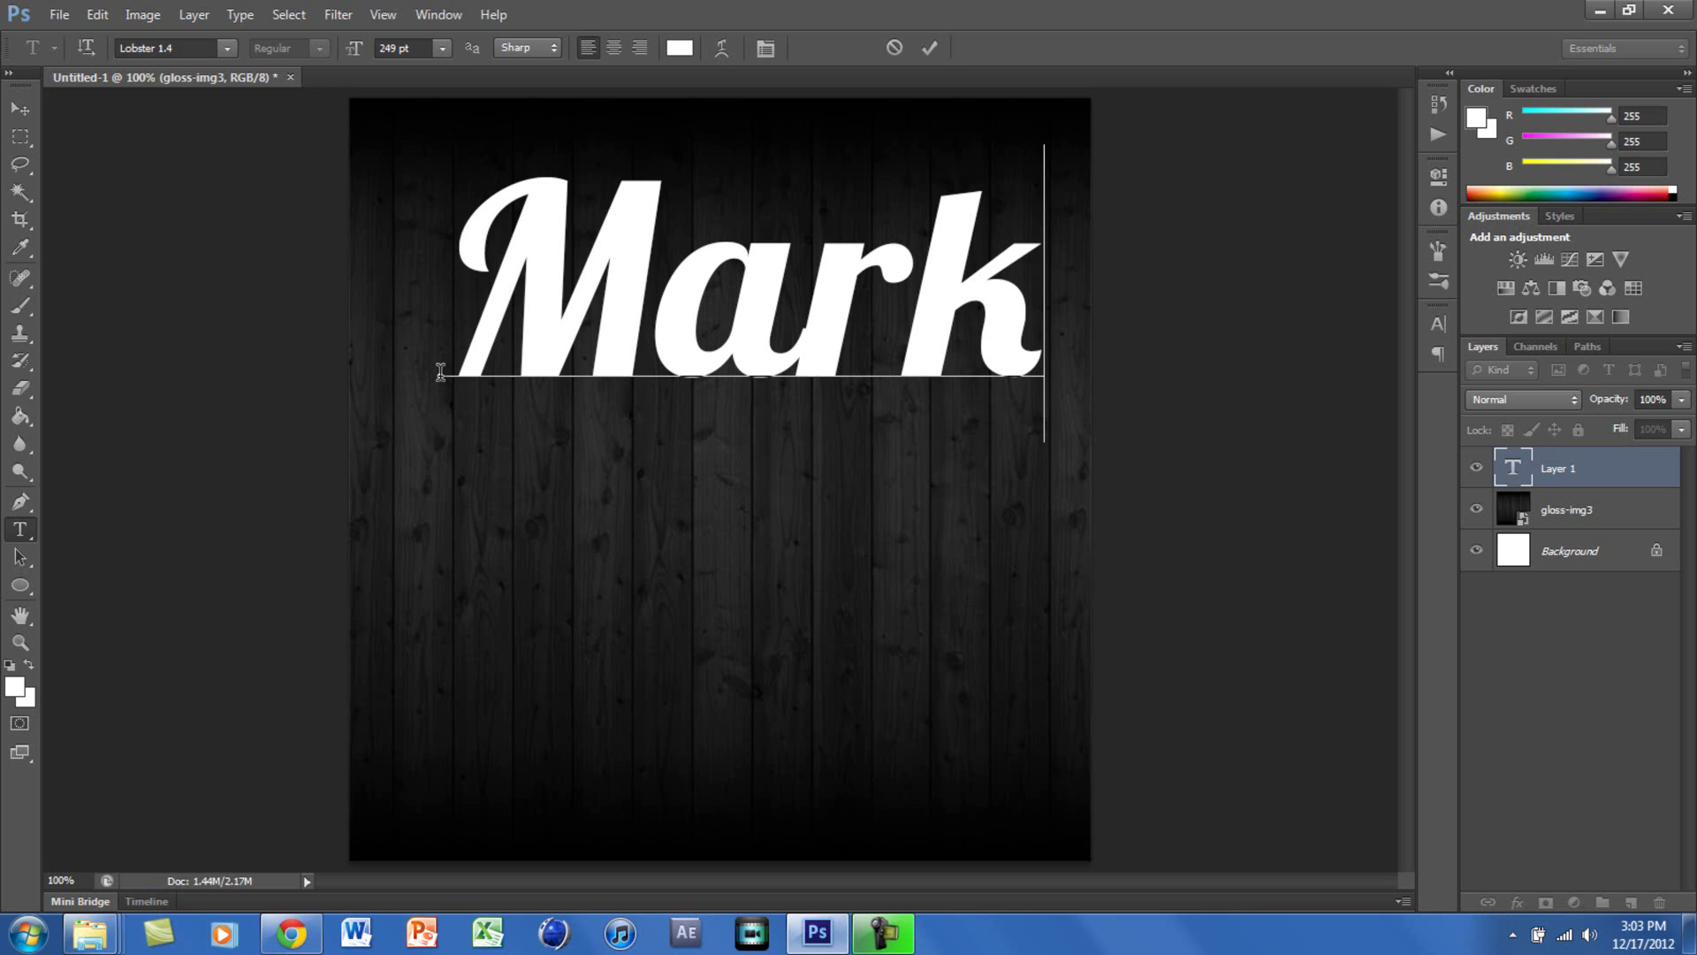
pyautogui.click(930, 48)
pyautogui.click(18, 107)
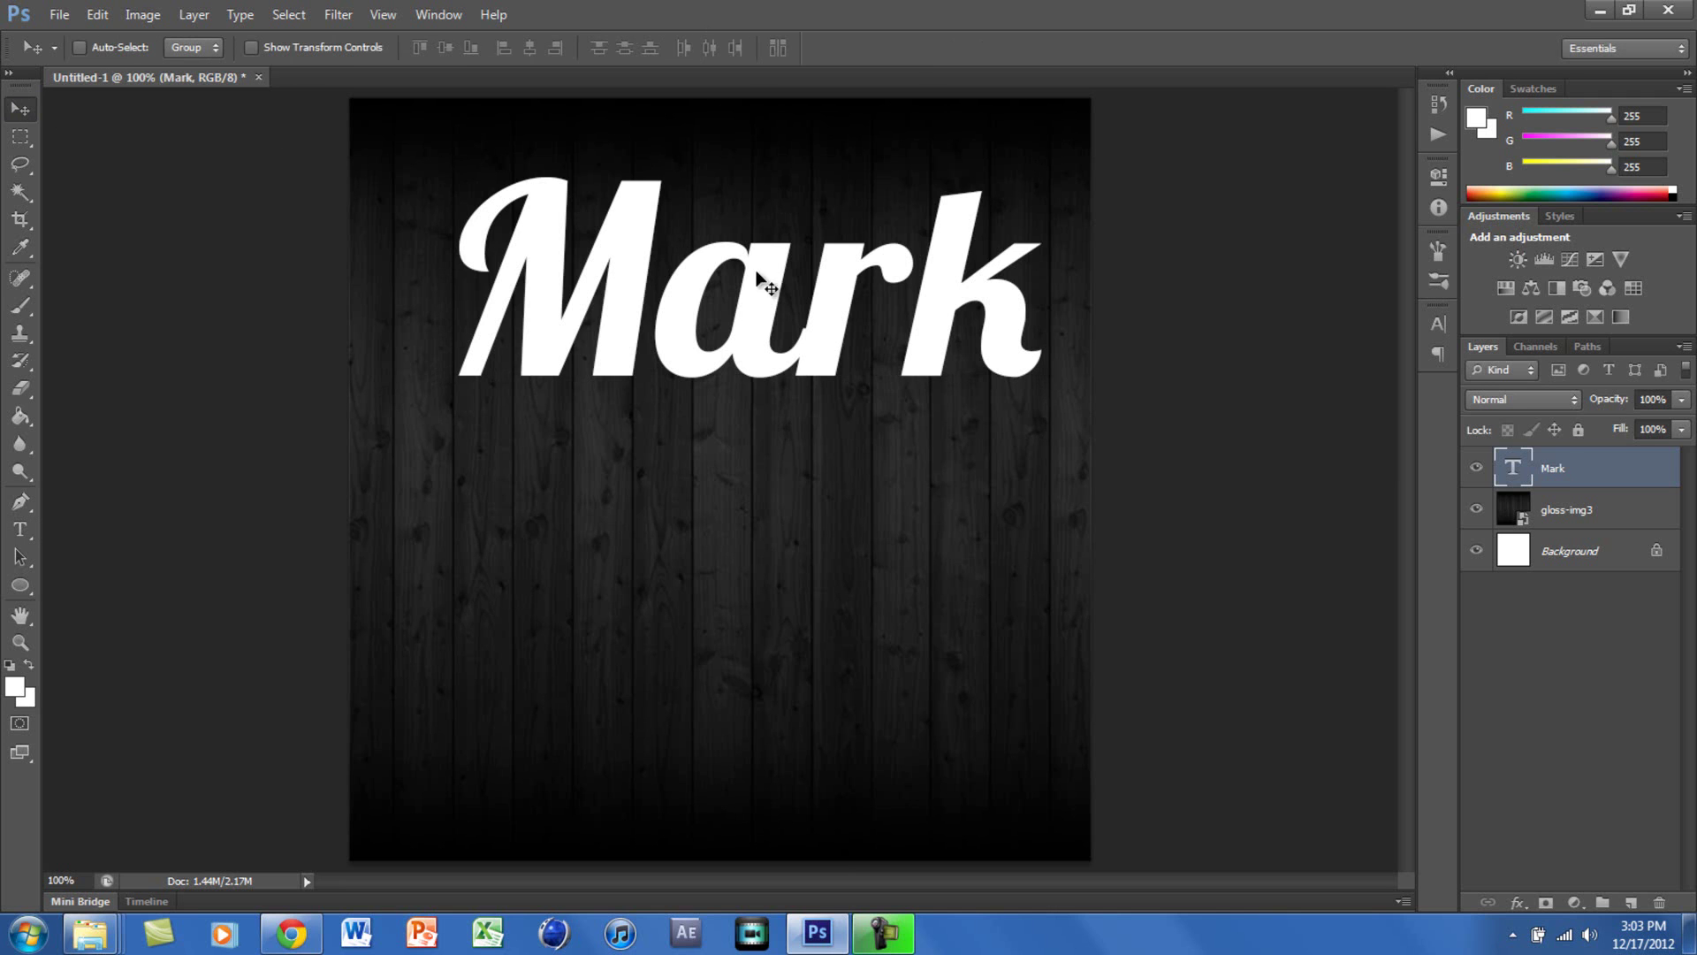
pyautogui.moveTo(777, 293); pyautogui.dragTo(754, 473)
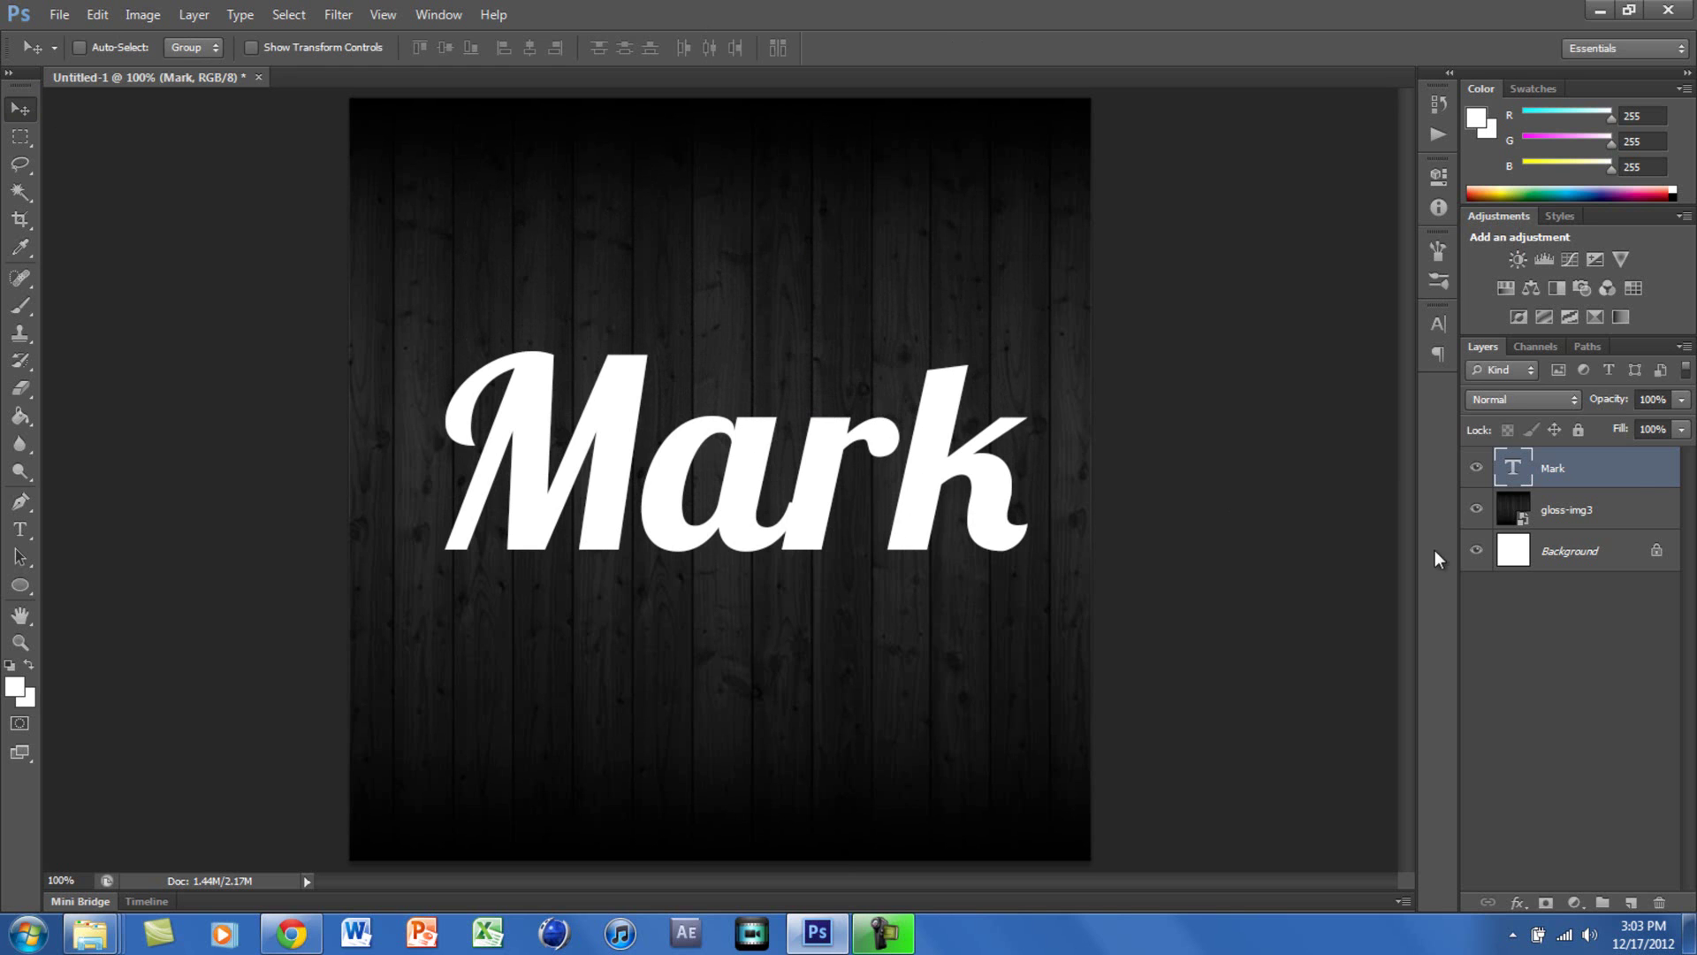
# - Open the Mark layer's blending options and enable a Normal-mode drop shadow
pyautogui.rightClick(1618, 463)
pyautogui.click(1515, 140)
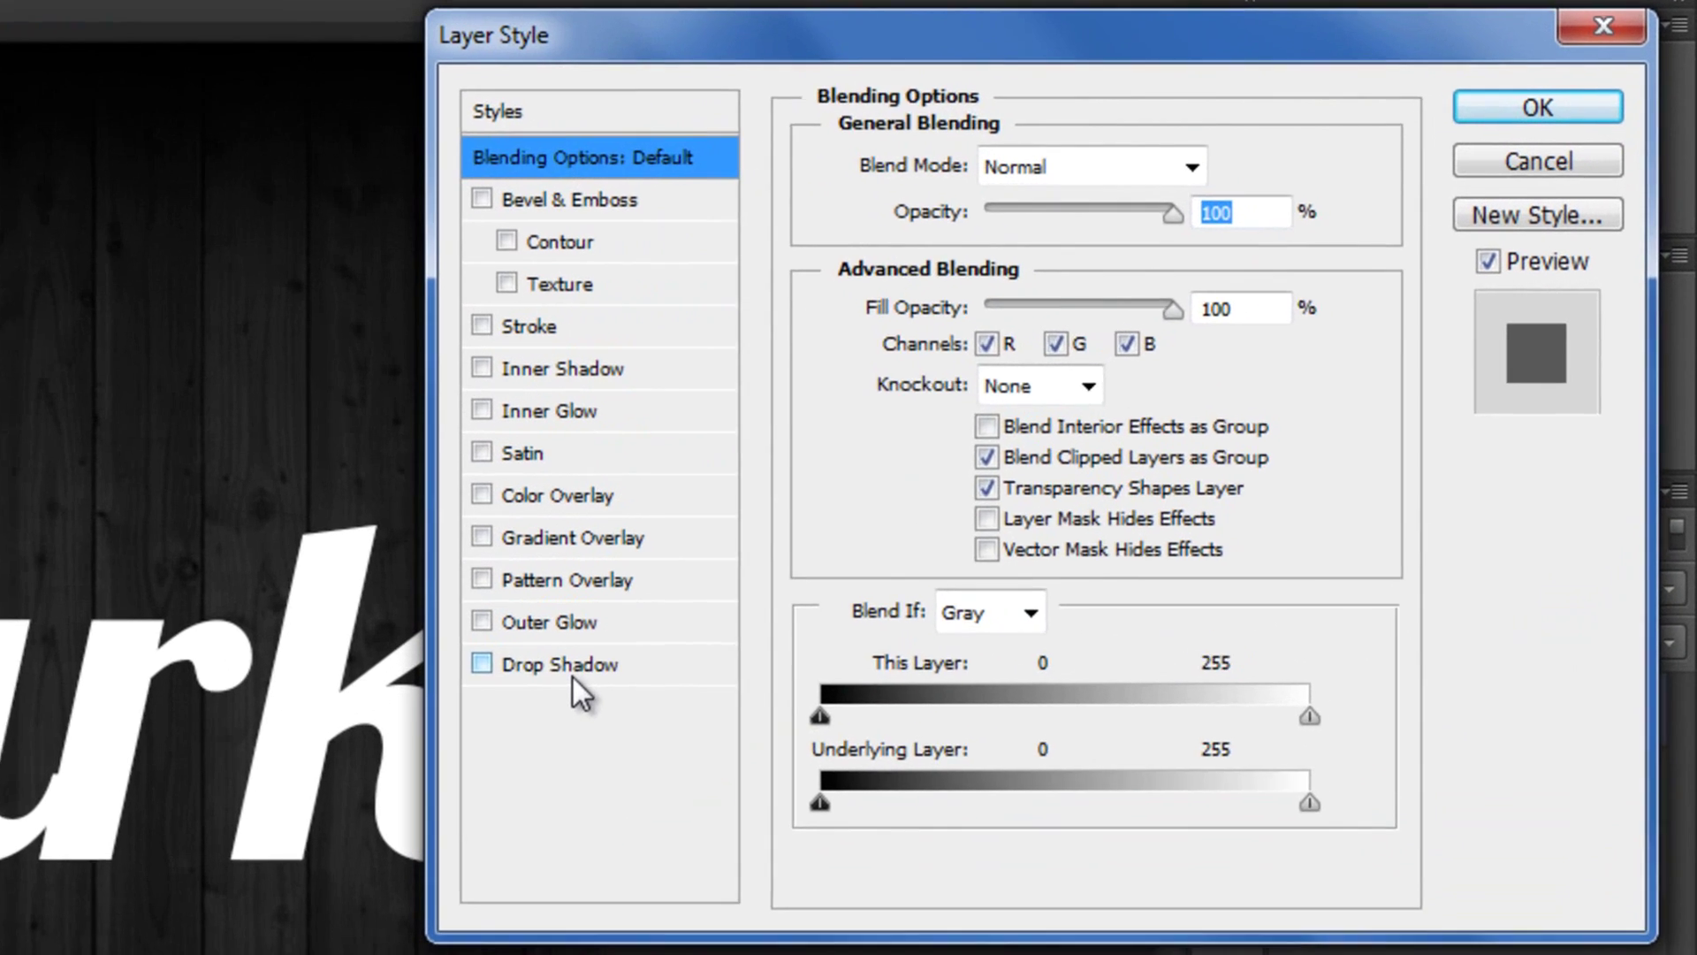
pyautogui.click(1073, 446)
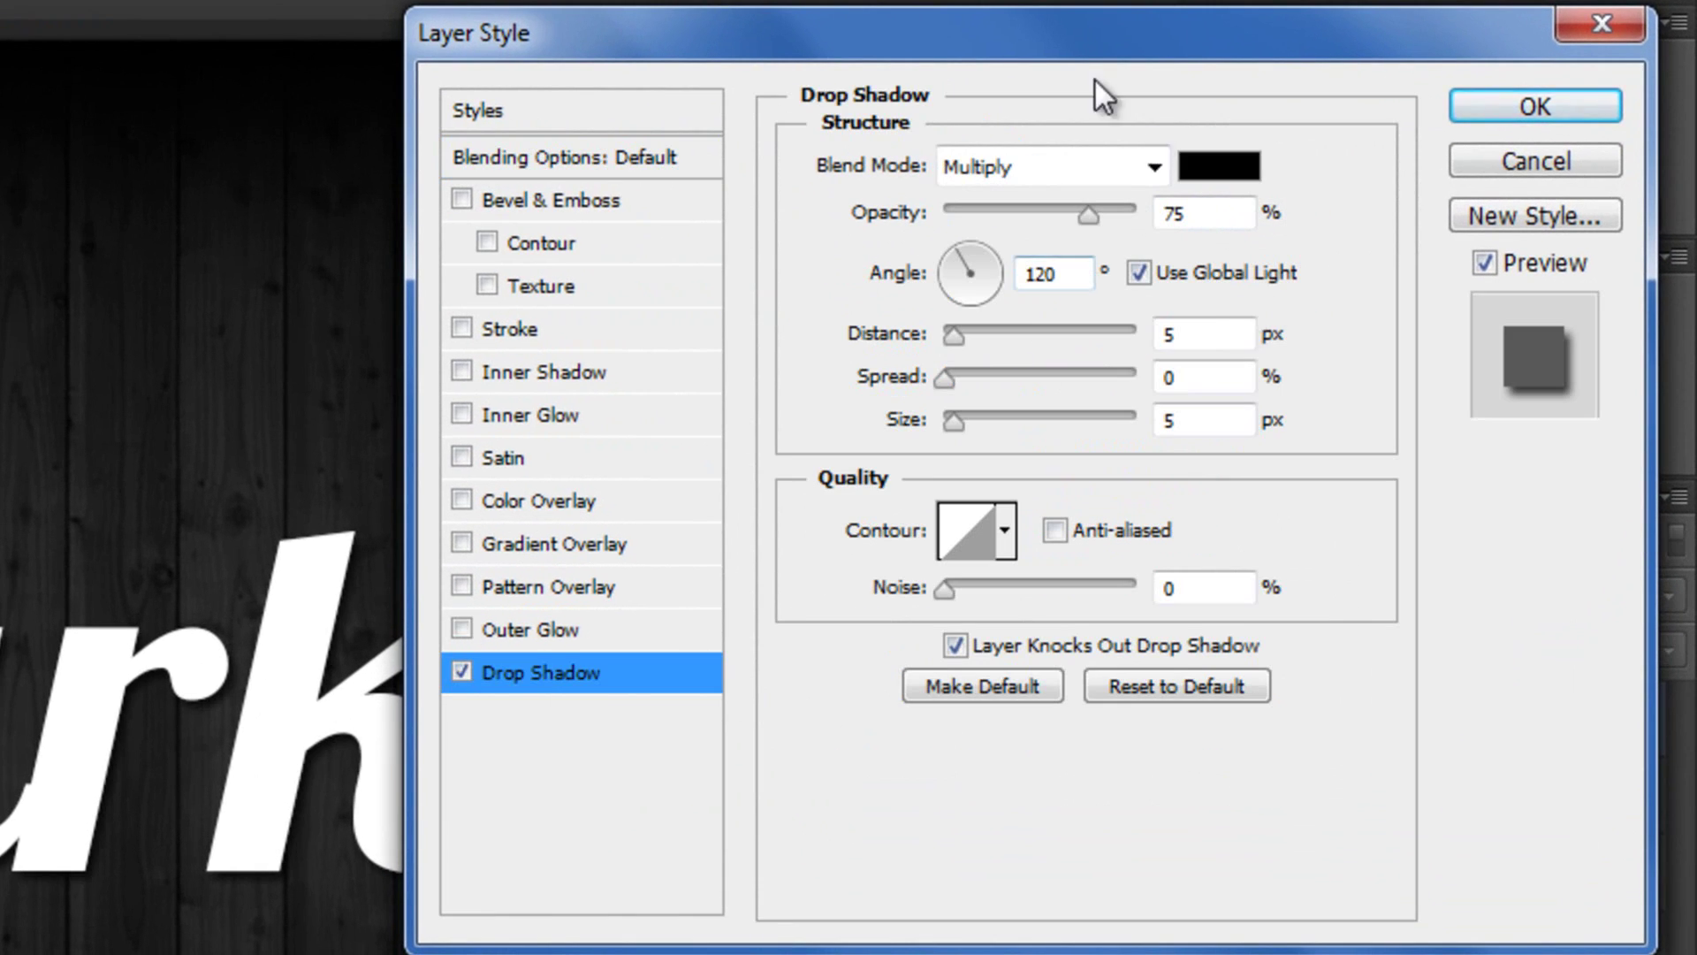
pyautogui.click(1089, 167)
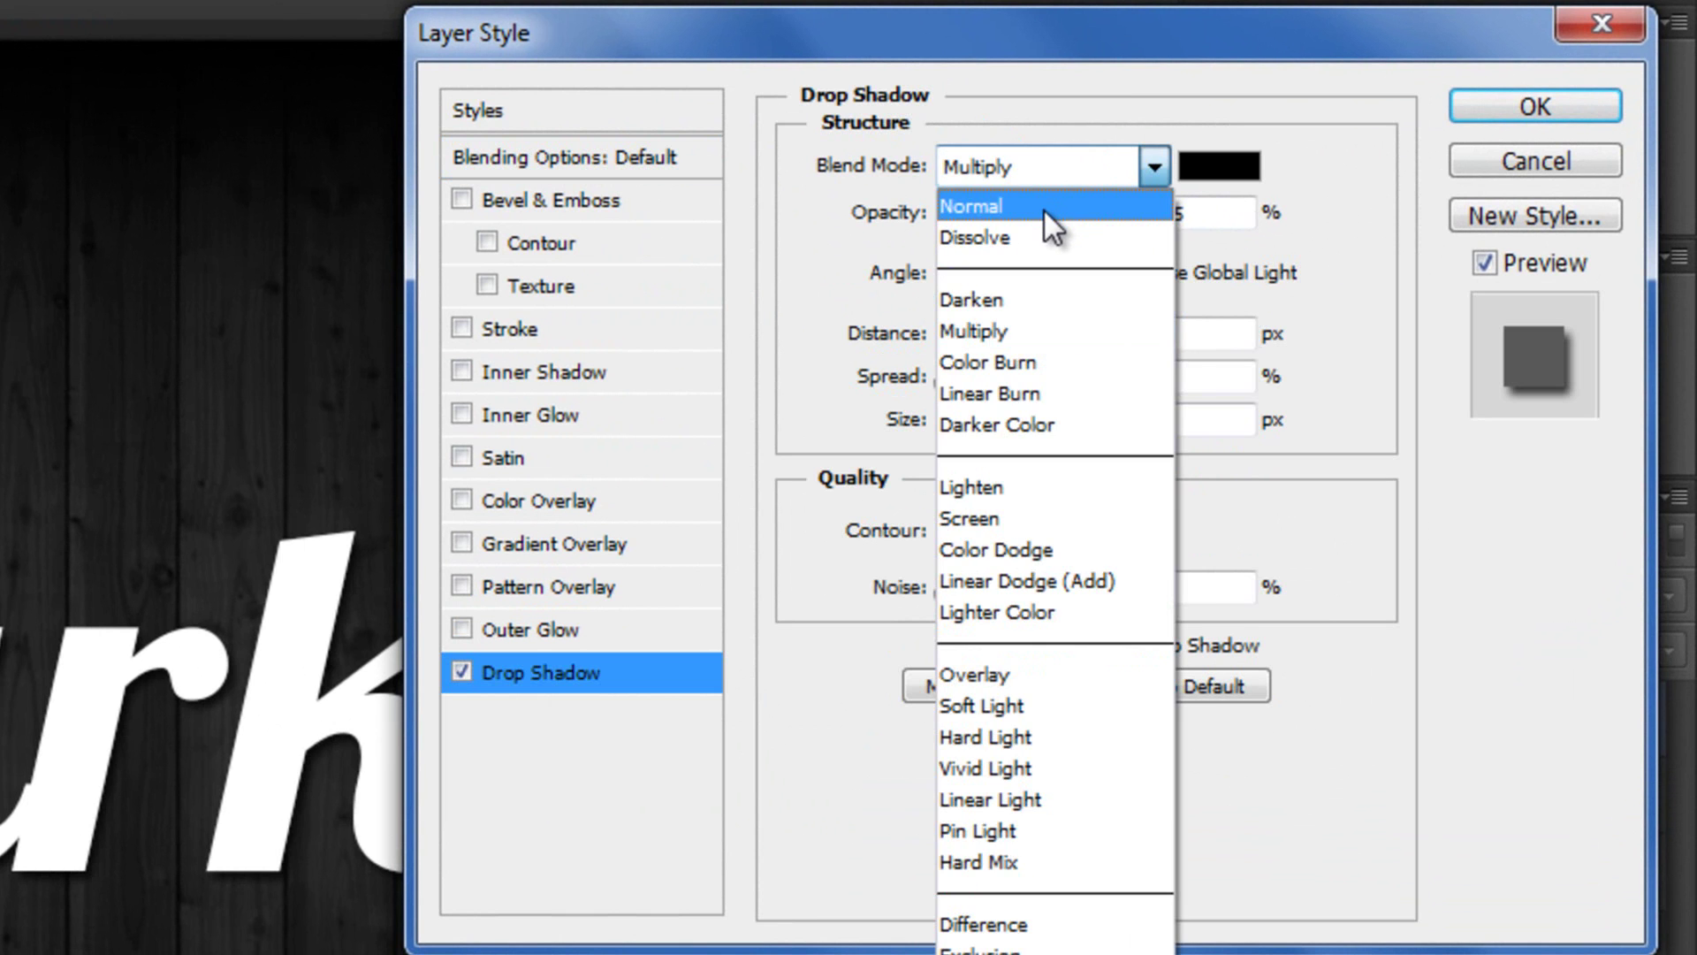
pyautogui.click(1043, 210)
# - Set the drop shadow to 100% opacity, 90° angle, 10 px distance, 30% spread, 25 px size
pyautogui.press('Tab')
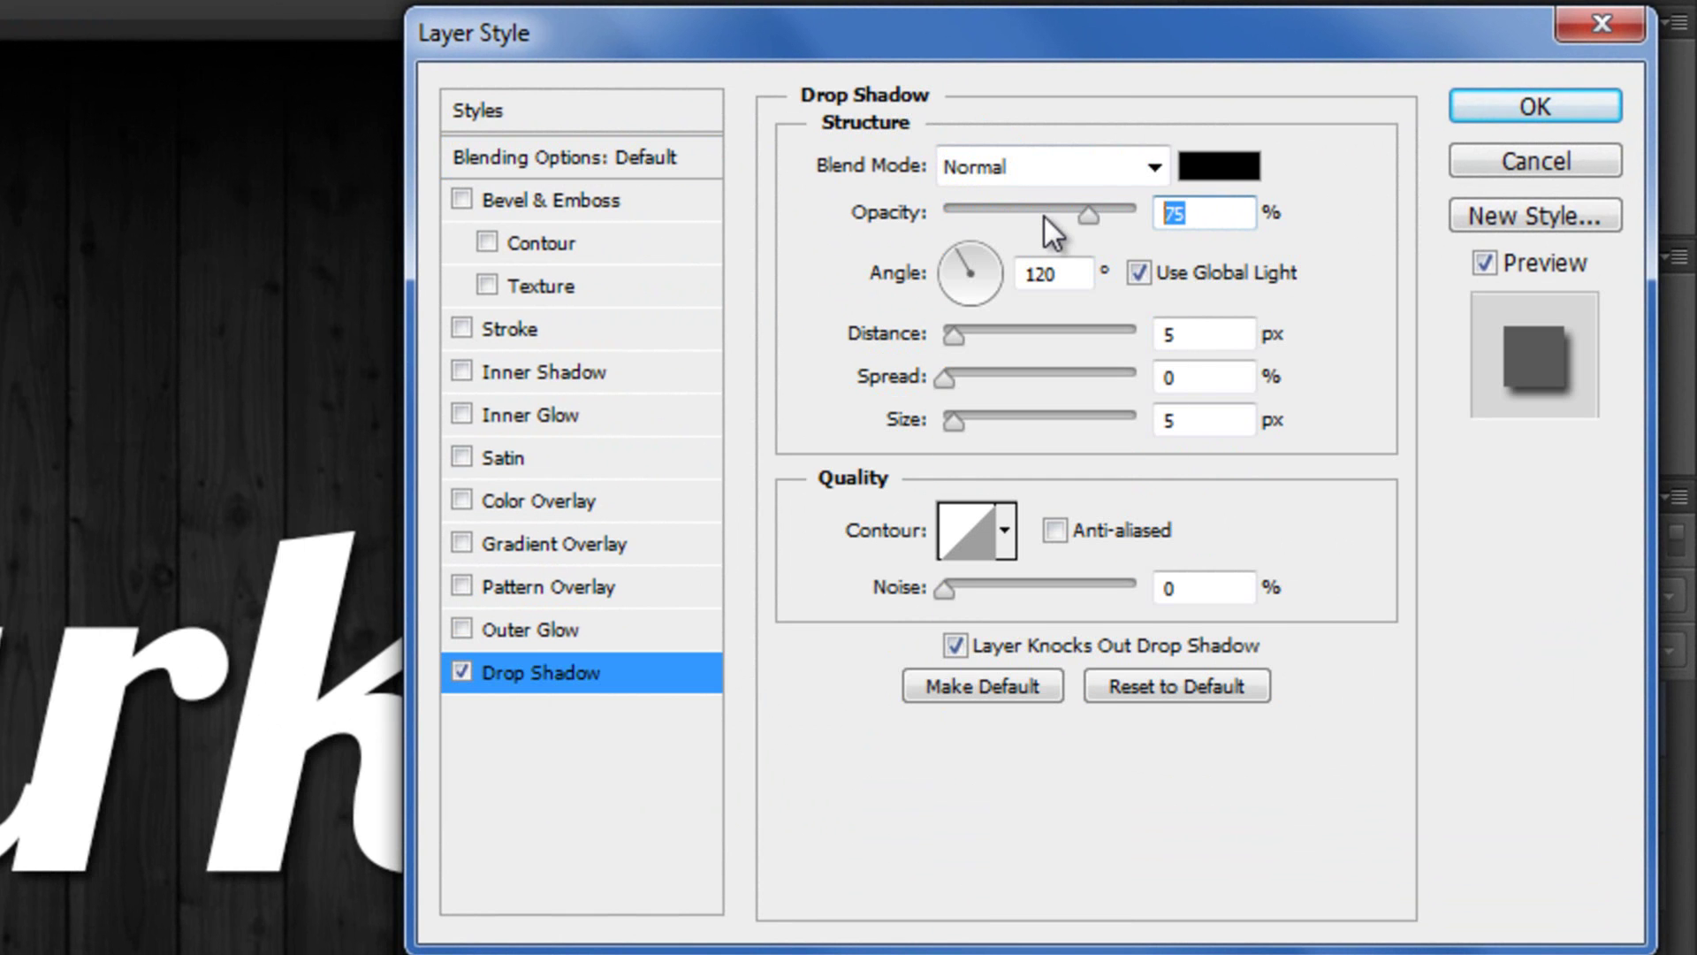
pyautogui.write('100')
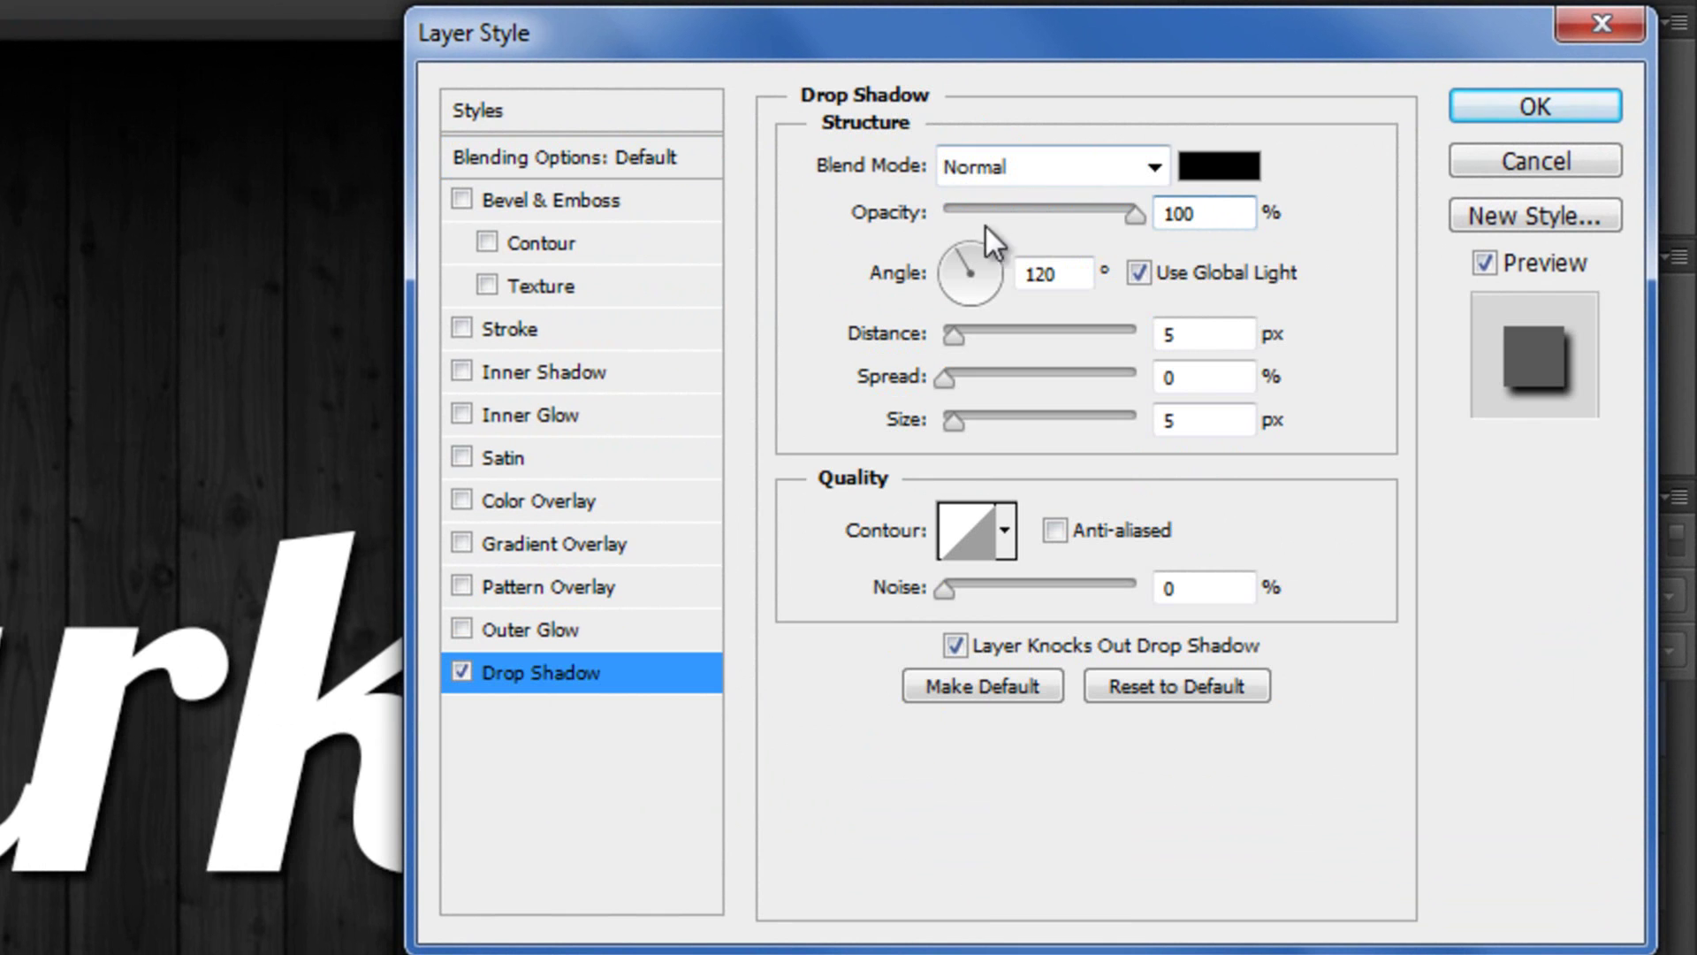
pyautogui.press('Tab')
pyautogui.write('90')
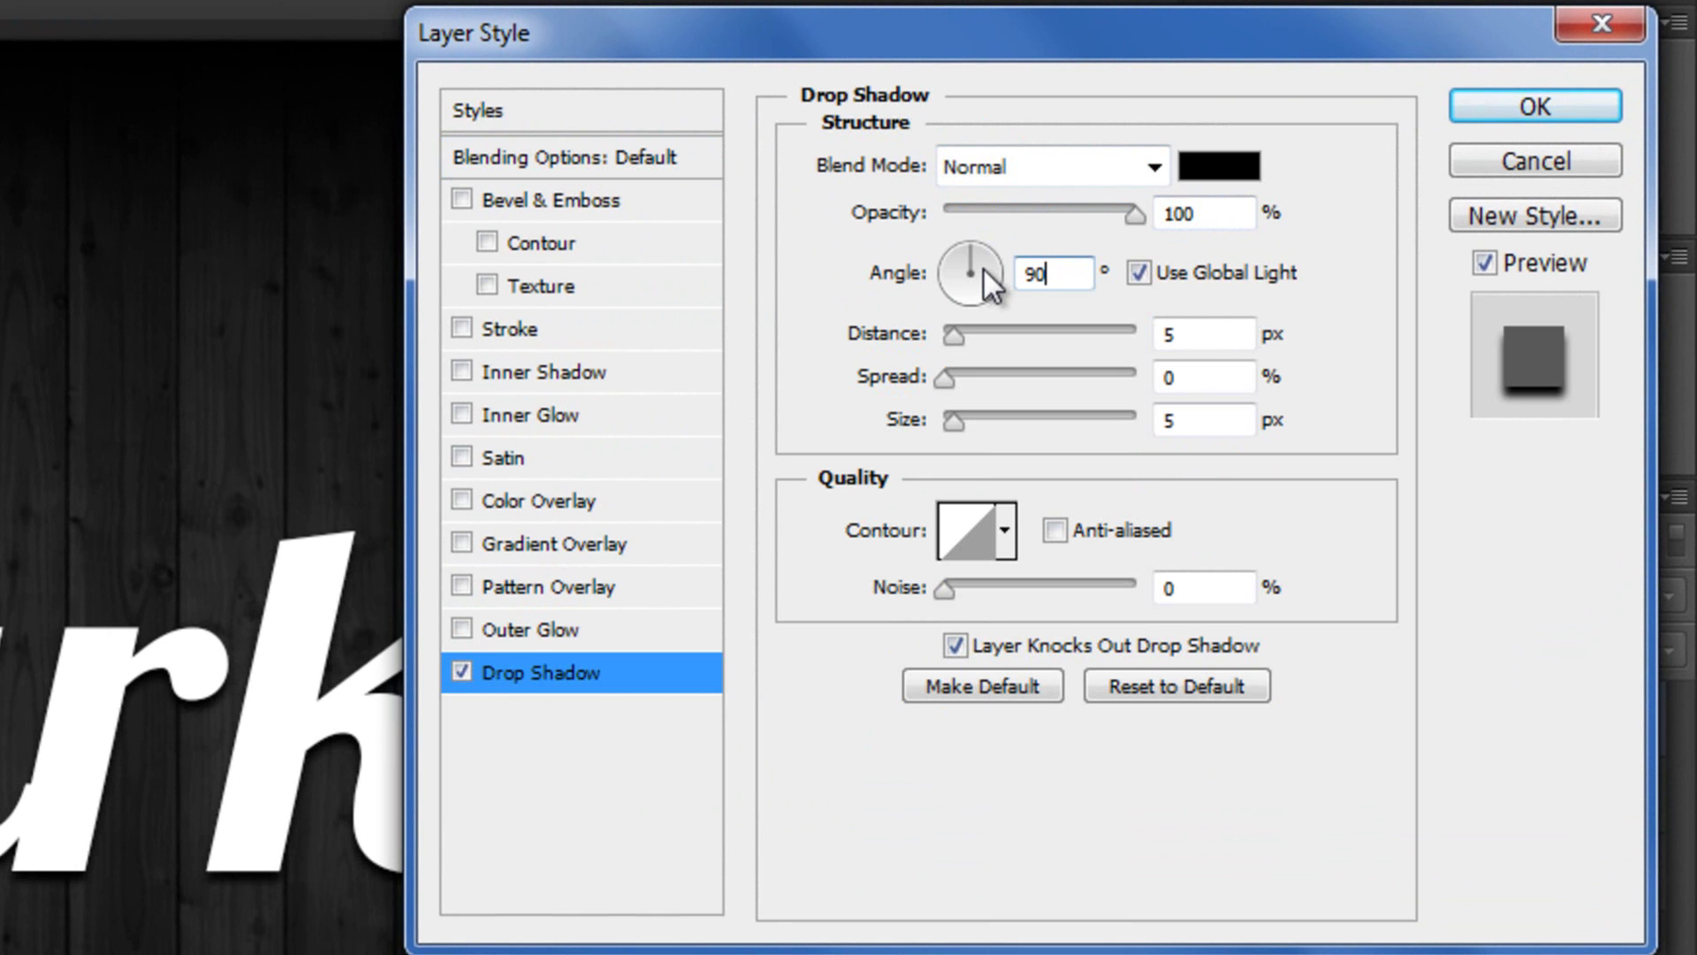
pyautogui.doubleClick(1223, 340)
pyautogui.write('10')
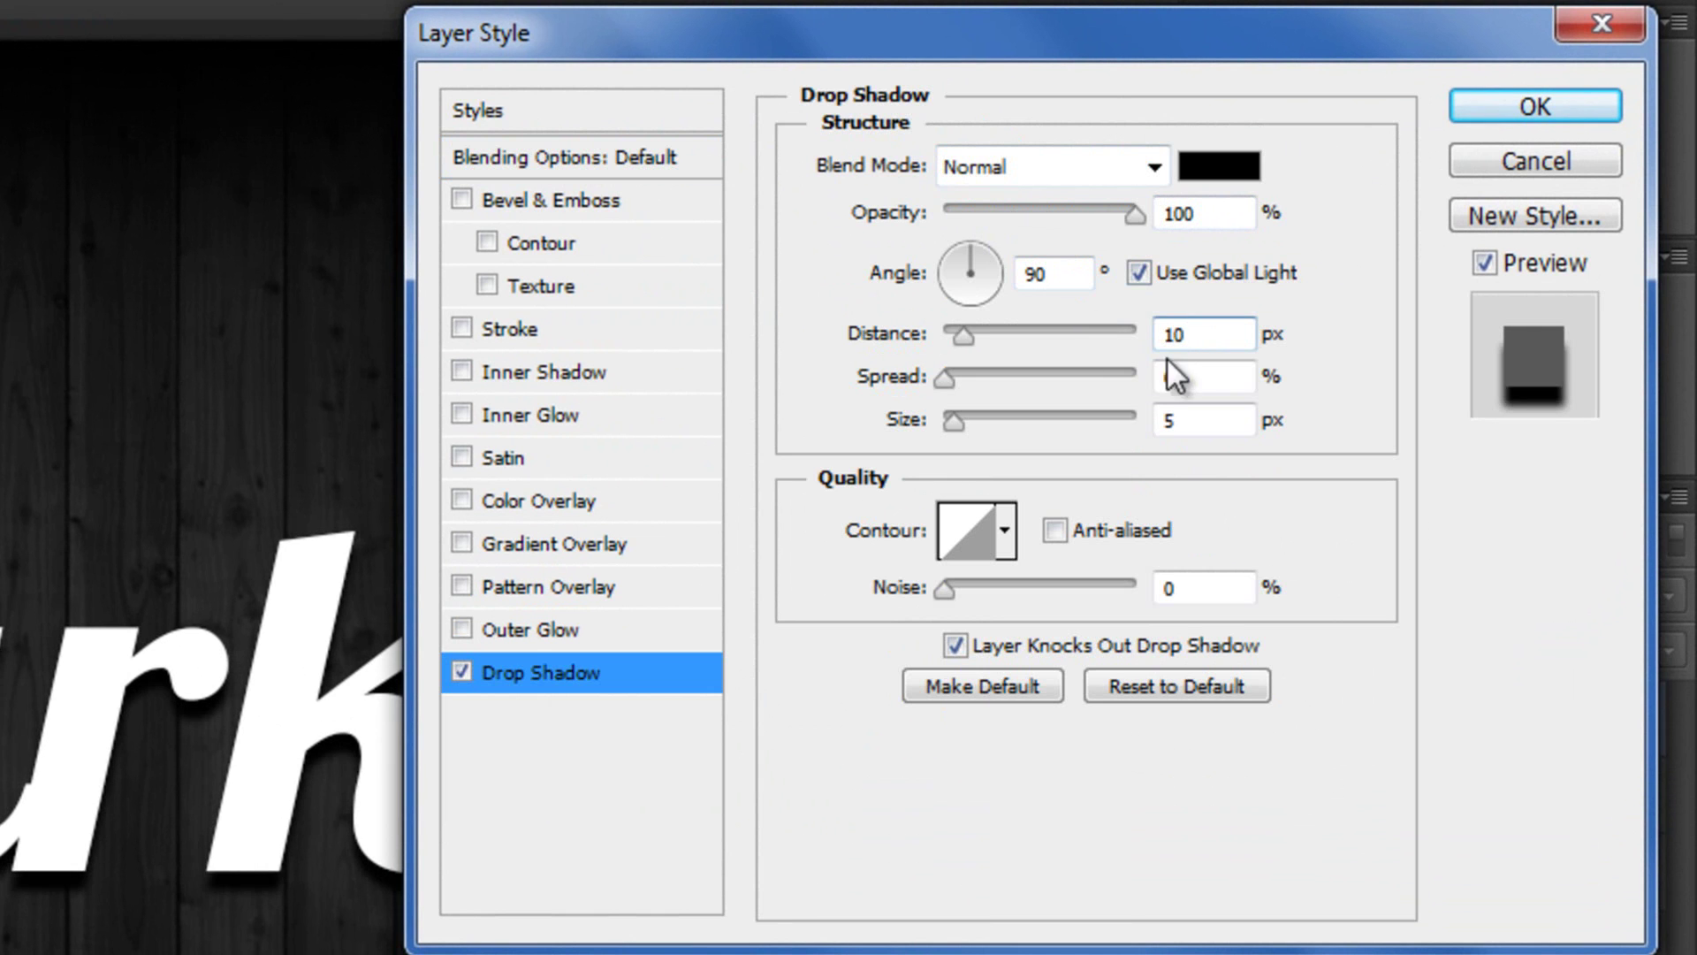
pyautogui.doubleClick(1182, 376)
pyautogui.write('30')
pyautogui.doubleClick(1219, 420)
pyautogui.write('25')
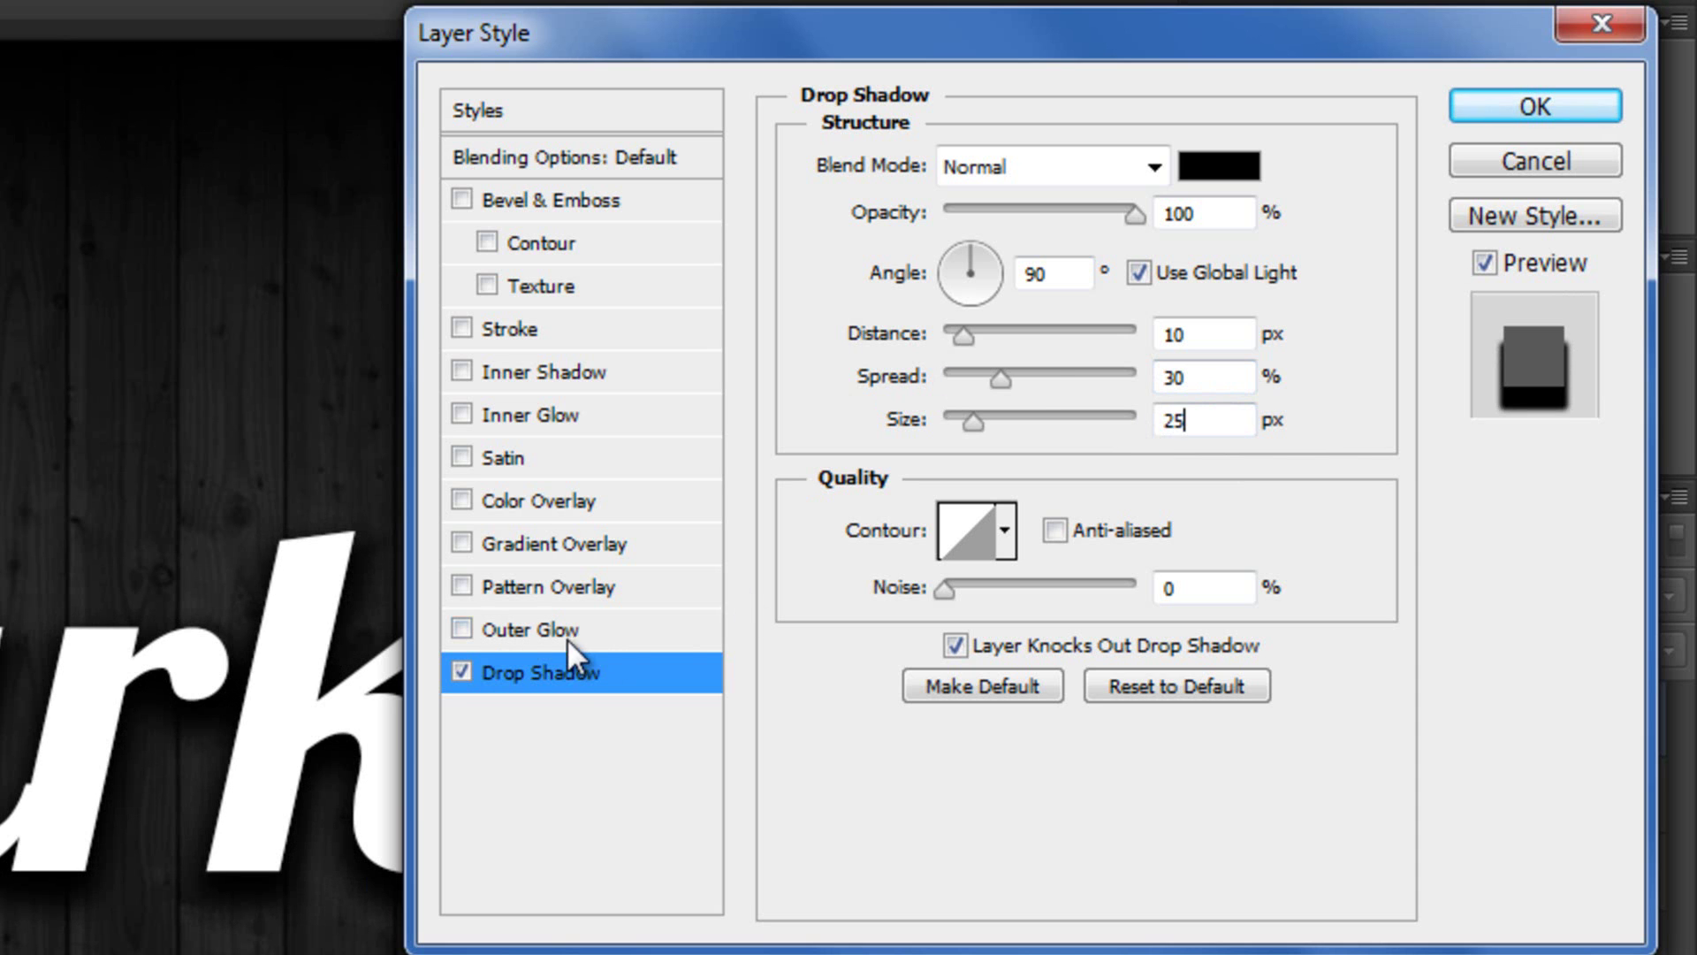
# - Enable an Outer Glow in Normal mode at 50% opacity
pyautogui.click(559, 634)
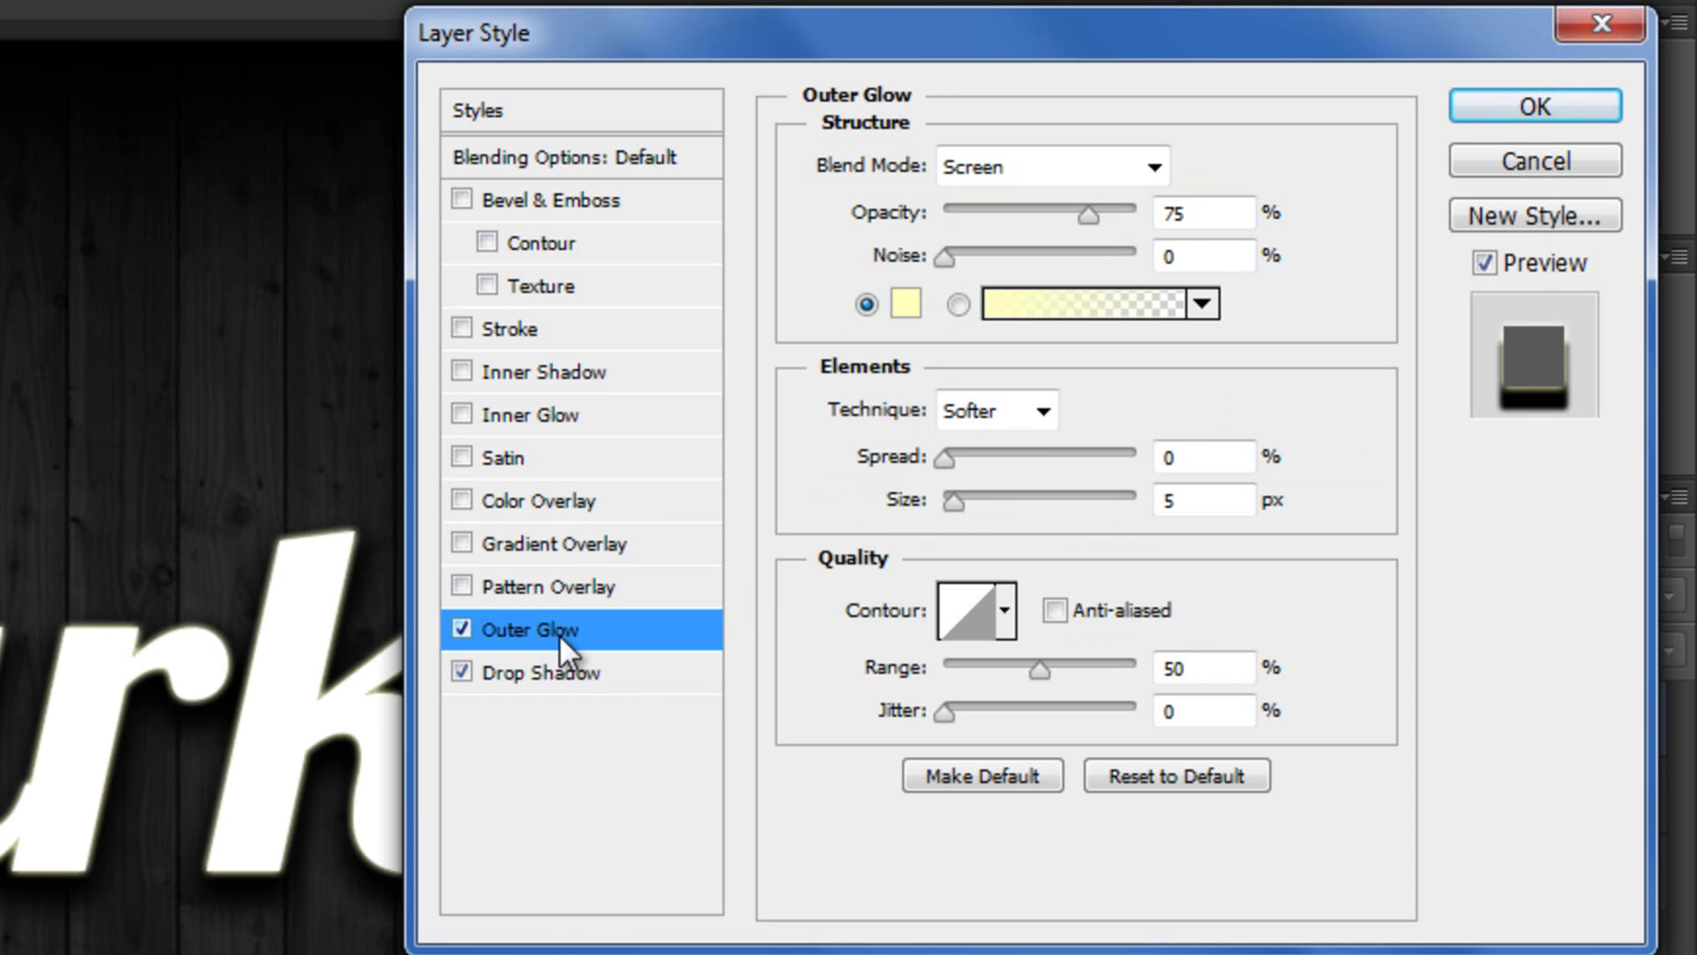
pyautogui.click(1063, 164)
pyautogui.click(1057, 210)
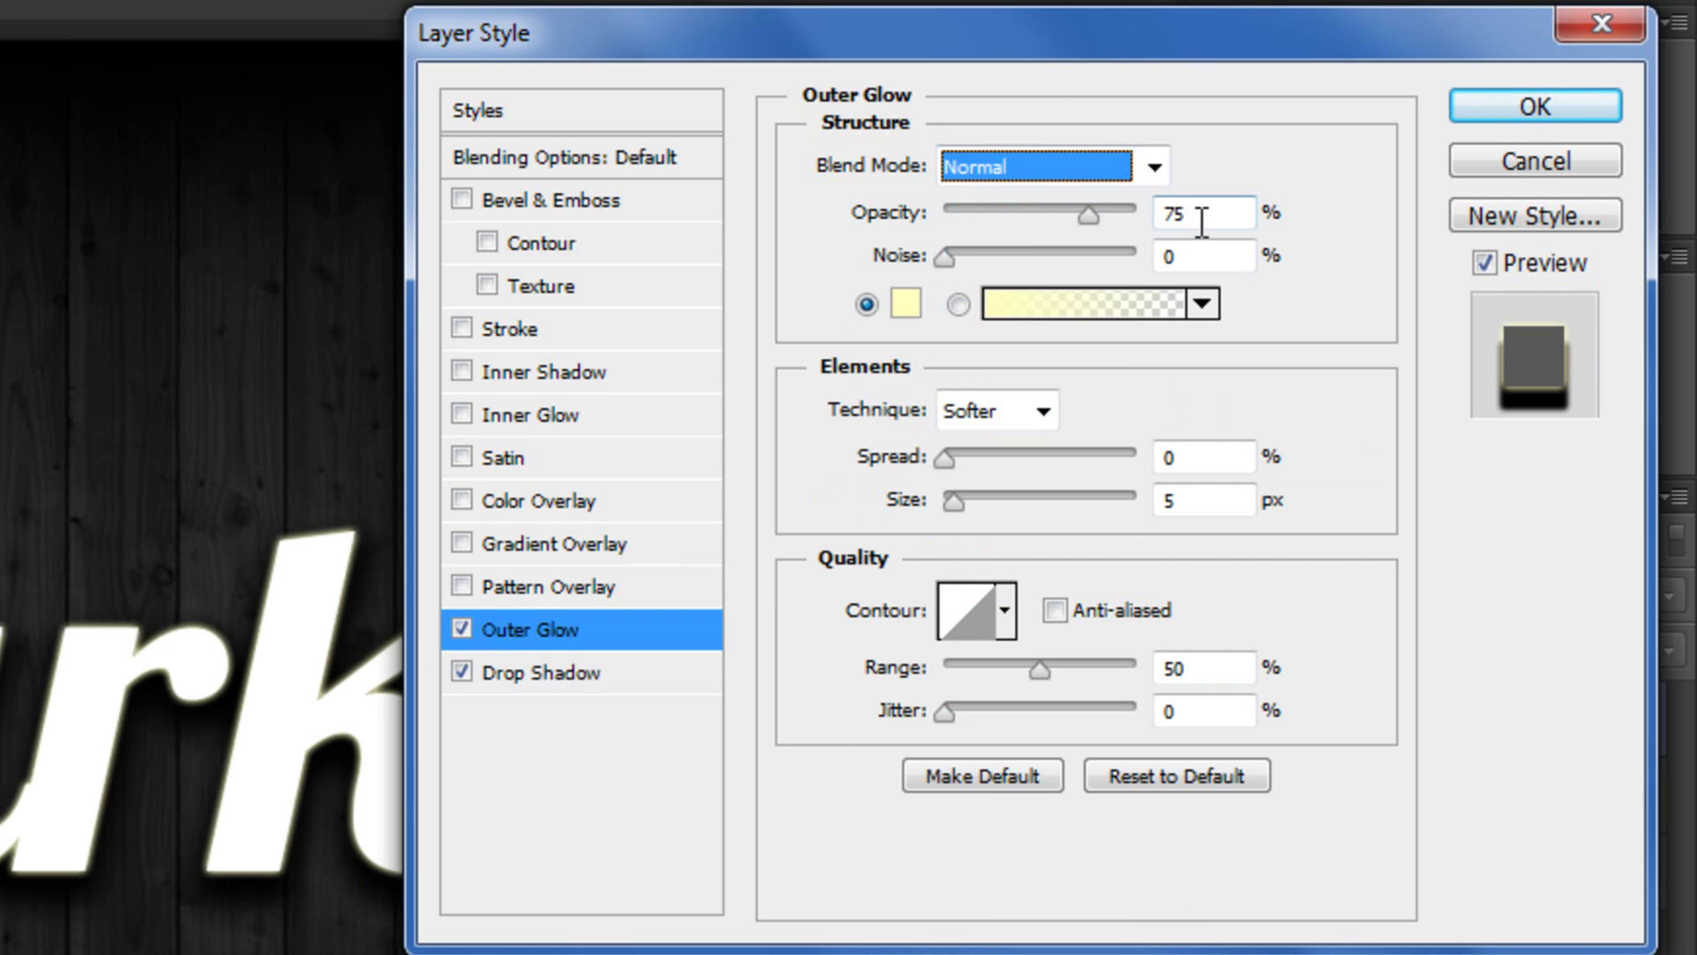
pyautogui.rightClick(1175, 213)
pyautogui.press('Escape')
pyautogui.moveTo(1190, 210); pyautogui.dragTo(1147, 204)
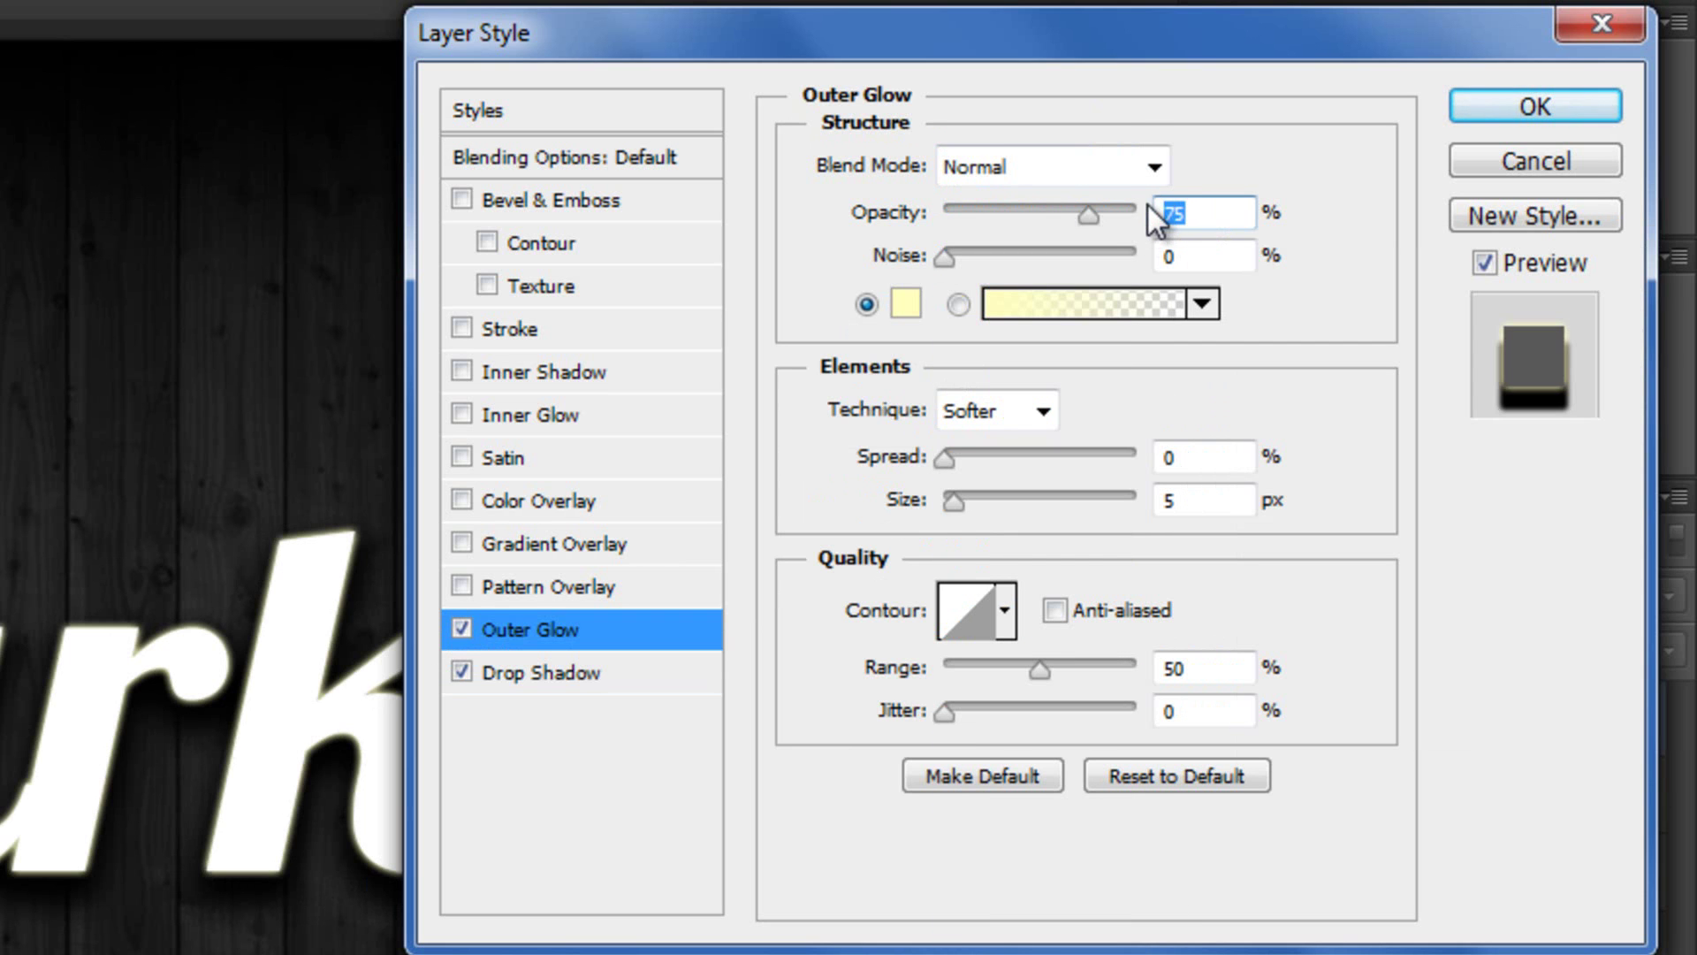
pyautogui.write('50')
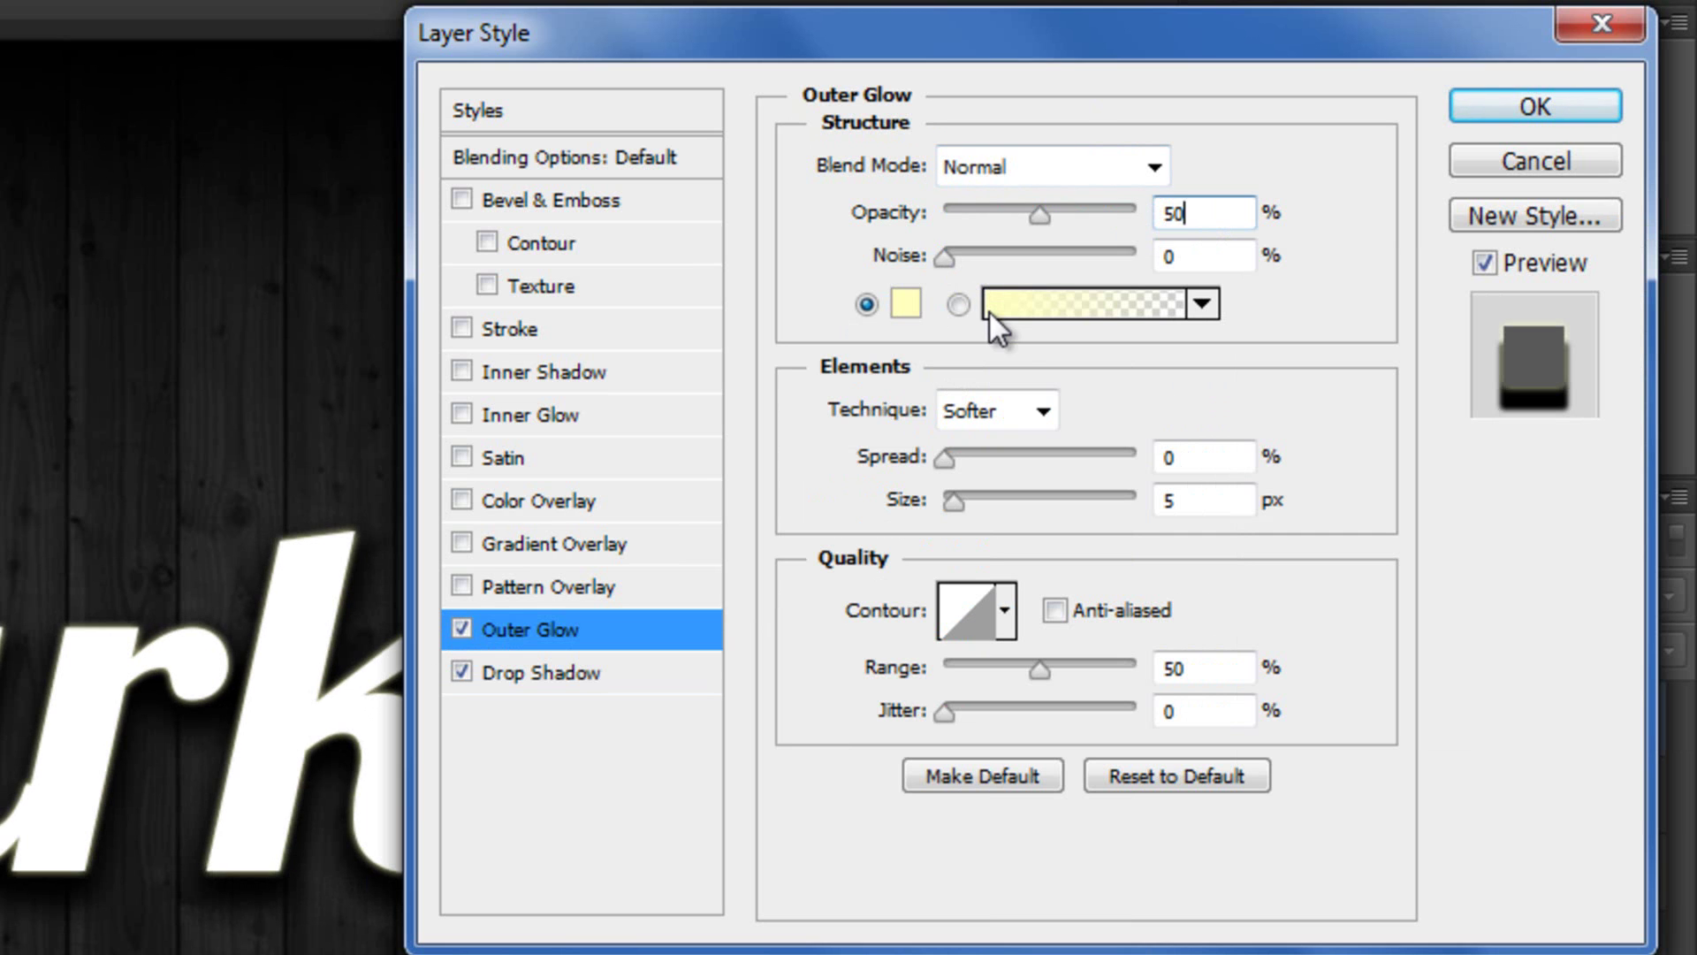
# - Make the glow dark blue #003f66 with 12 px size and 30% range
pyautogui.click(906, 303)
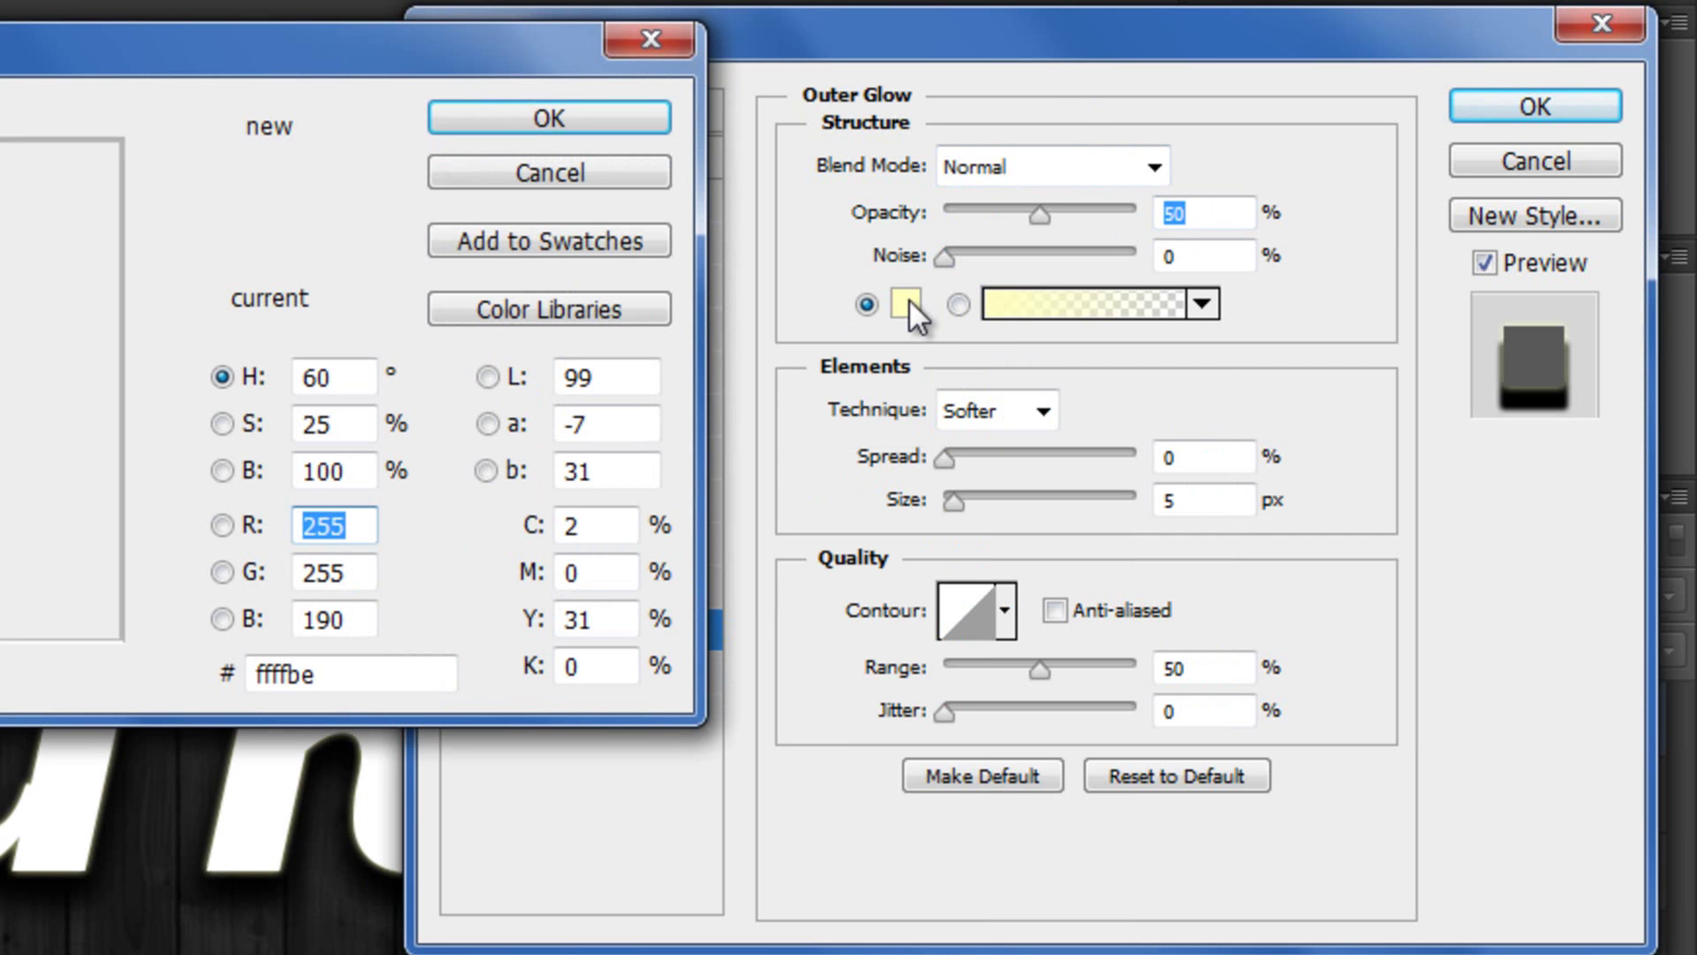
pyautogui.click(347, 674)
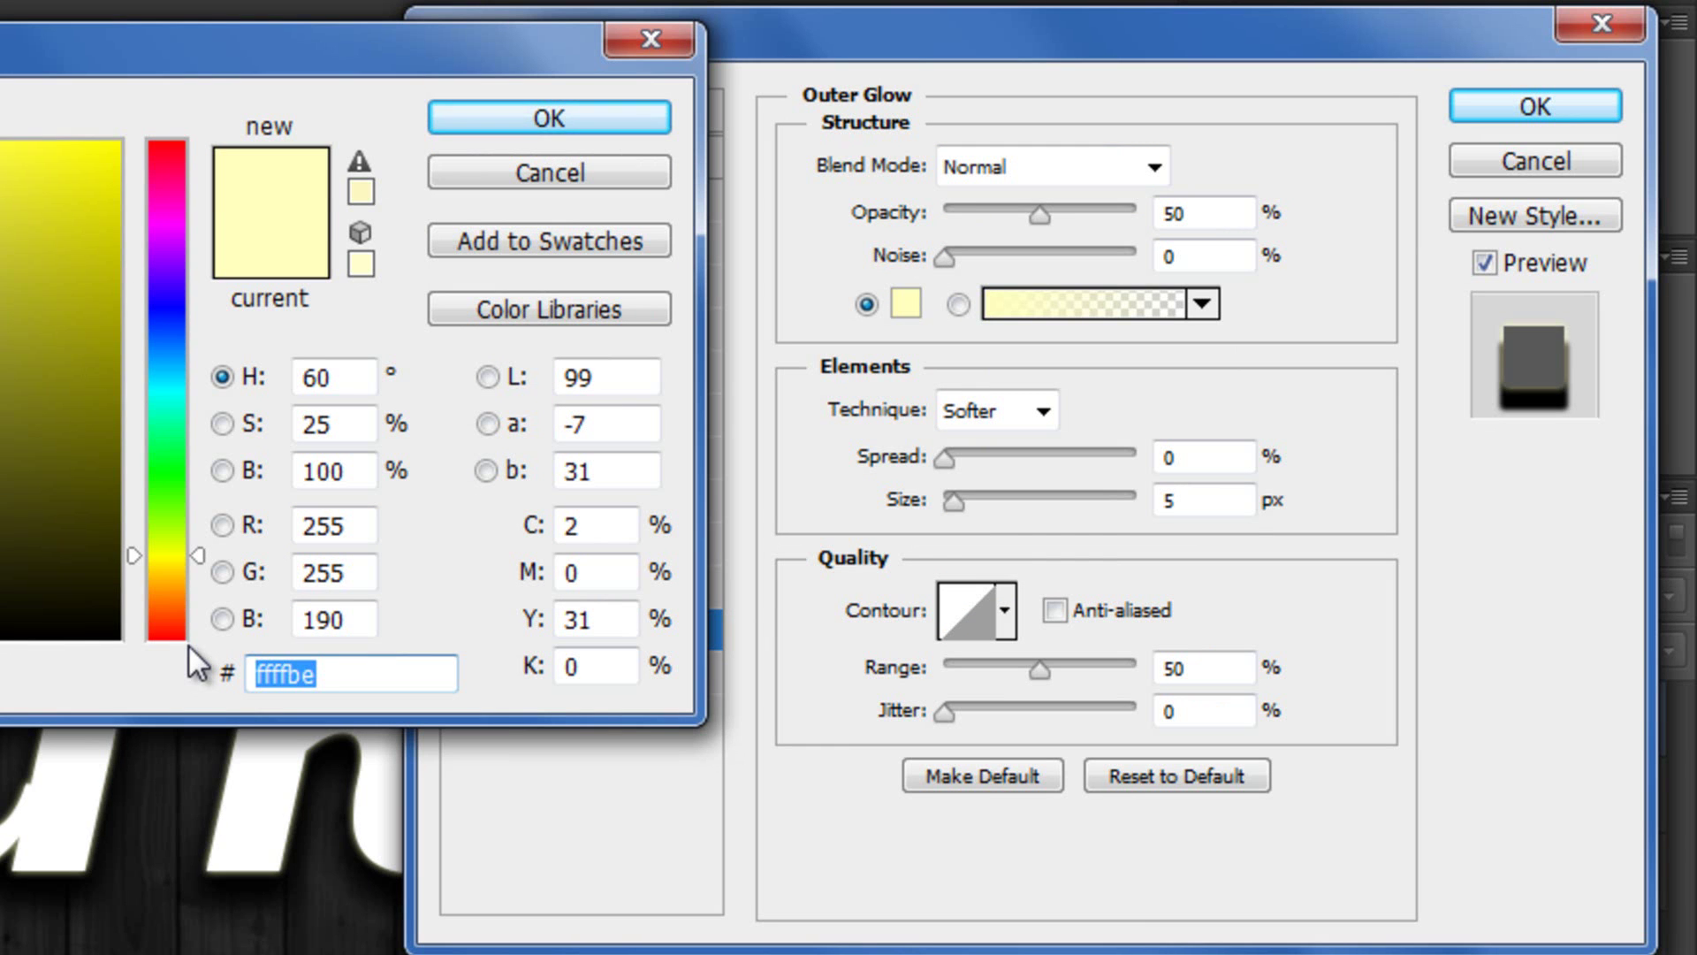
pyautogui.write('003f')
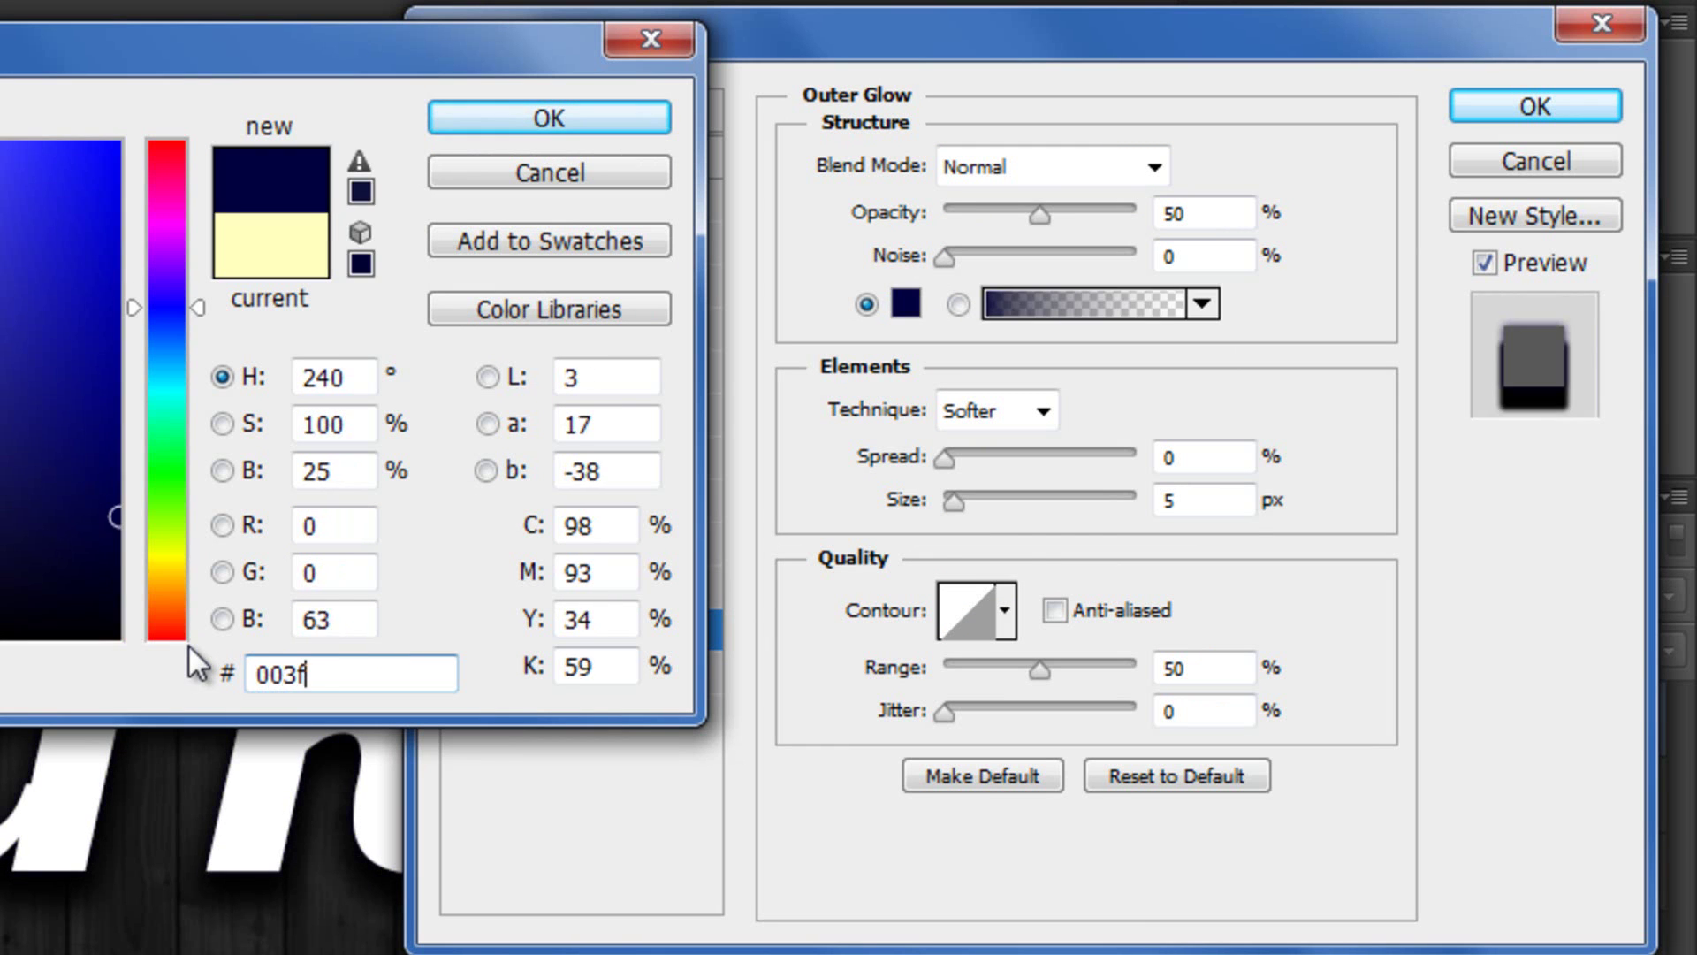
pyautogui.write('66')
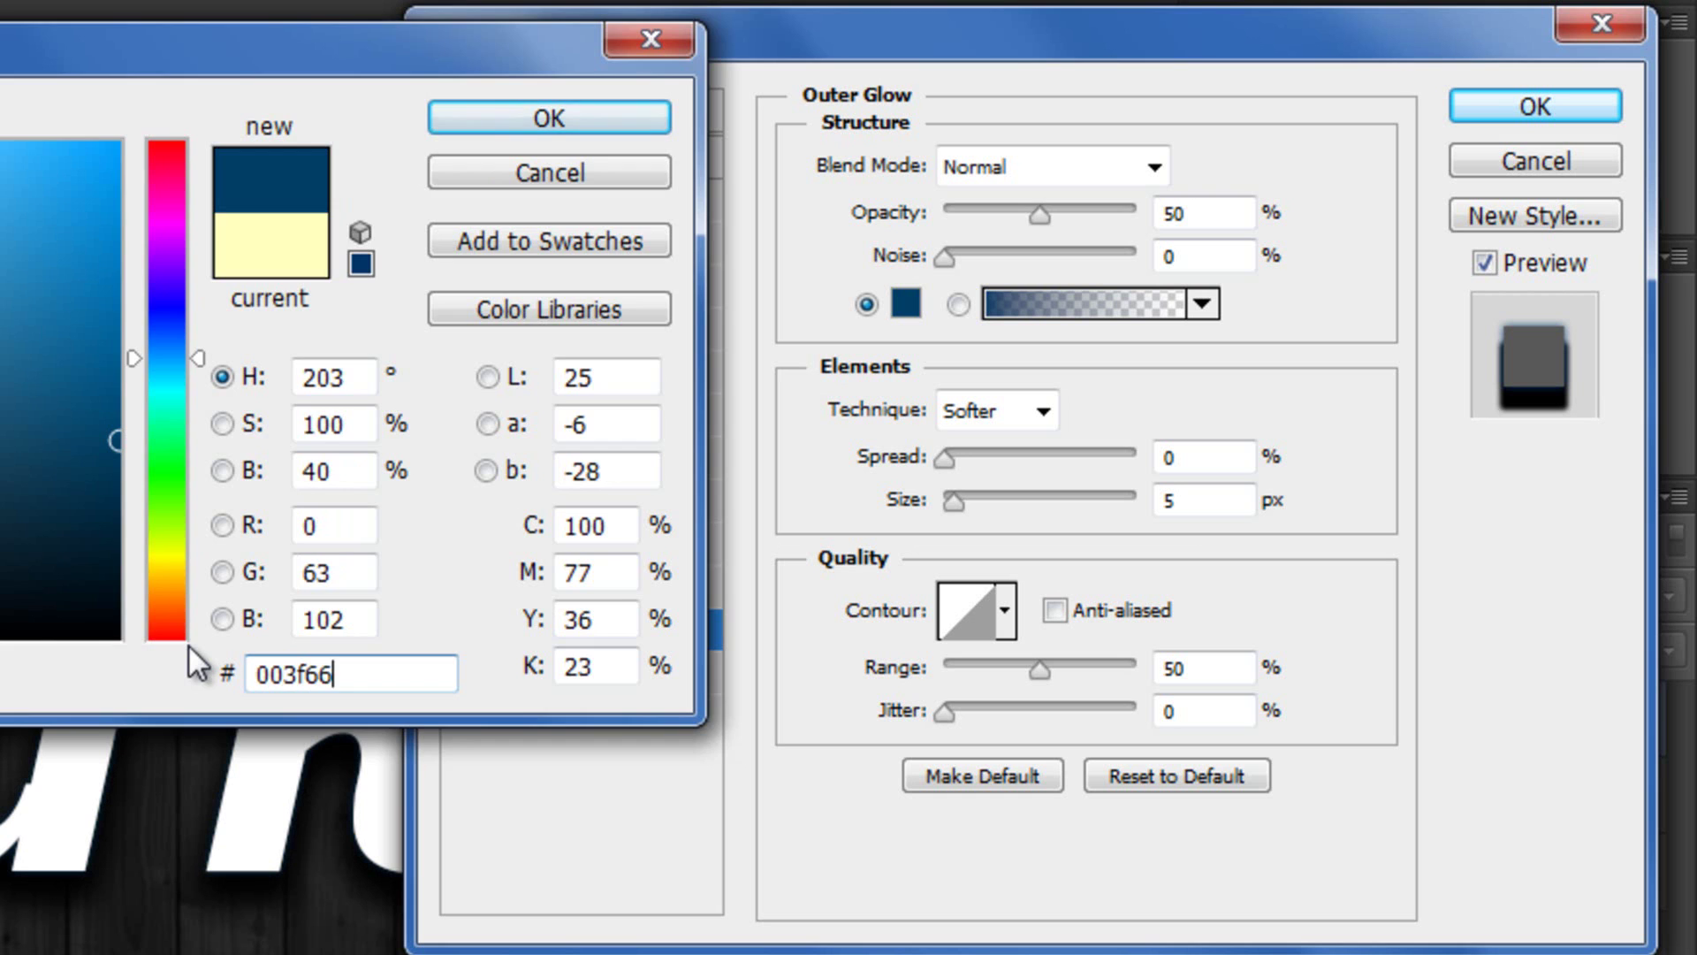
pyautogui.press('Return')
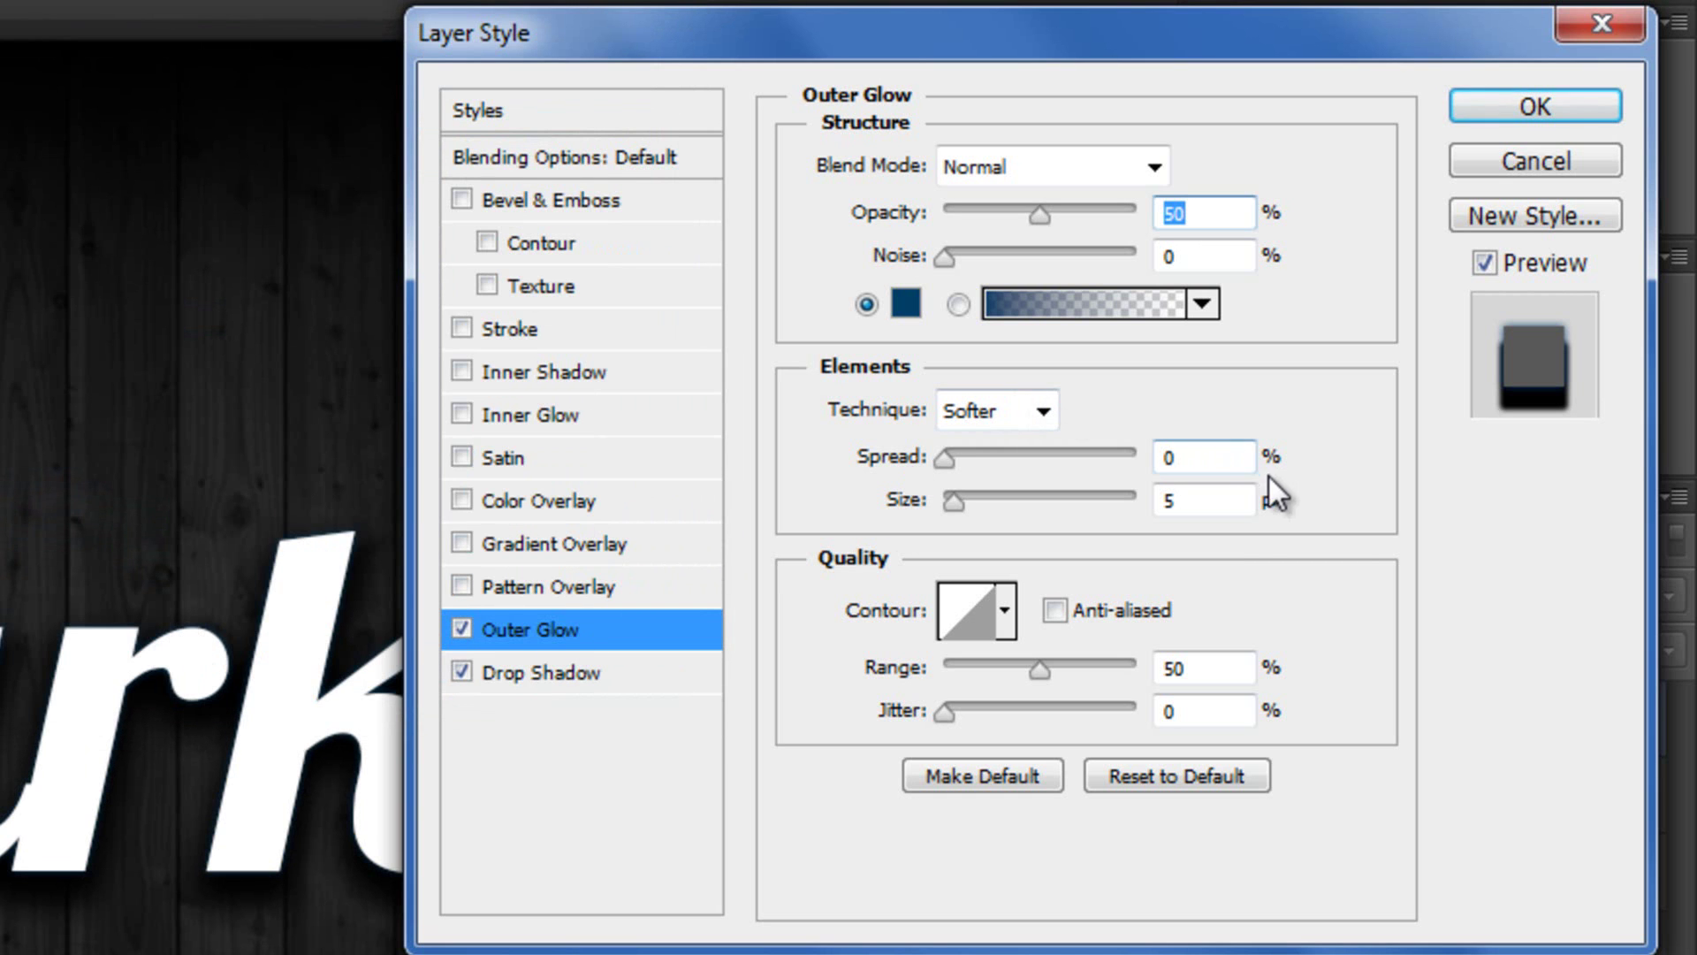
pyautogui.click(1223, 499)
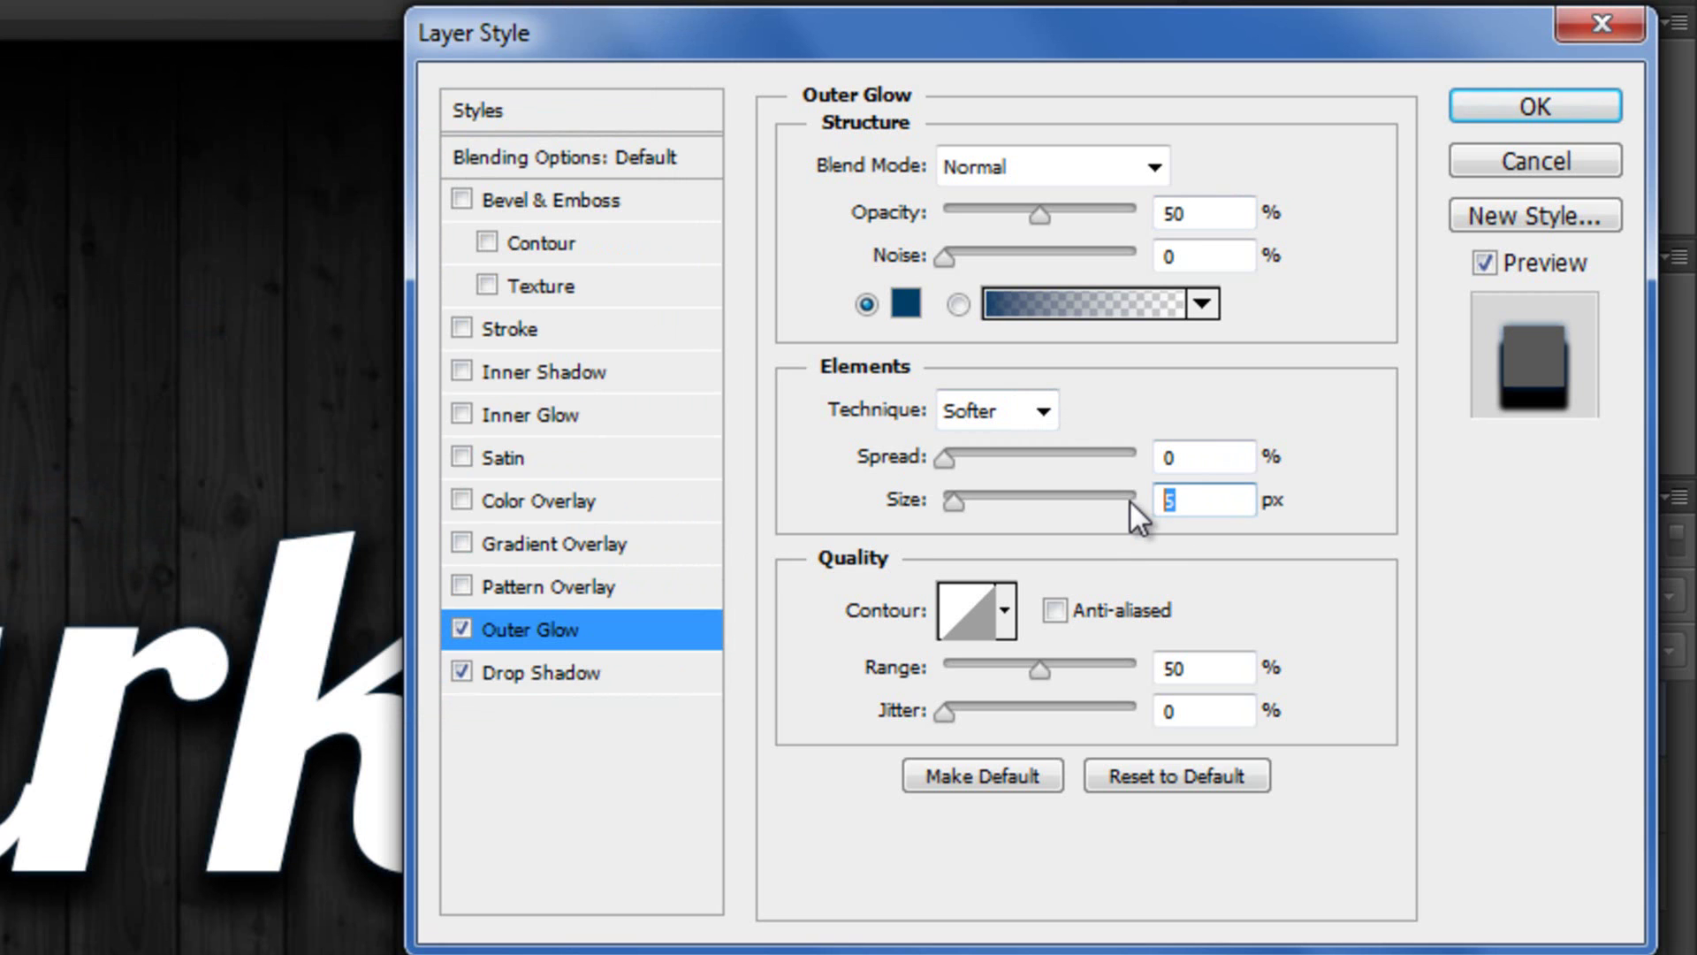
pyautogui.write('12')
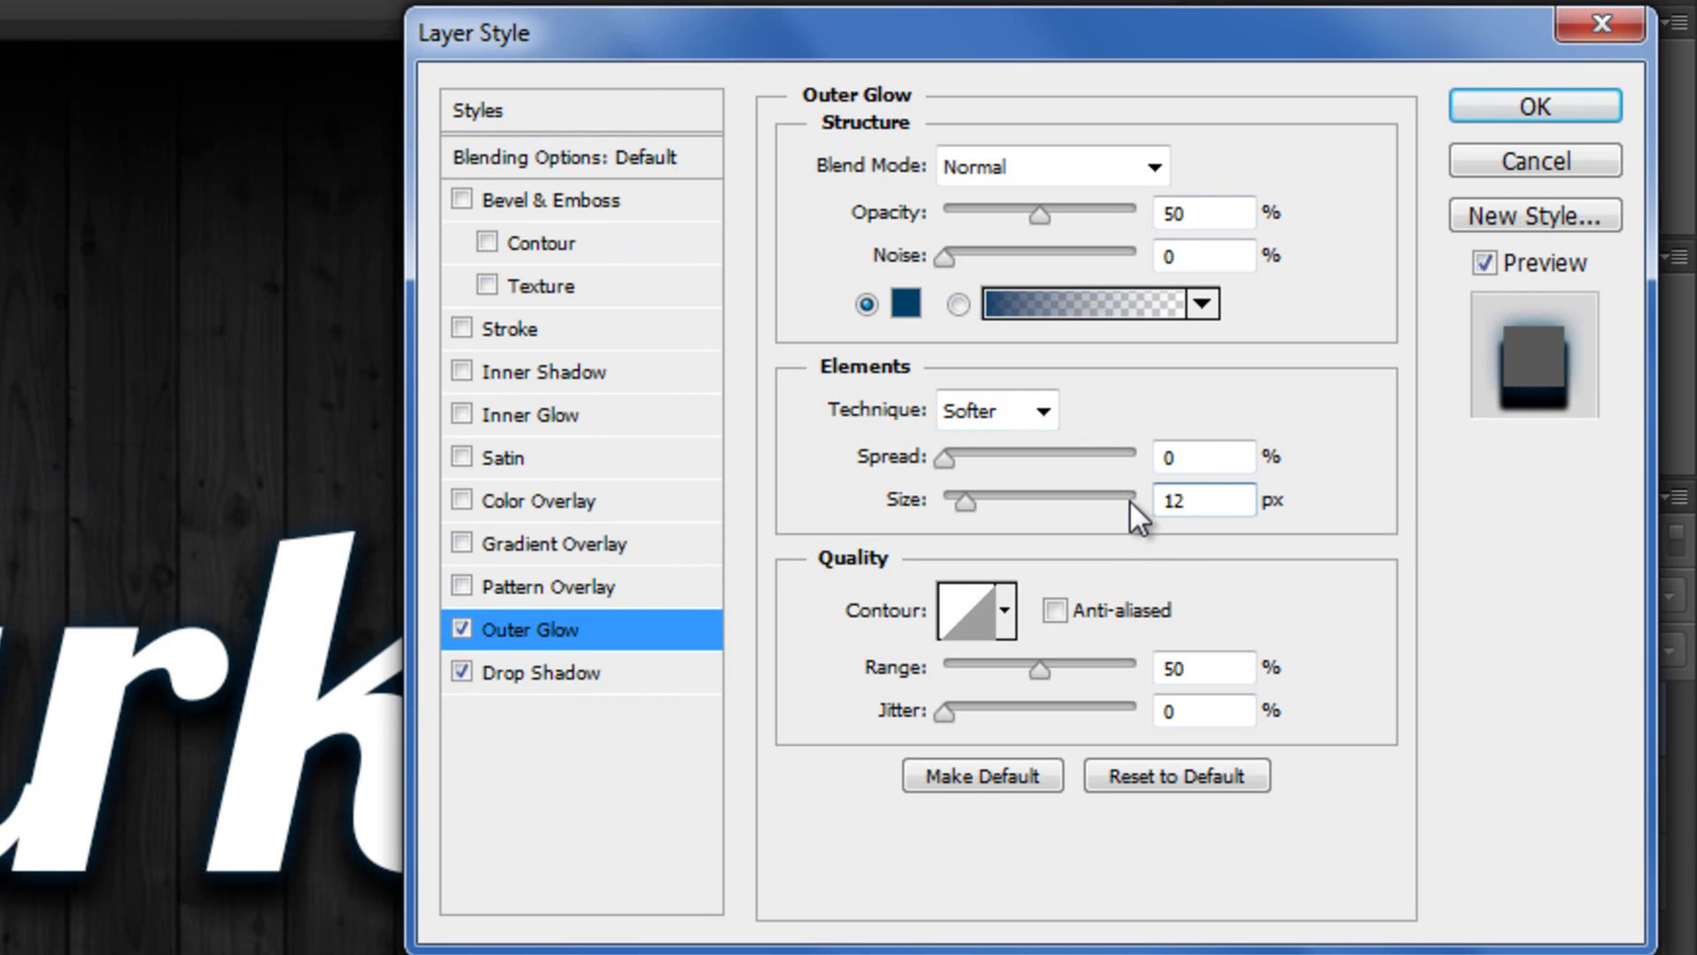
pyautogui.click(1233, 667)
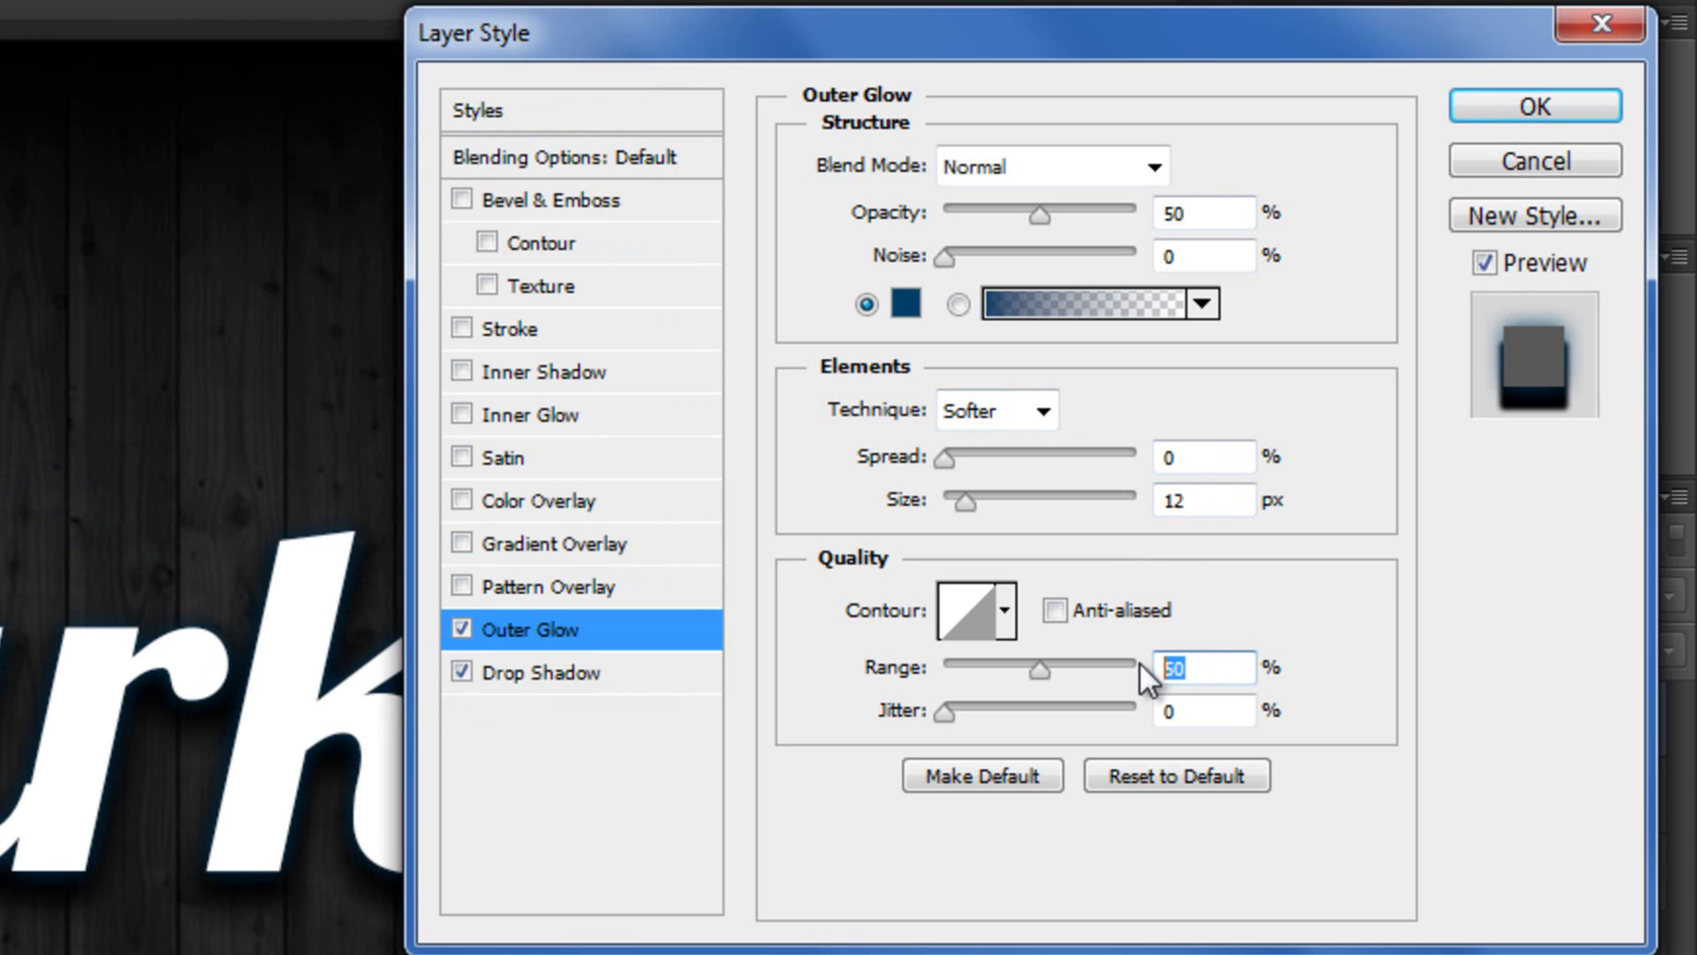
pyautogui.write('30')
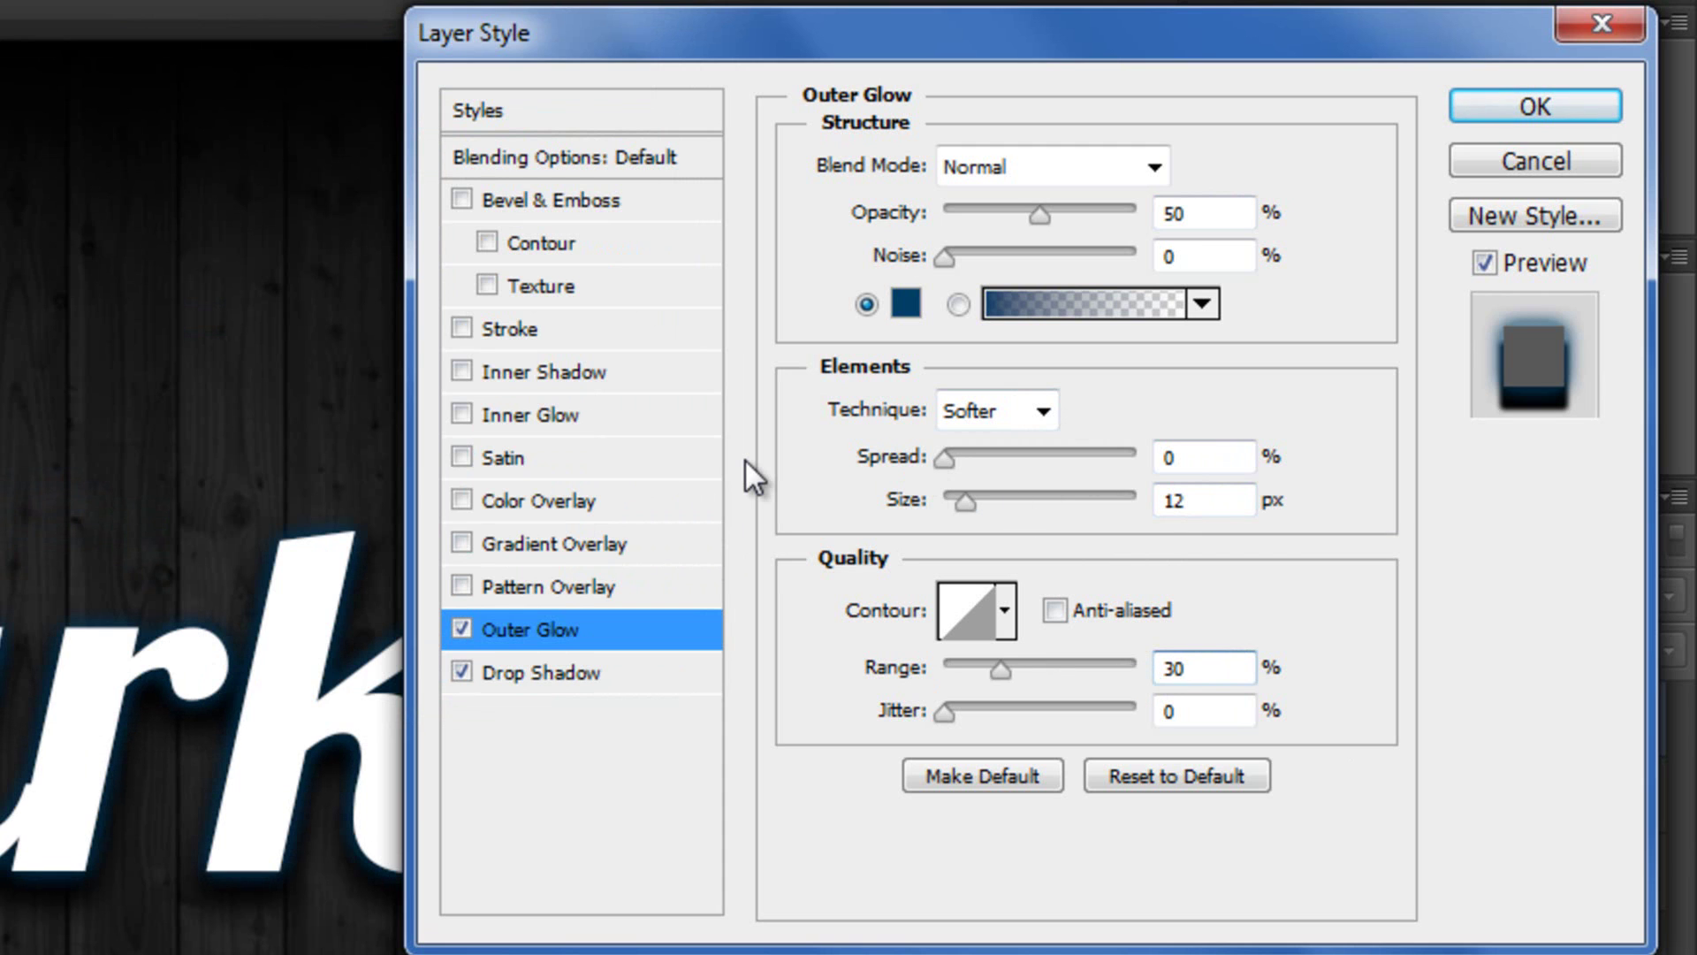
# - Add an Outer Bevel with 1000% depth, 6 px size and 0° altitude
pyautogui.click(576, 196)
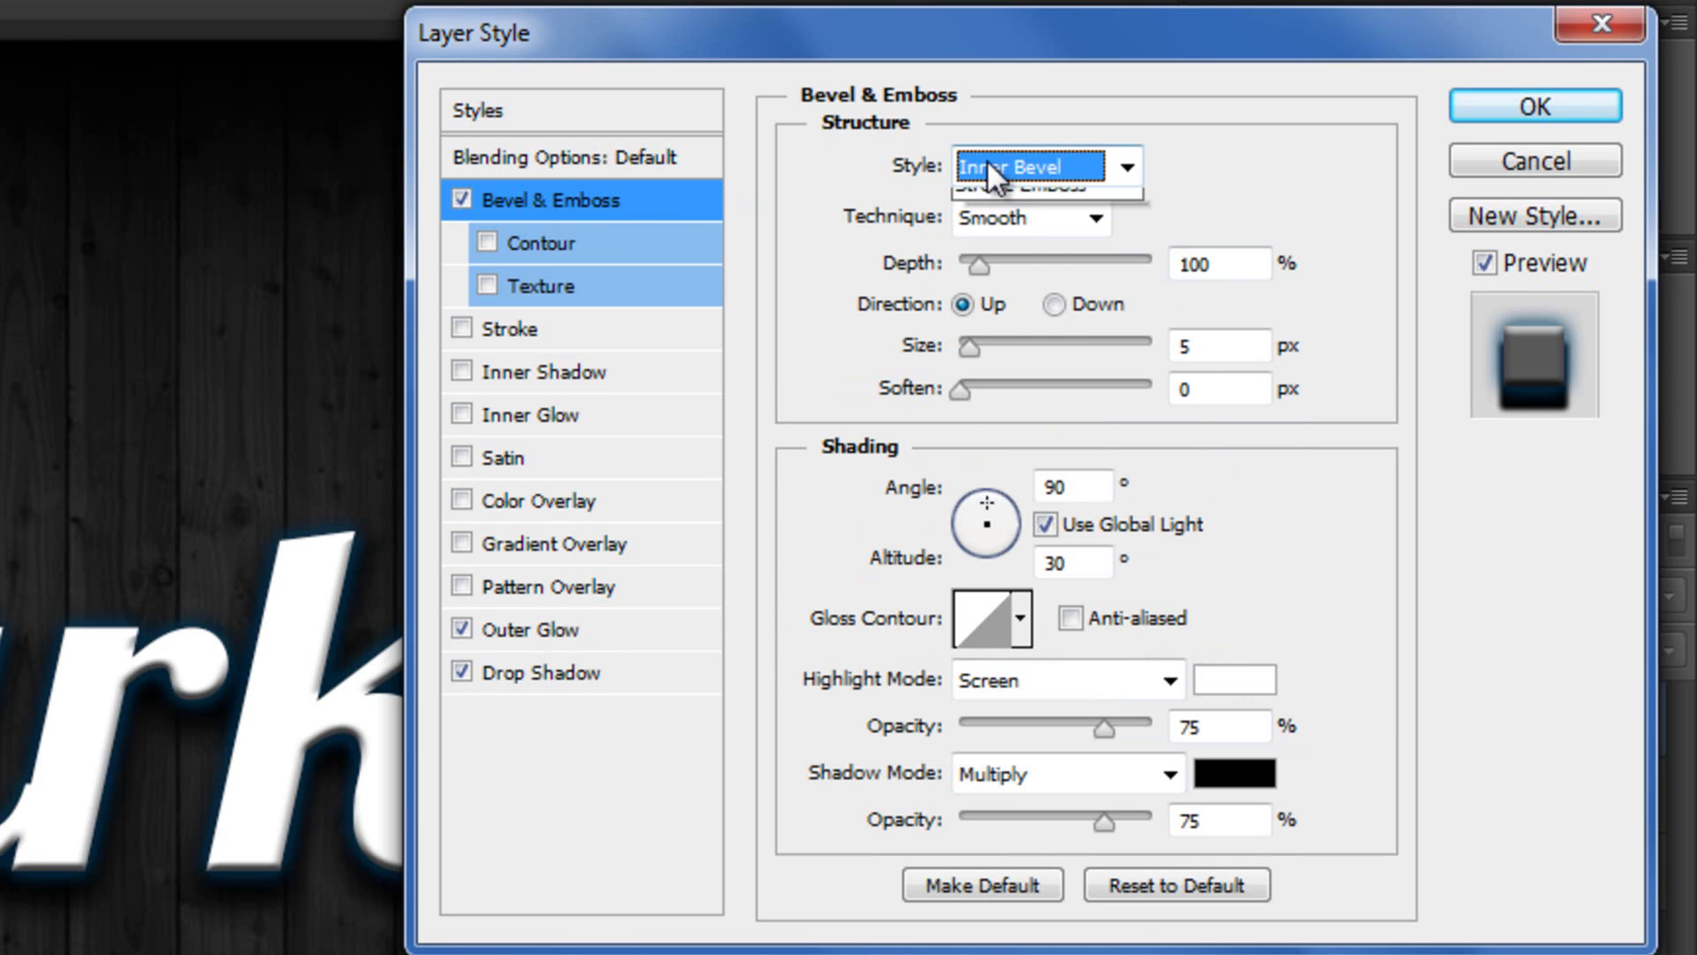
pyautogui.click(985, 164)
pyautogui.click(994, 209)
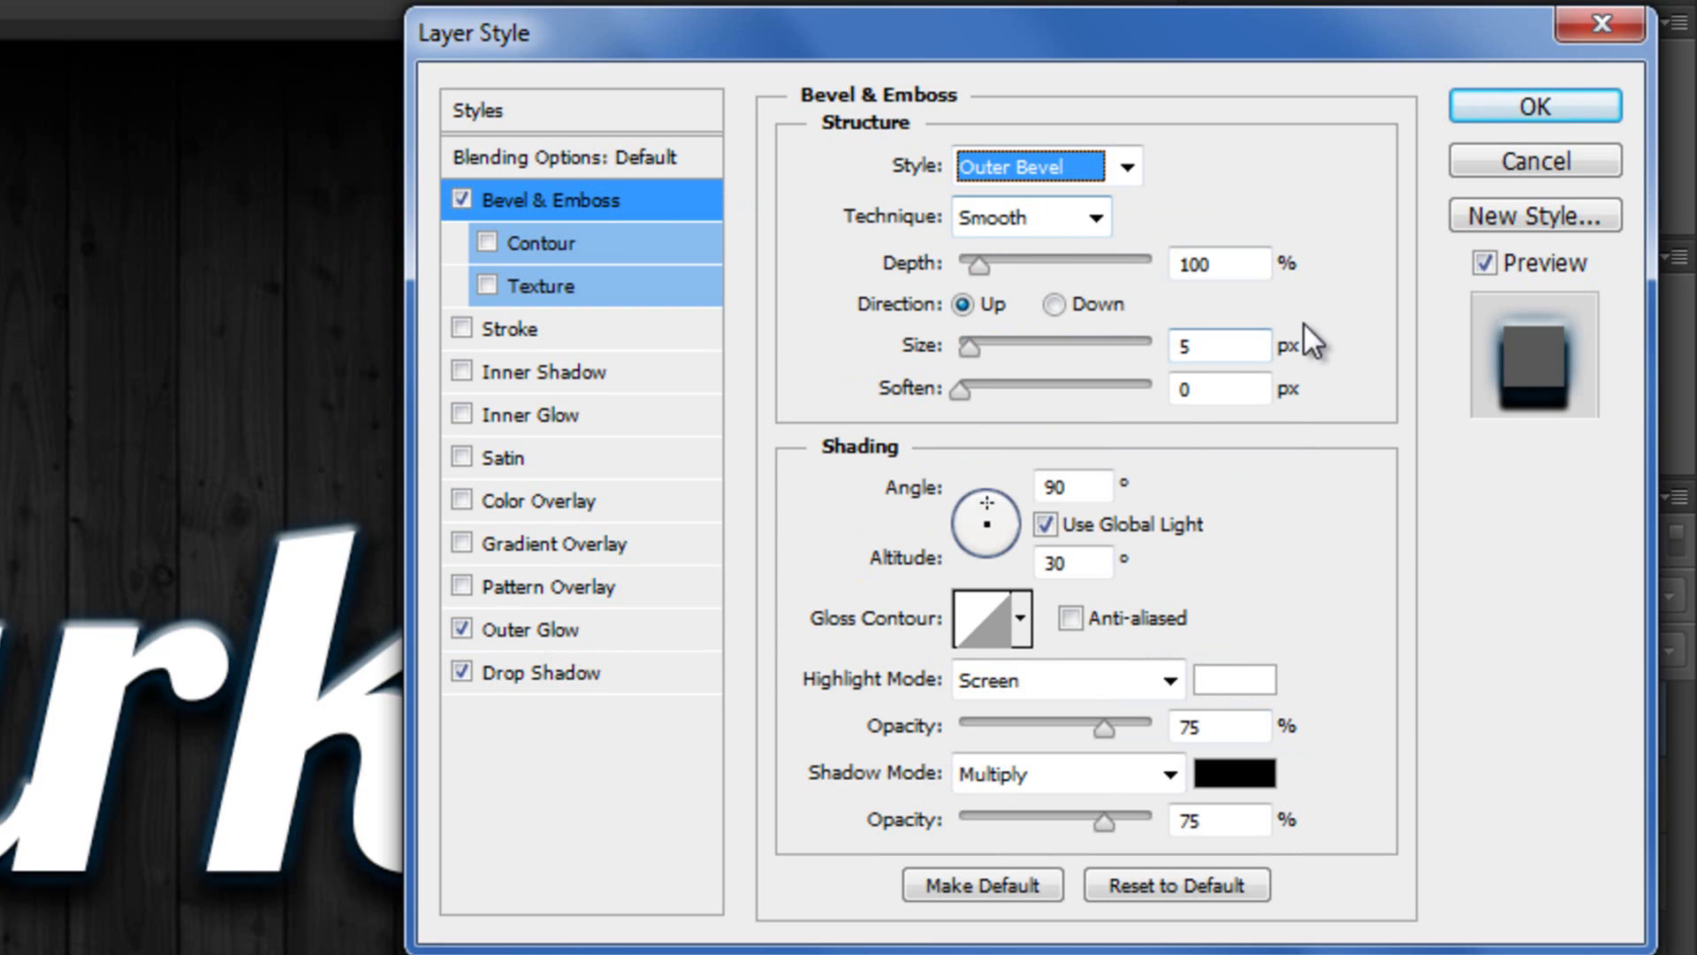
pyautogui.click(1248, 259)
pyautogui.write('0')
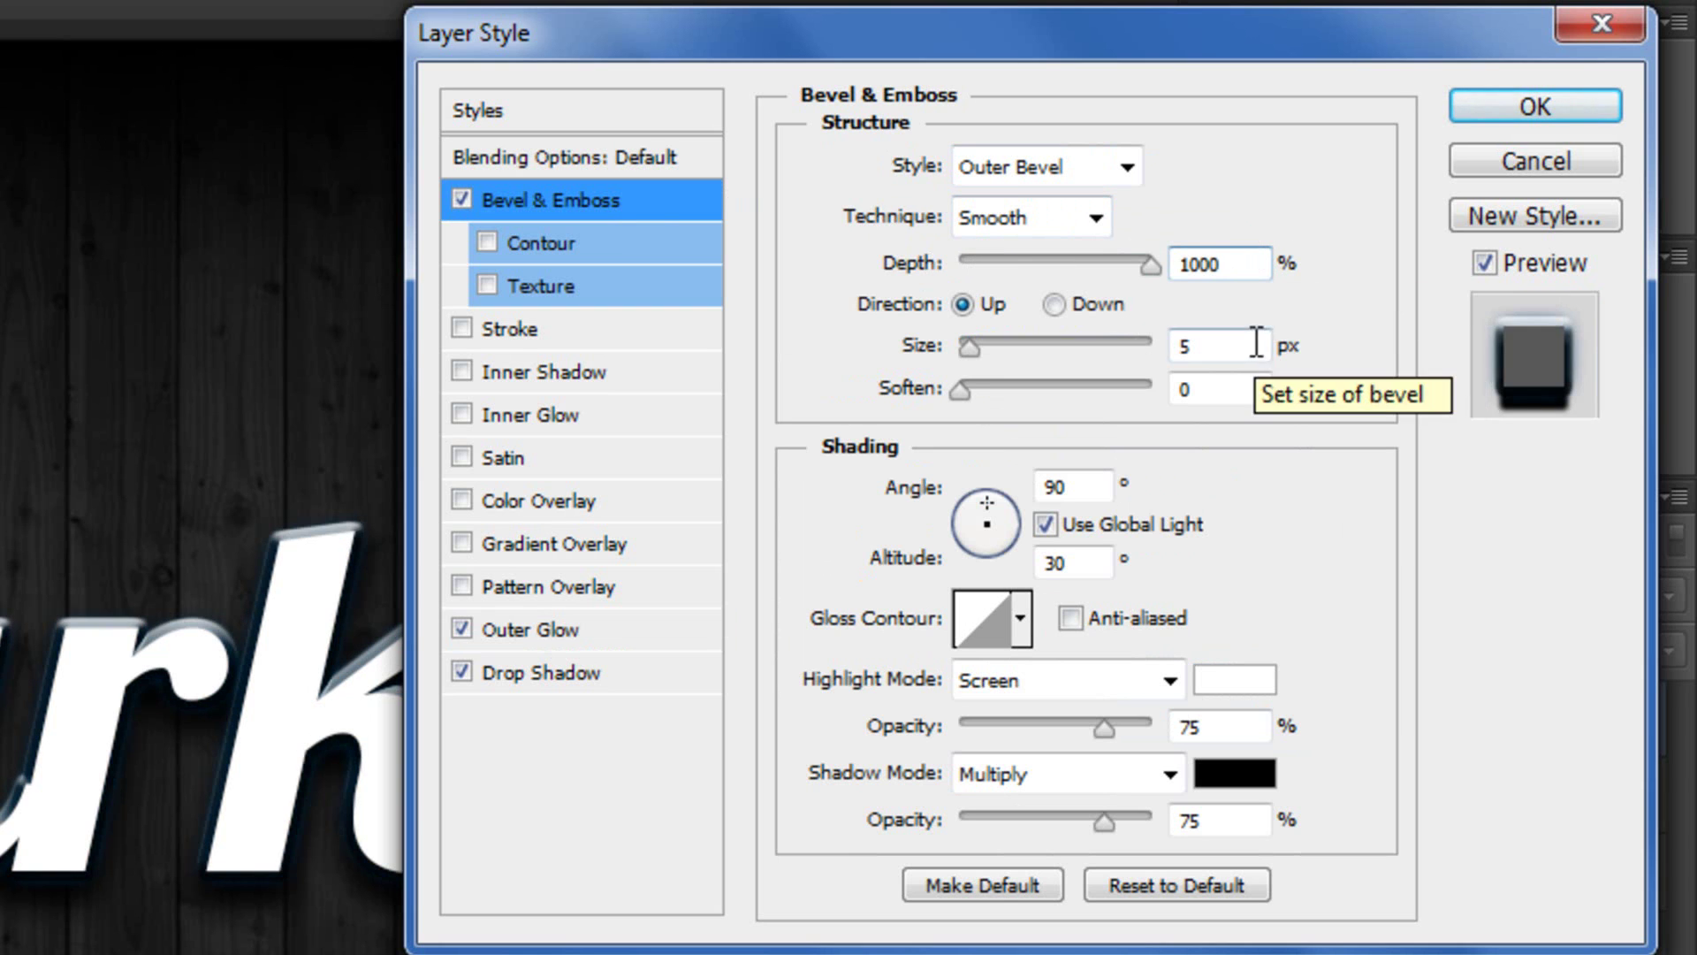
pyautogui.click(1203, 336)
pyautogui.press('BackSpace')
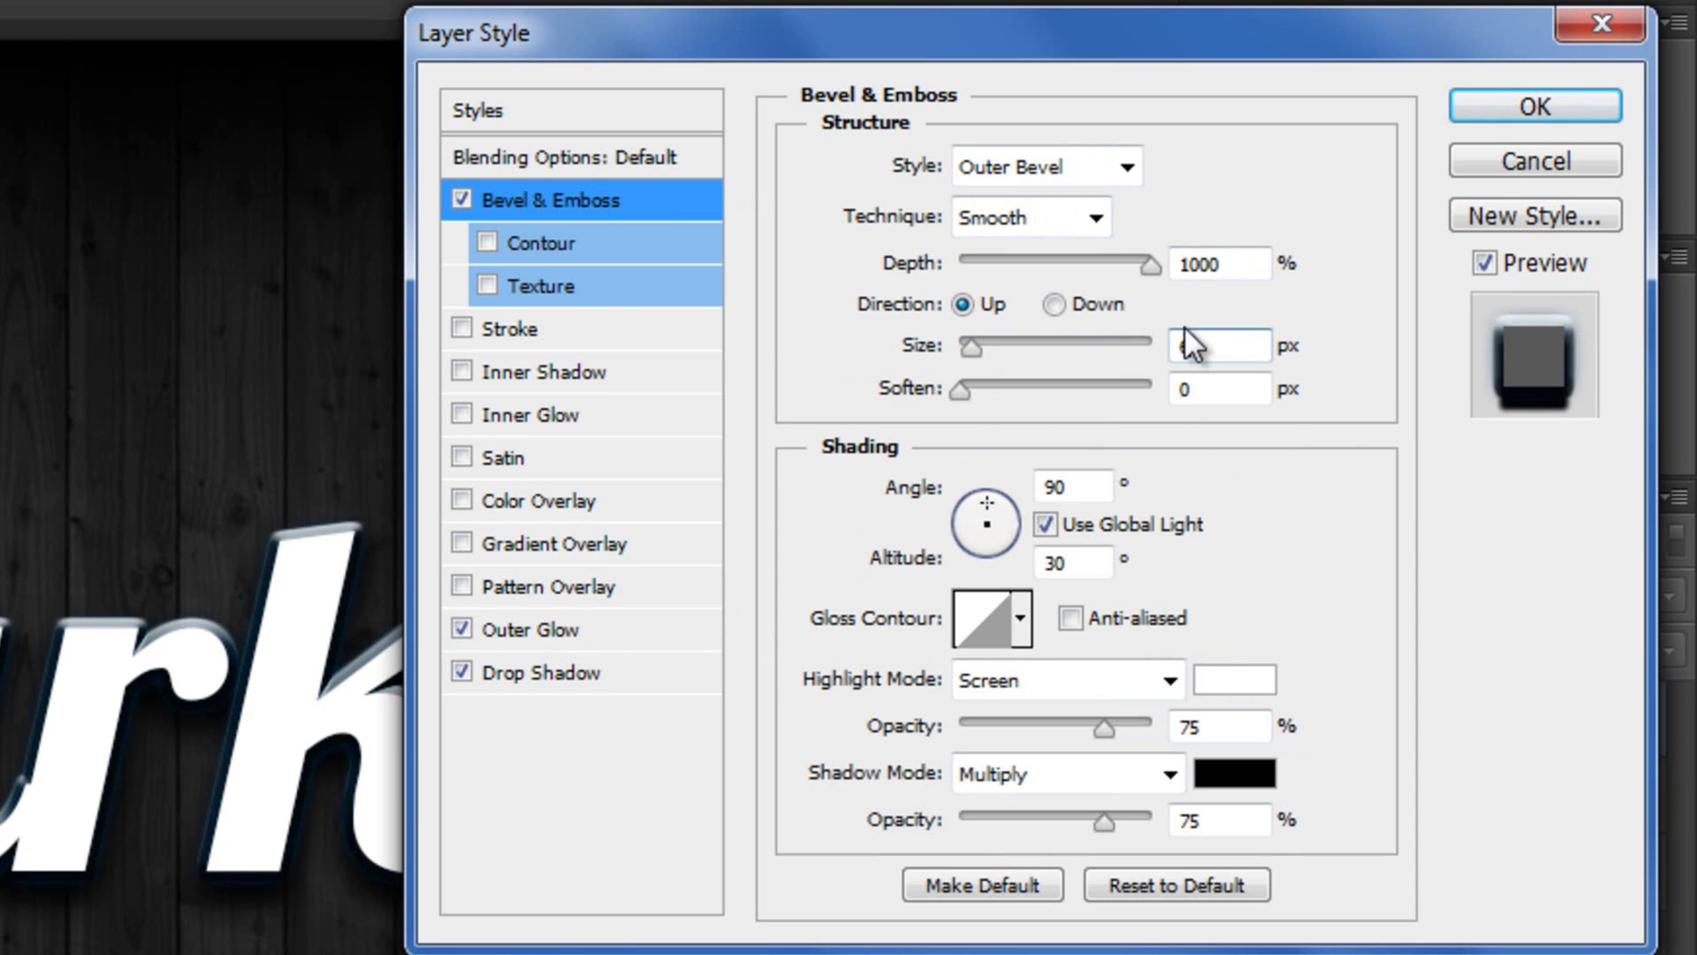
pyautogui.write('6')
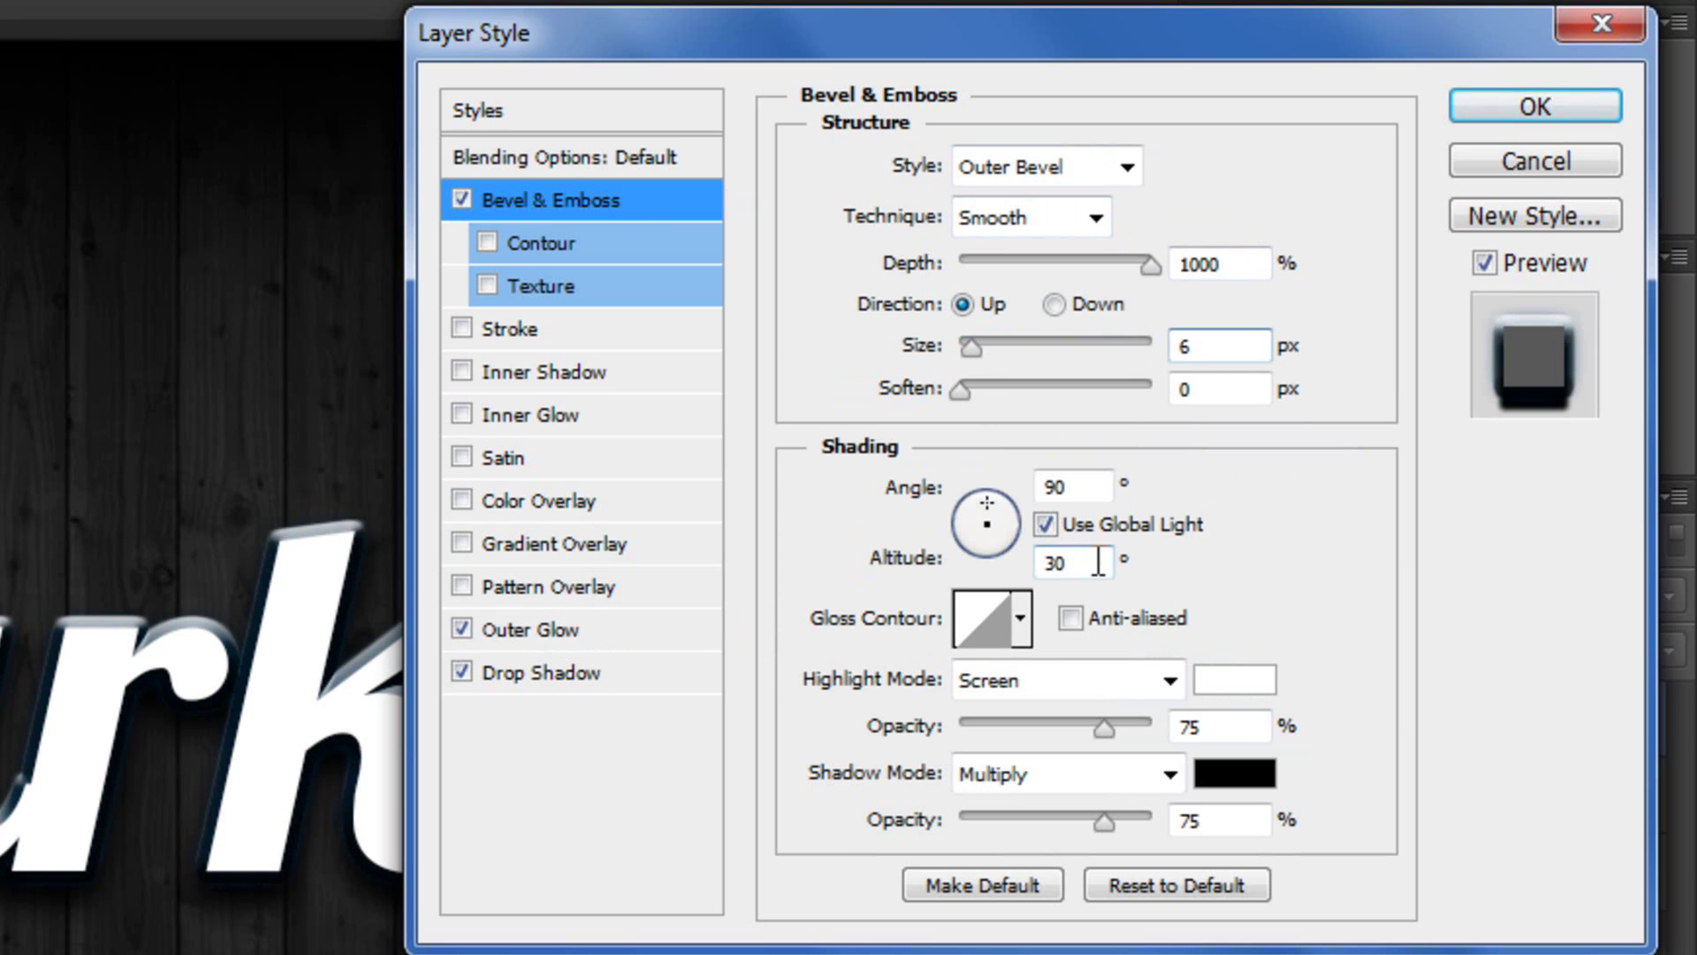
pyautogui.moveTo(1098, 562); pyautogui.dragTo(1020, 563)
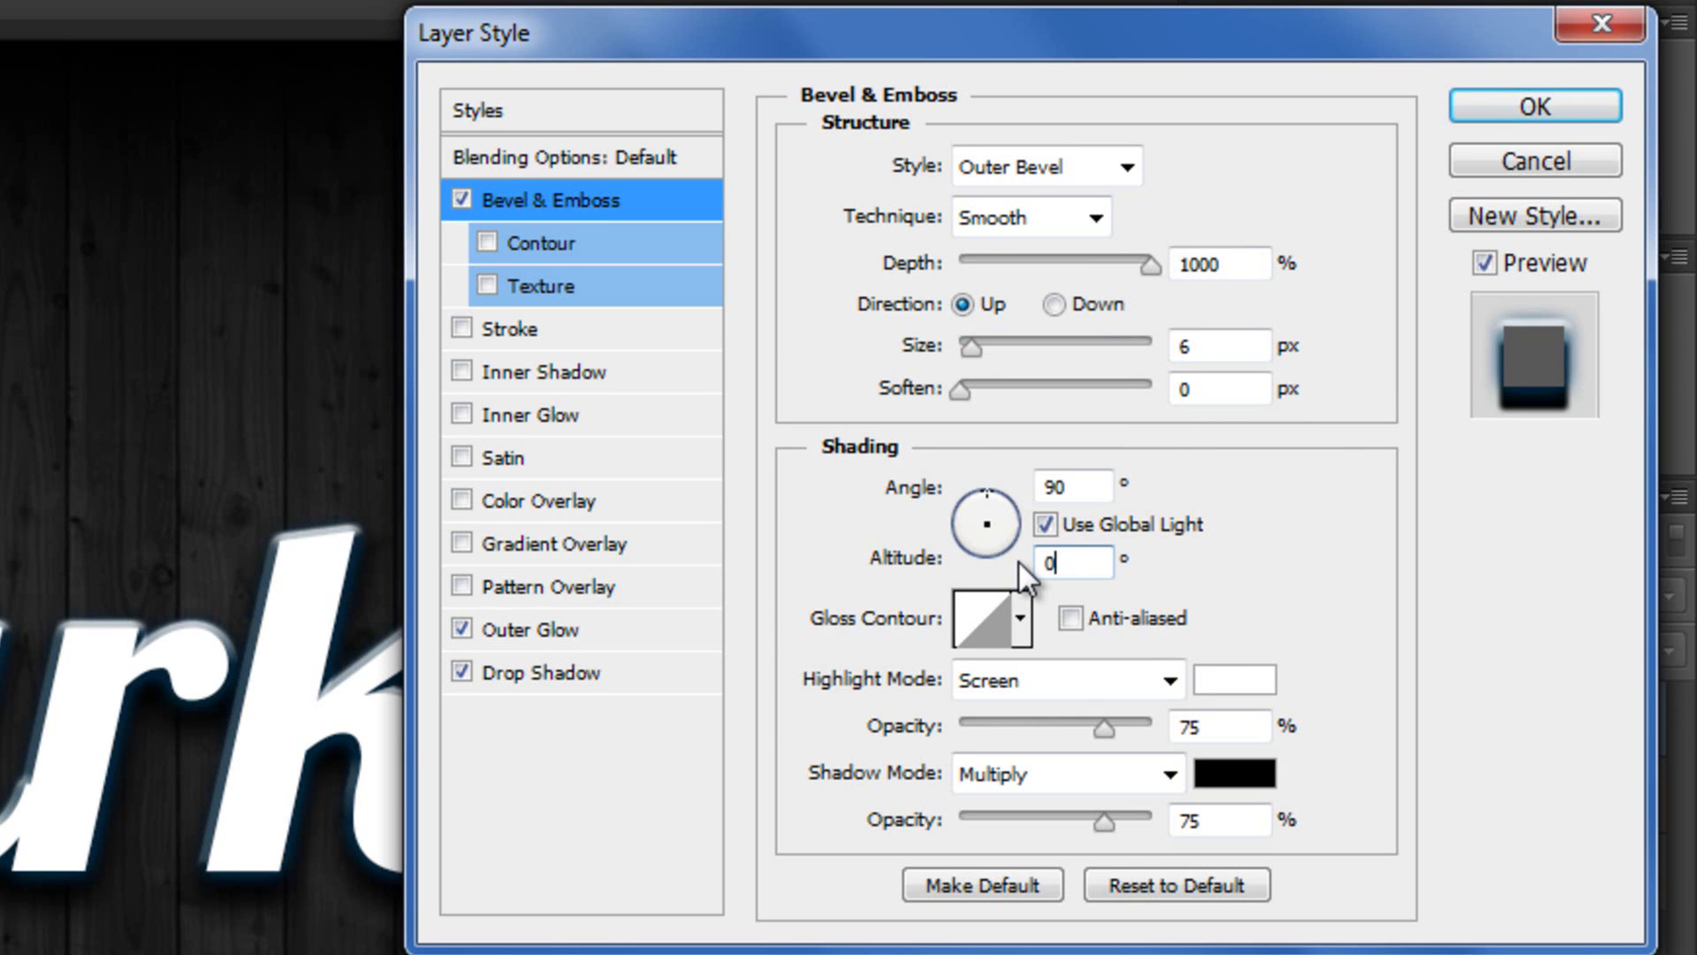
pyautogui.click(1002, 613)
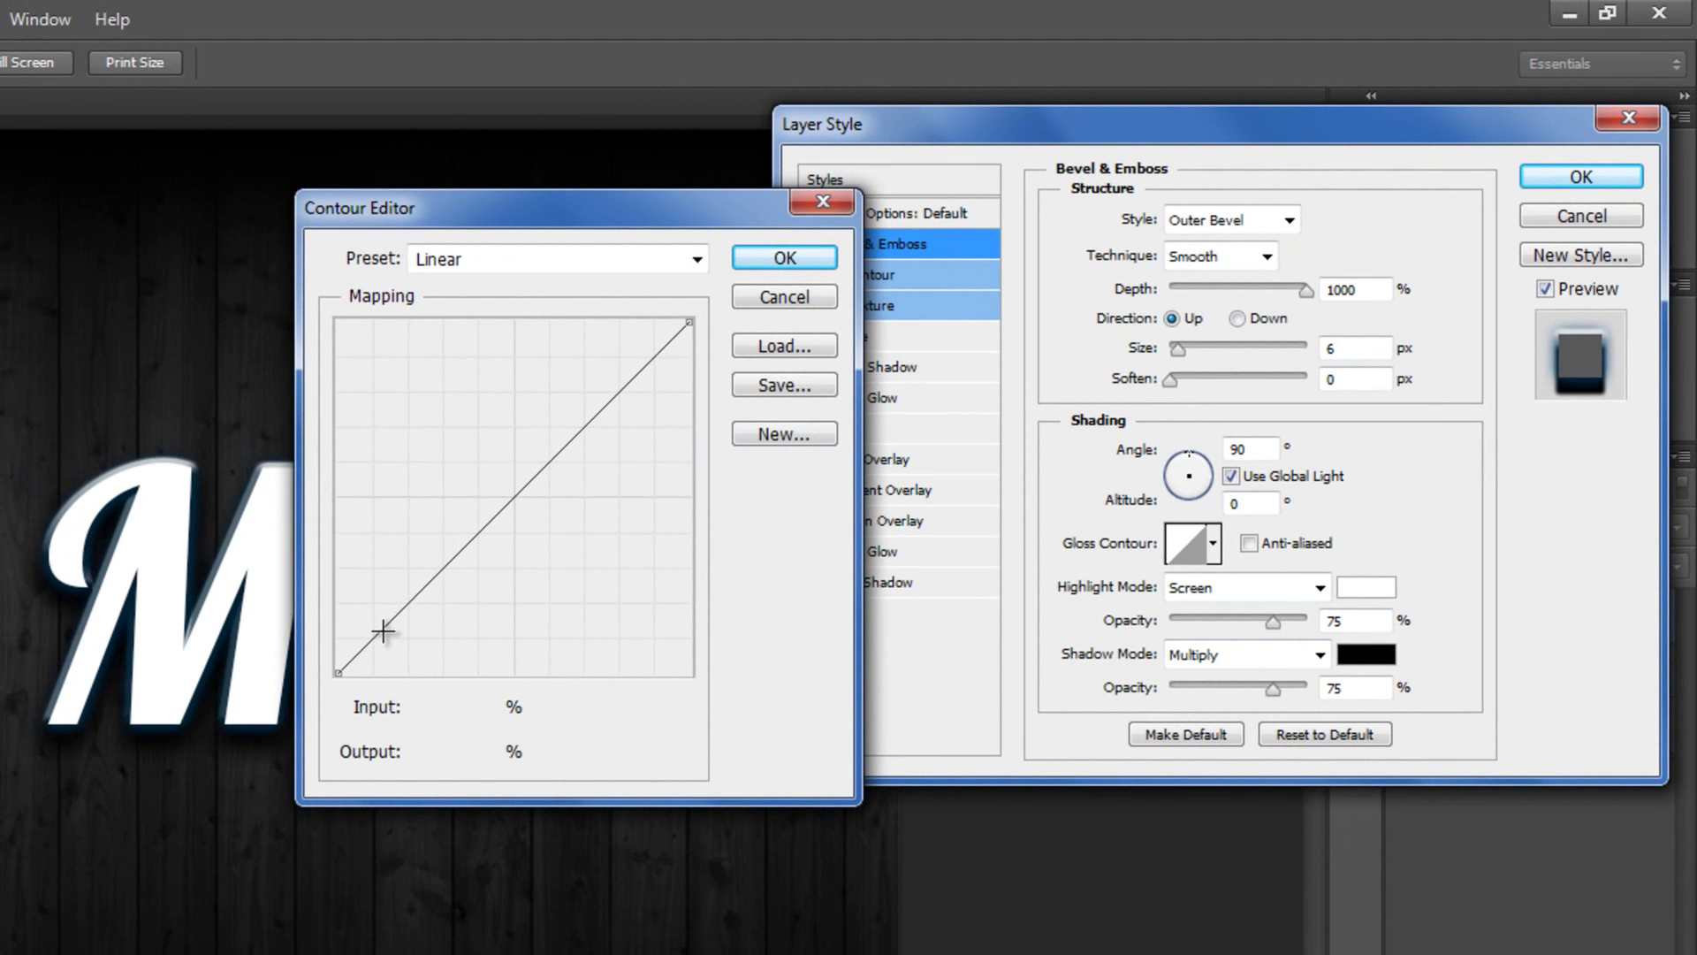
# - Shape the gloss contour into a wavy curve with a small hump, tall middle peak, and right end near 31%
pyautogui.moveTo(382, 630); pyautogui.dragTo(361, 599)
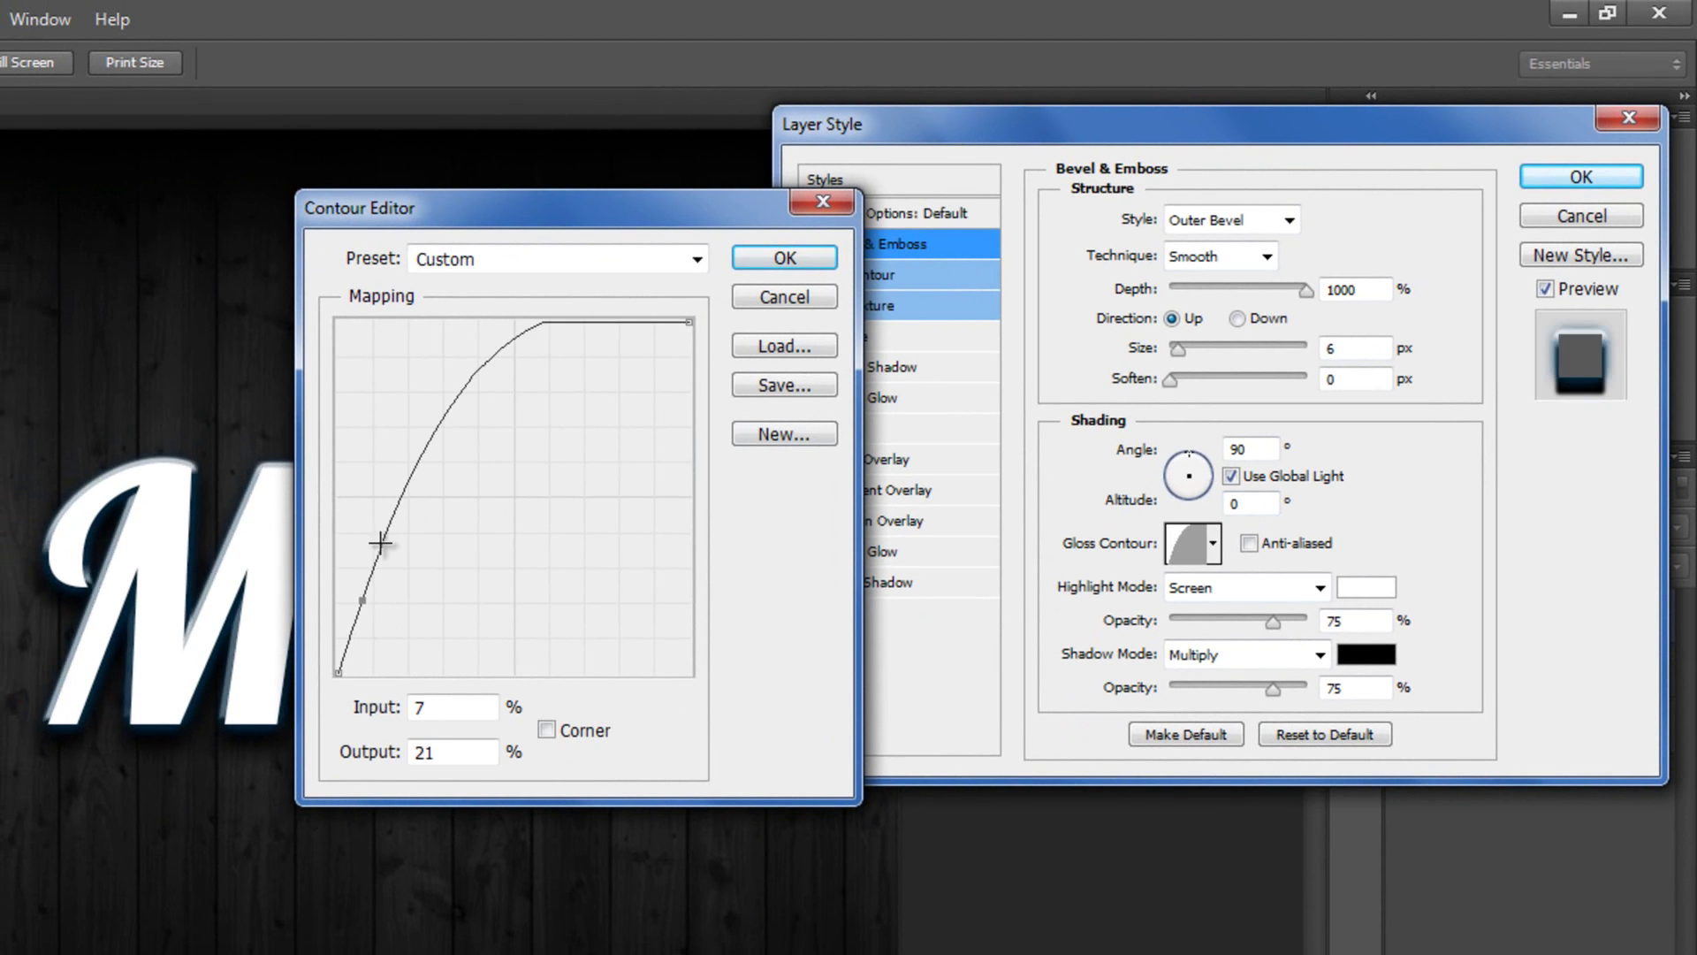
pyautogui.moveTo(383, 541)
pyautogui.mouseDown()
pyautogui.moveTo(398, 536)
pyautogui.moveTo(419, 636)
pyautogui.moveTo(380, 569)
pyautogui.mouseUp()
pyautogui.moveTo(557, 666); pyautogui.dragTo(462, 501)
pyautogui.moveTo(493, 402); pyautogui.dragTo(525, 631)
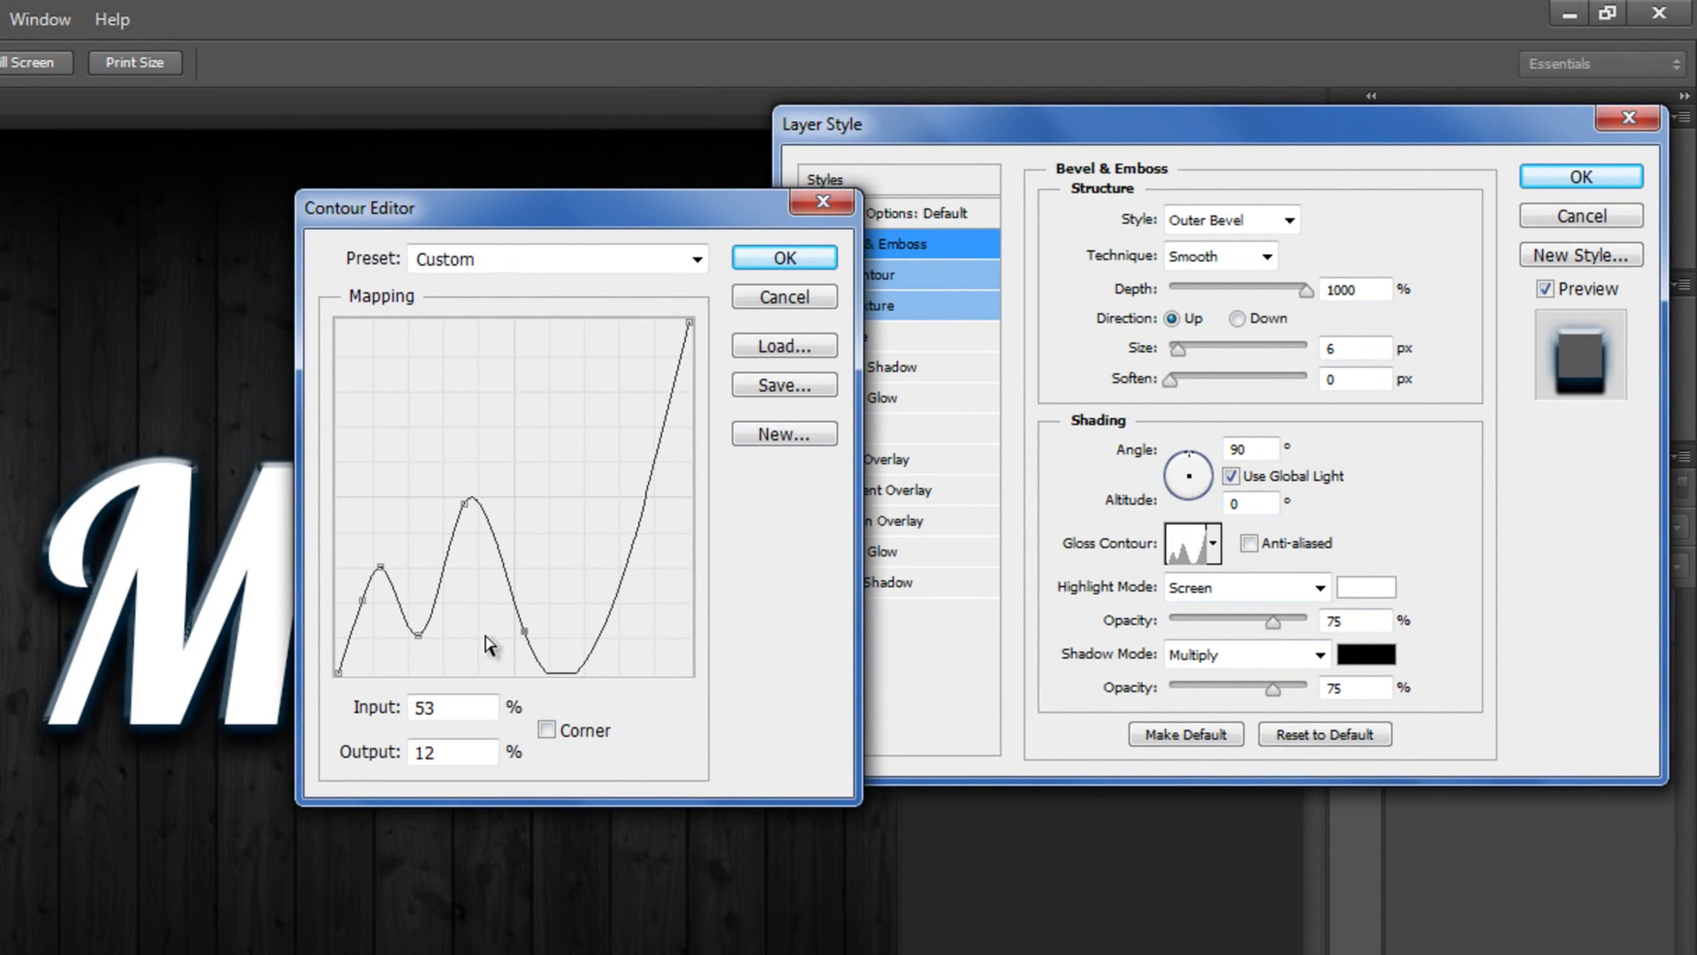
pyautogui.moveTo(419, 632); pyautogui.dragTo(428, 685)
pyautogui.moveTo(380, 565); pyautogui.dragTo(423, 661)
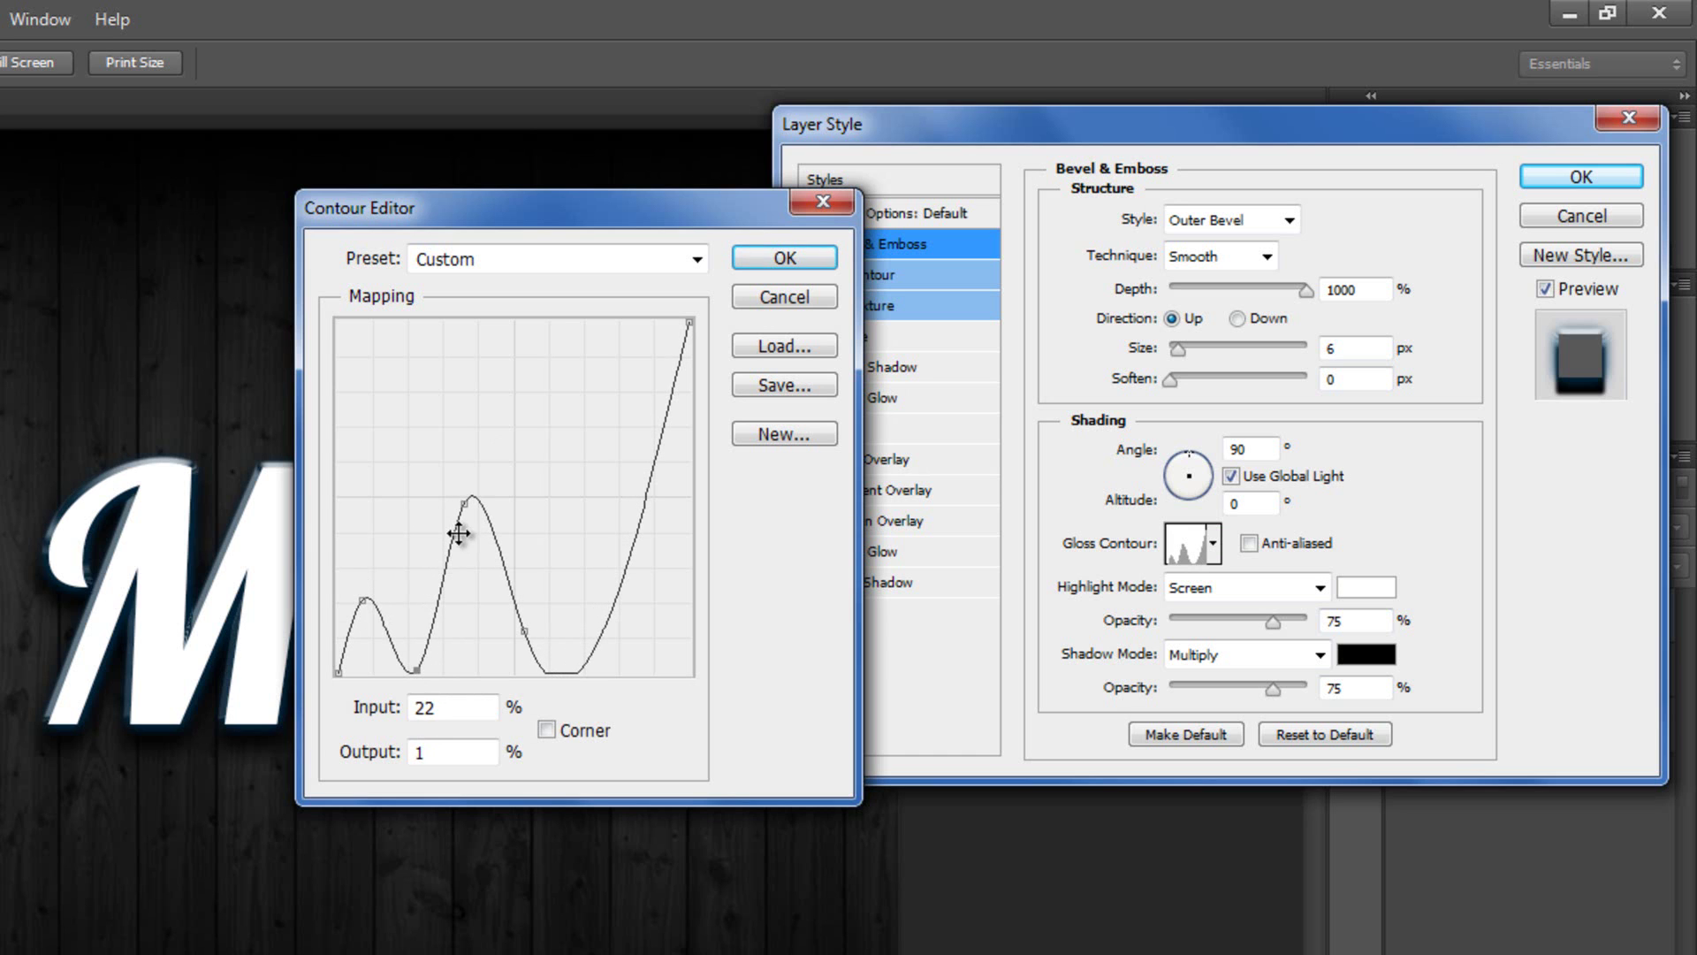
pyautogui.moveTo(469, 497); pyautogui.dragTo(477, 451)
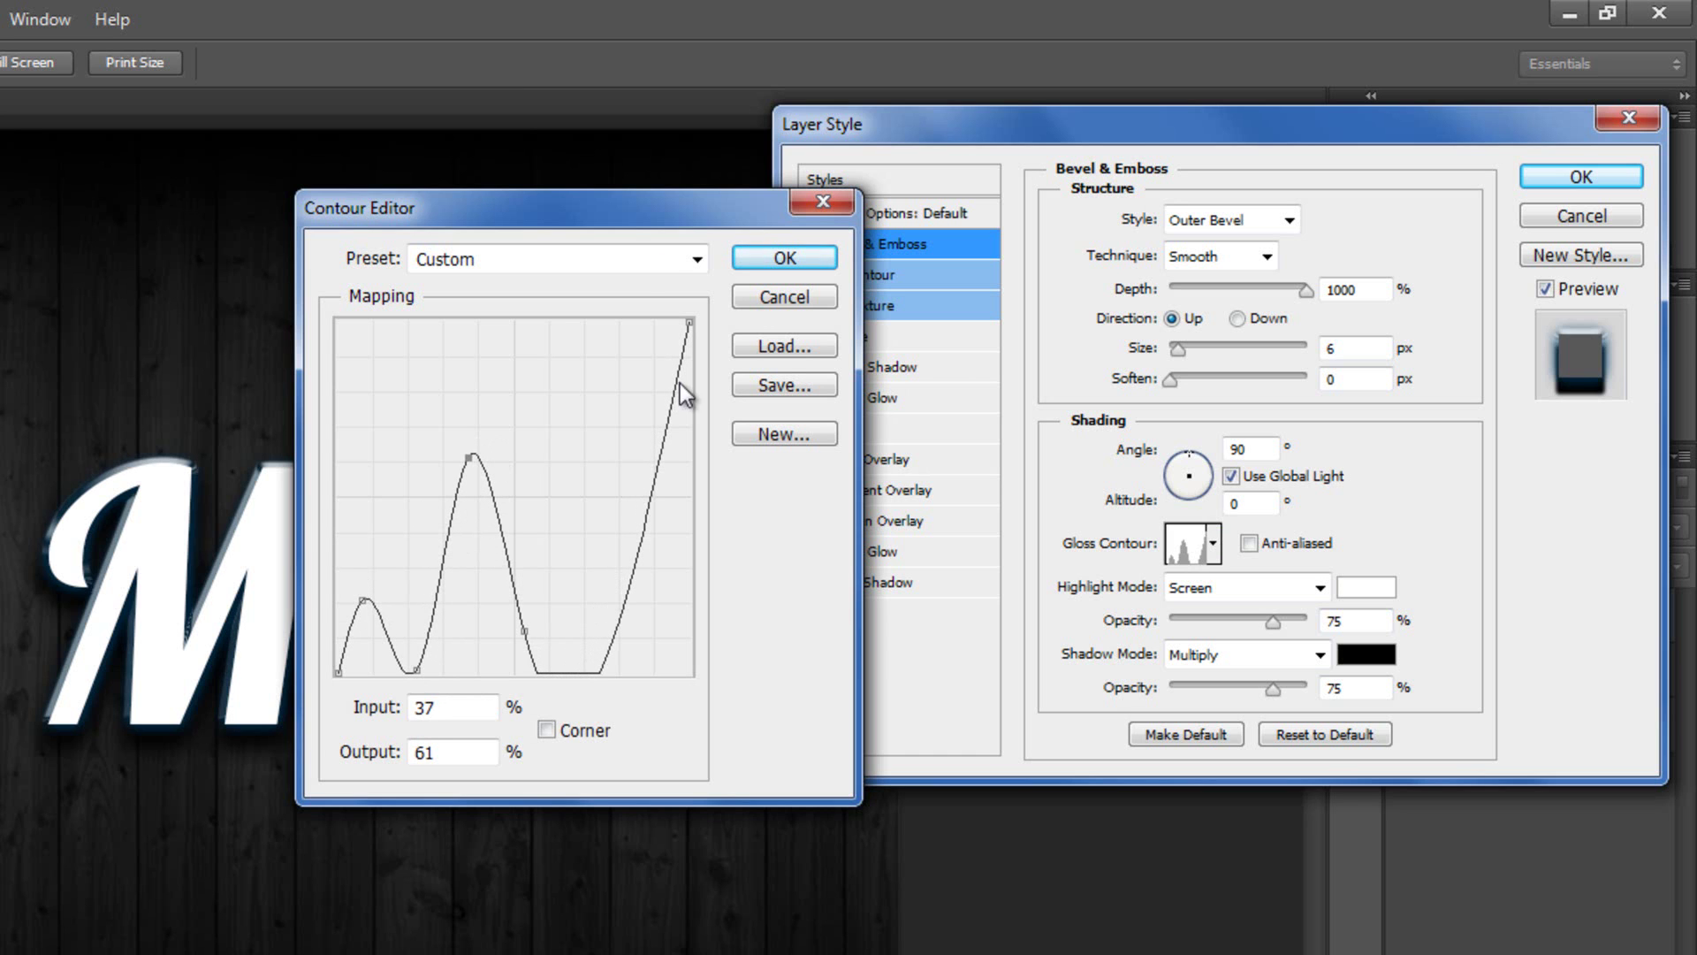
pyautogui.moveTo(690, 320); pyautogui.dragTo(693, 560)
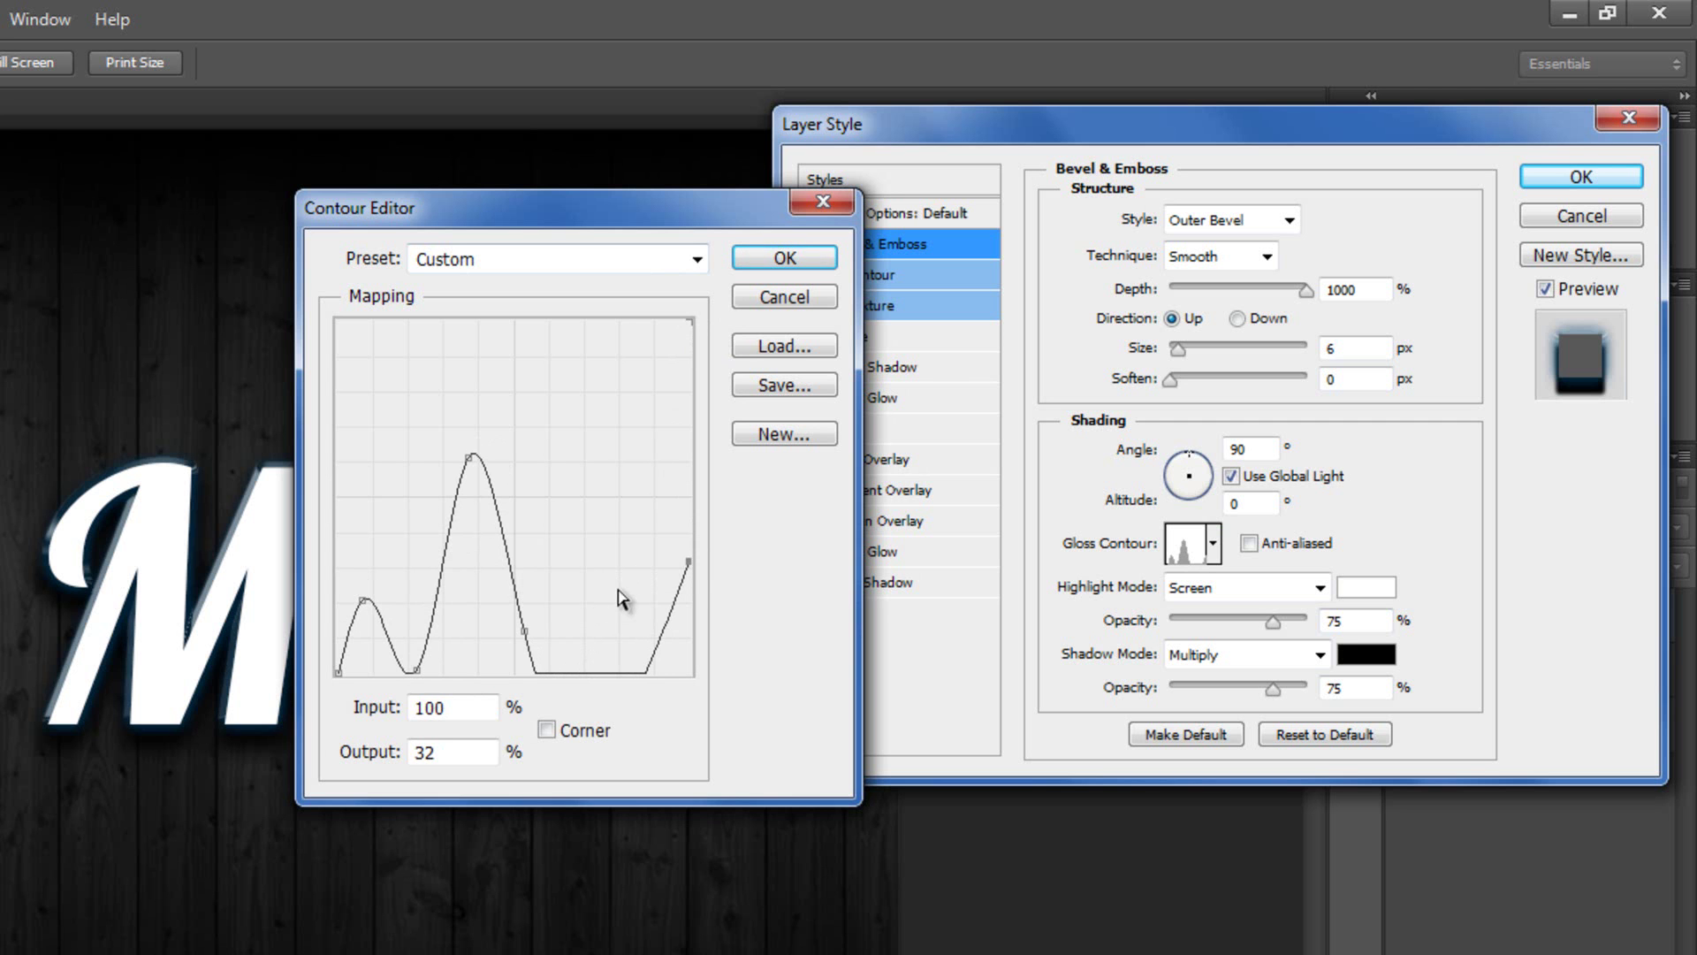
pyautogui.click(657, 658)
pyautogui.moveTo(657, 658); pyautogui.dragTo(662, 661)
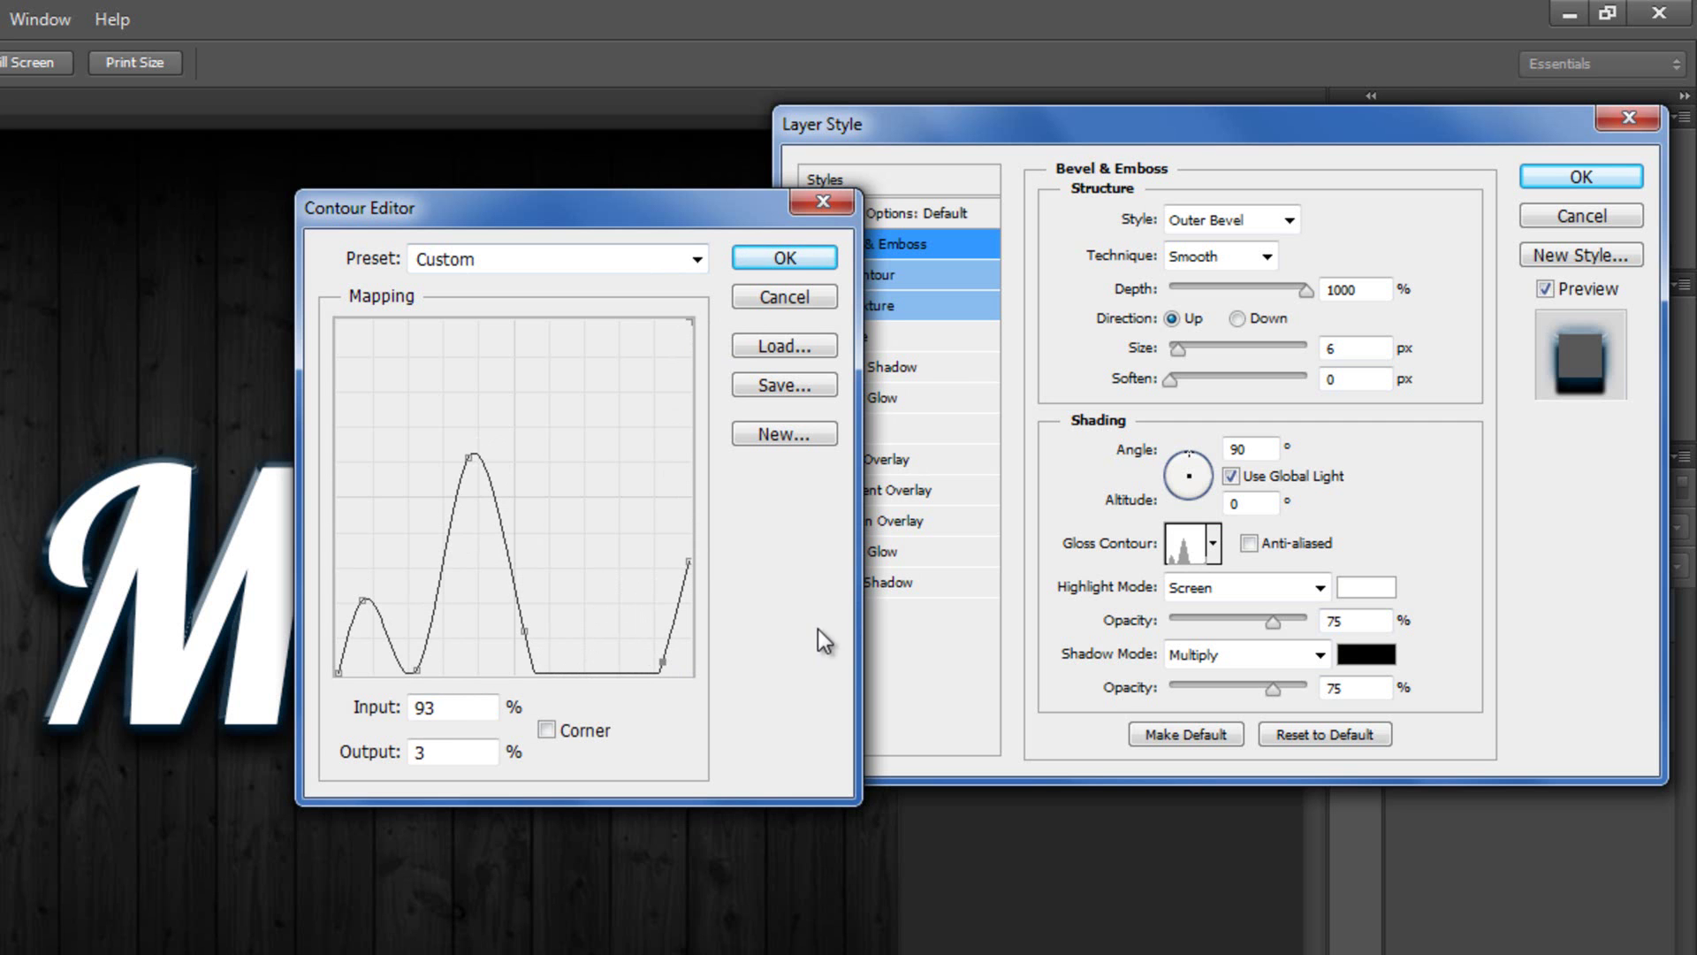
# - Accept the custom contour and set bevel highlight and shadow to Normal mode, both 100% opacity
pyautogui.click(782, 258)
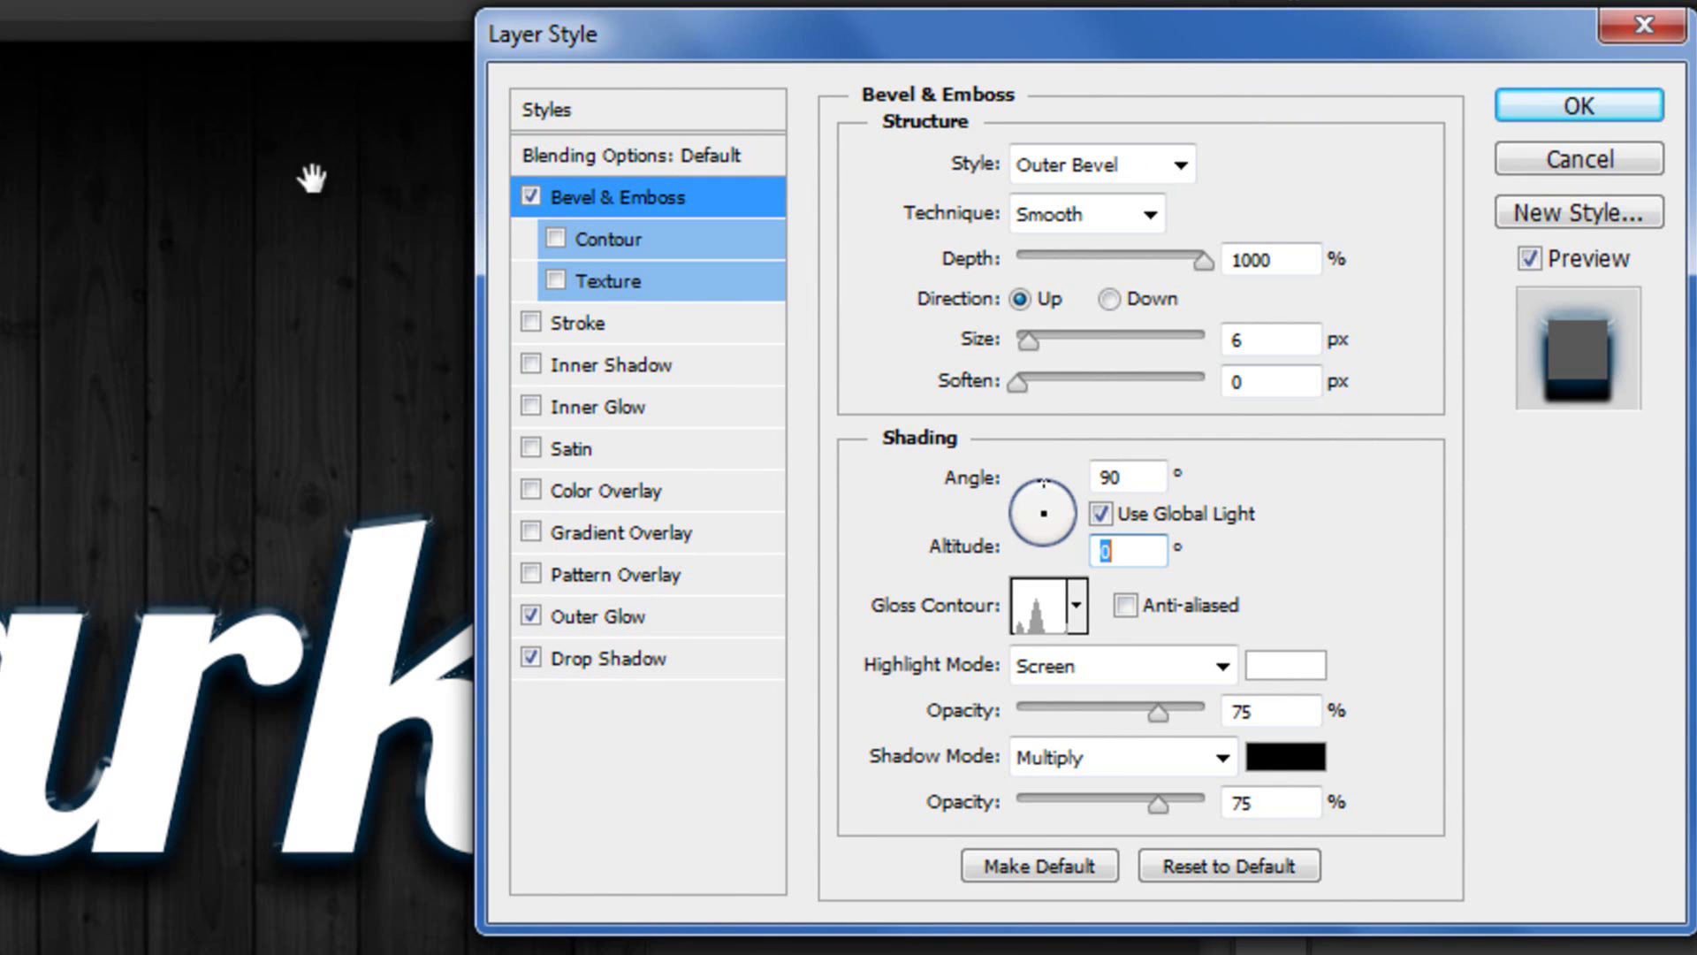
pyautogui.click(1162, 663)
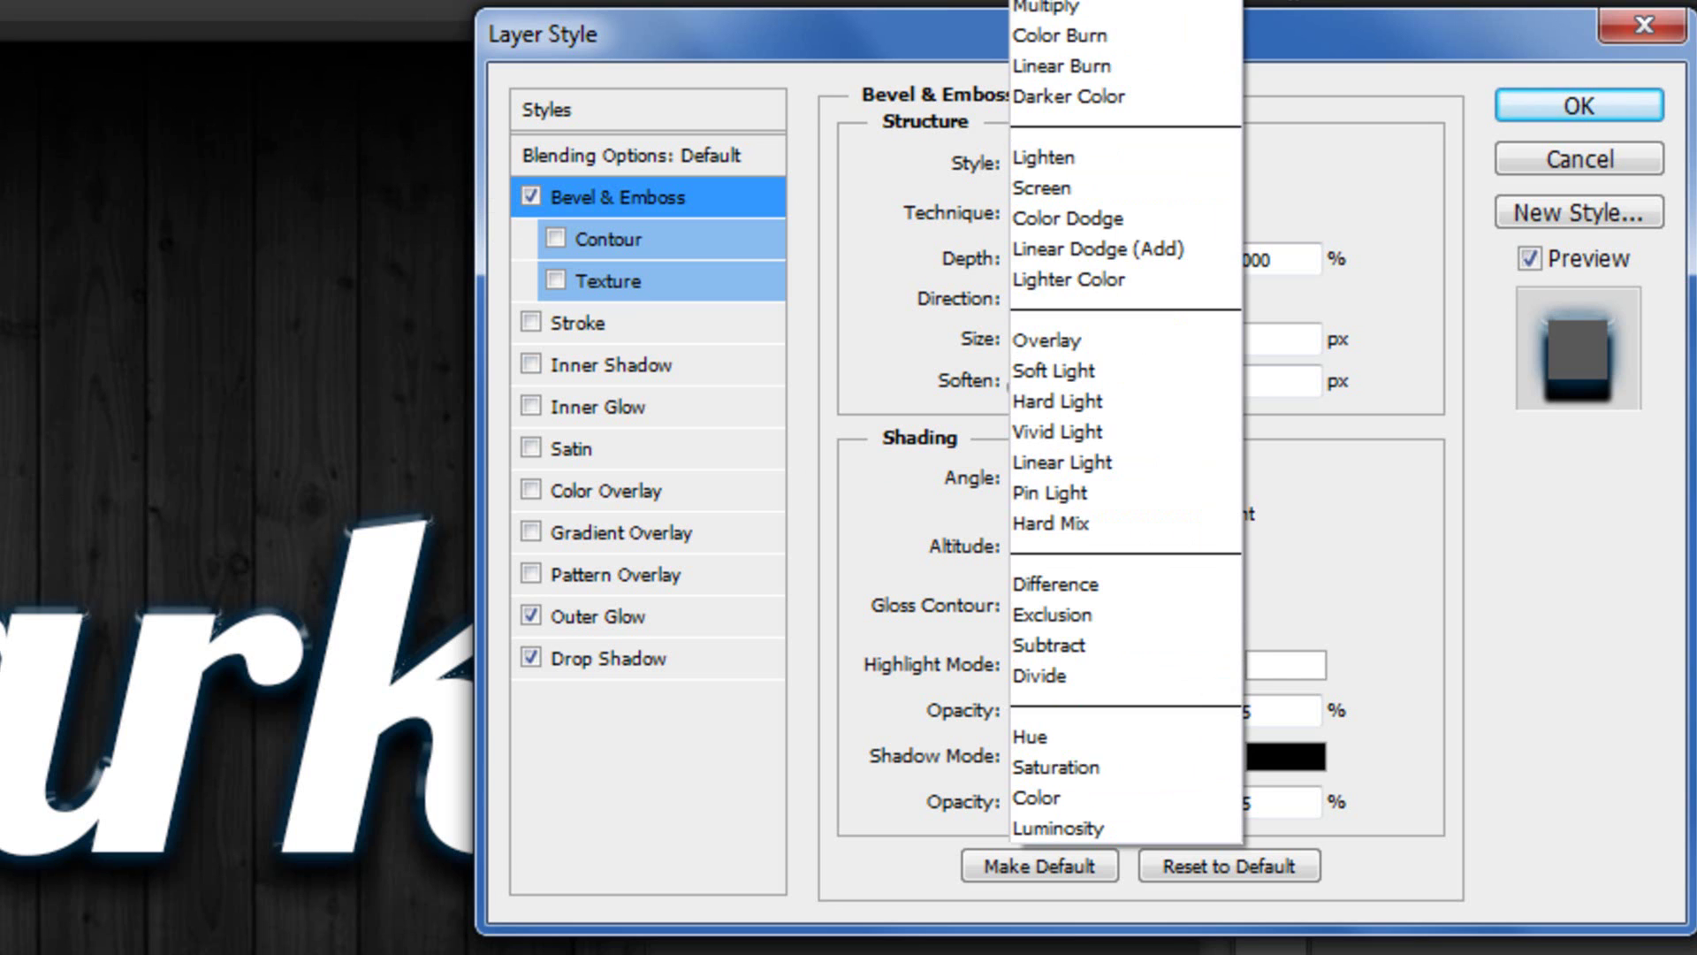
pyautogui.click(1051, 1)
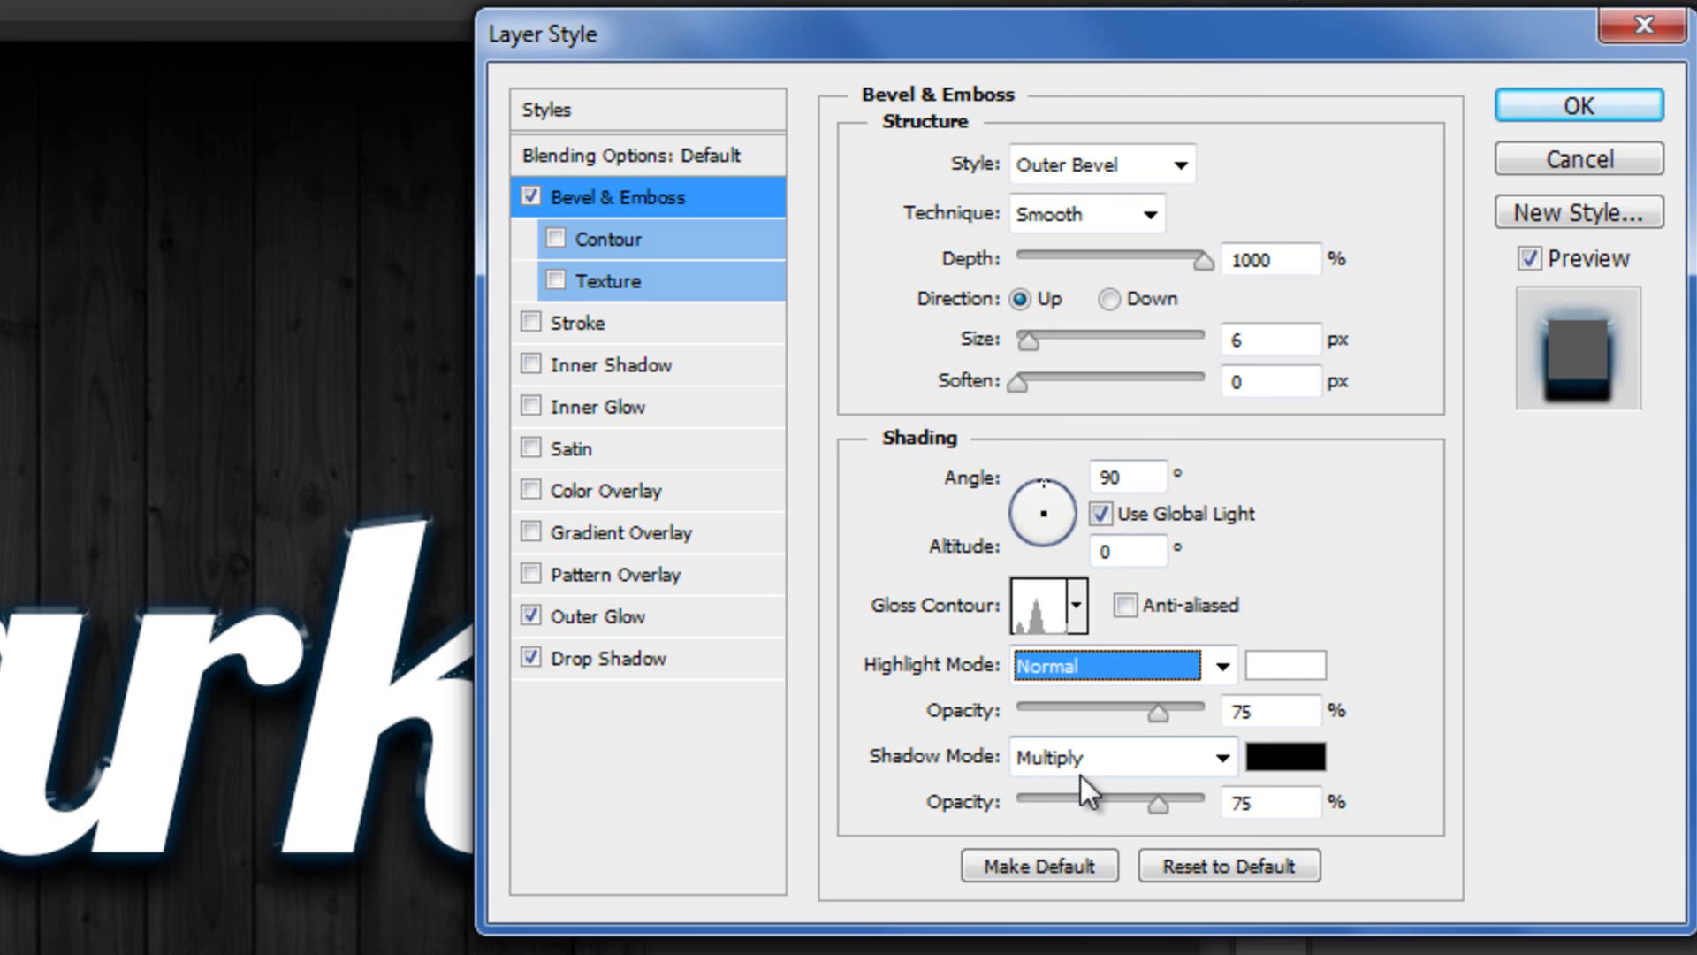
pyautogui.click(1080, 755)
pyautogui.click(1052, 1)
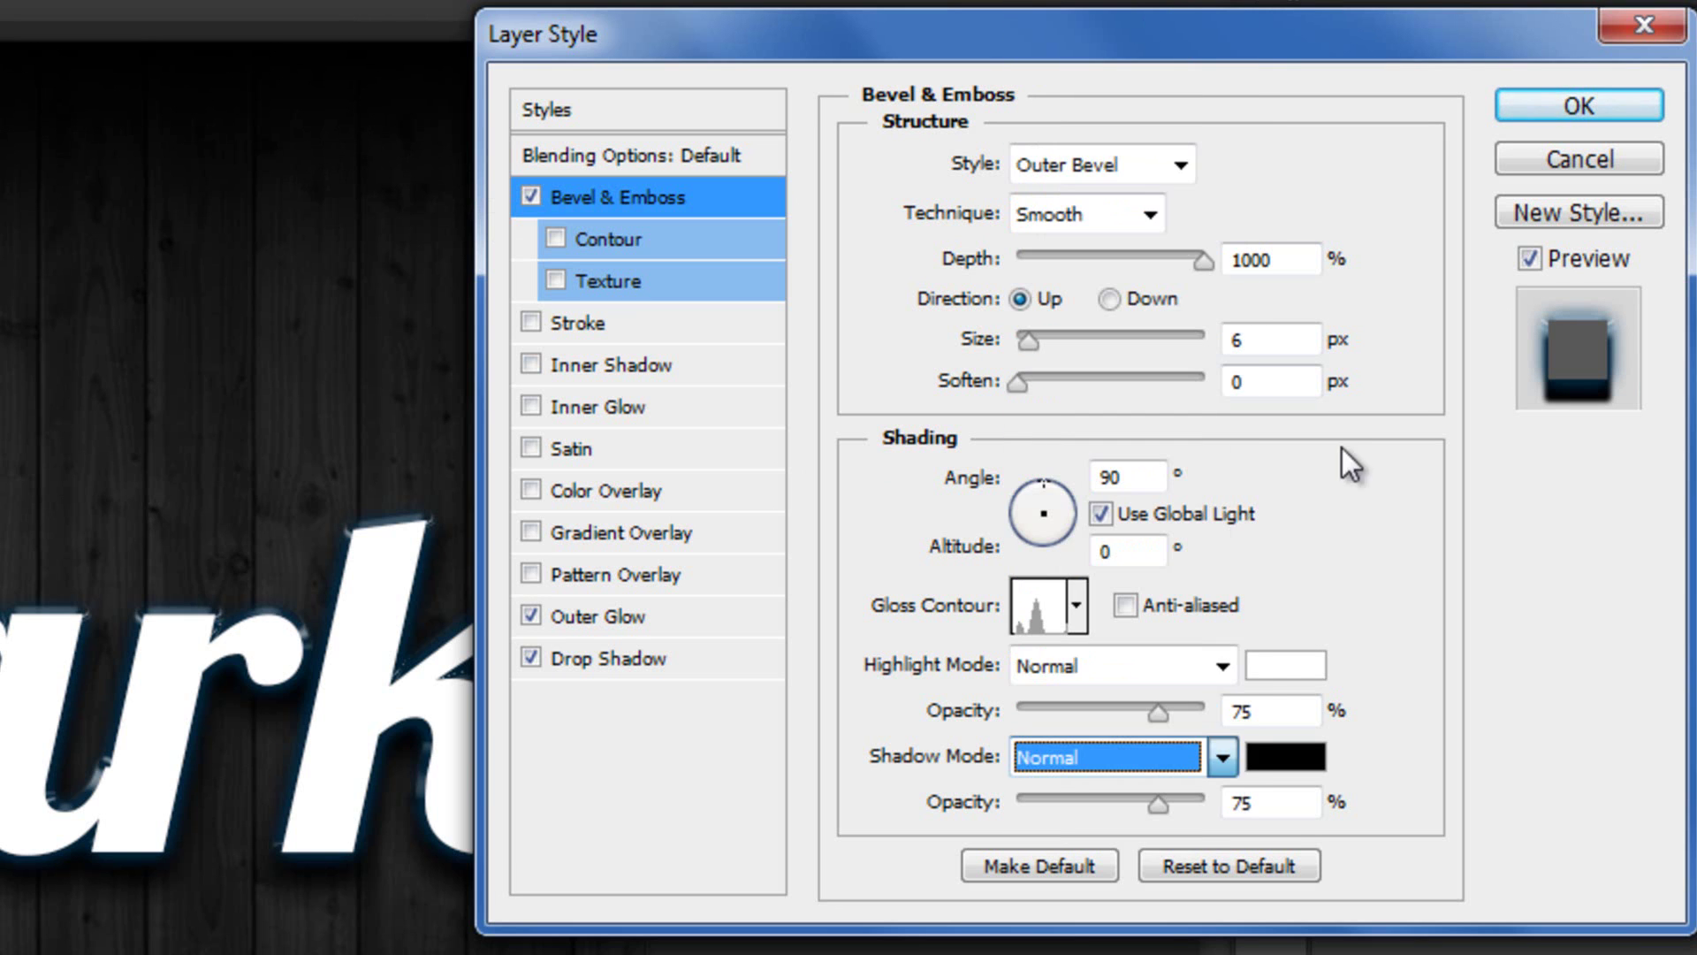
pyautogui.doubleClick(1278, 705)
pyautogui.write('100')
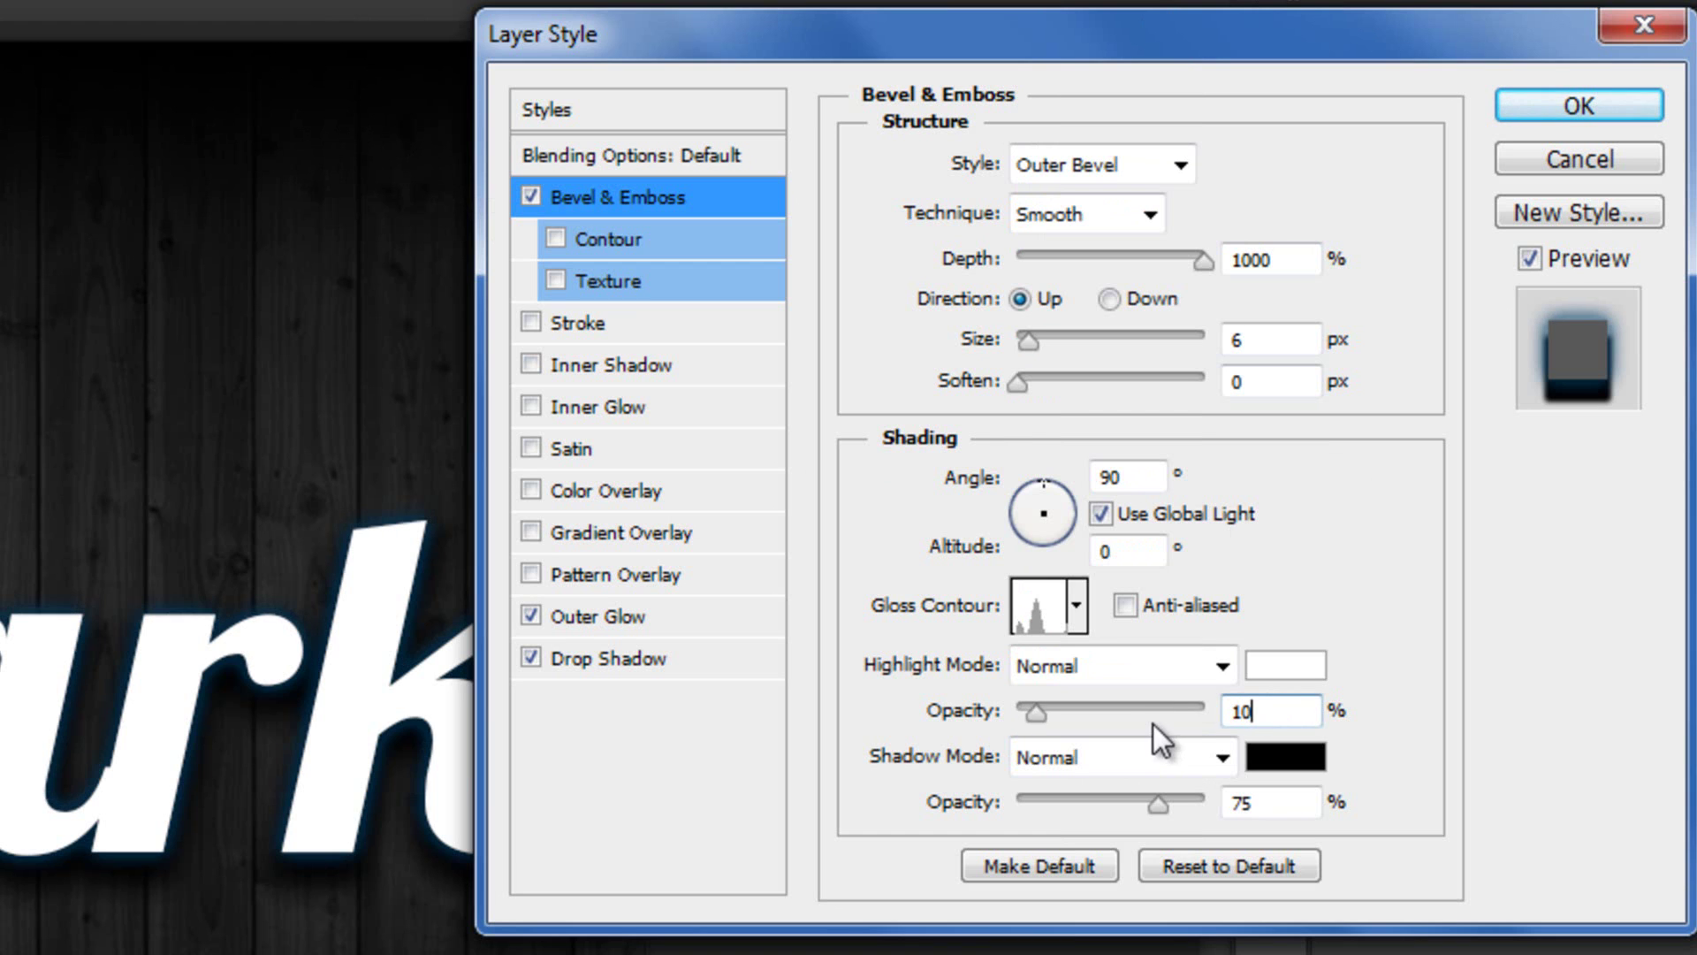
pyautogui.doubleClick(1277, 804)
pyautogui.write('100')
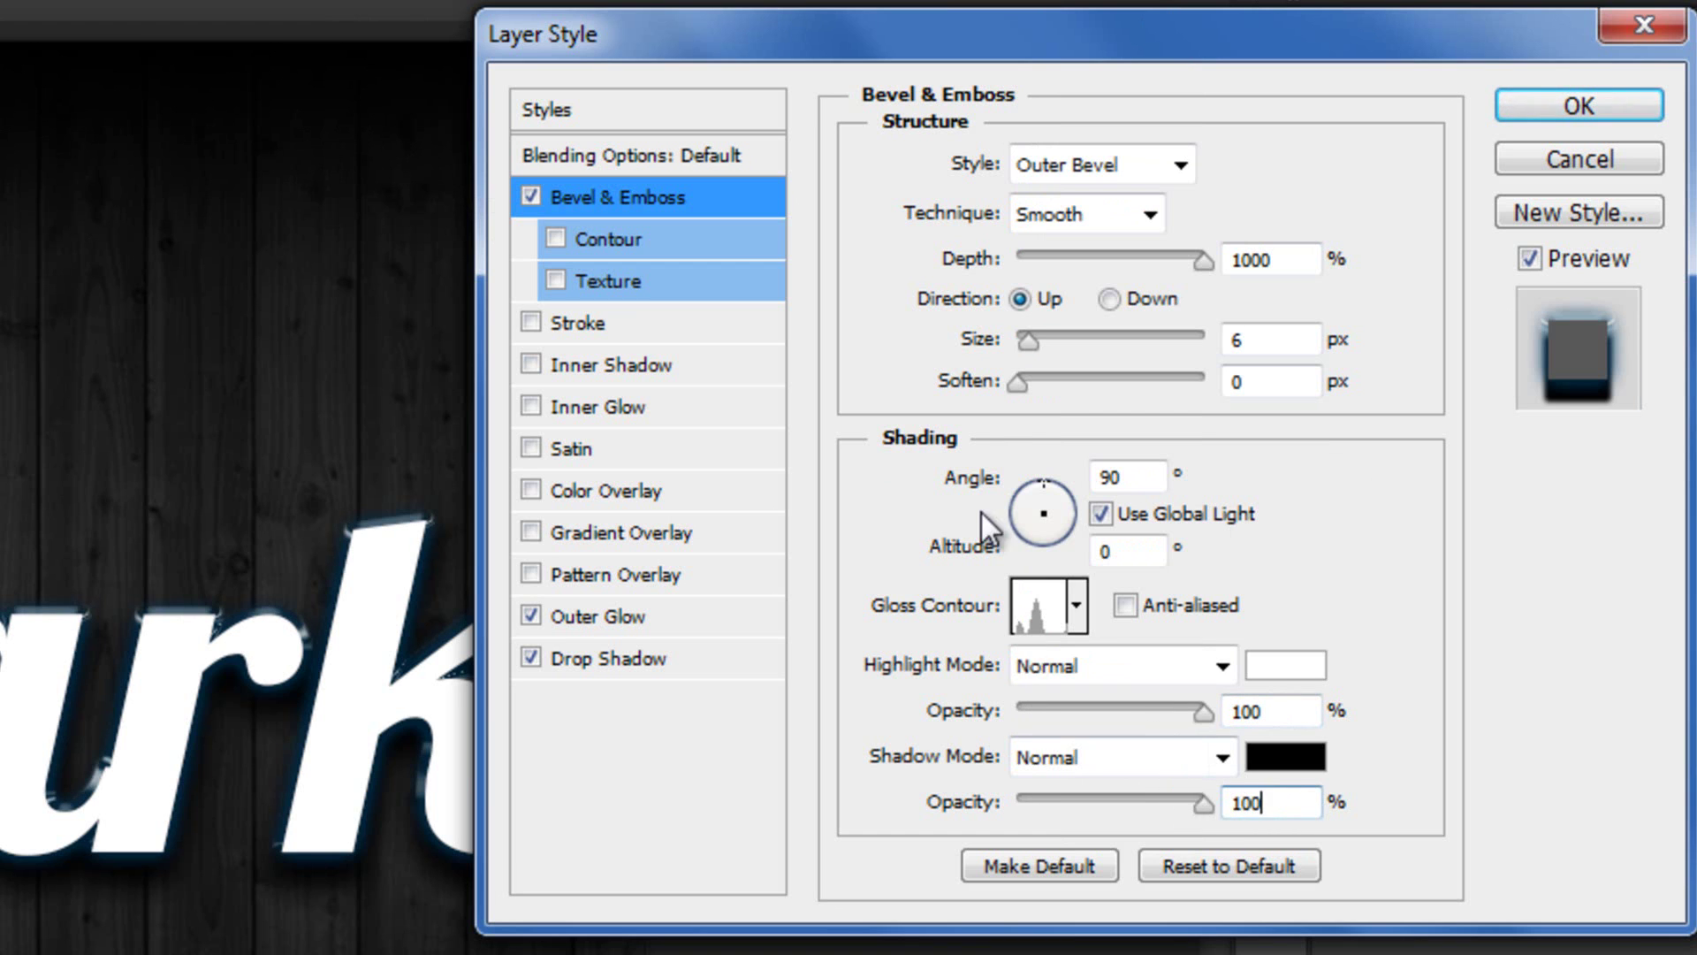
# - Enable a Color Overlay in Color Burn mode using light blue #b7eaff
pyautogui.click(624, 488)
pyautogui.click(1106, 164)
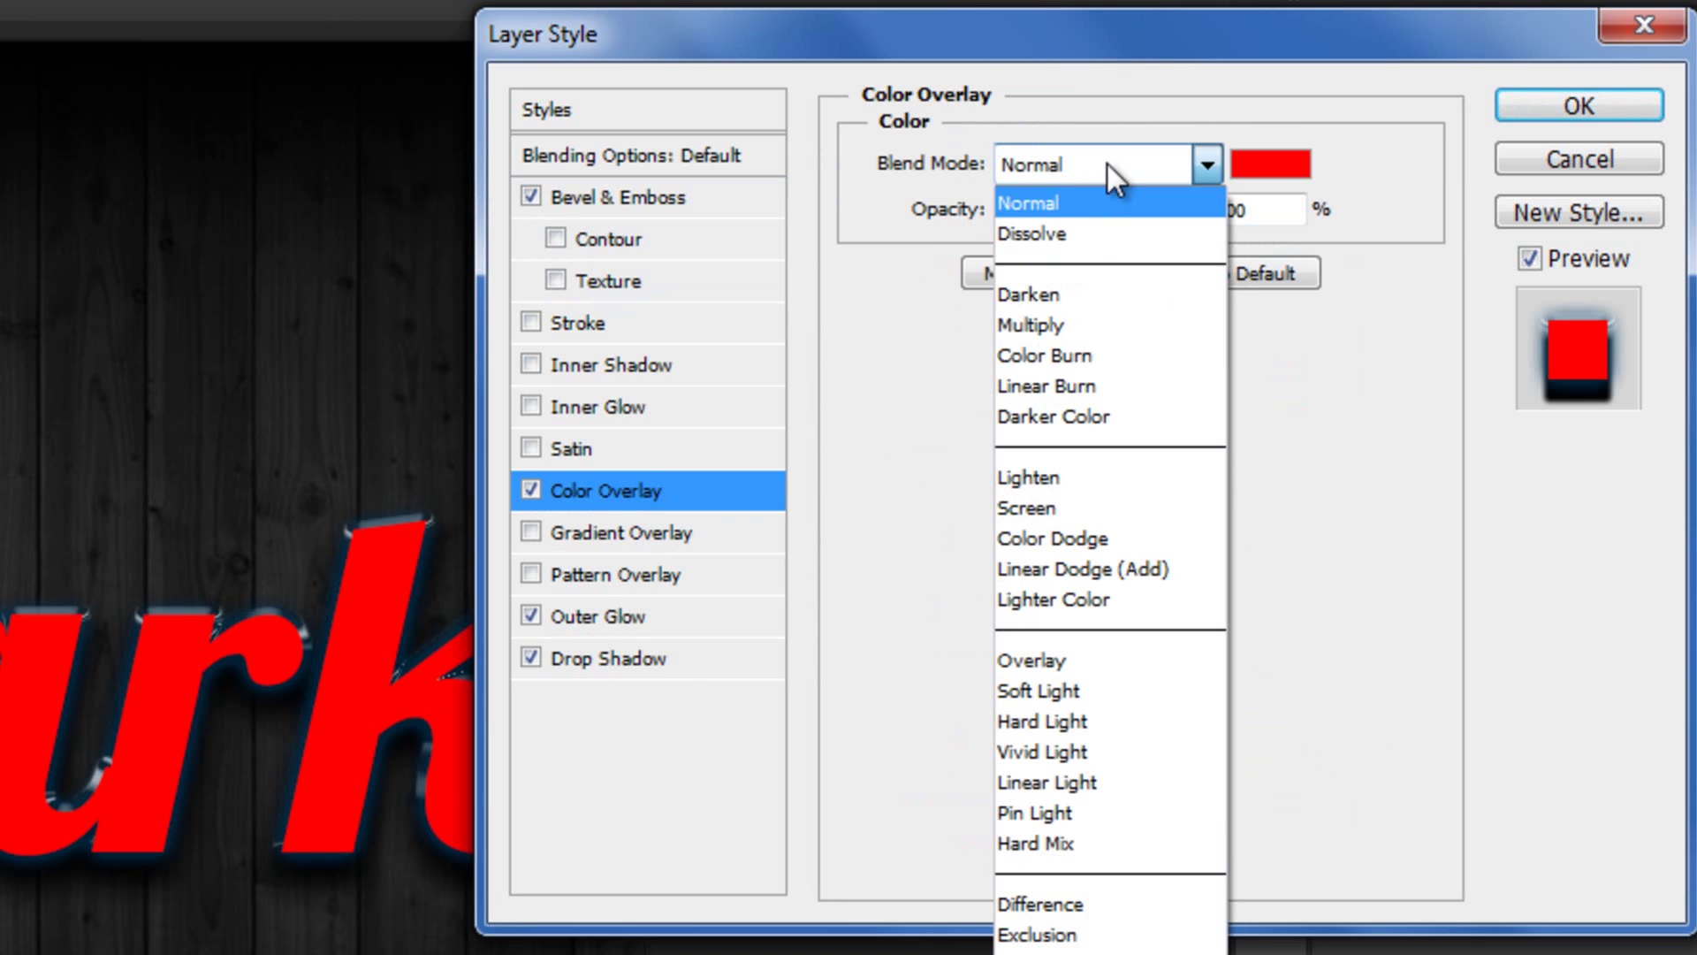
pyautogui.click(1093, 358)
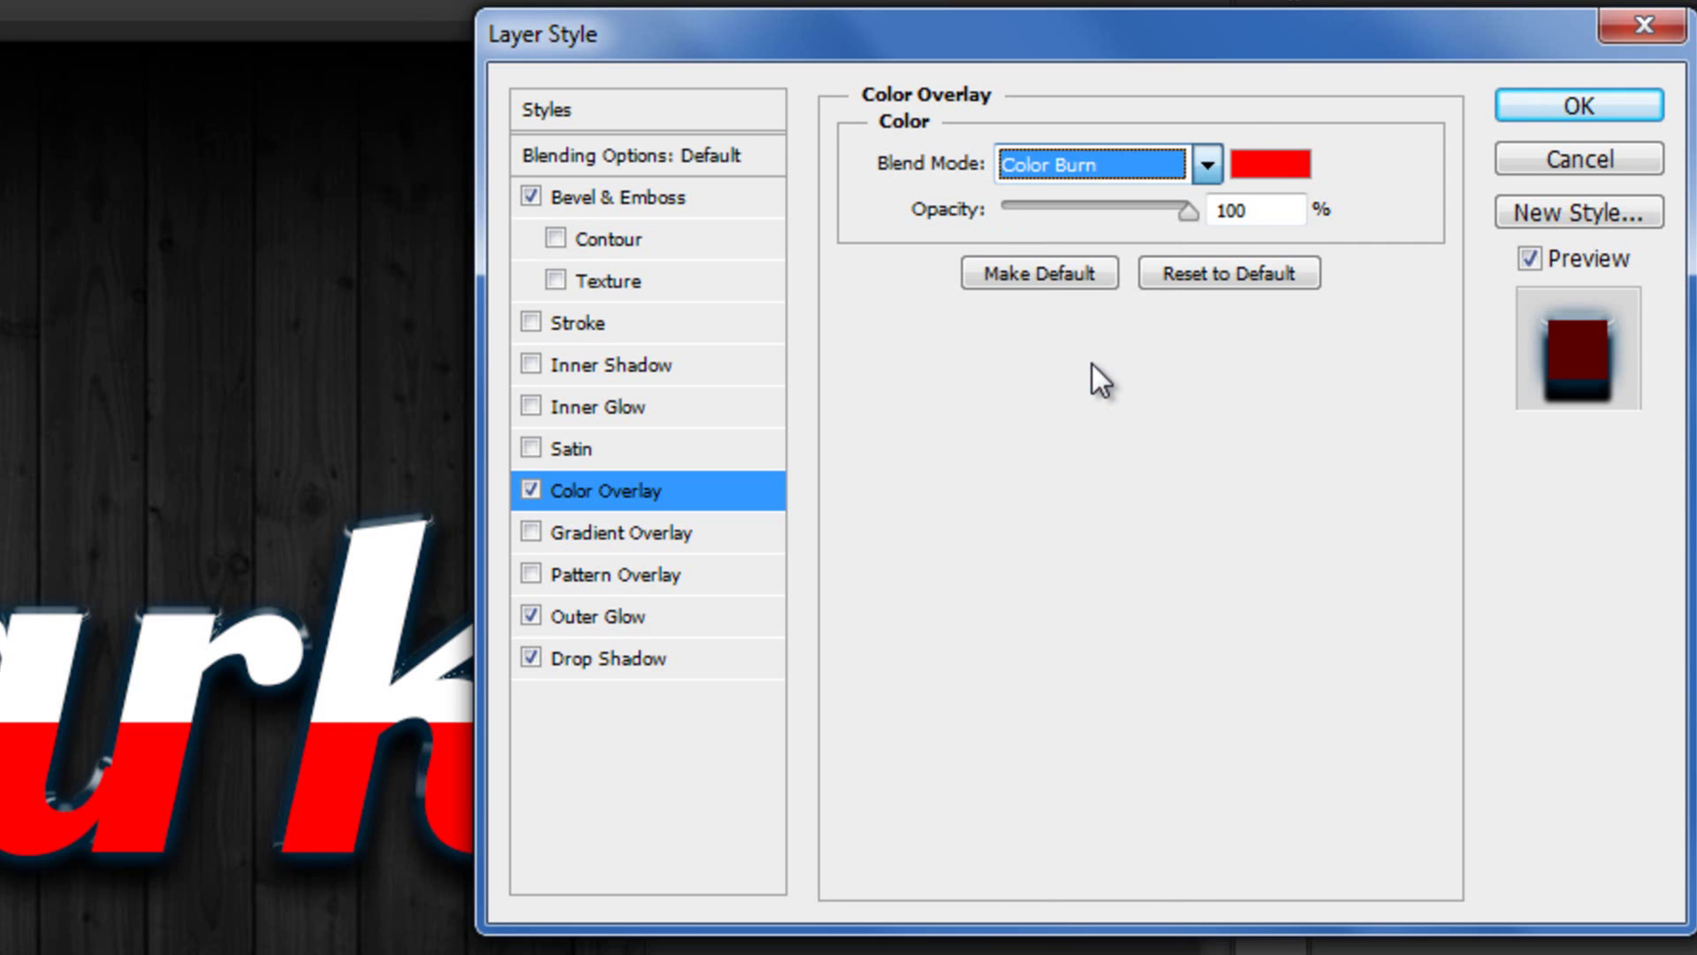
pyautogui.click(1267, 168)
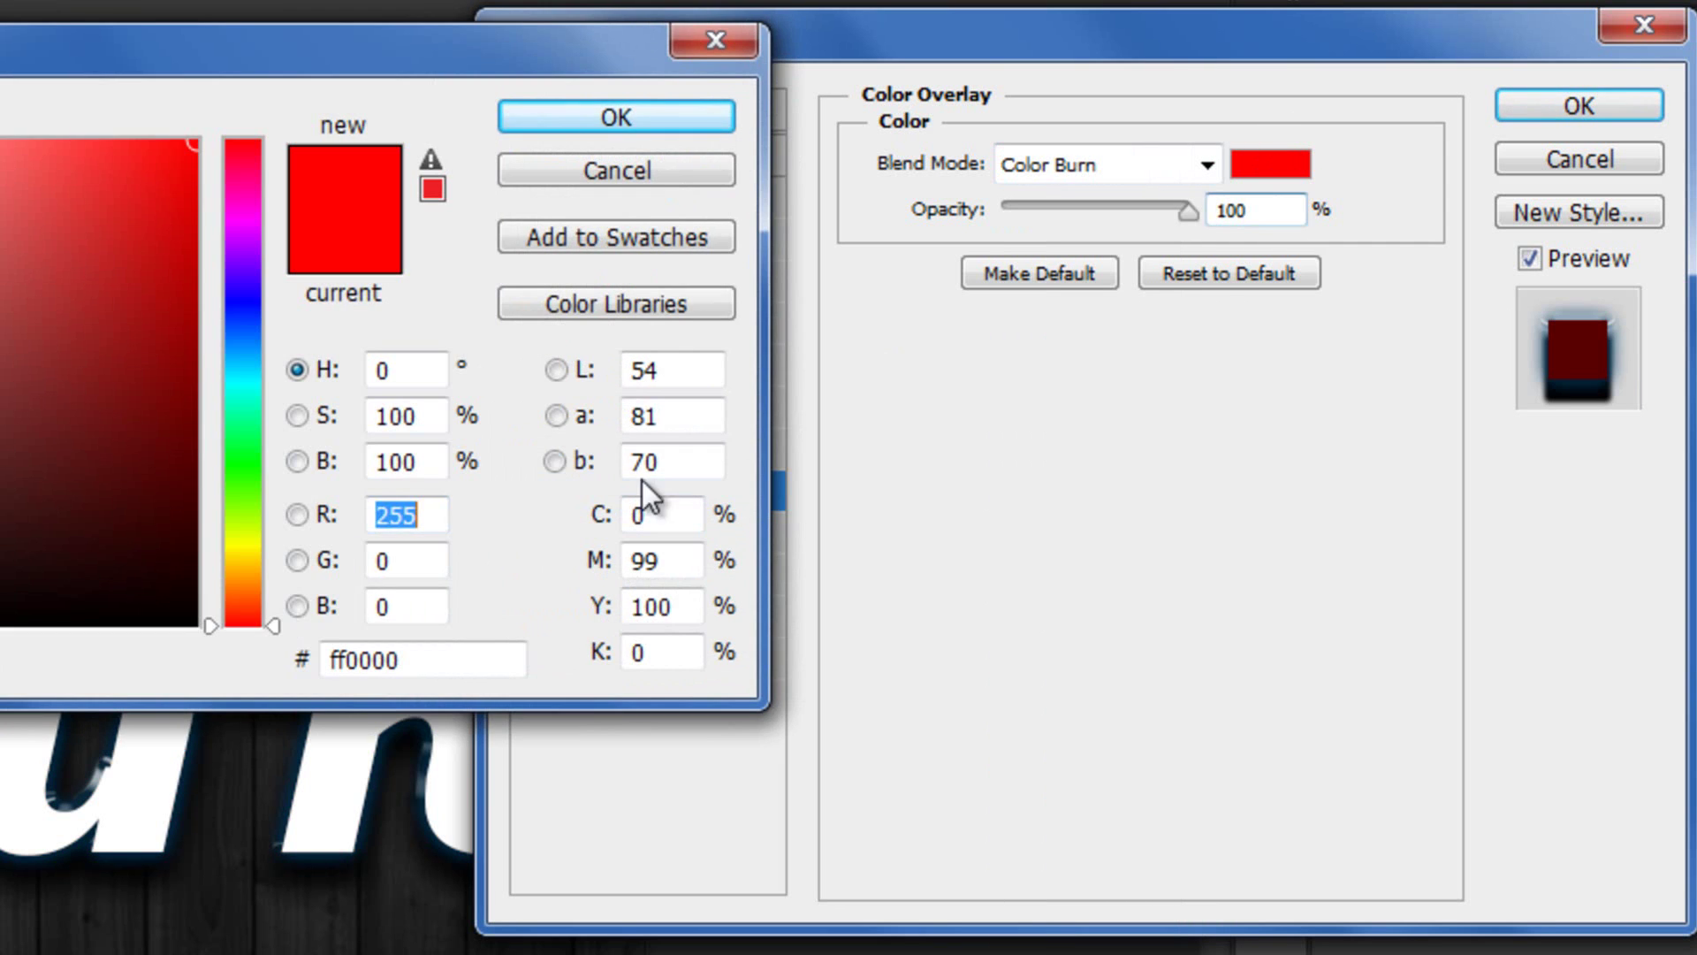
pyautogui.moveTo(451, 669); pyautogui.dragTo(269, 640)
pyautogui.write('b')
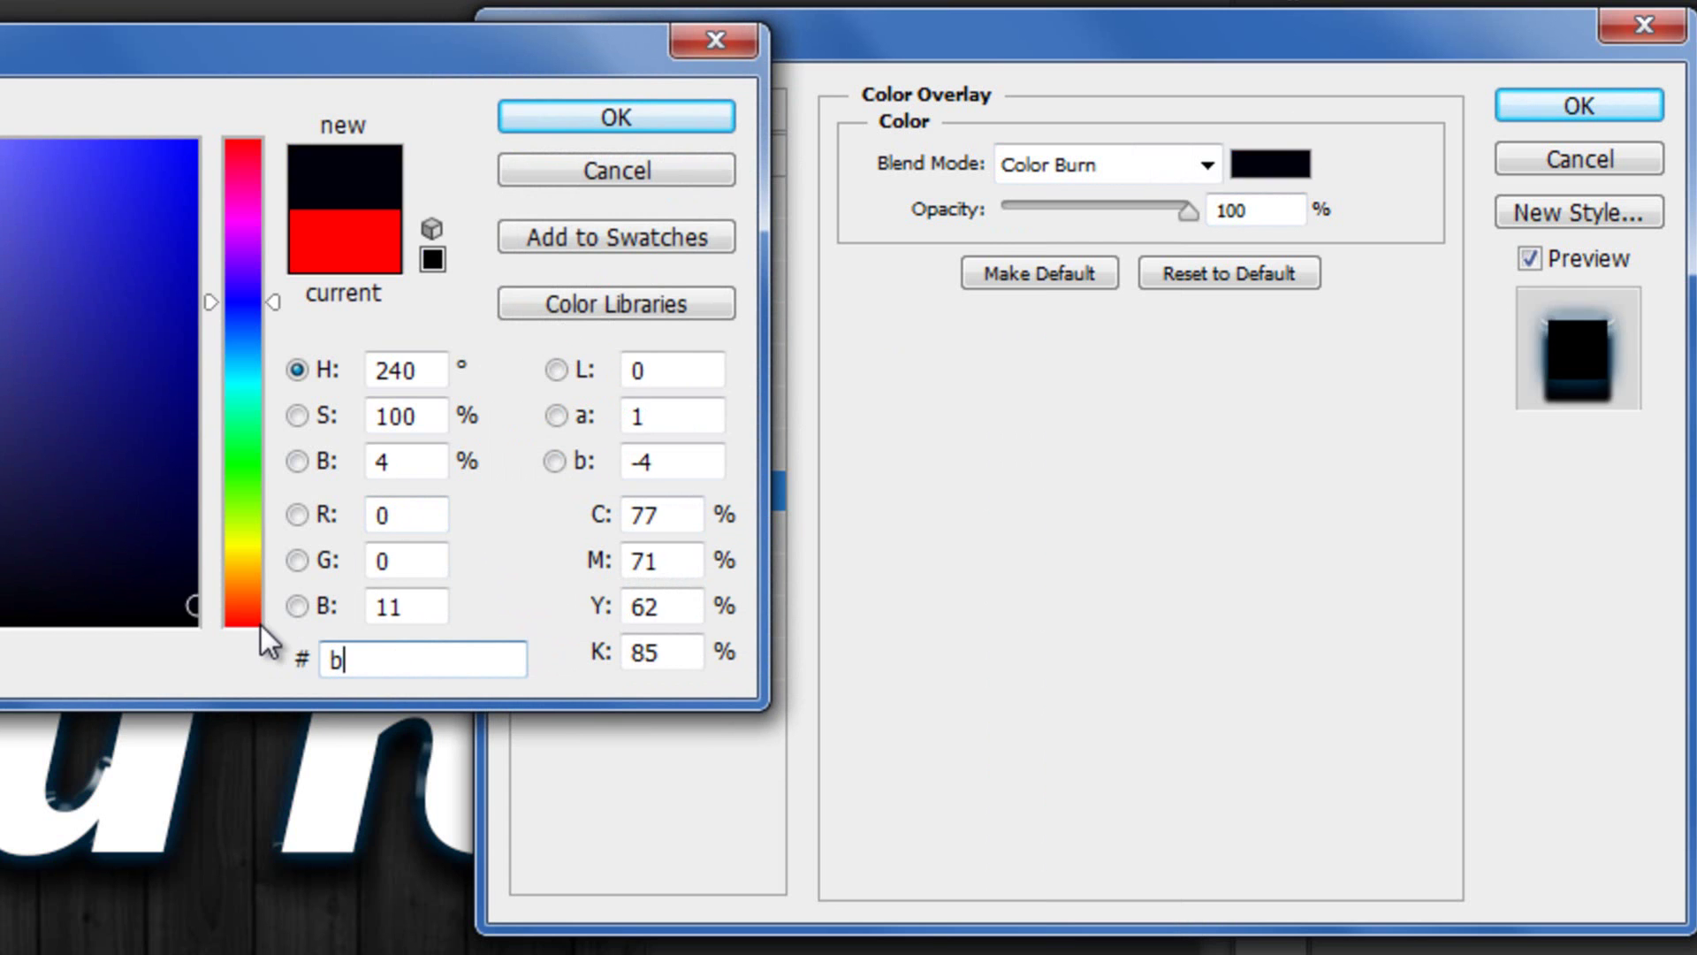
pyautogui.write('7eaff')
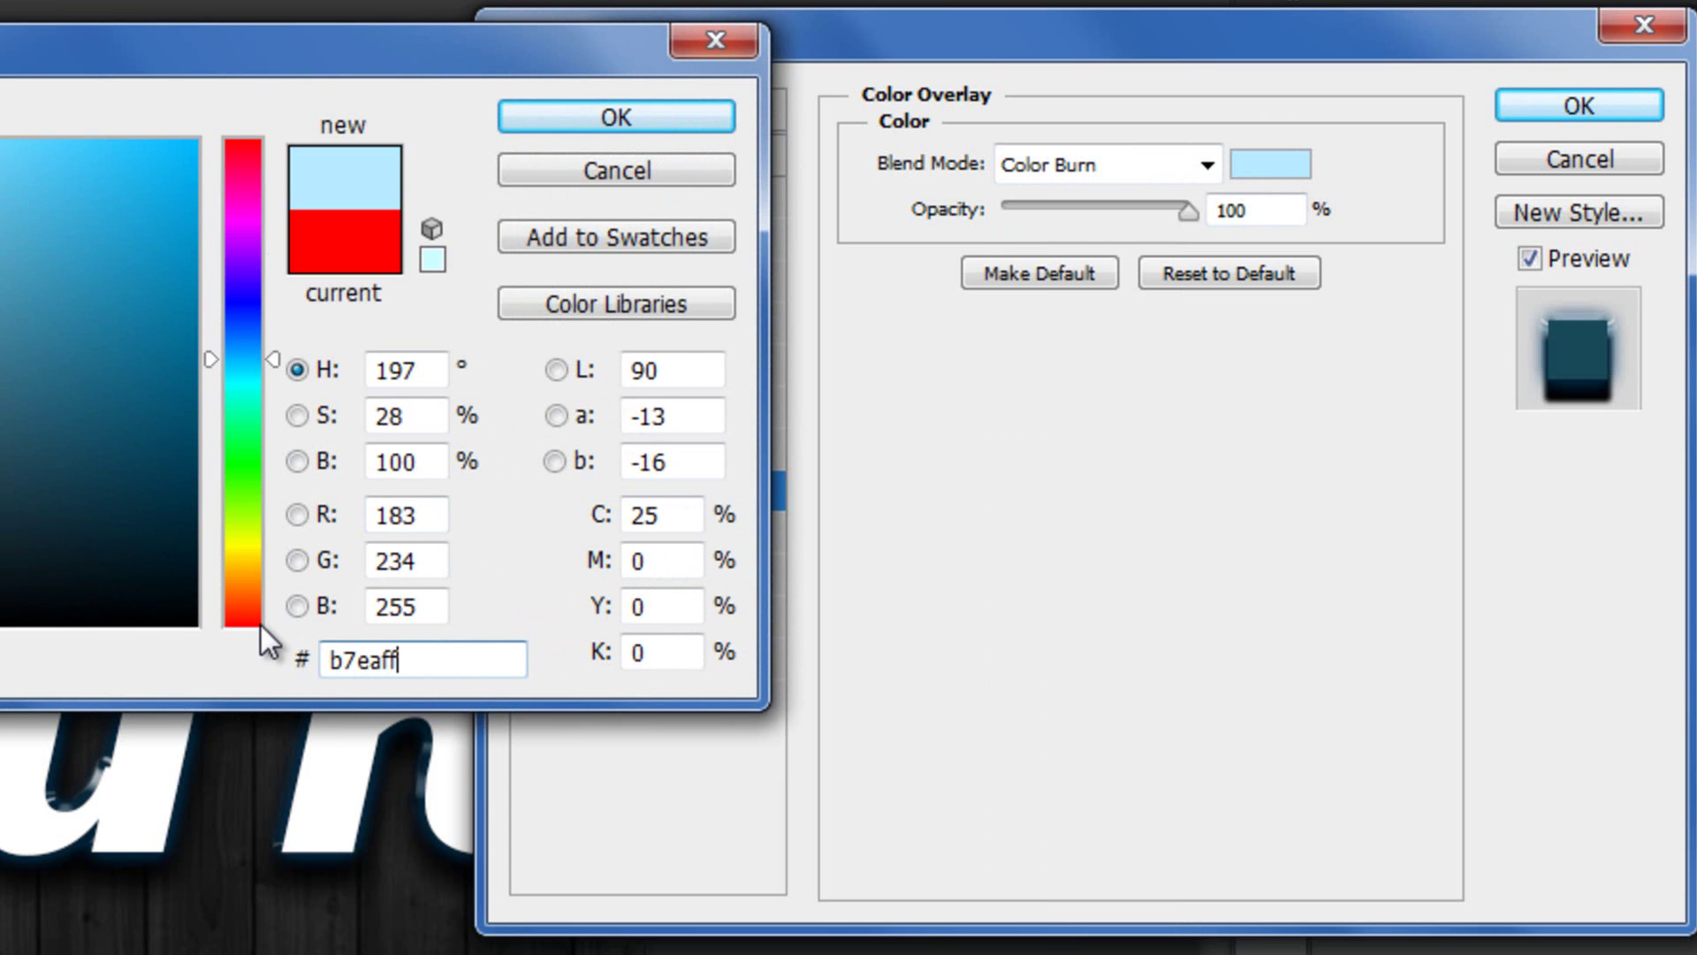
pyautogui.press('Return')
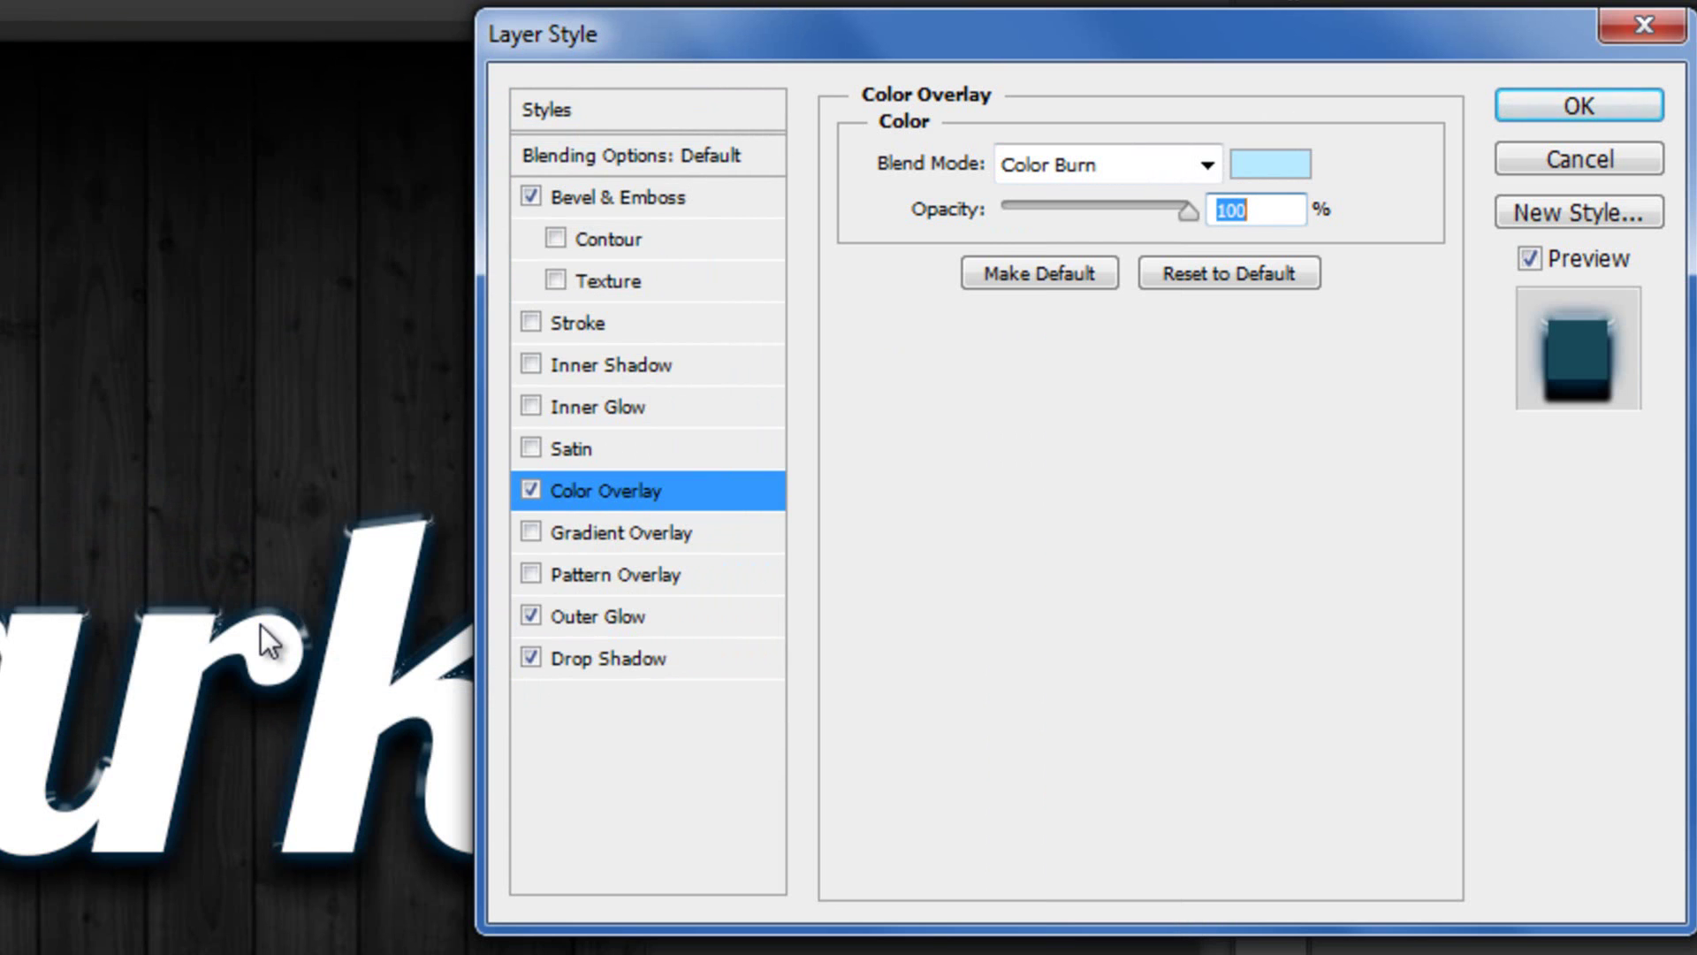
# - Add an Overlay-mode Gradient Overlay to the text and place a third gradient stop at 50%
pyautogui.click(626, 534)
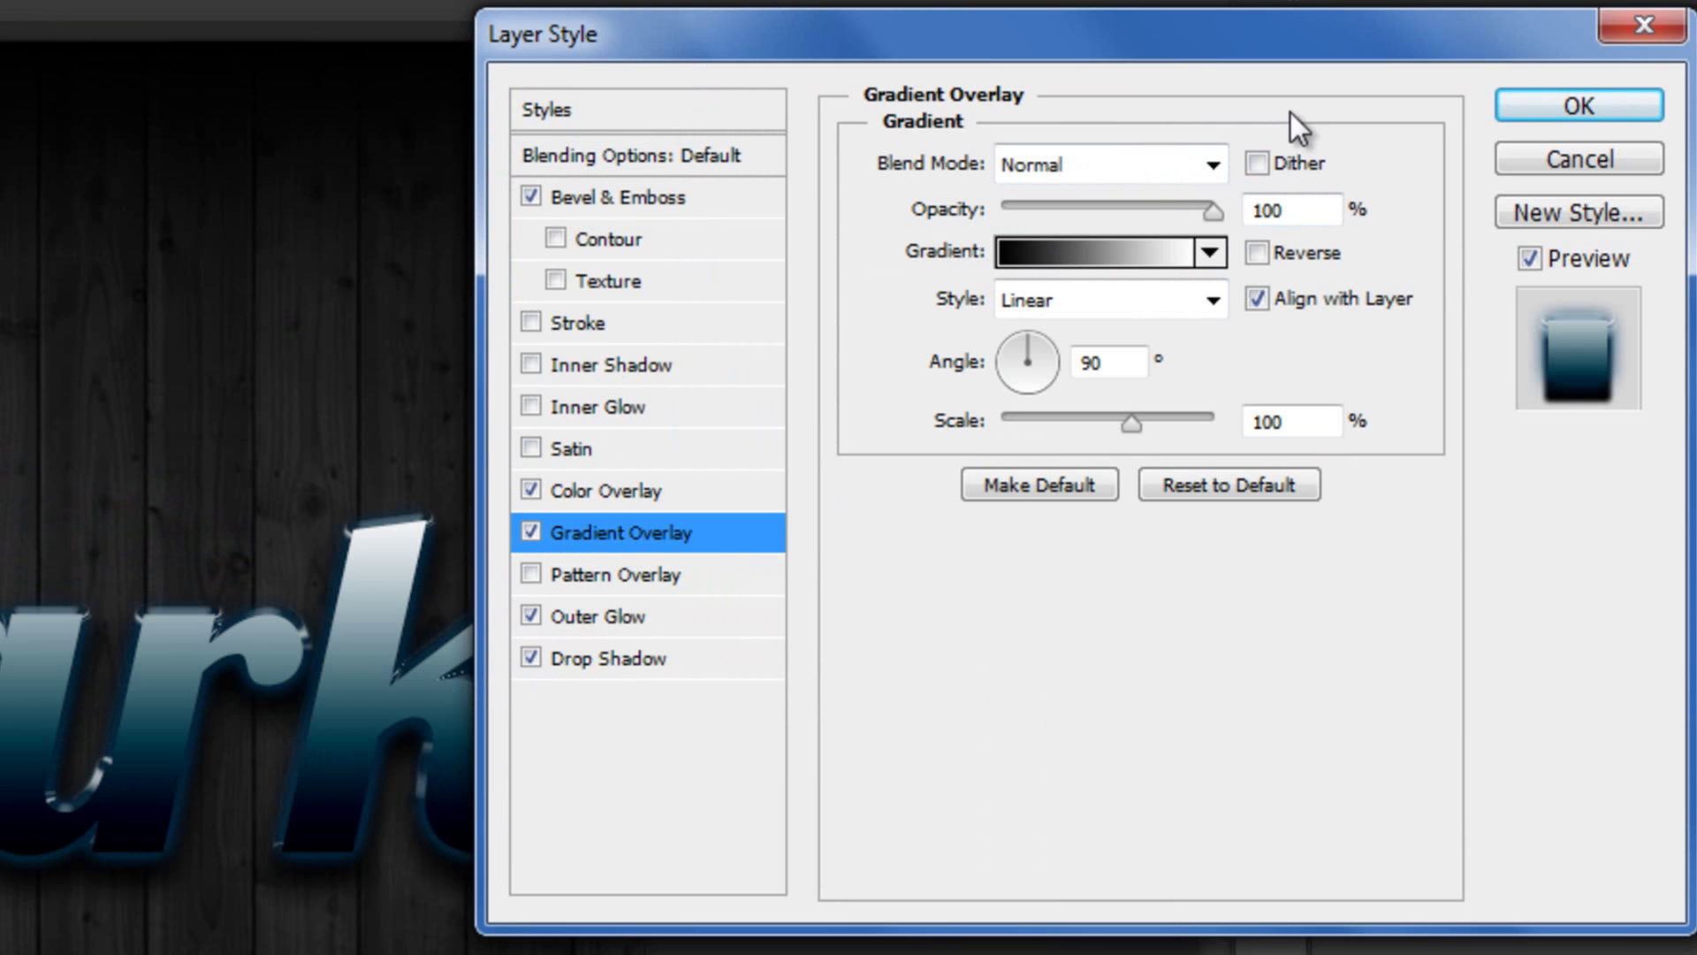
pyautogui.click(1153, 164)
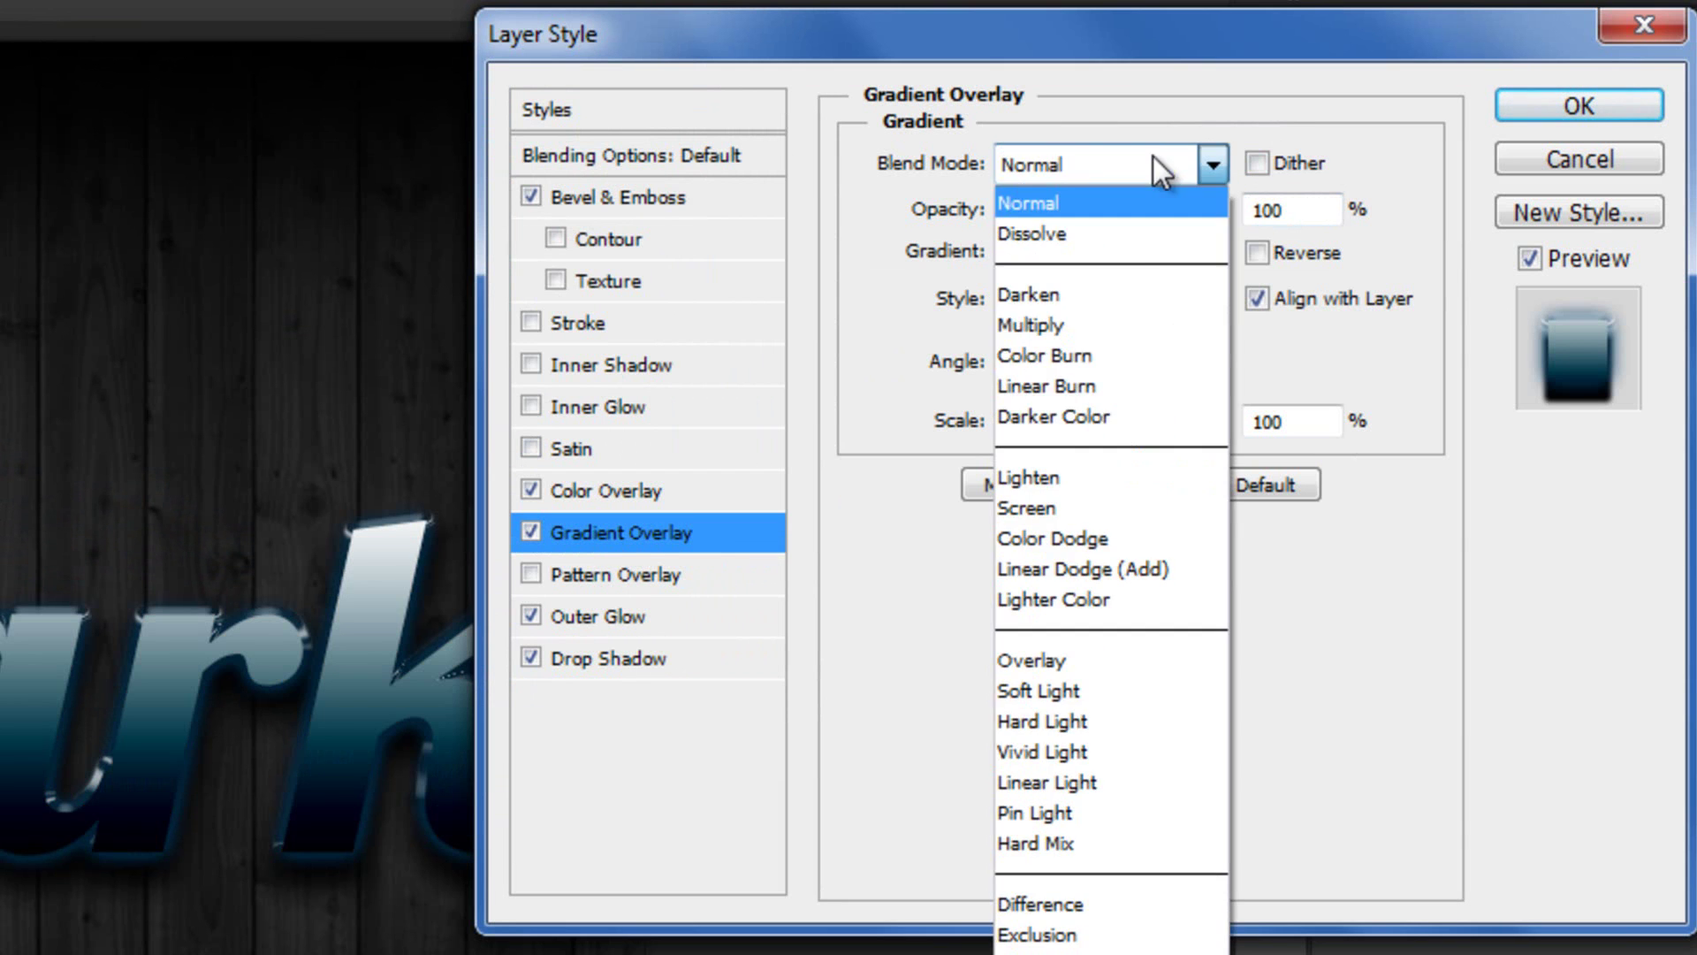
pyautogui.click(1096, 670)
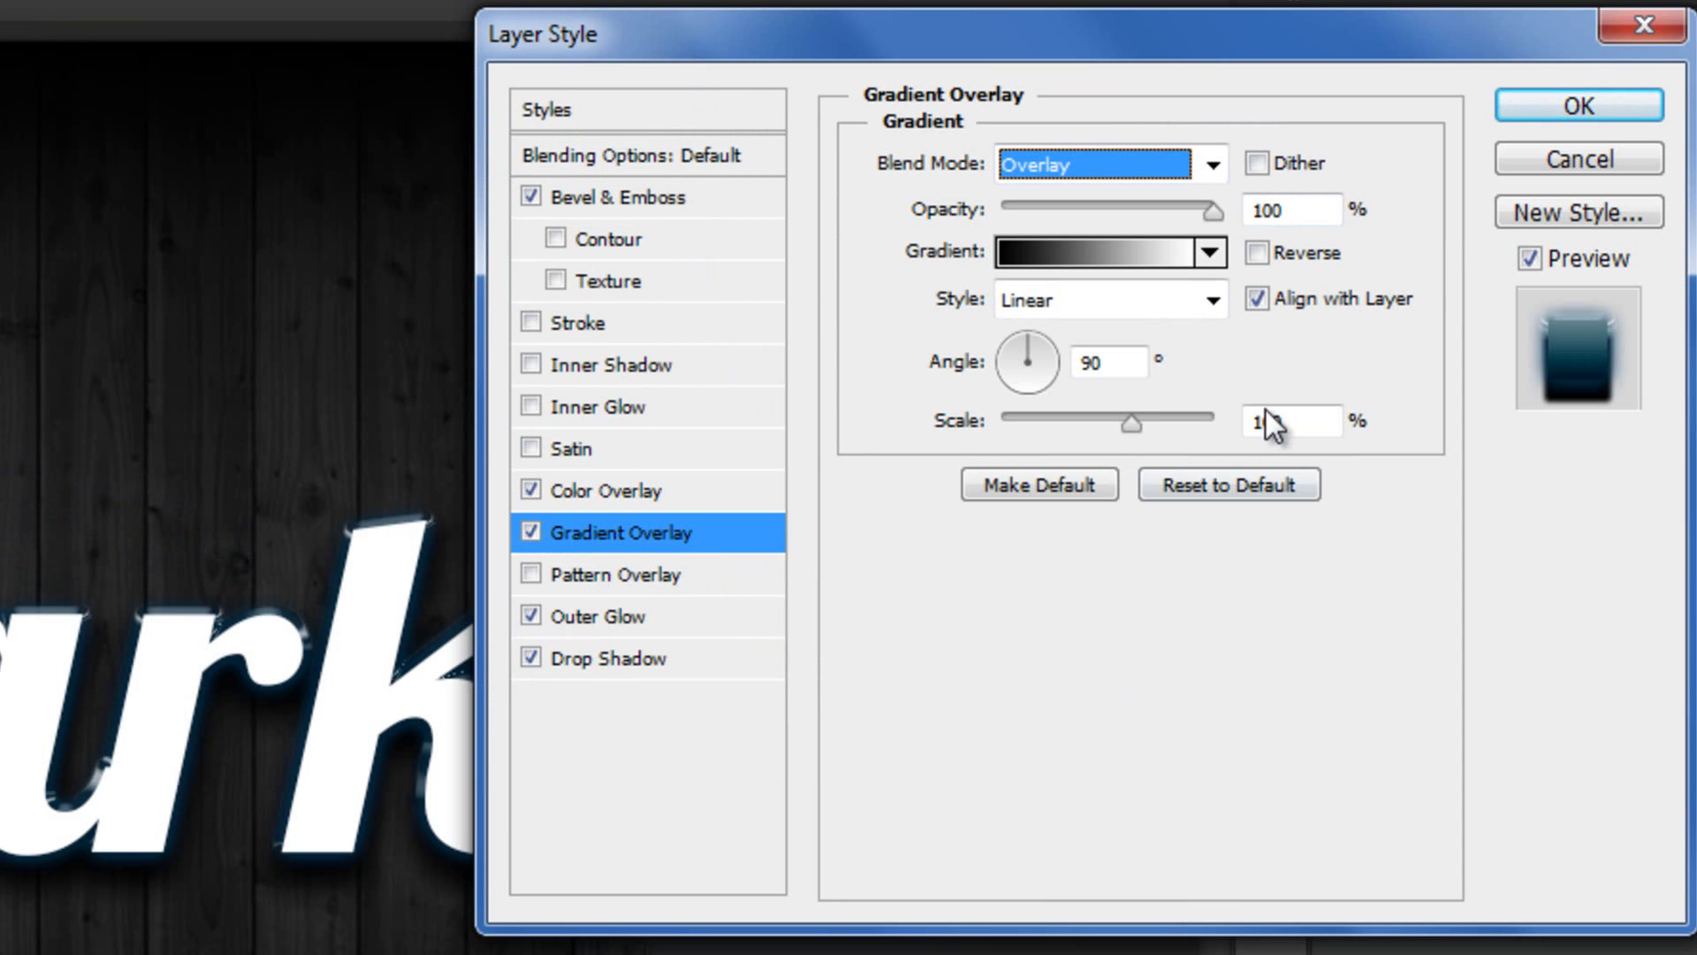
pyautogui.click(1179, 251)
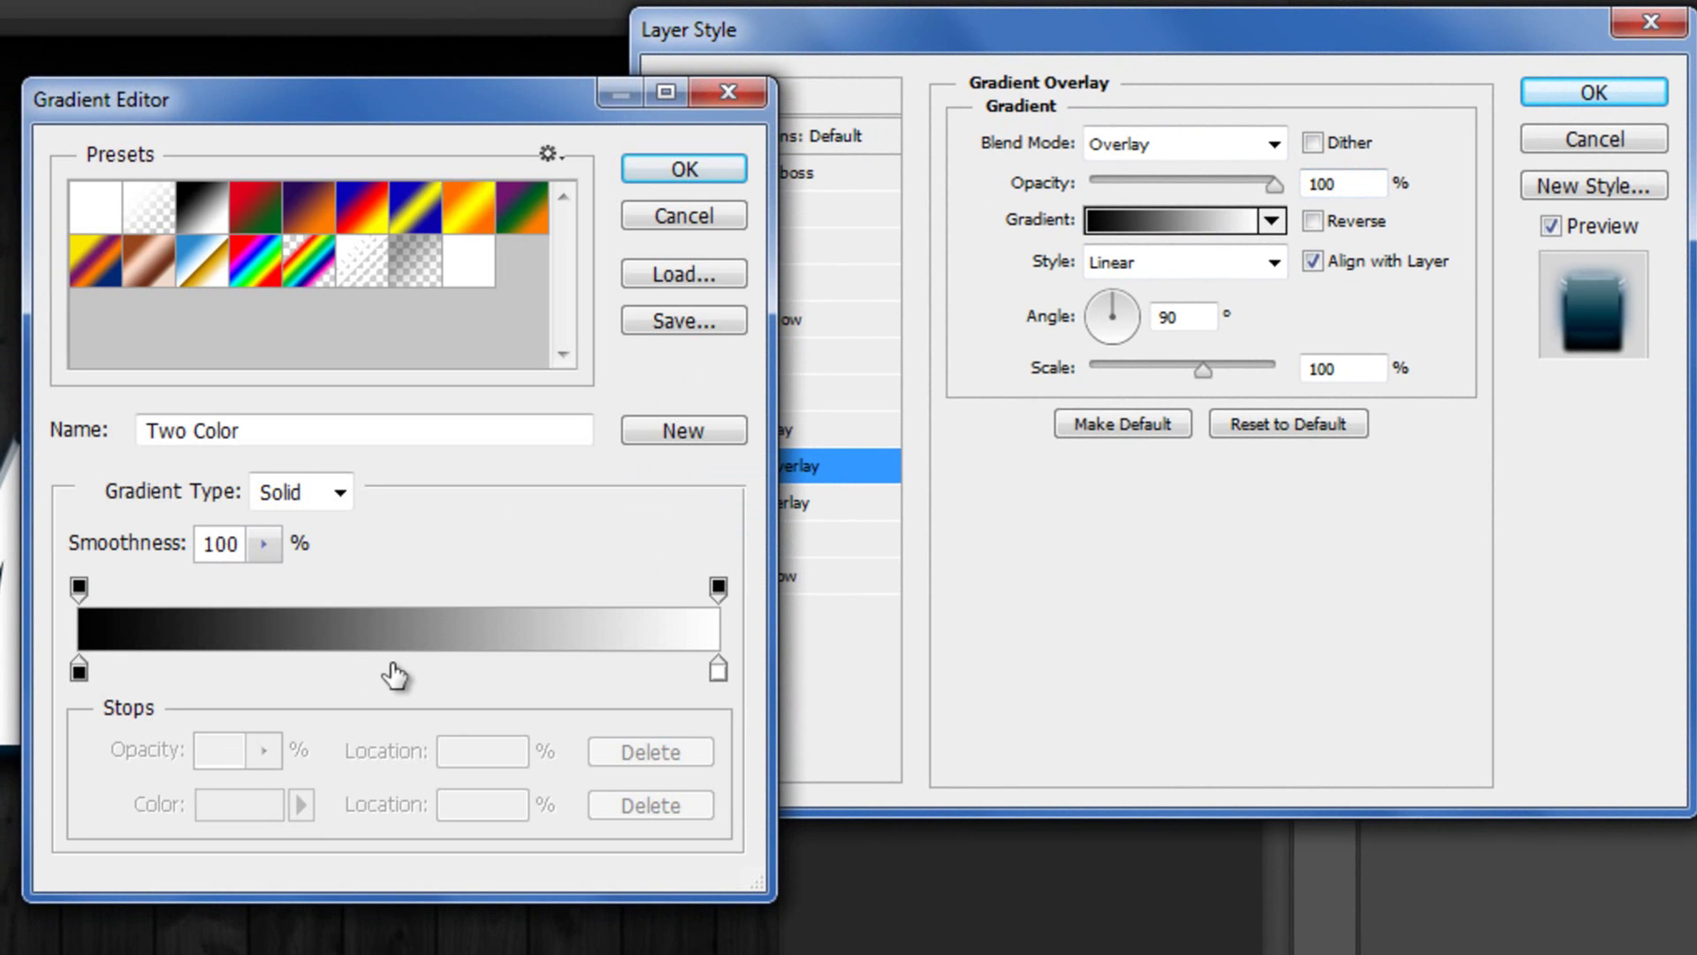
pyautogui.click(392, 665)
pyautogui.moveTo(395, 676); pyautogui.dragTo(398, 673)
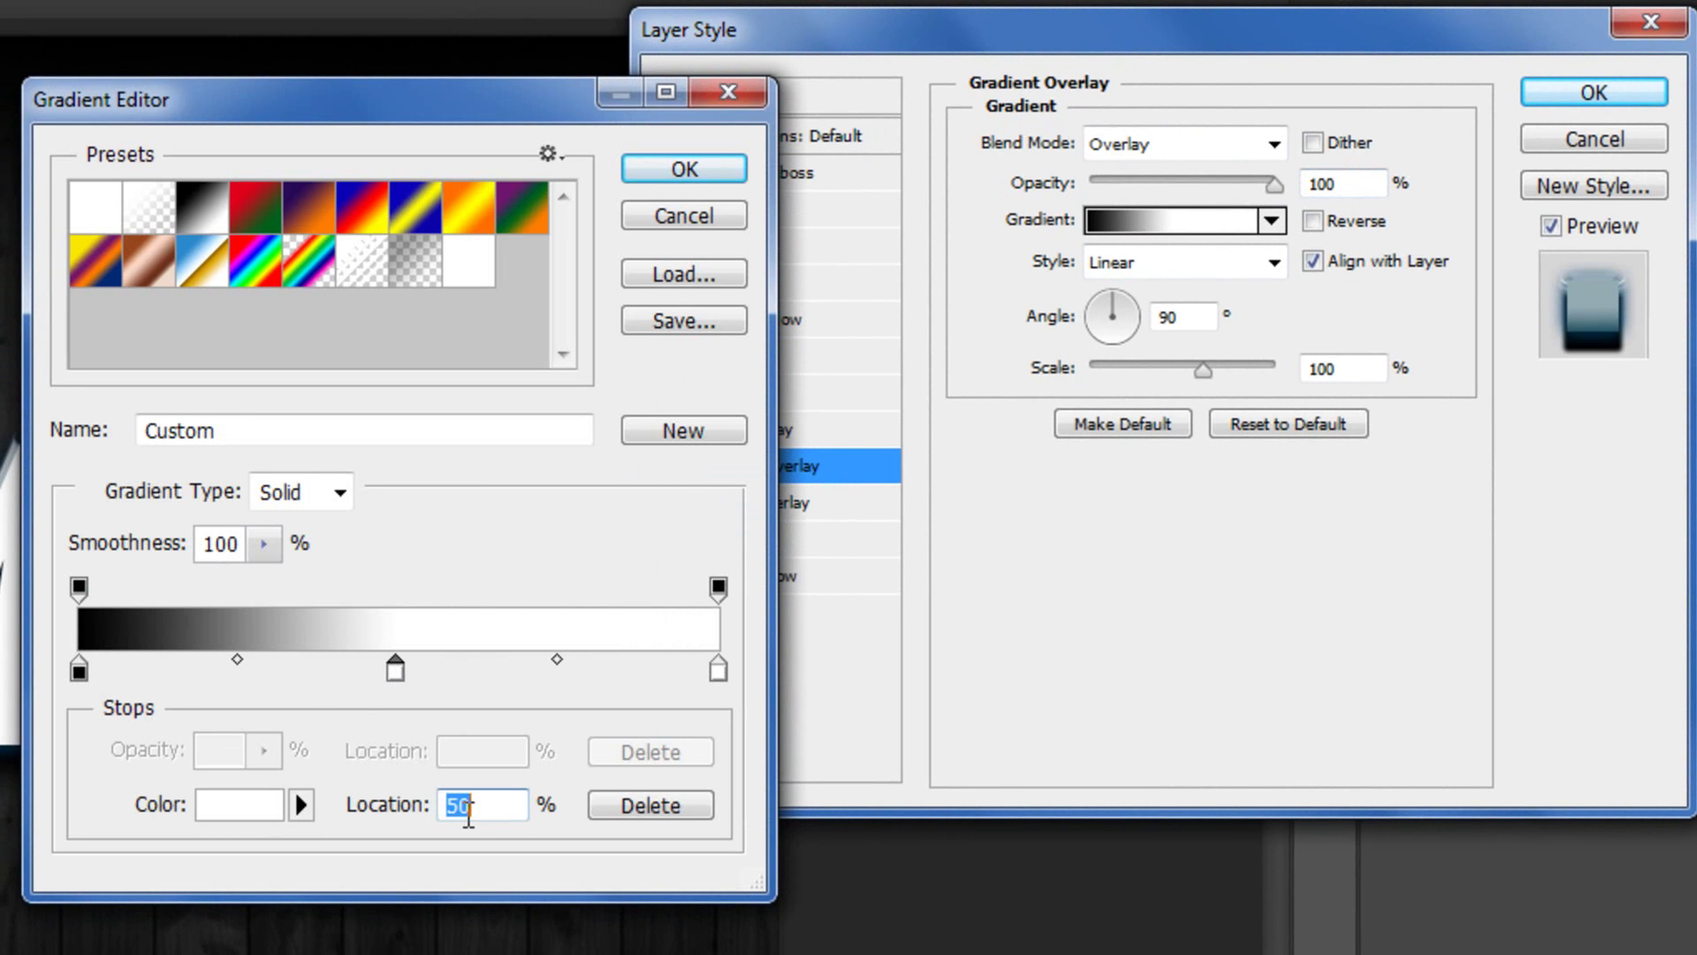
# - Set the gradient's left-end stop to dark blue 19283c
pyautogui.click(79, 674)
pyautogui.doubleClick(79, 673)
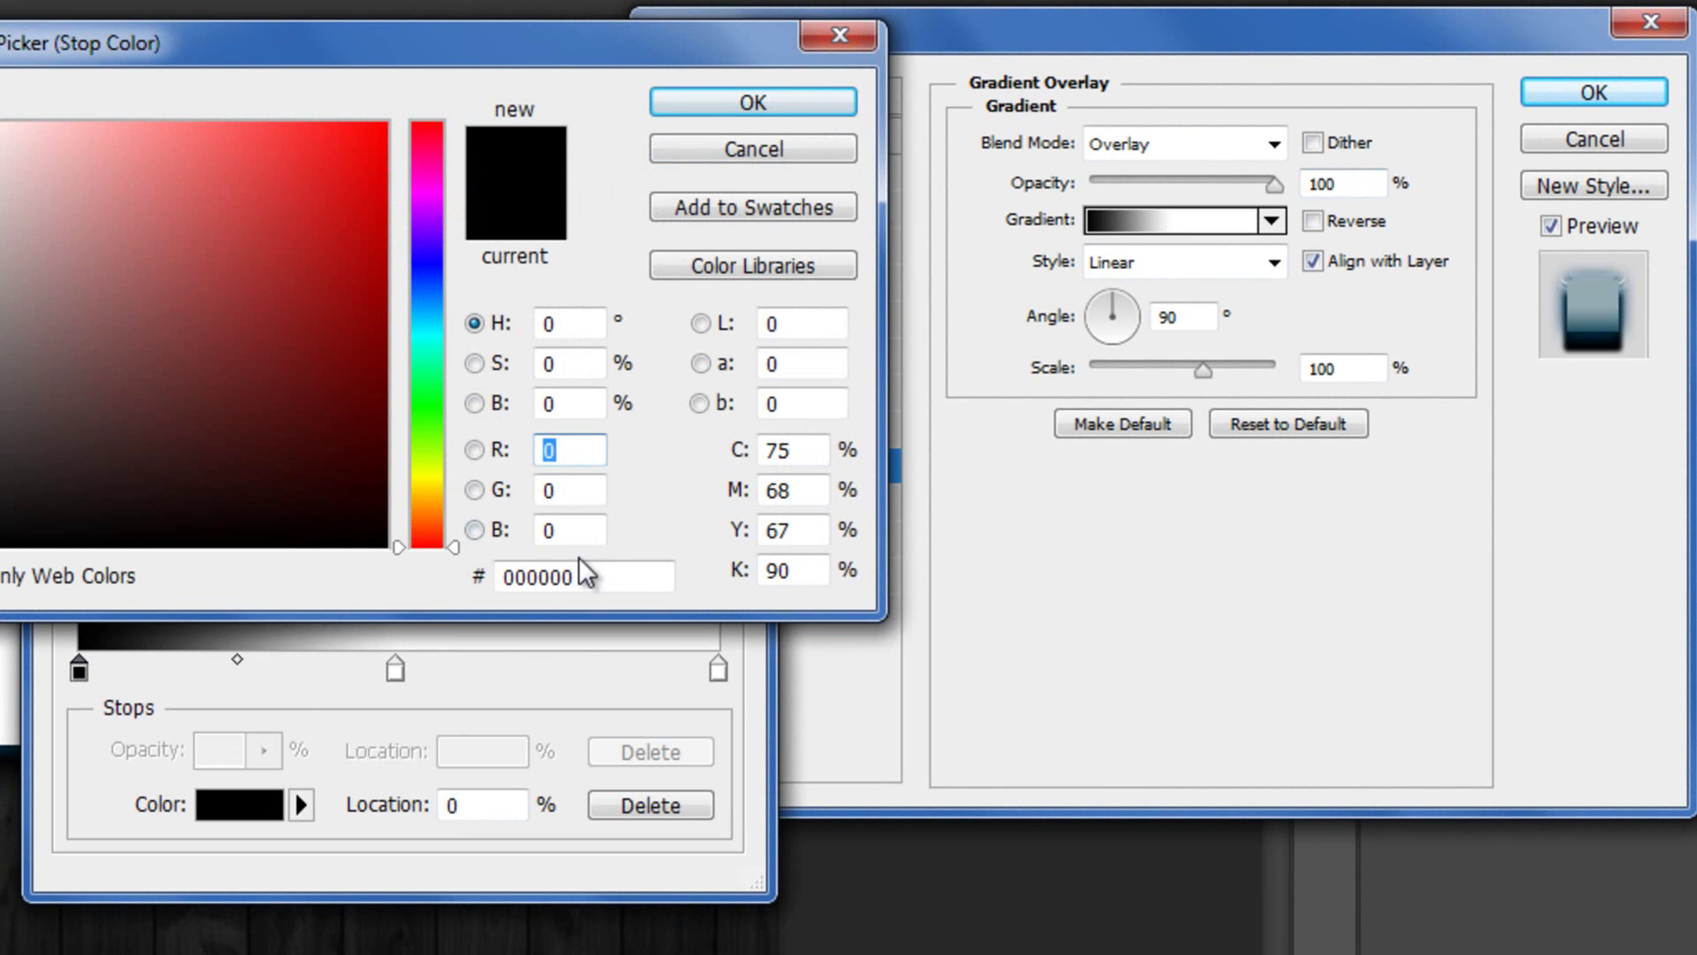
pyautogui.moveTo(588, 576); pyautogui.dragTo(424, 581)
pyautogui.write('1')
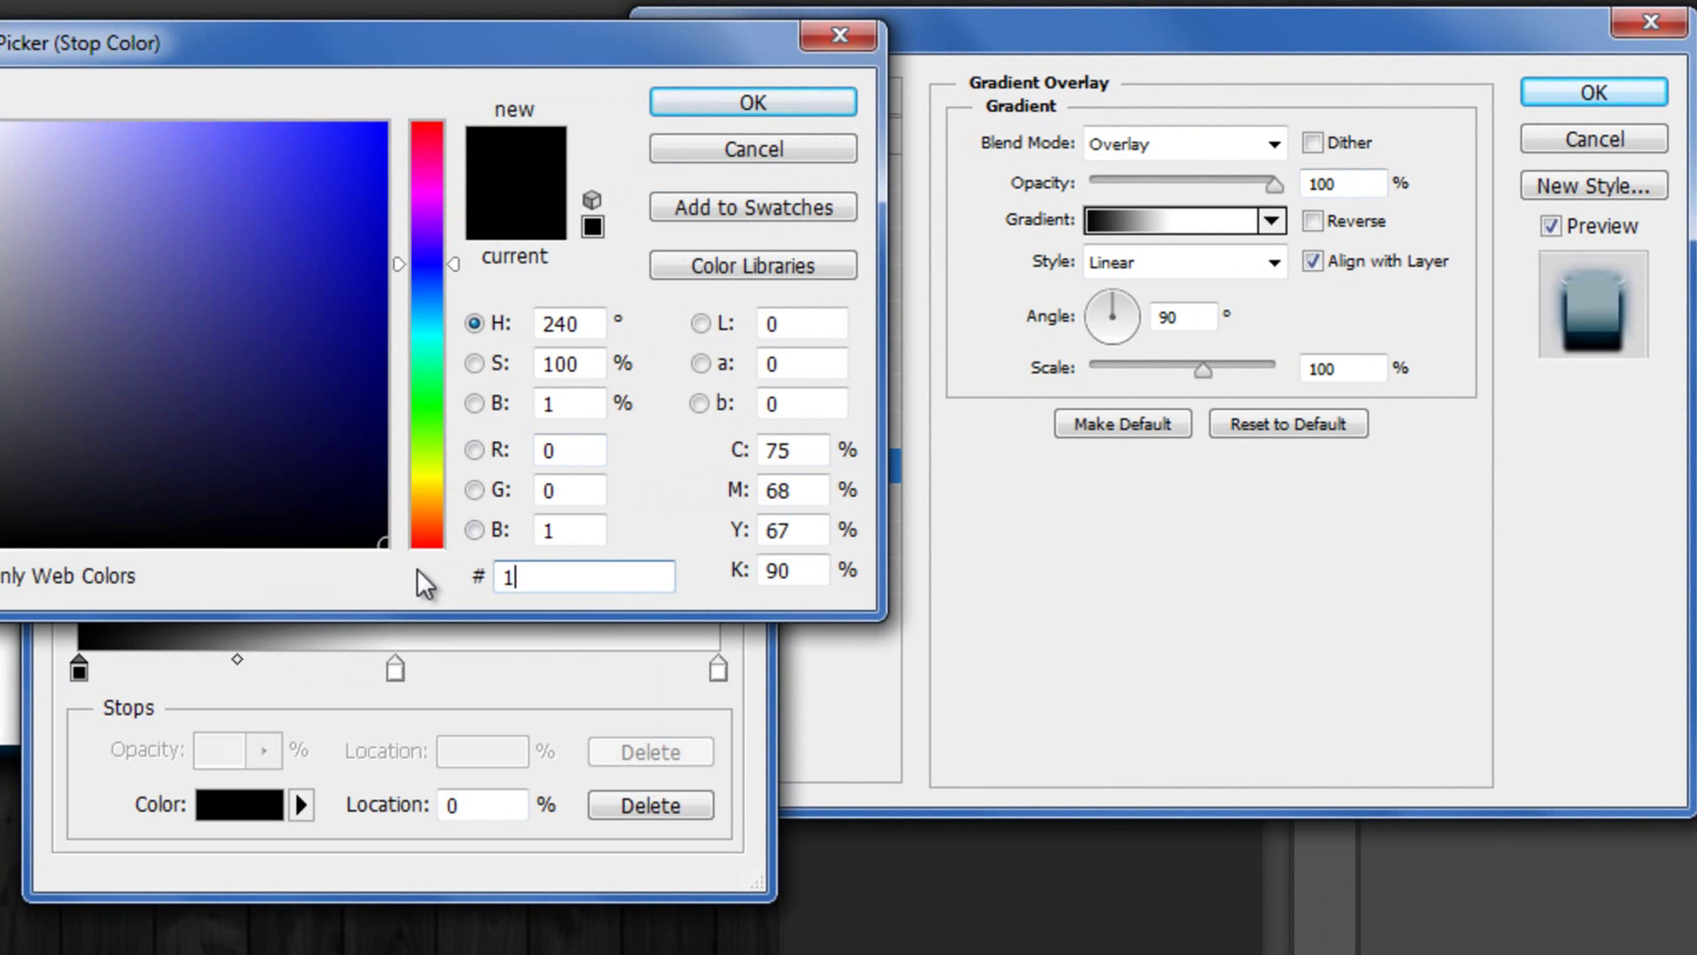
pyautogui.write('9283c')
pyautogui.press('Return')
# - Colour the middle stop pale blue 9dc4cc and the right stop 19283c, then accept the gradient
pyautogui.doubleClick(395, 669)
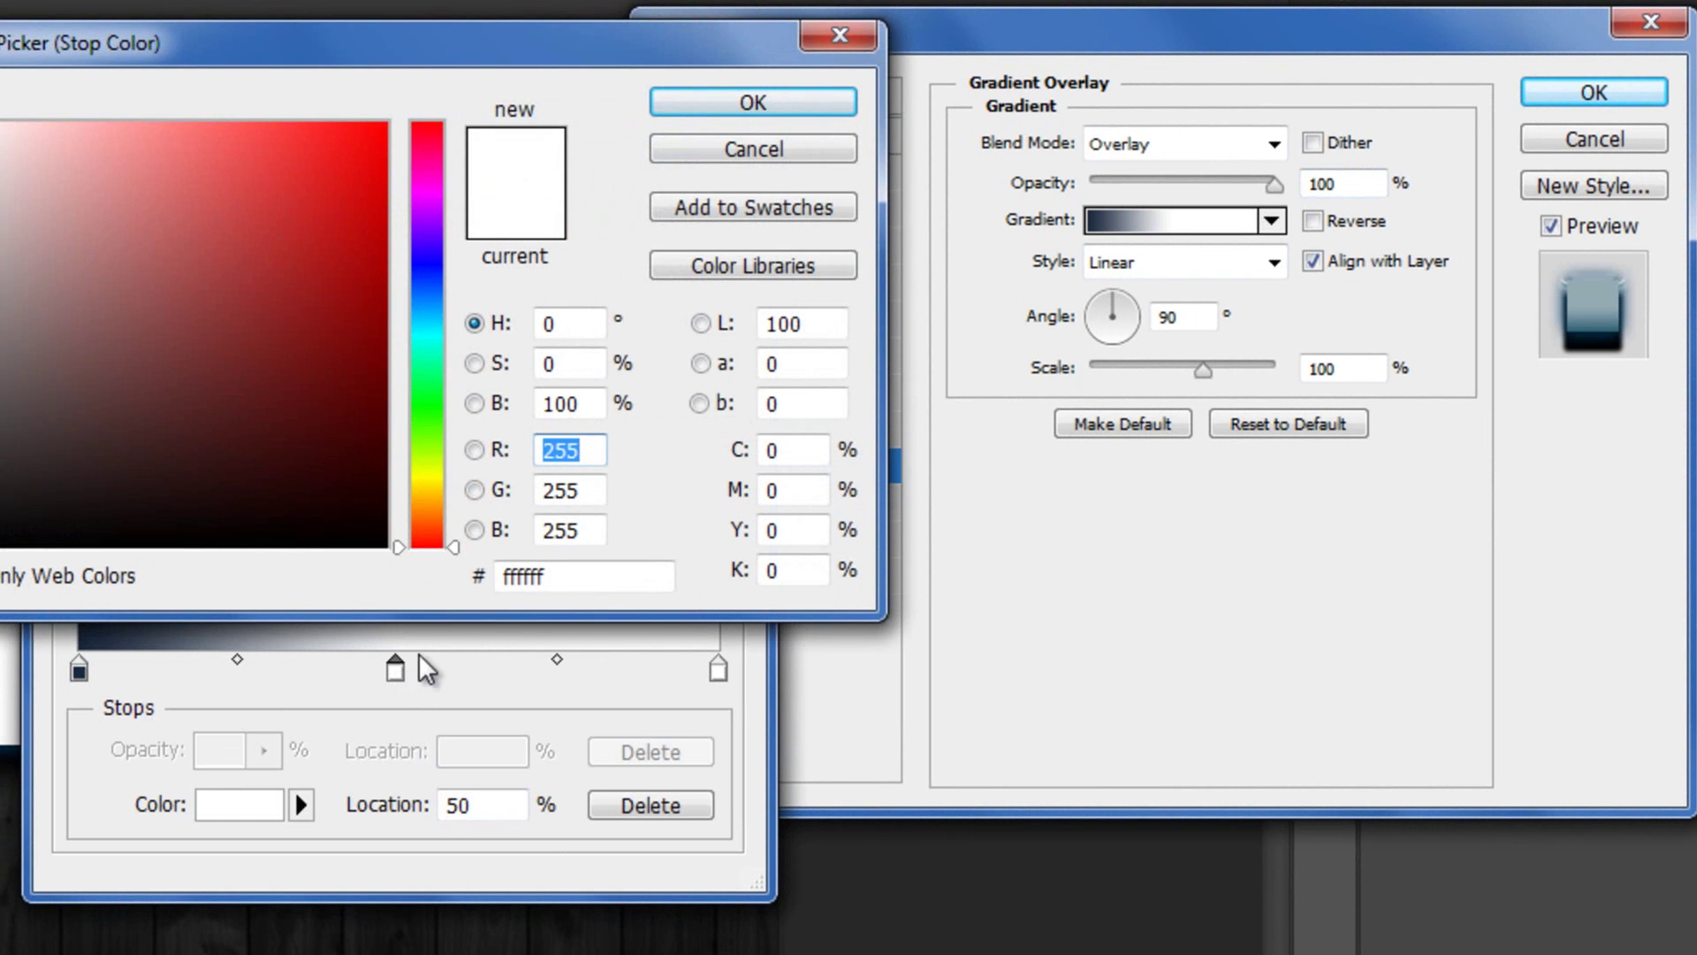
pyautogui.click(560, 577)
pyautogui.write('9dc4')
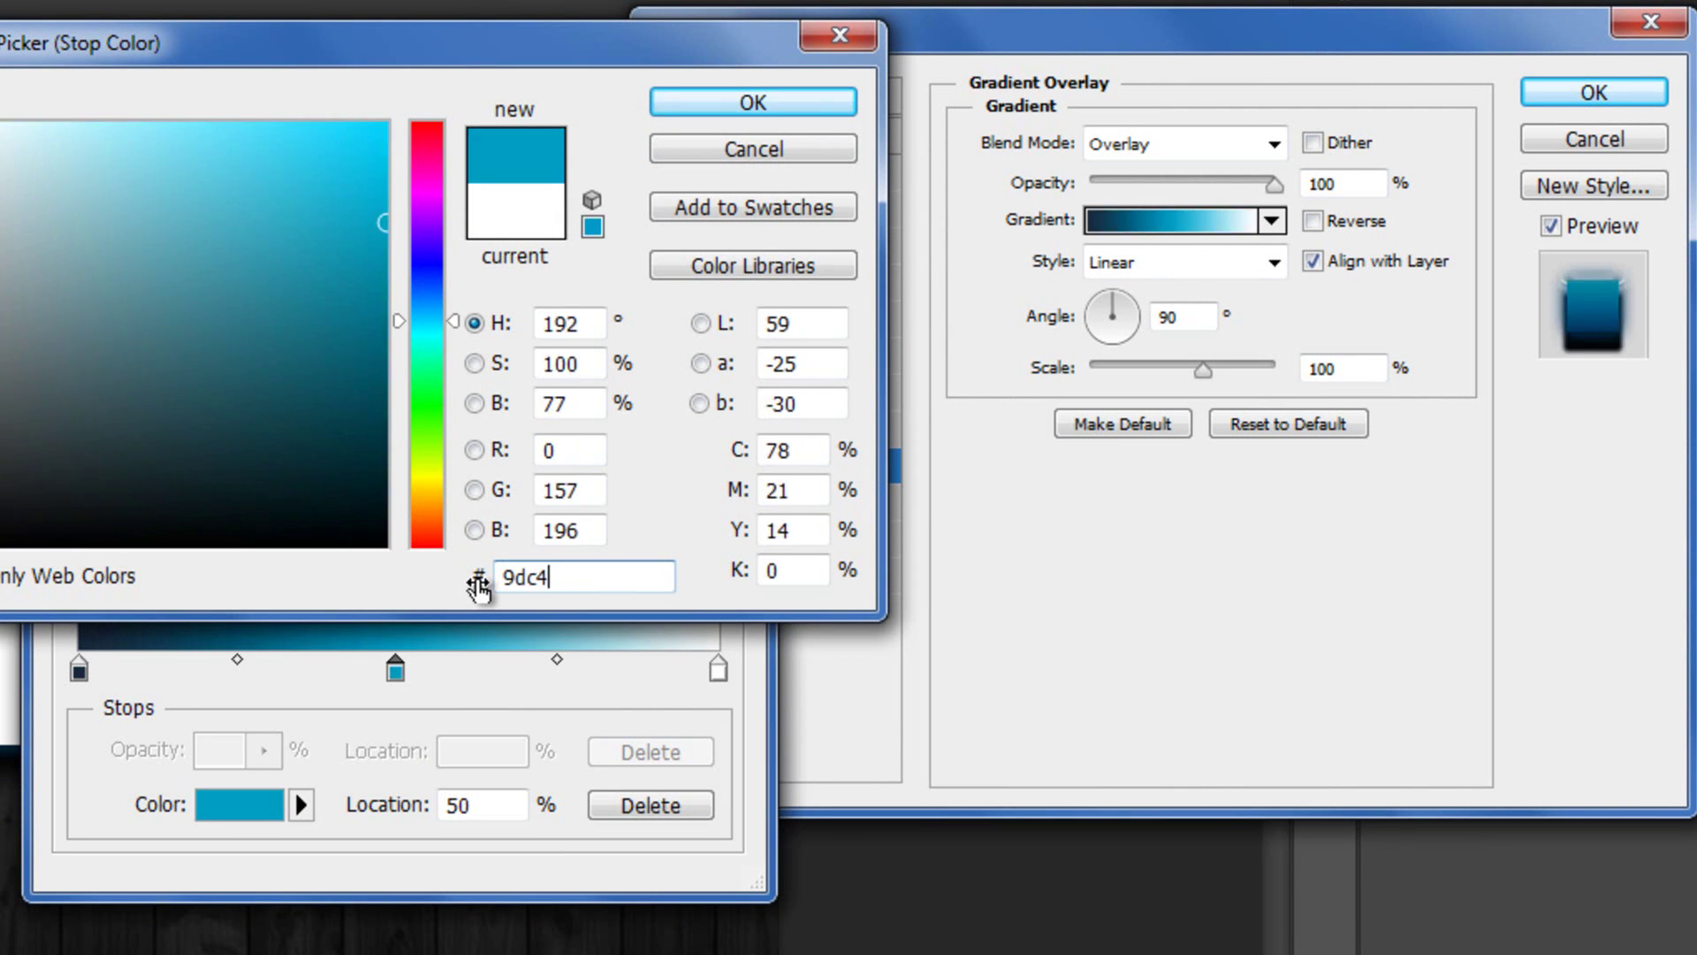
pyautogui.write('cc')
pyautogui.press('Return')
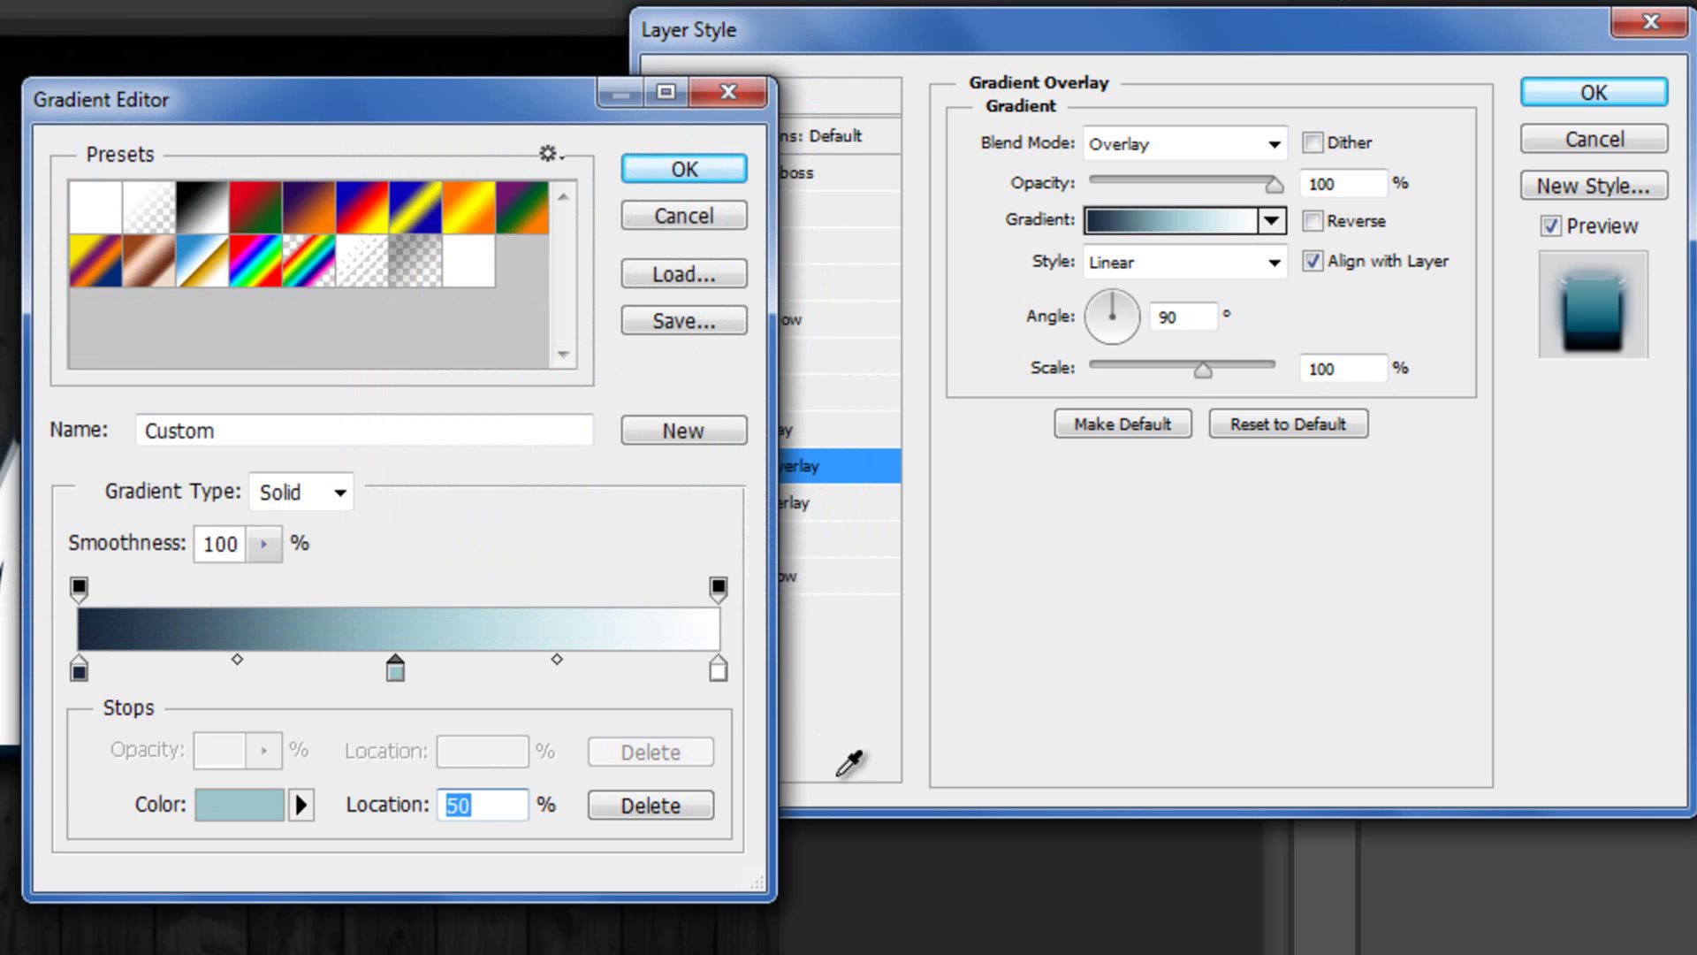
pyautogui.doubleClick(716, 671)
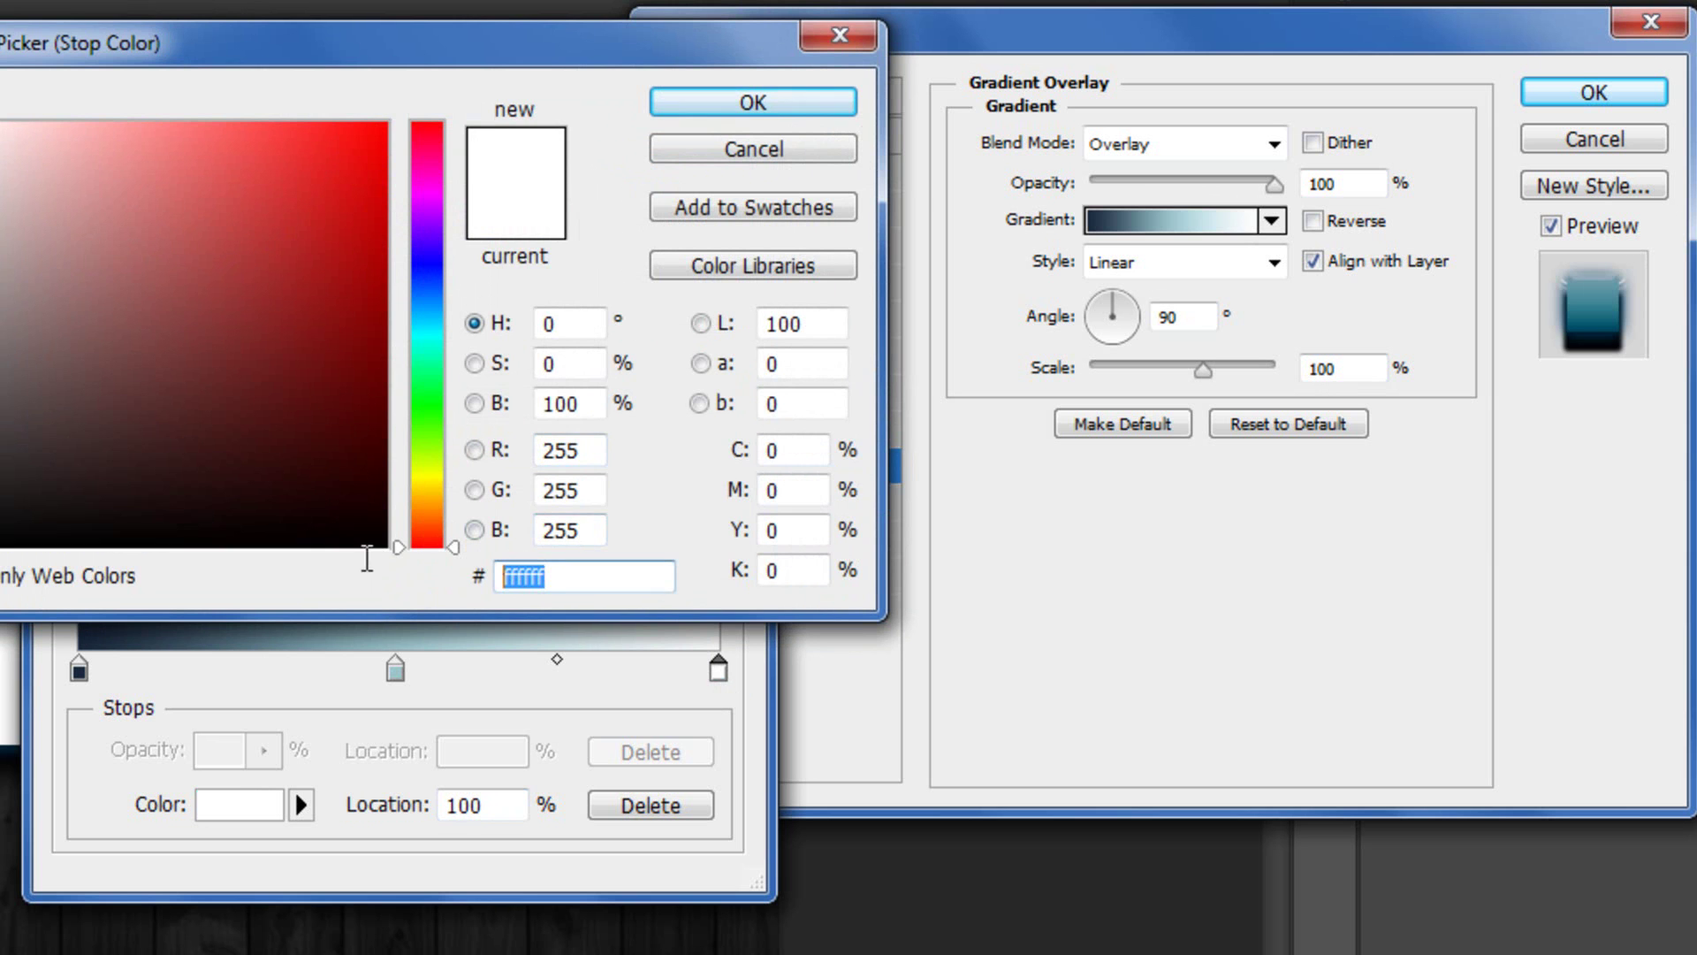
pyautogui.write('192')
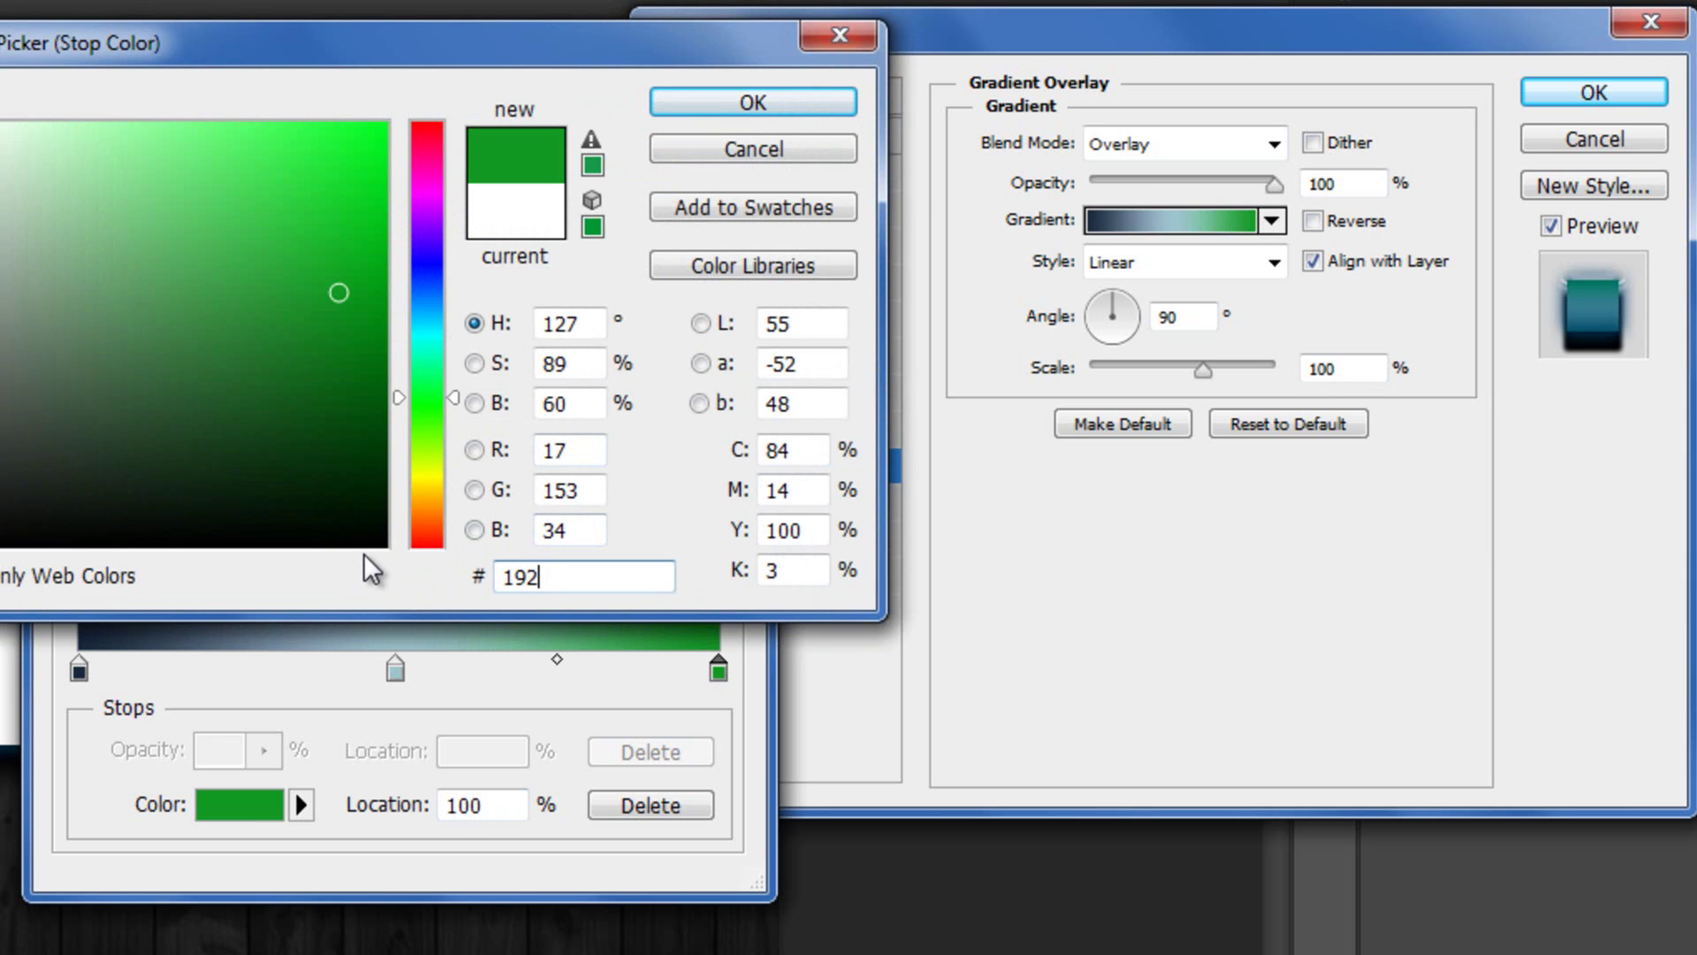
pyautogui.write('83c')
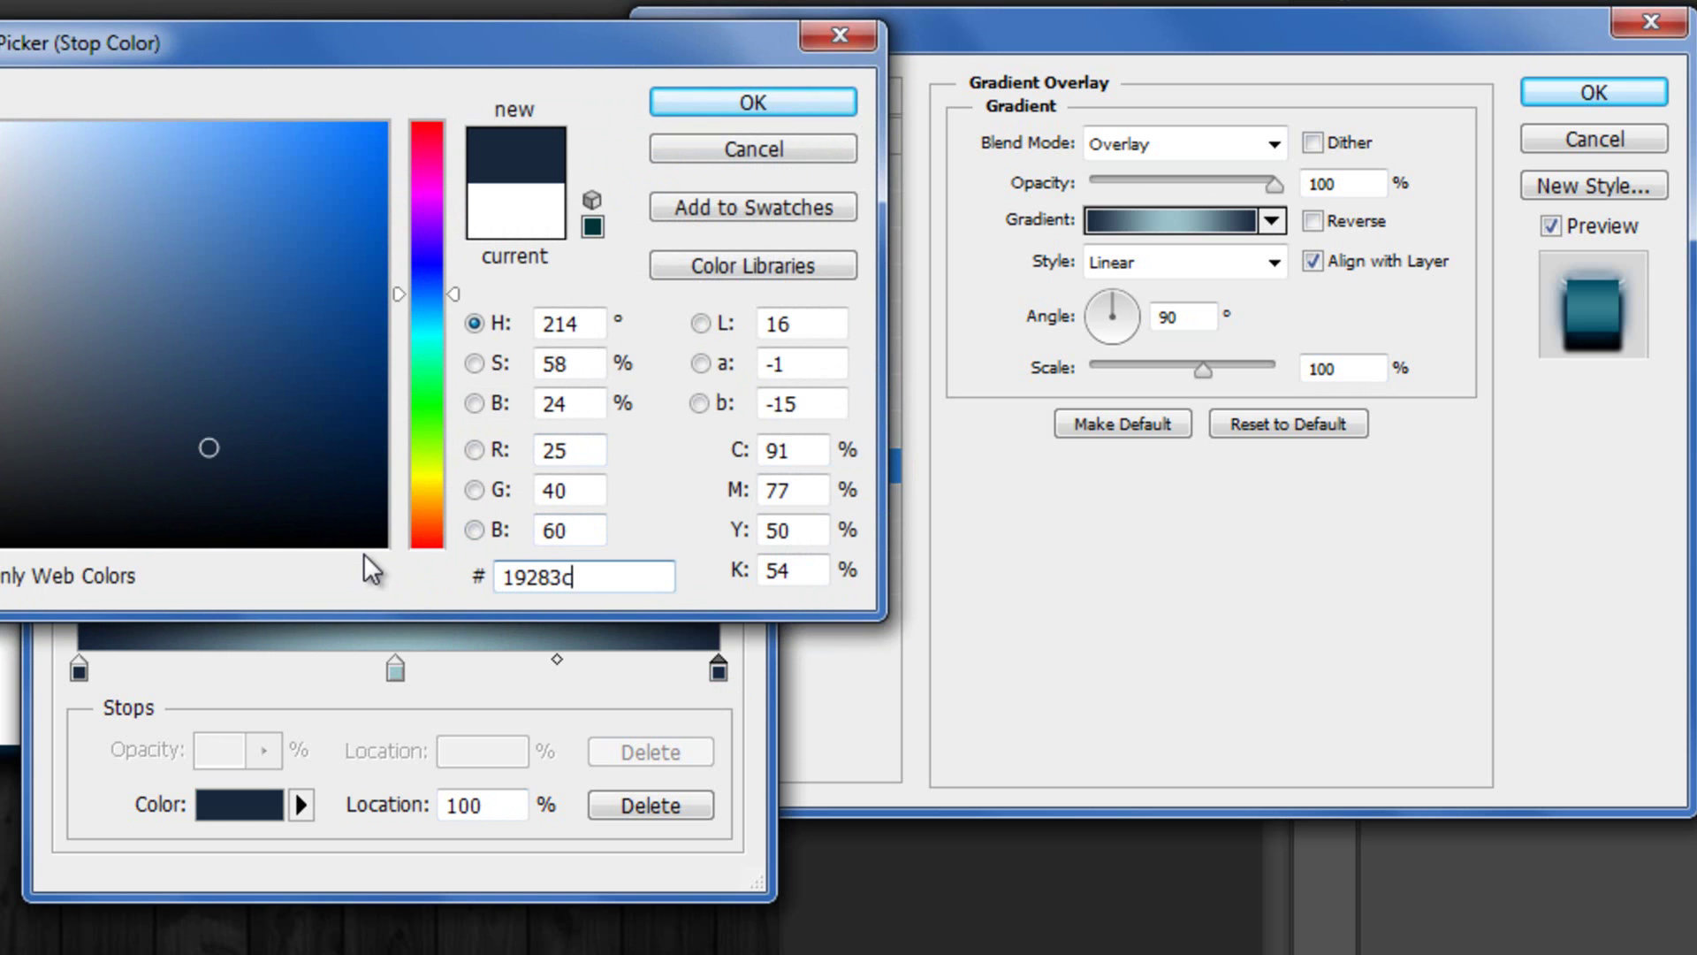
pyautogui.press('Return')
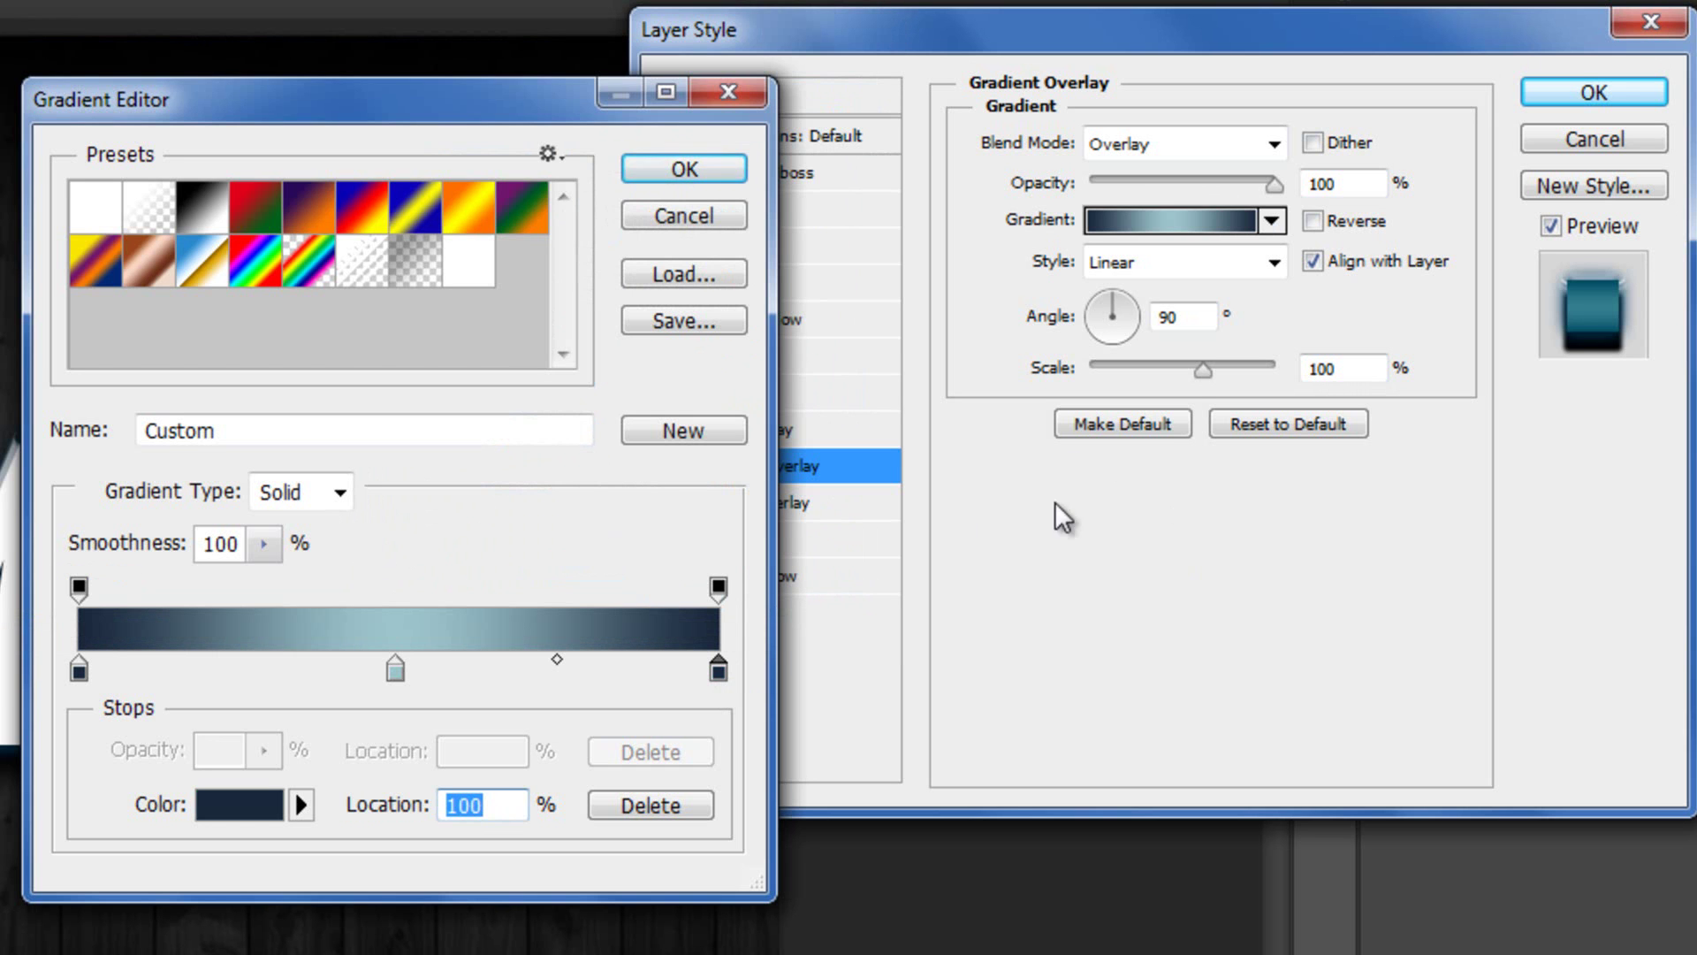
pyautogui.click(695, 170)
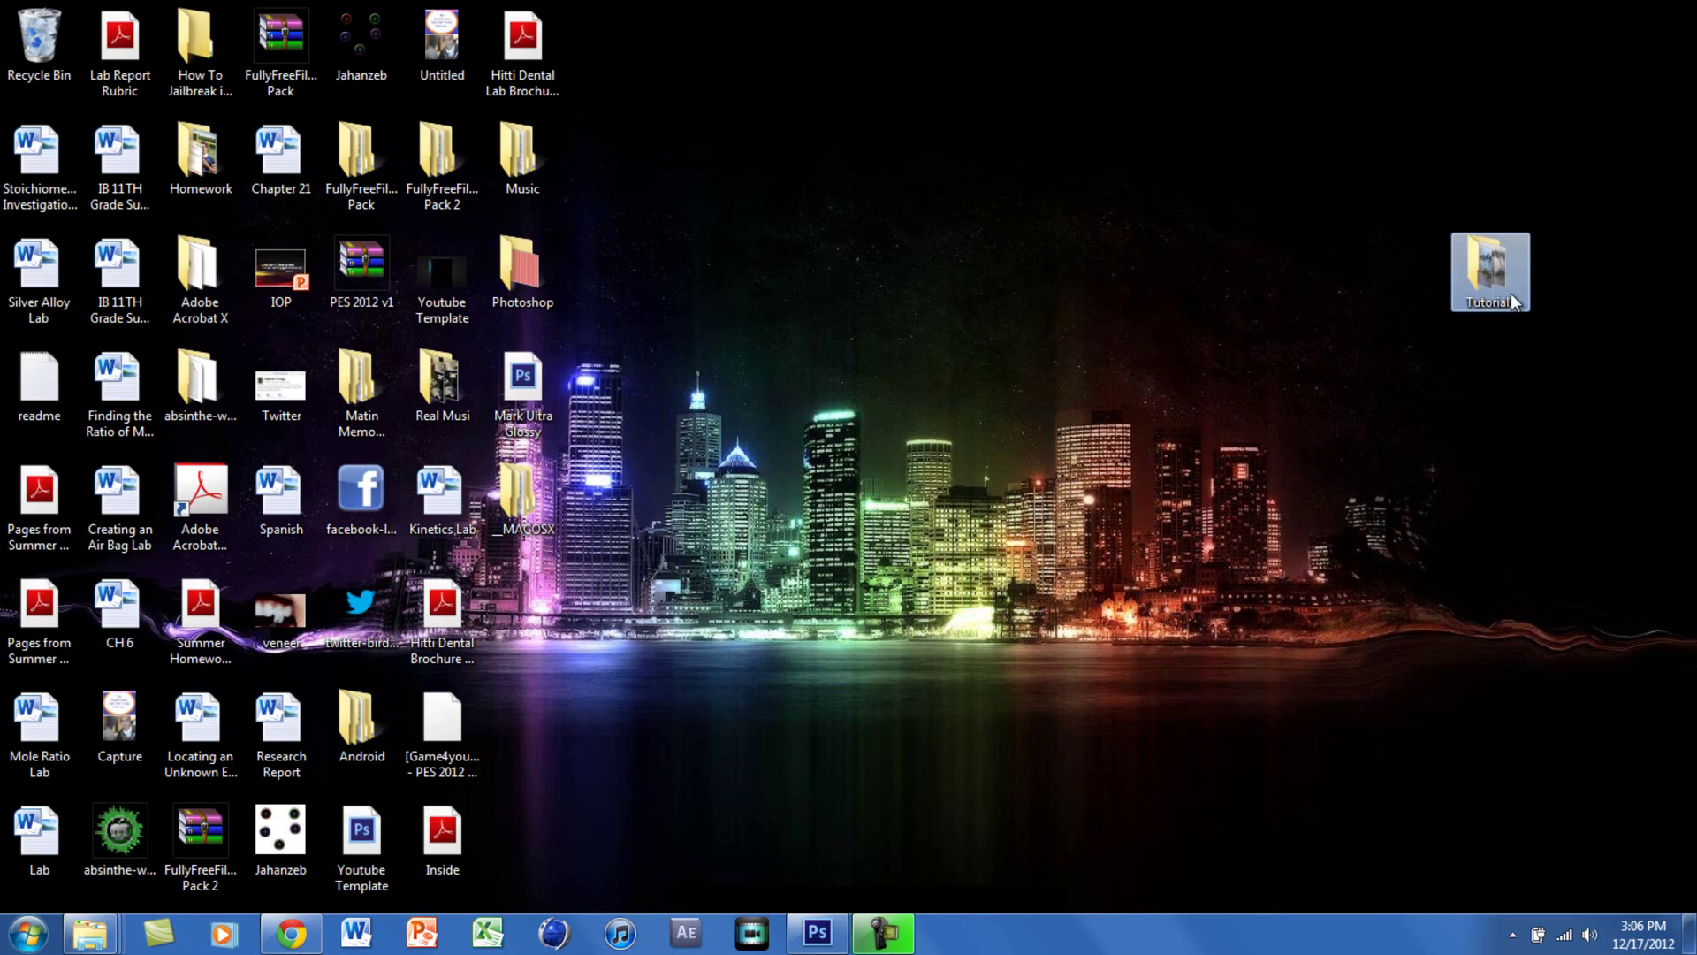
# - Open the Tutorials folder and drag the Background street photo into Photoshop
pyautogui.doubleClick(1510, 293)
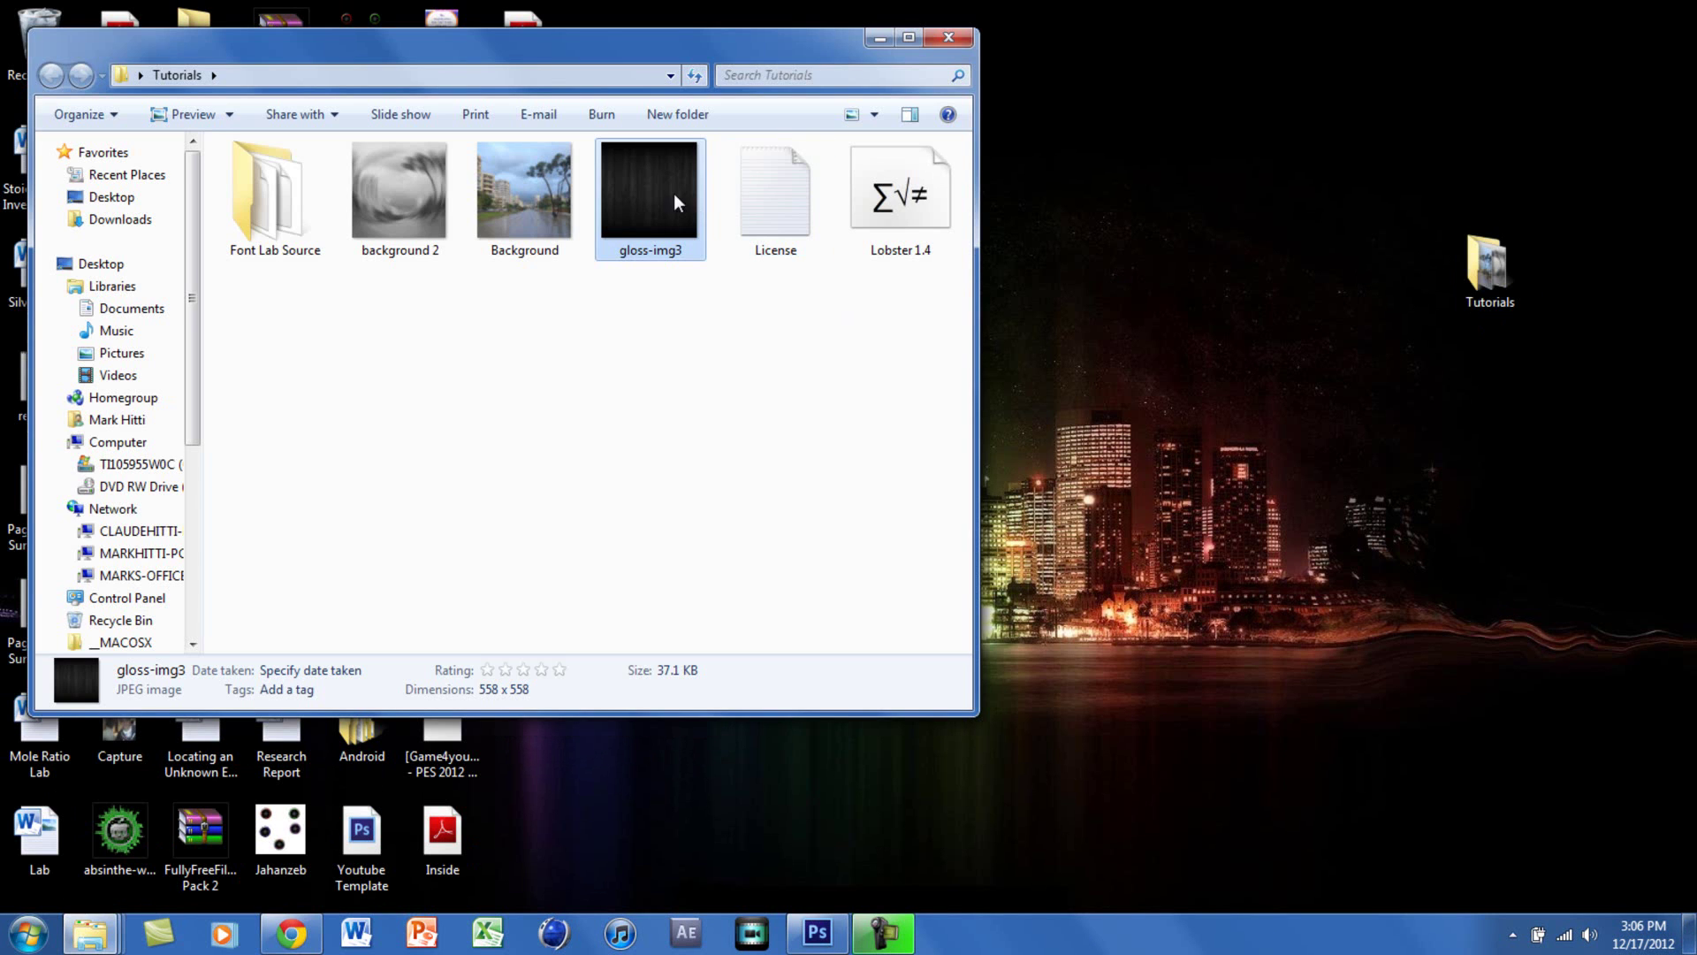
pyautogui.moveTo(529, 177); pyautogui.dragTo(775, 570)
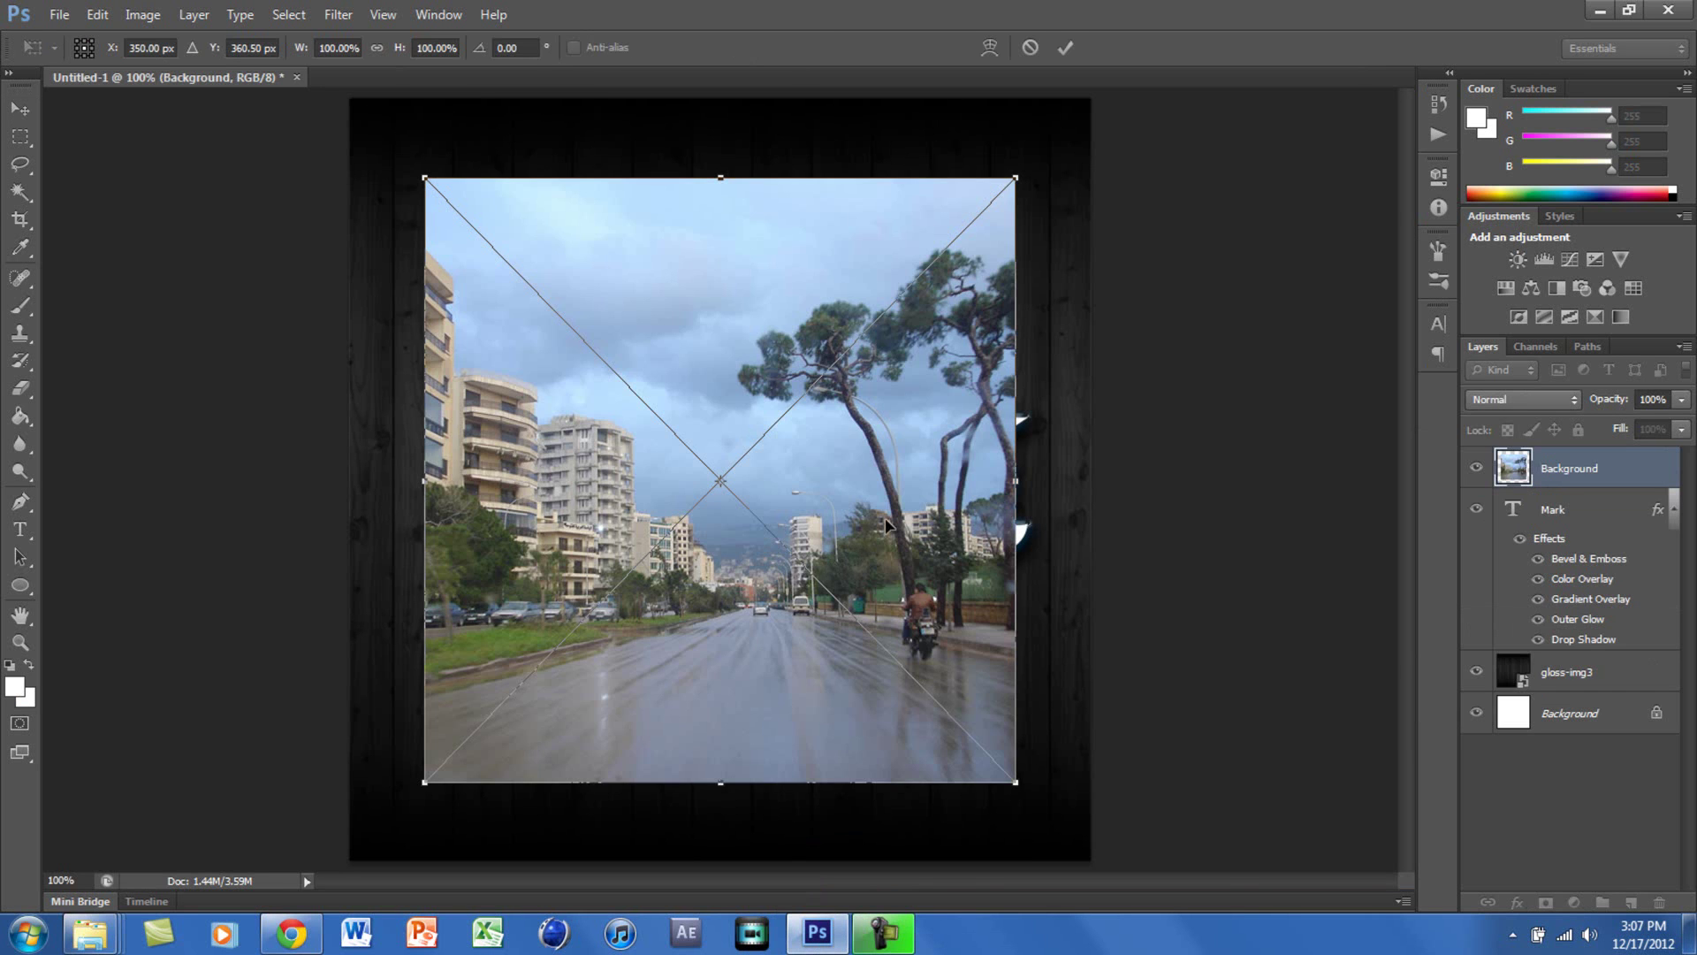
# - Nudge the placed street photo slightly right and commit the placement
pyautogui.moveTo(897, 520); pyautogui.dragTo(915, 521)
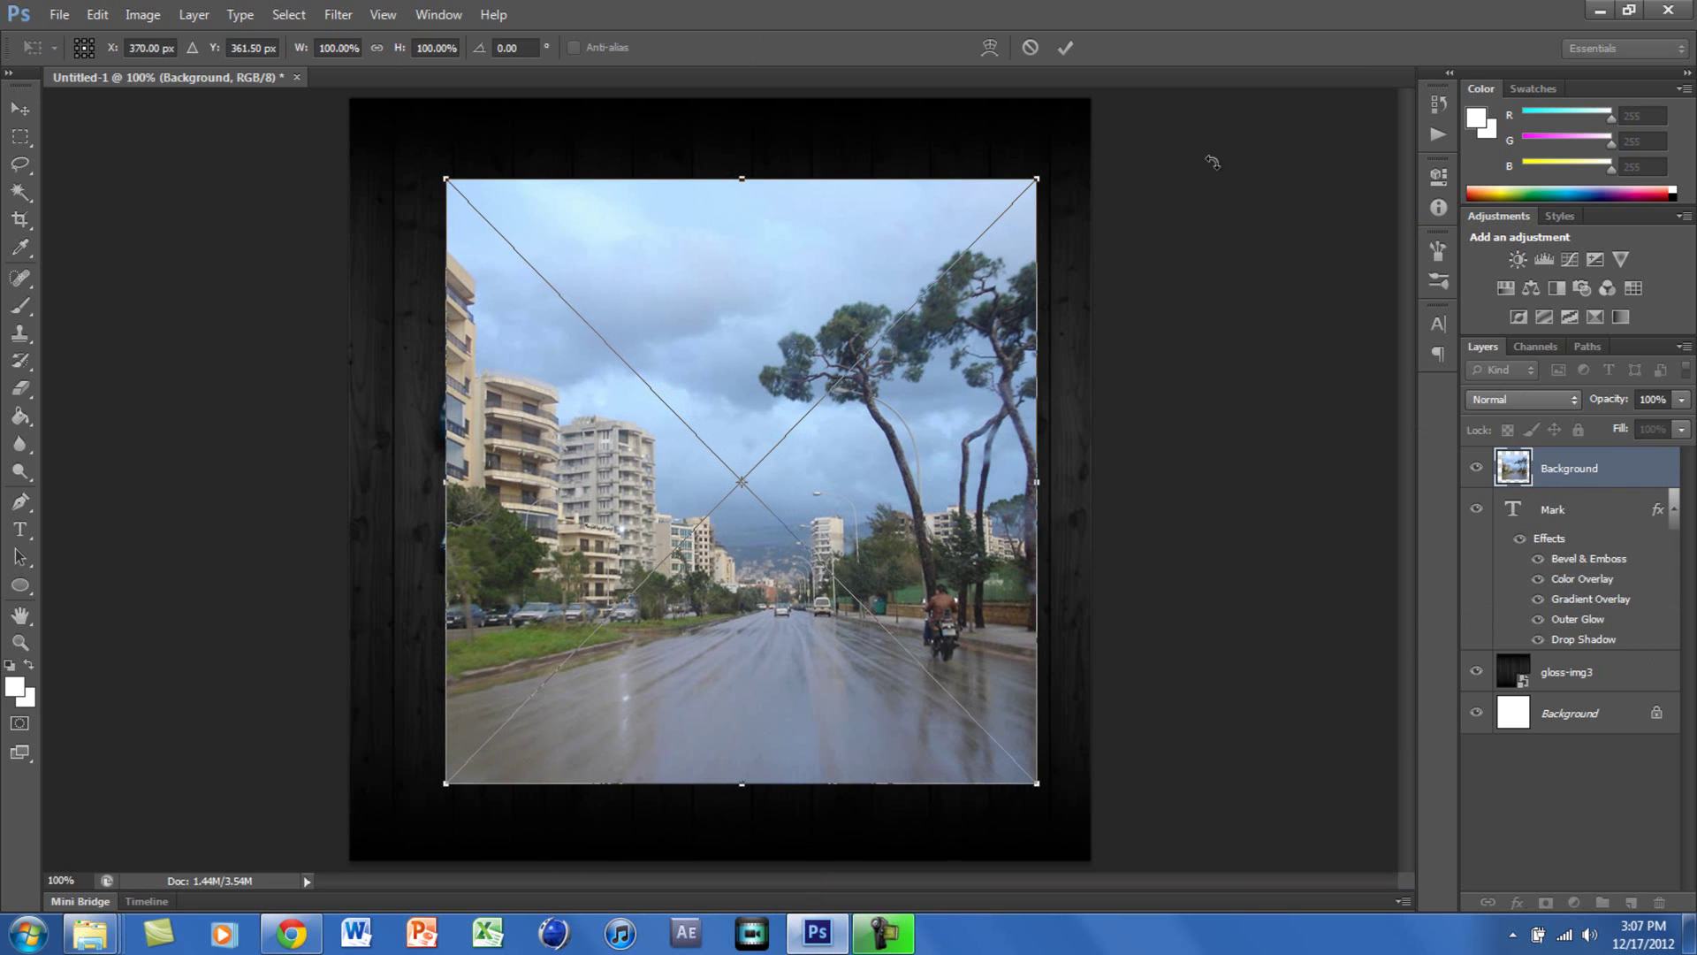
pyautogui.click(1067, 48)
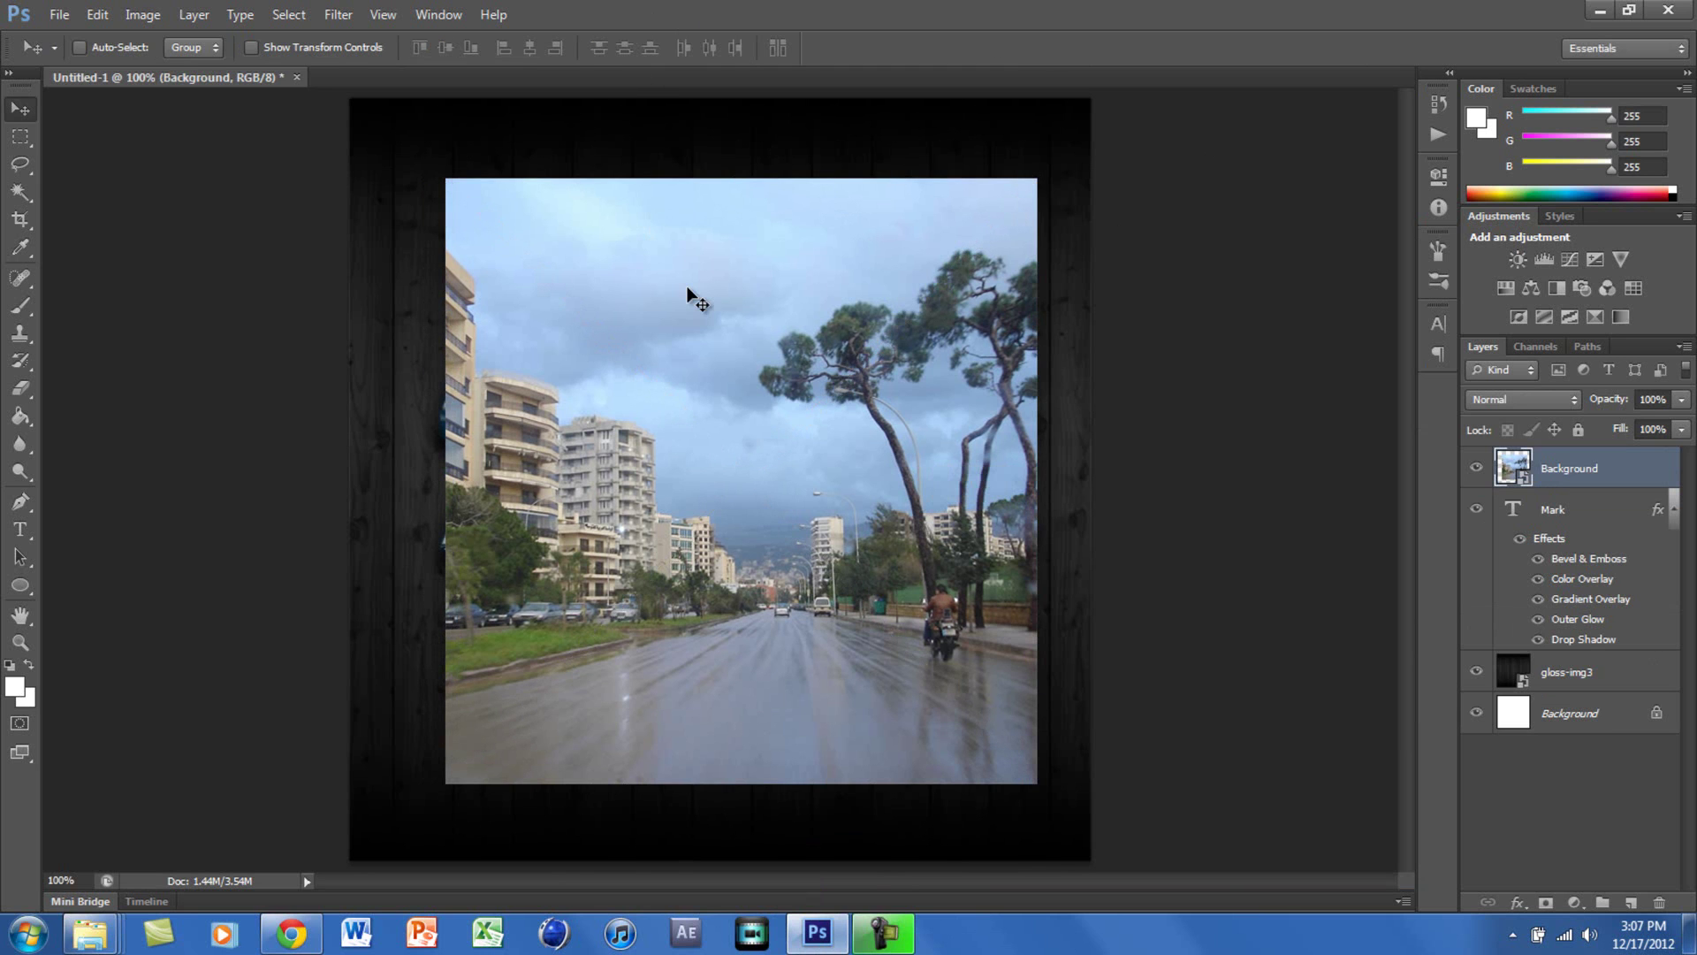
# - Rasterize the street photo layer and desaturate it to black and white
pyautogui.rightClick(1617, 463)
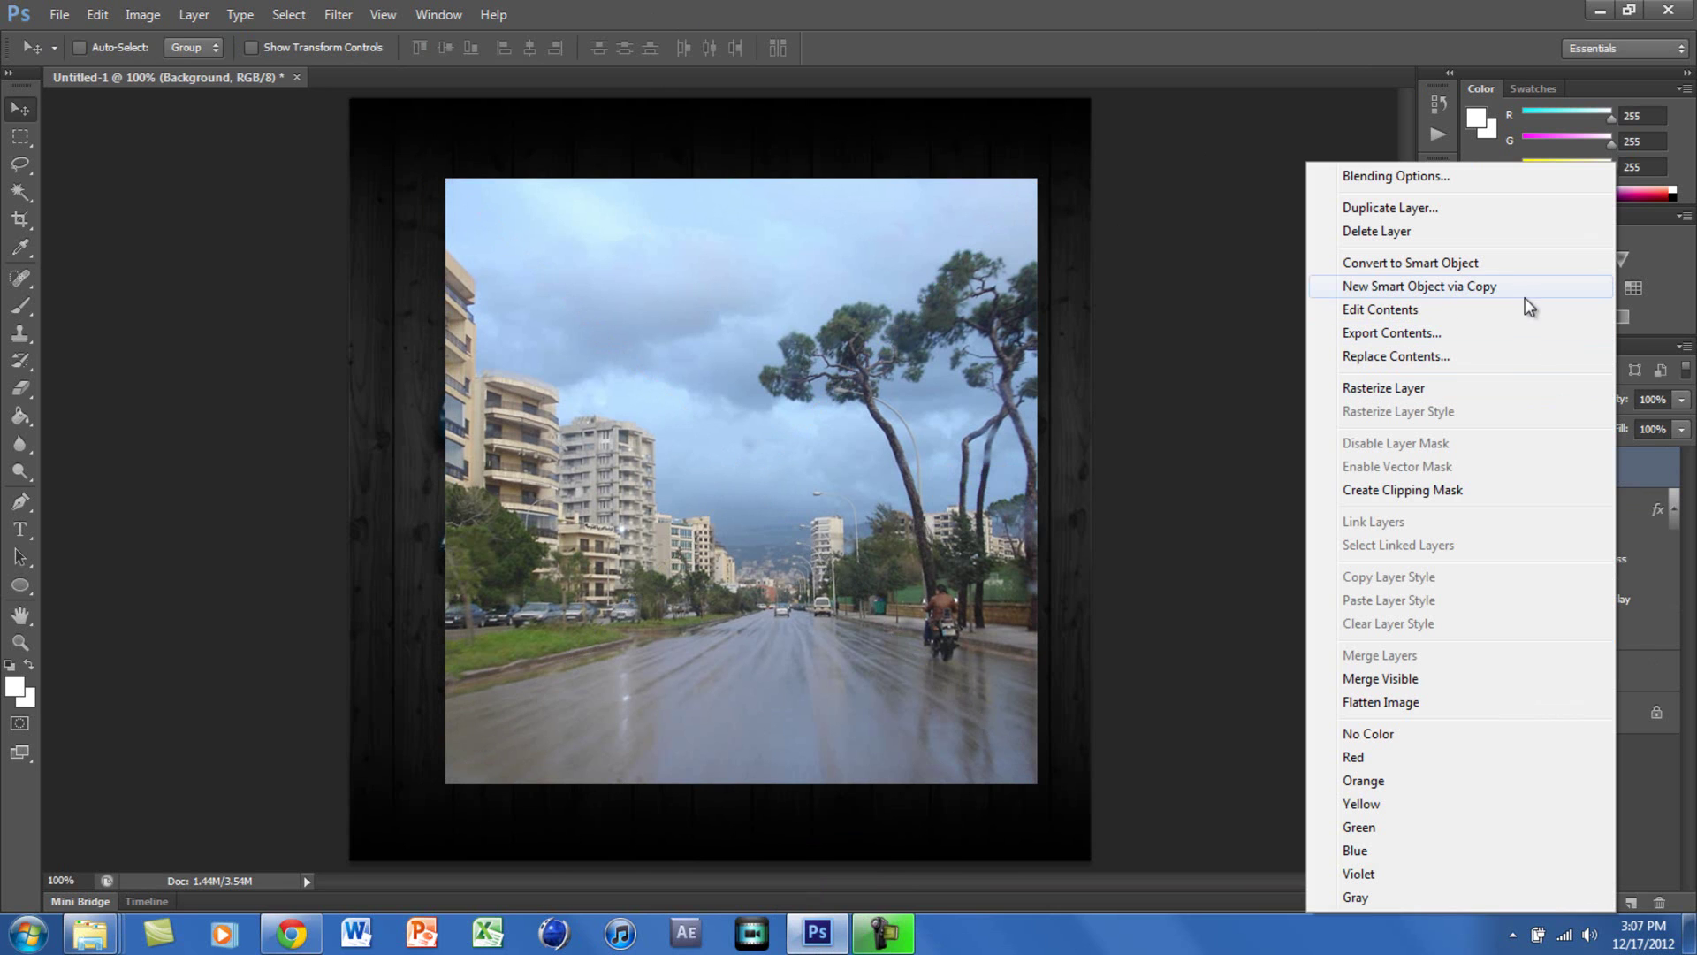
pyautogui.click(1507, 400)
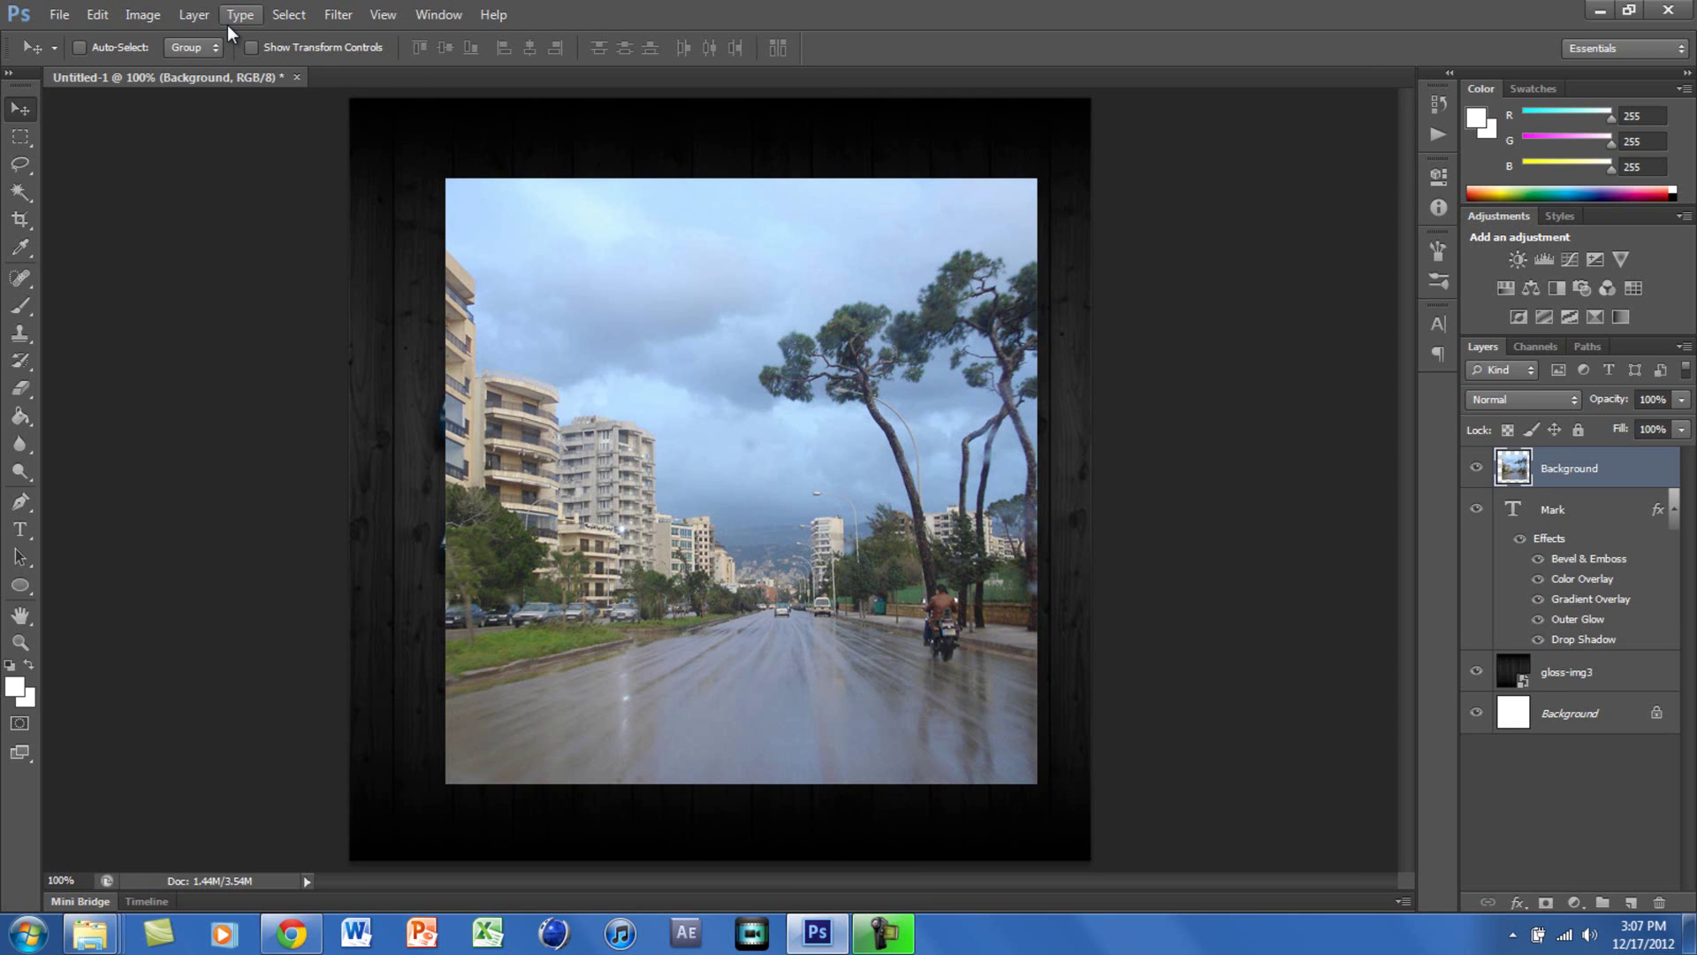
pyautogui.click(167, 18)
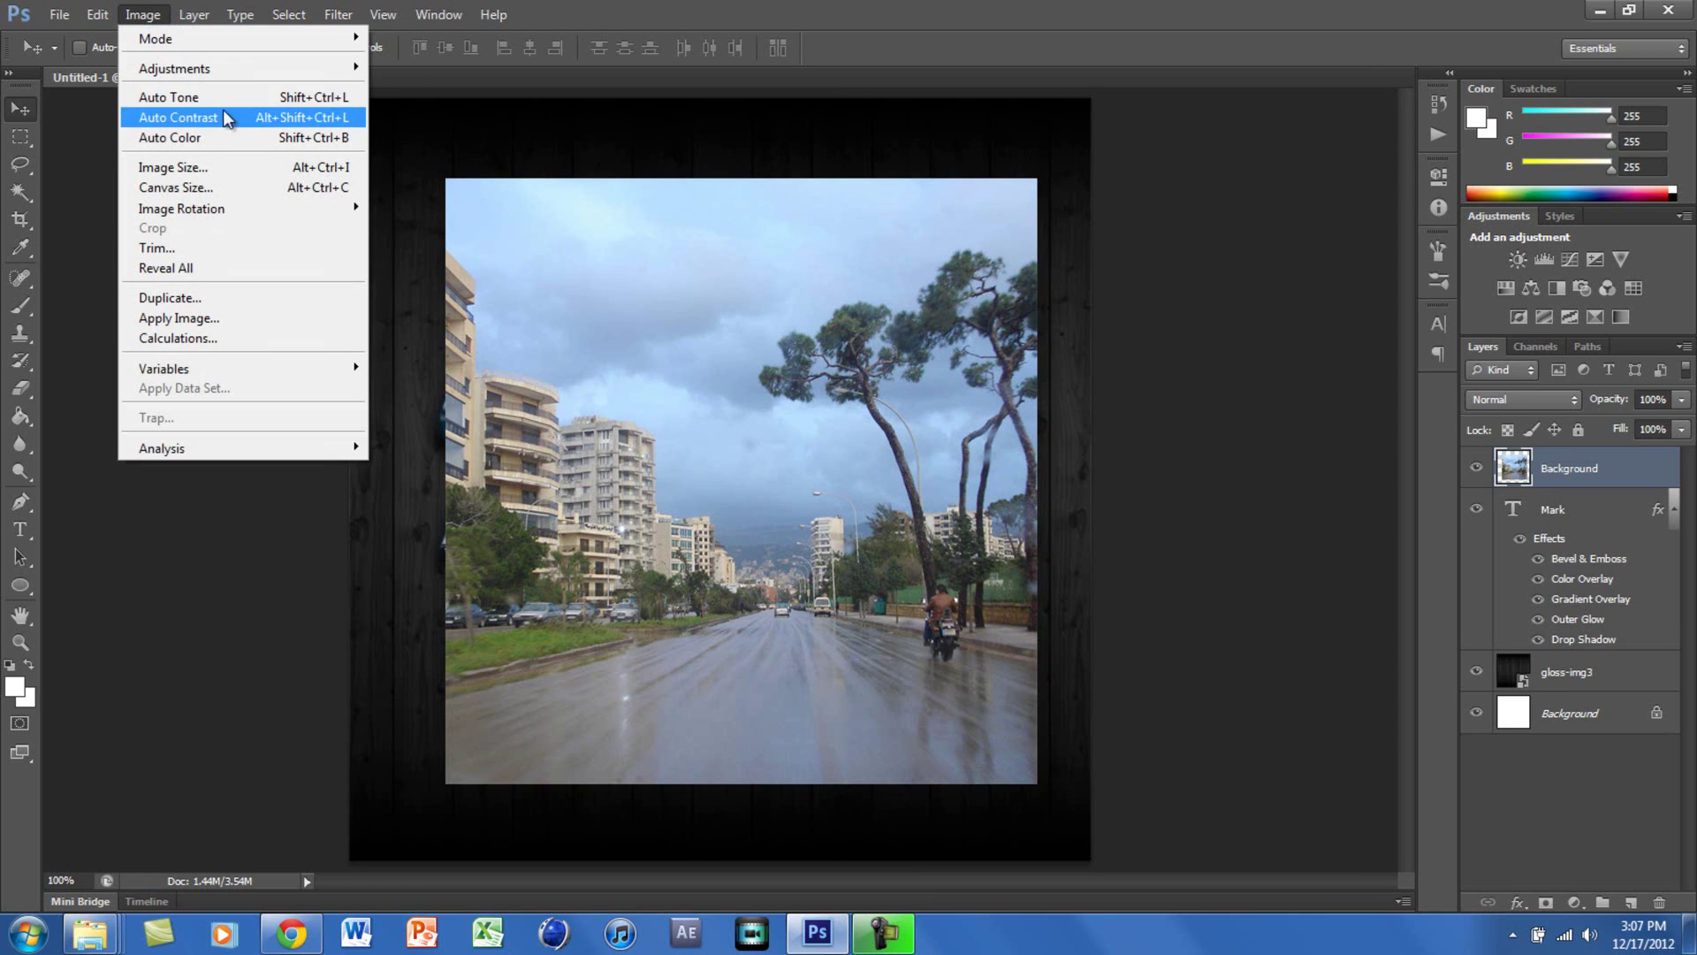
pyautogui.moveTo(243, 69)
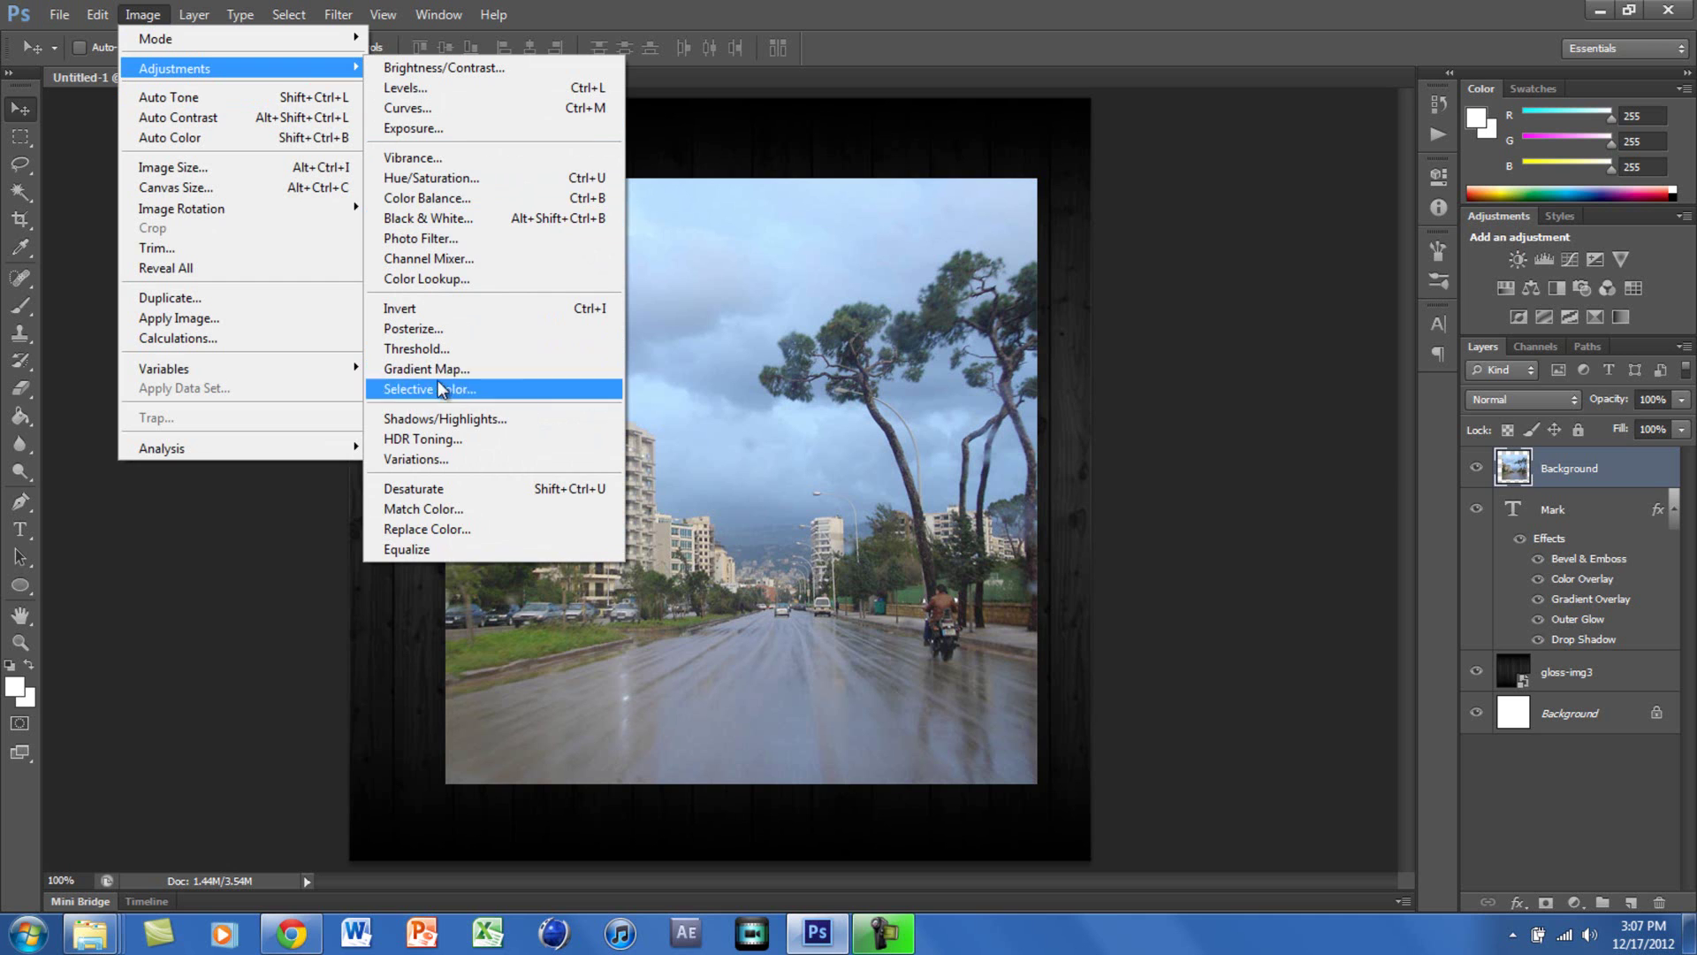
pyautogui.click(433, 485)
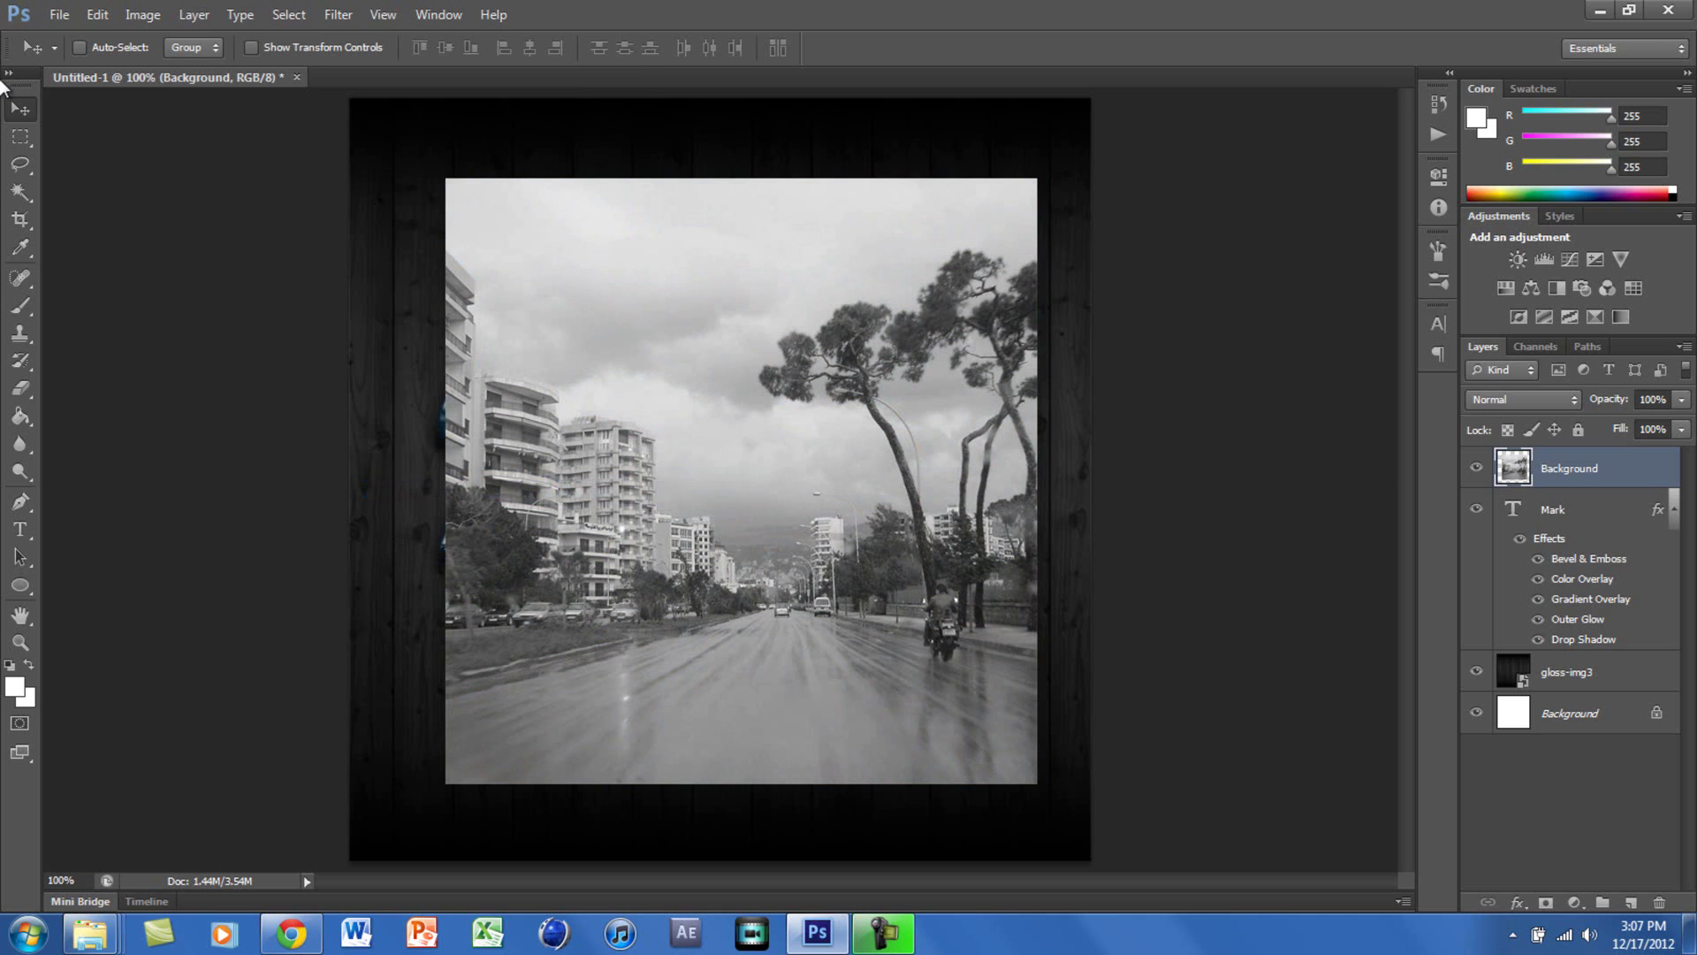
# - Apply a Spherize distortion at 100% to the grayscale photo
pyautogui.click(337, 14)
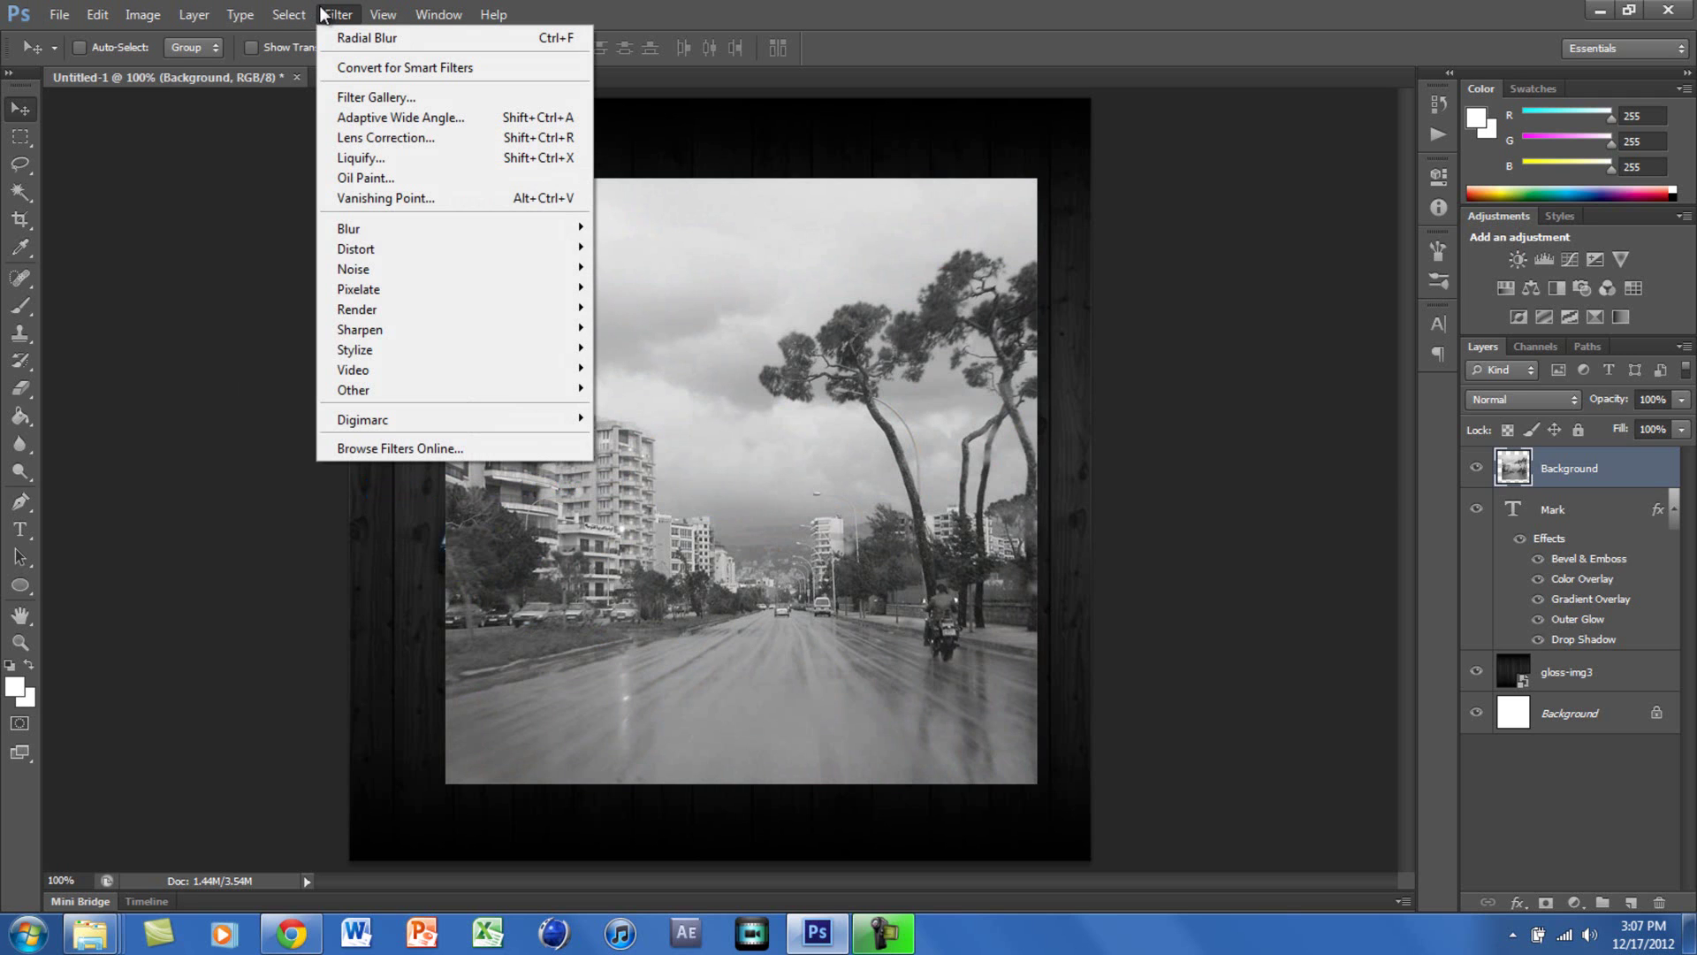
pyautogui.moveTo(402, 253)
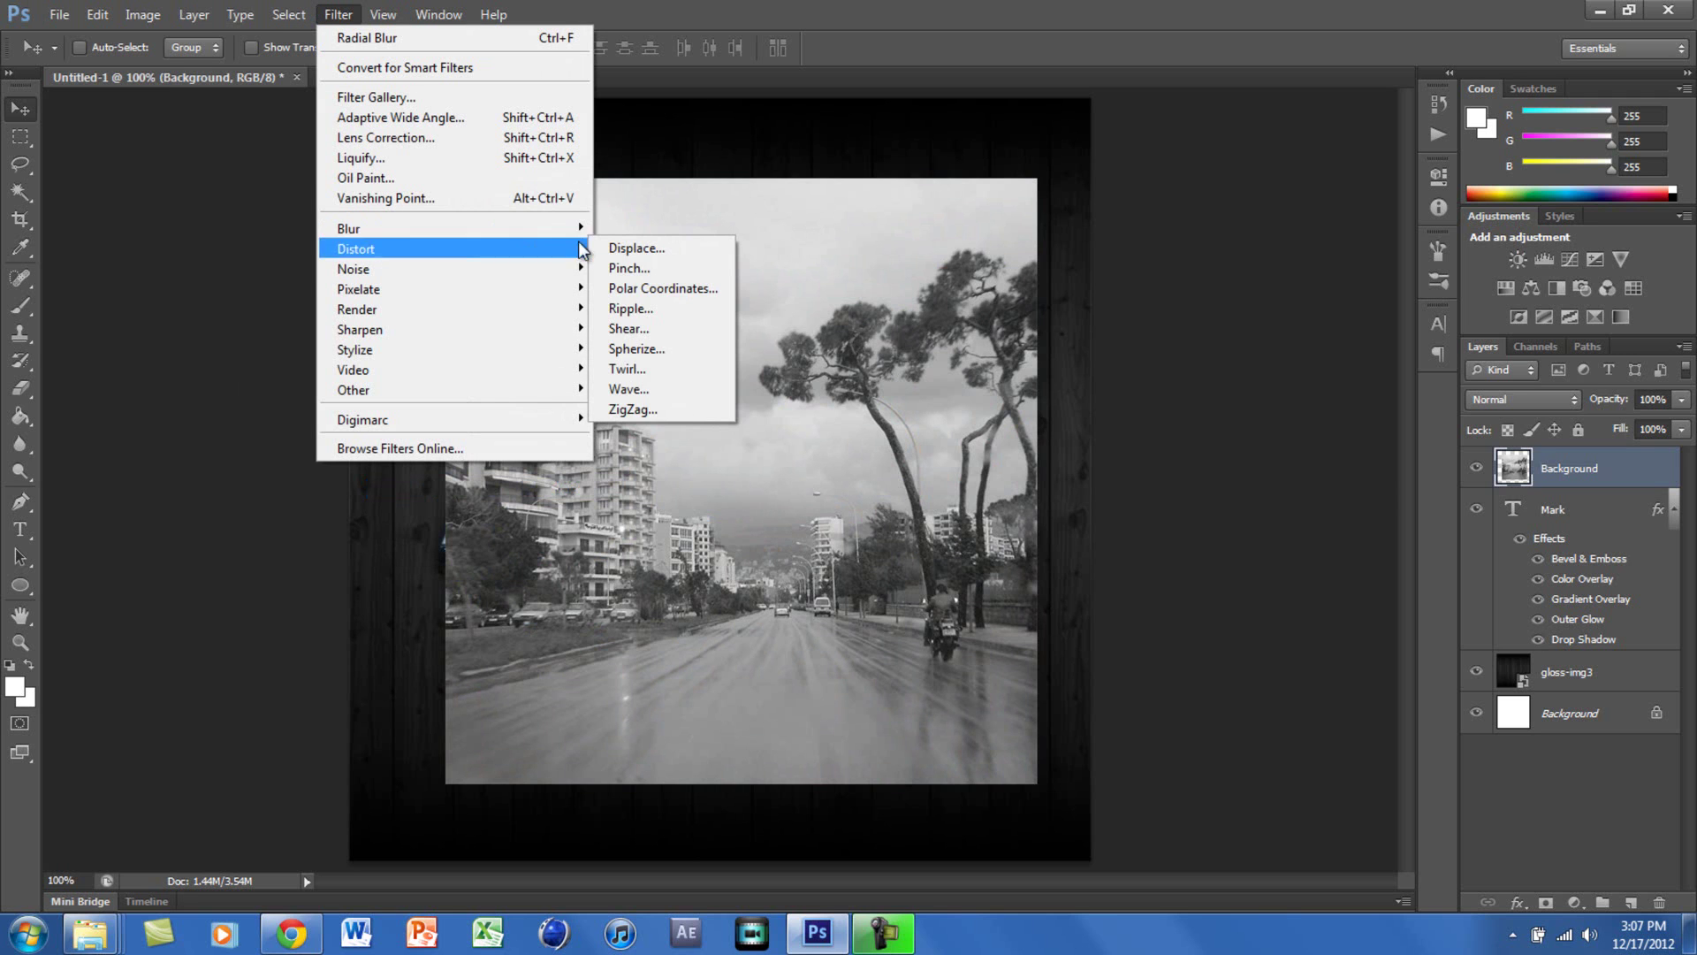
pyautogui.click(677, 350)
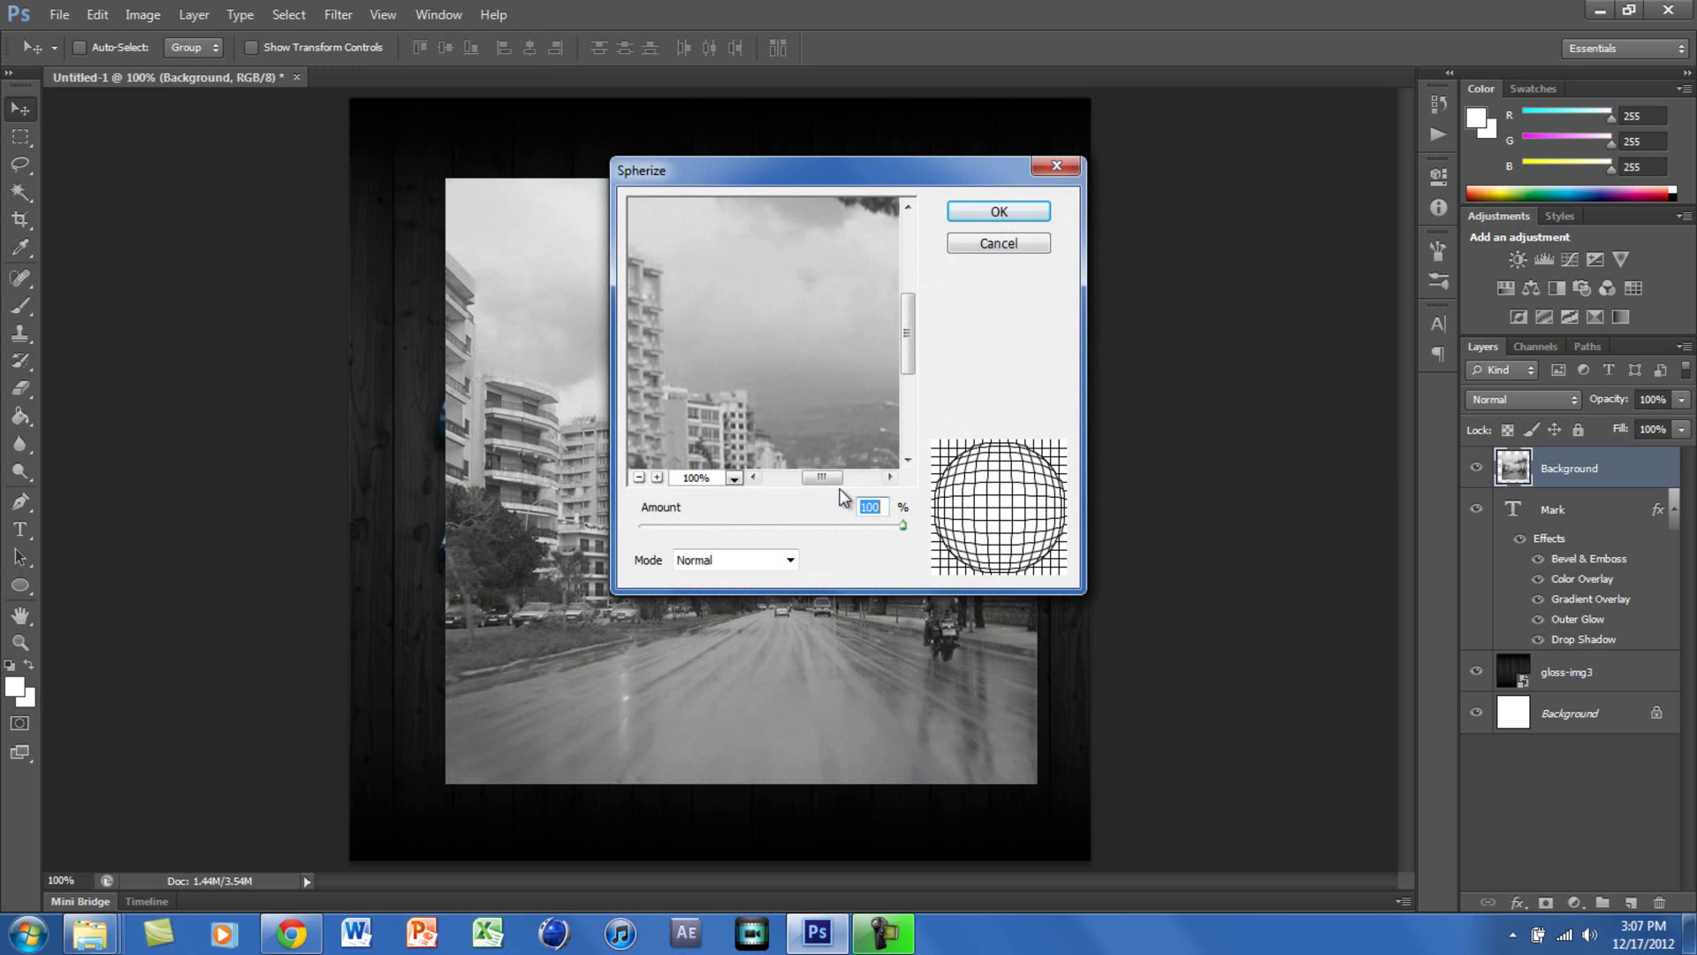
pyautogui.click(996, 215)
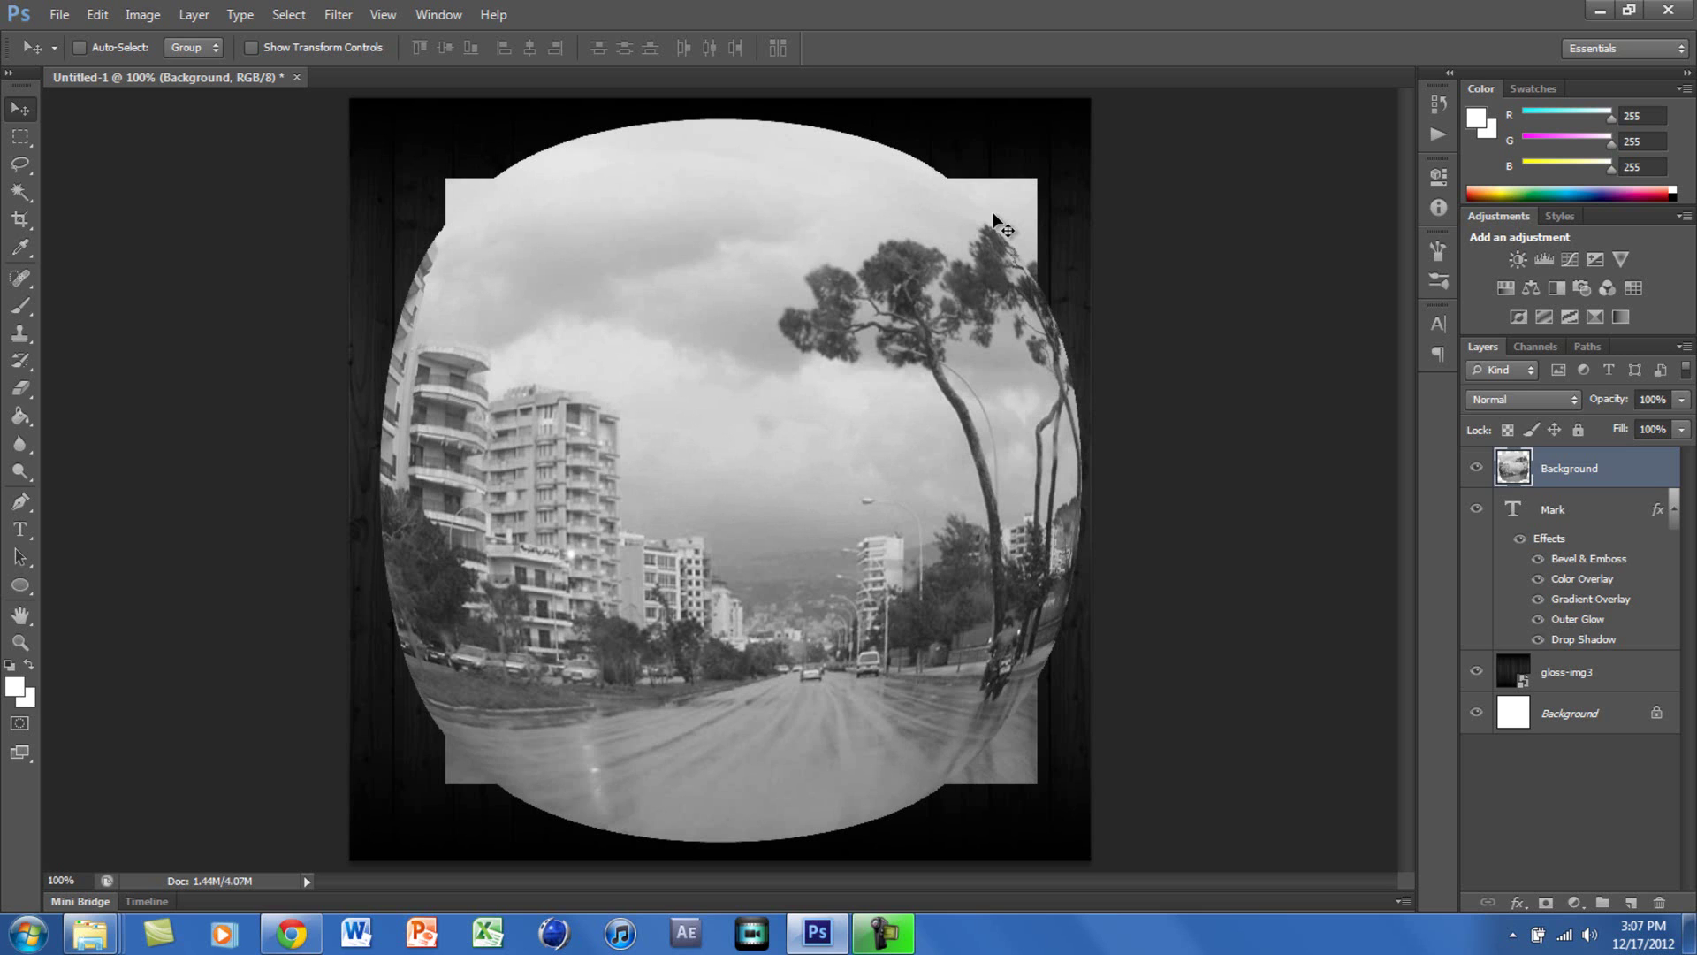
# - Apply a Spin Radial Blur with amount 15 to the photo
pyautogui.click(338, 14)
pyautogui.moveTo(402, 236)
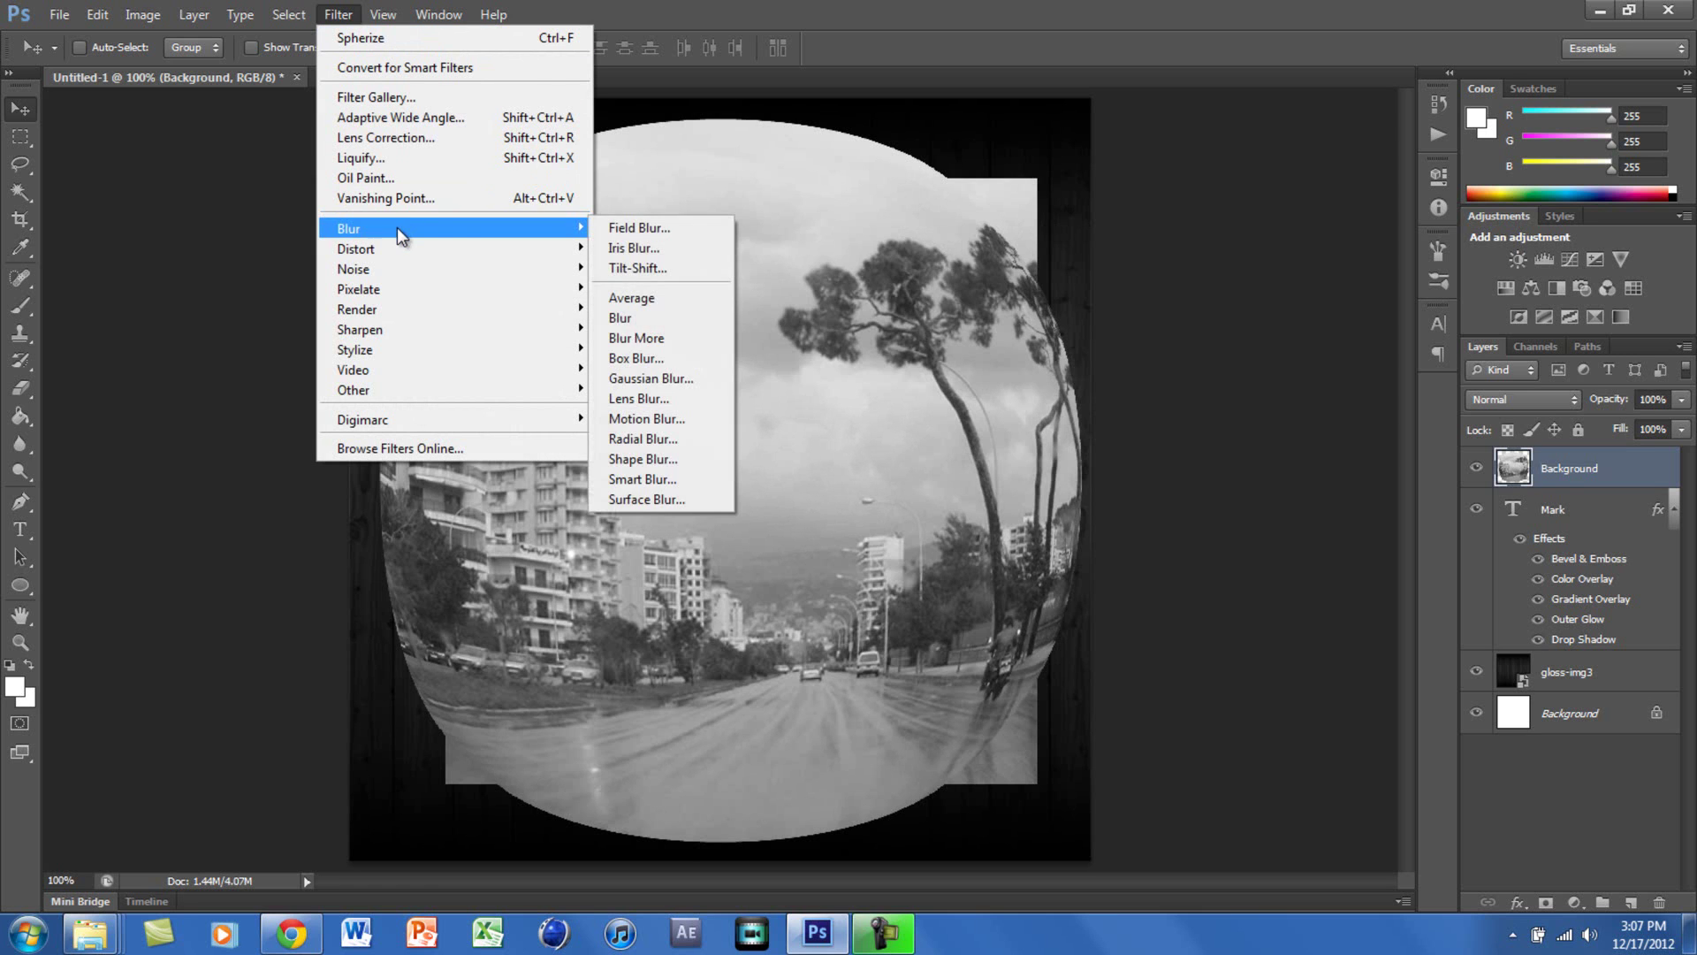
pyautogui.click(680, 439)
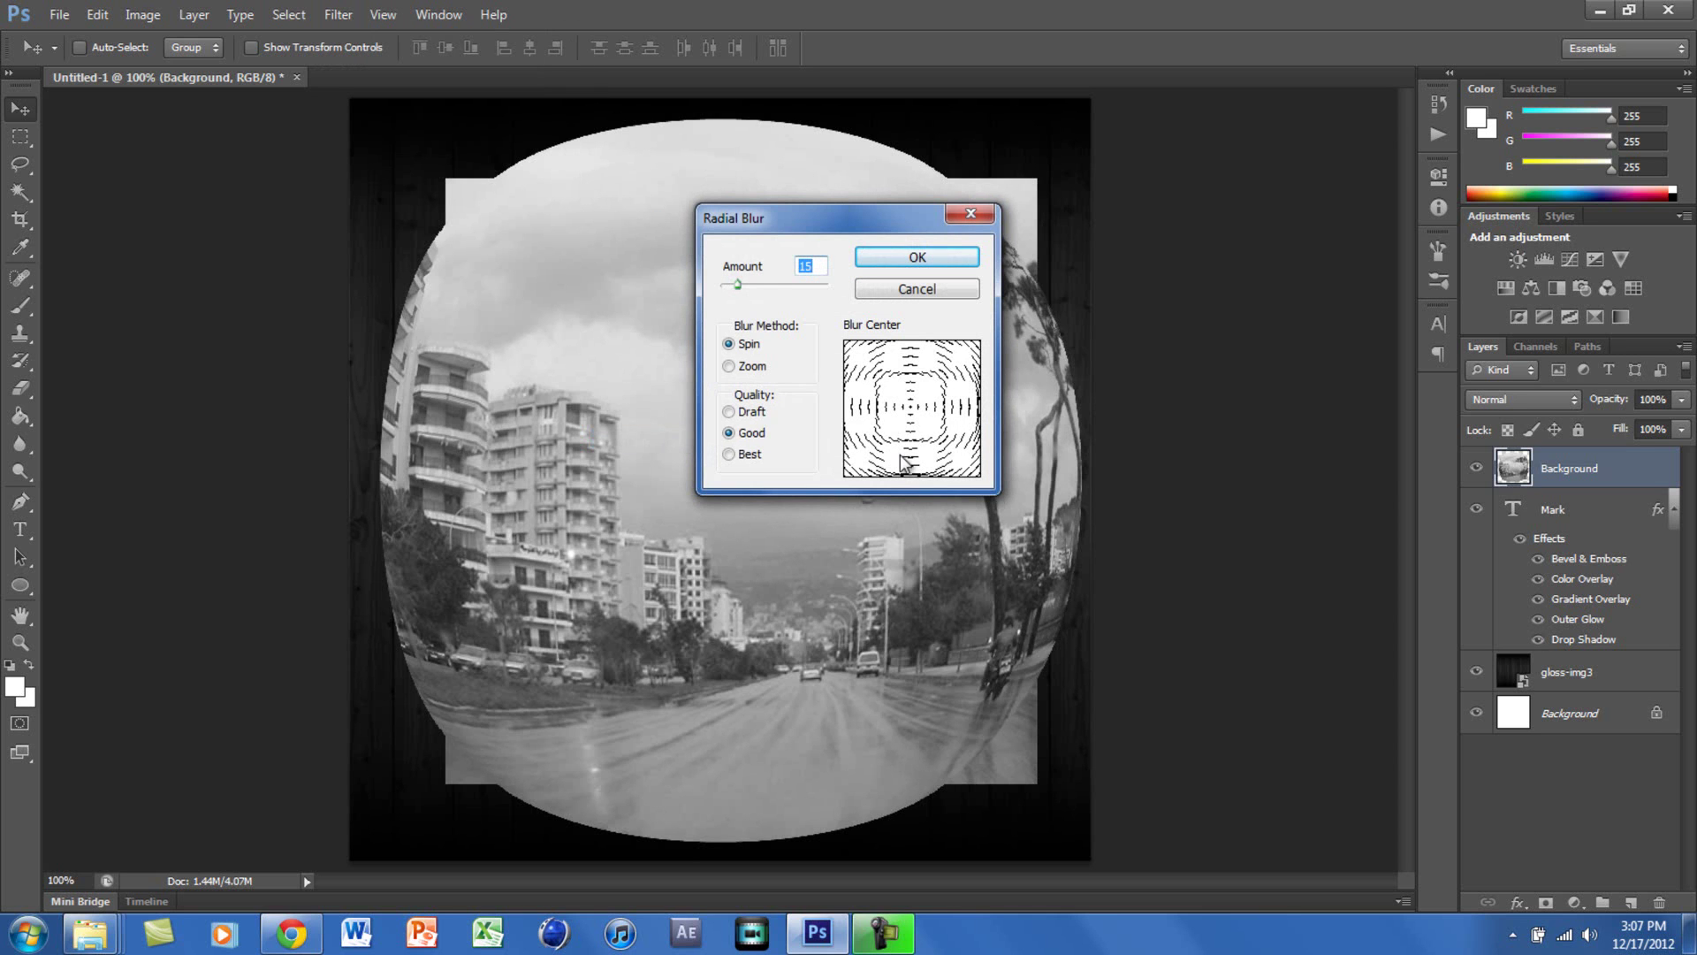
pyautogui.click(920, 262)
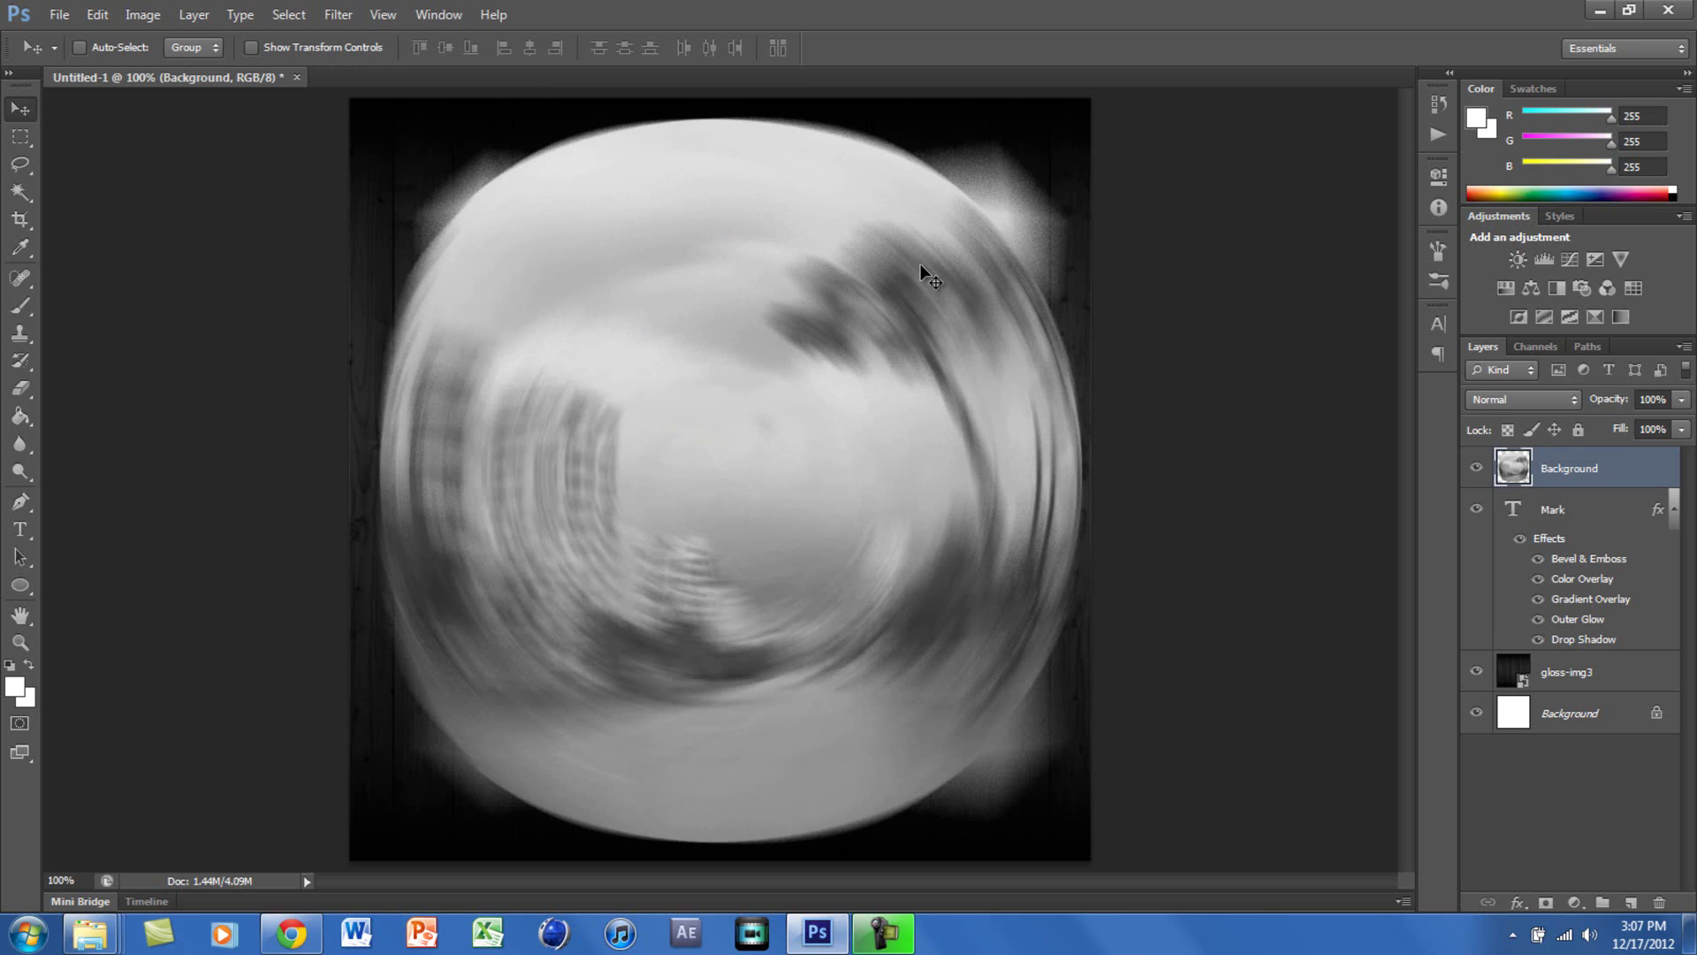
# - Define the swirled photo as Pattern 4, then hide the photo layer
pyautogui.click(97, 15)
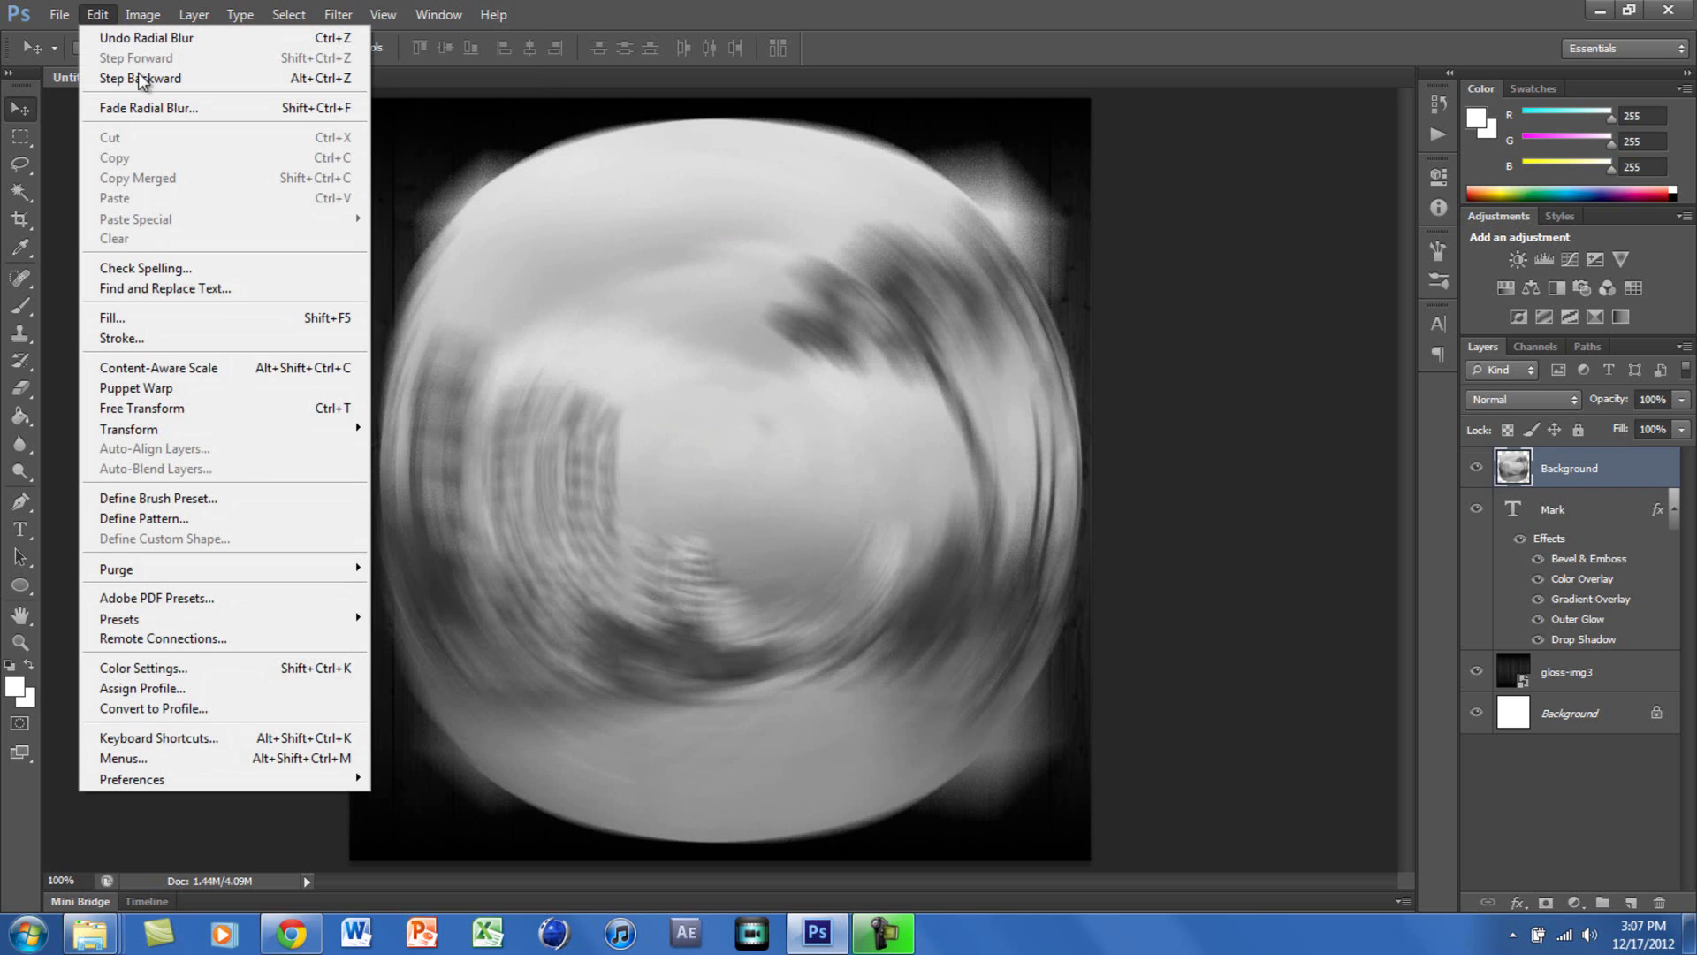
pyautogui.click(182, 517)
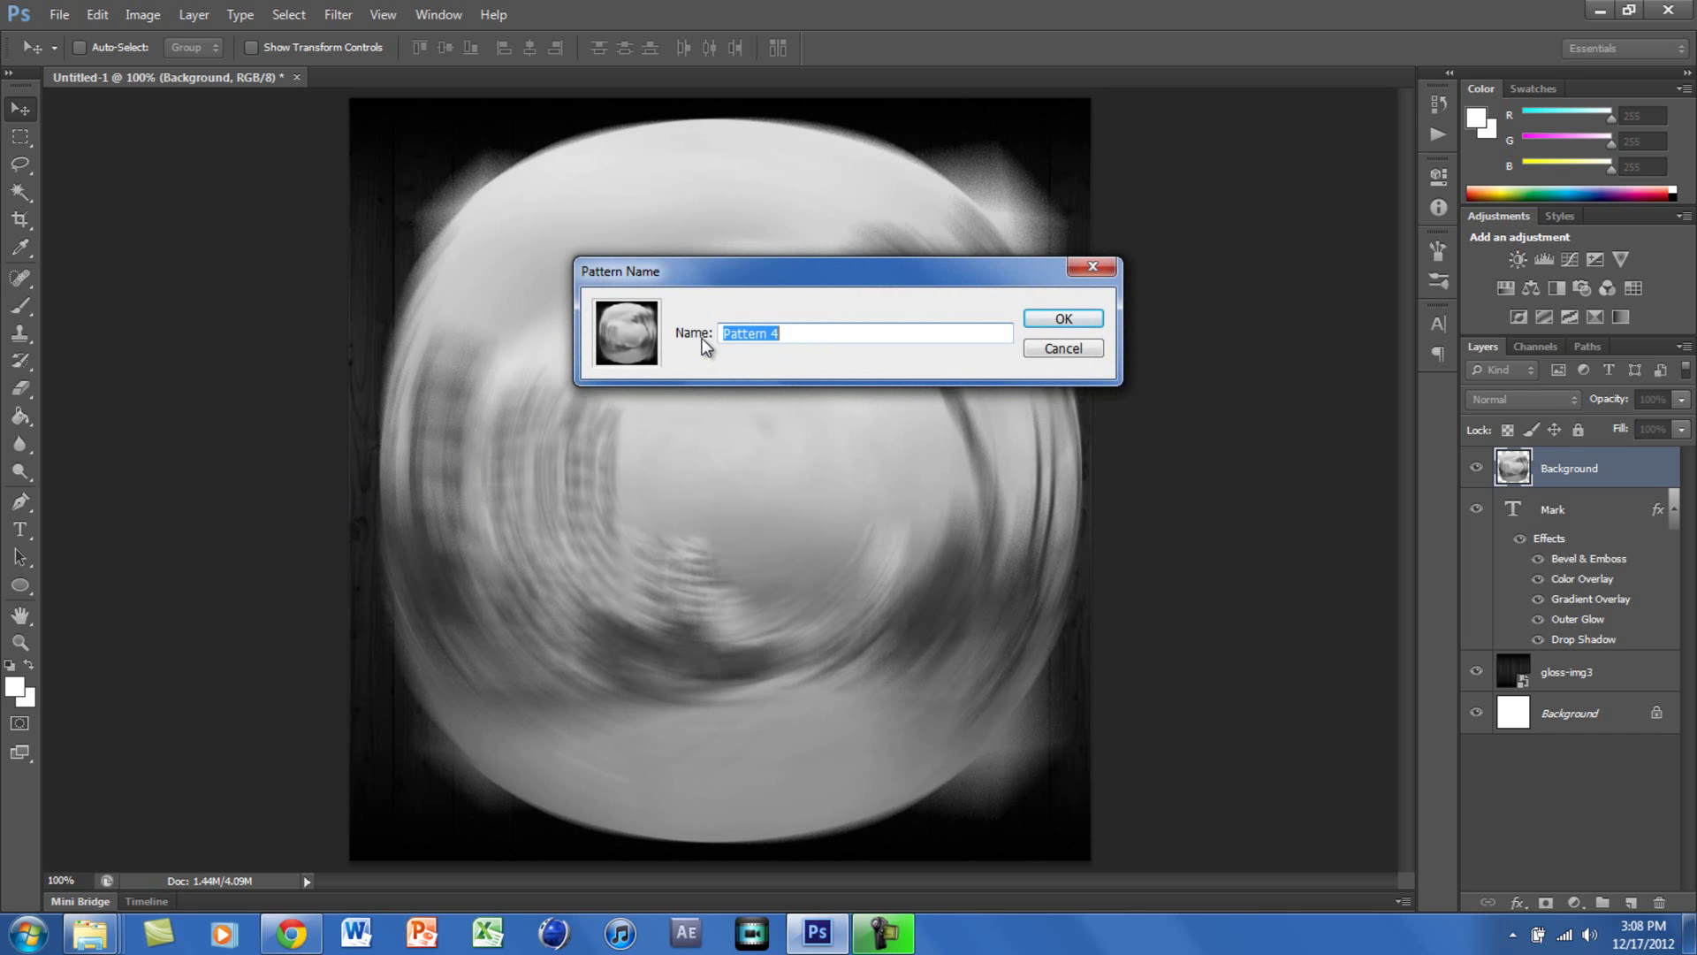
pyautogui.click(1093, 323)
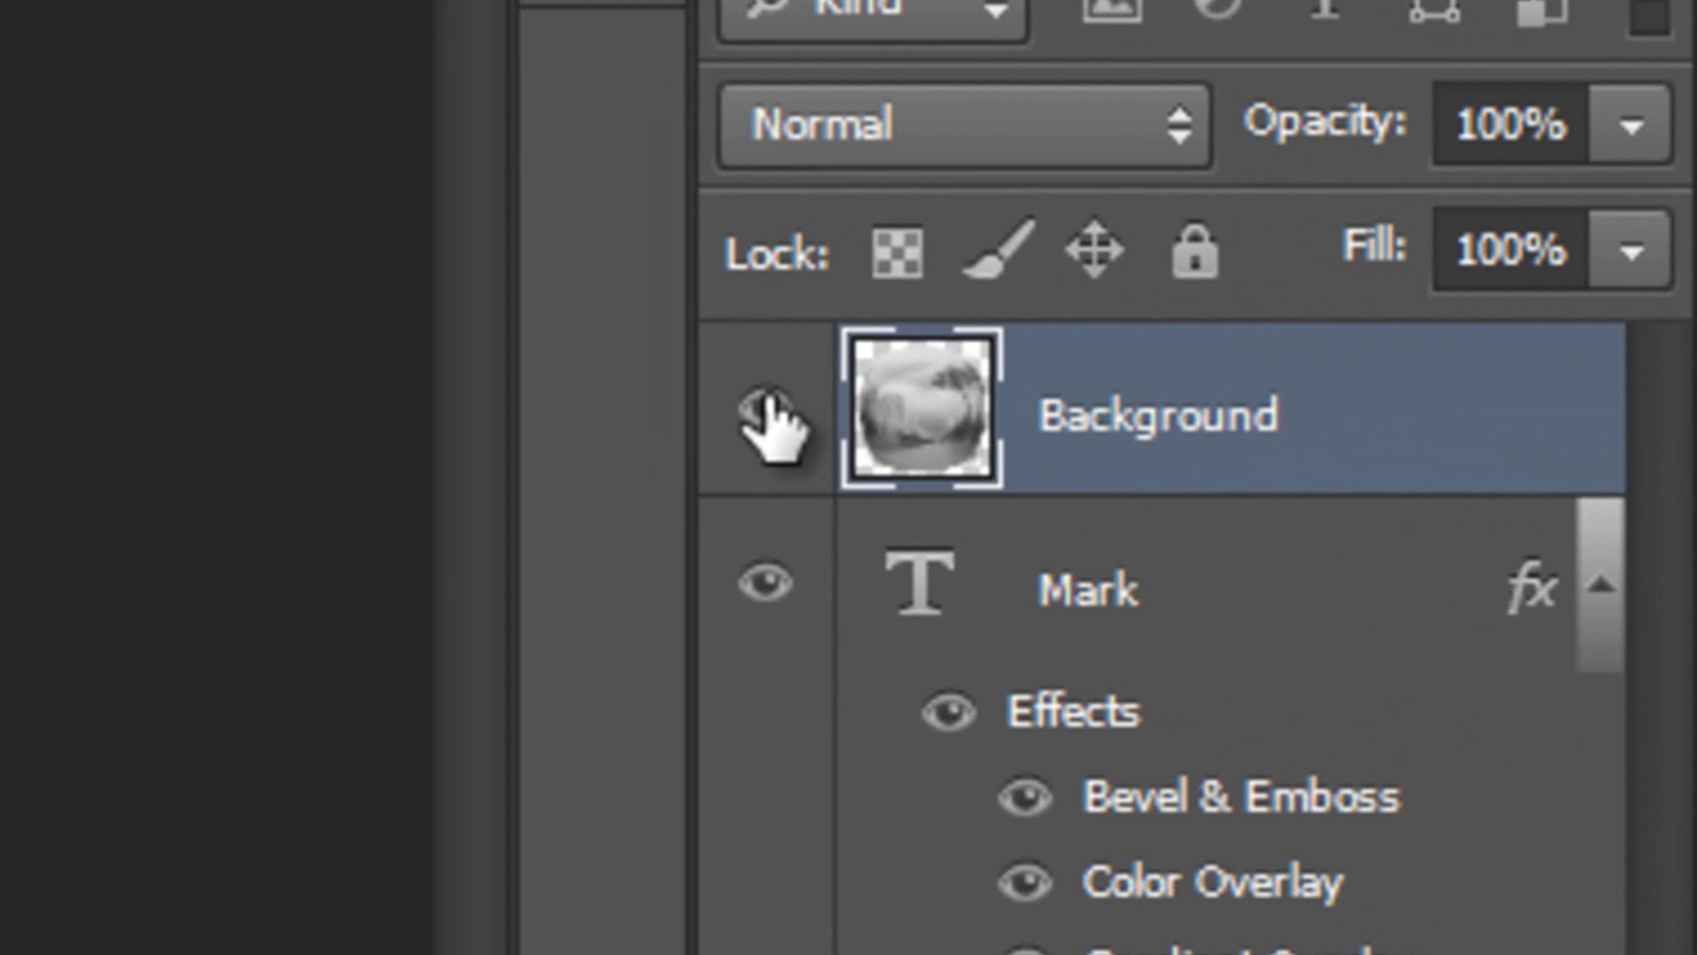
pyautogui.click(767, 414)
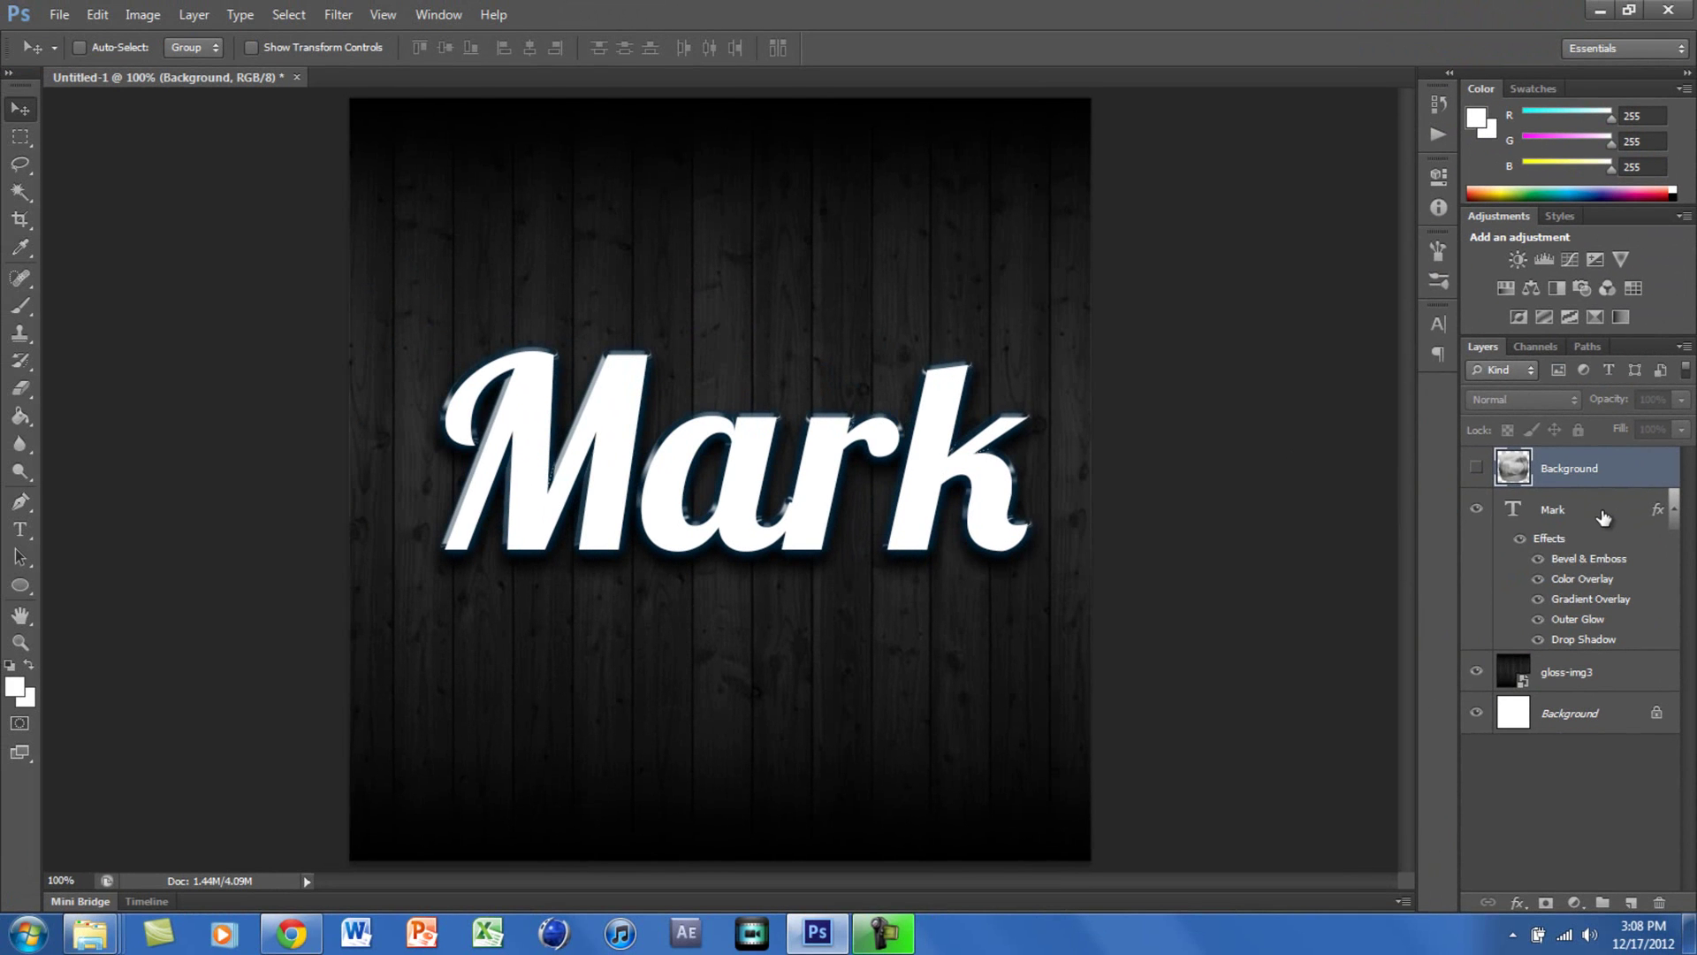
# - Give the Mark layer a Pattern Overlay using the swirled pattern at 75% opacity, 53% scale
pyautogui.click(1603, 516)
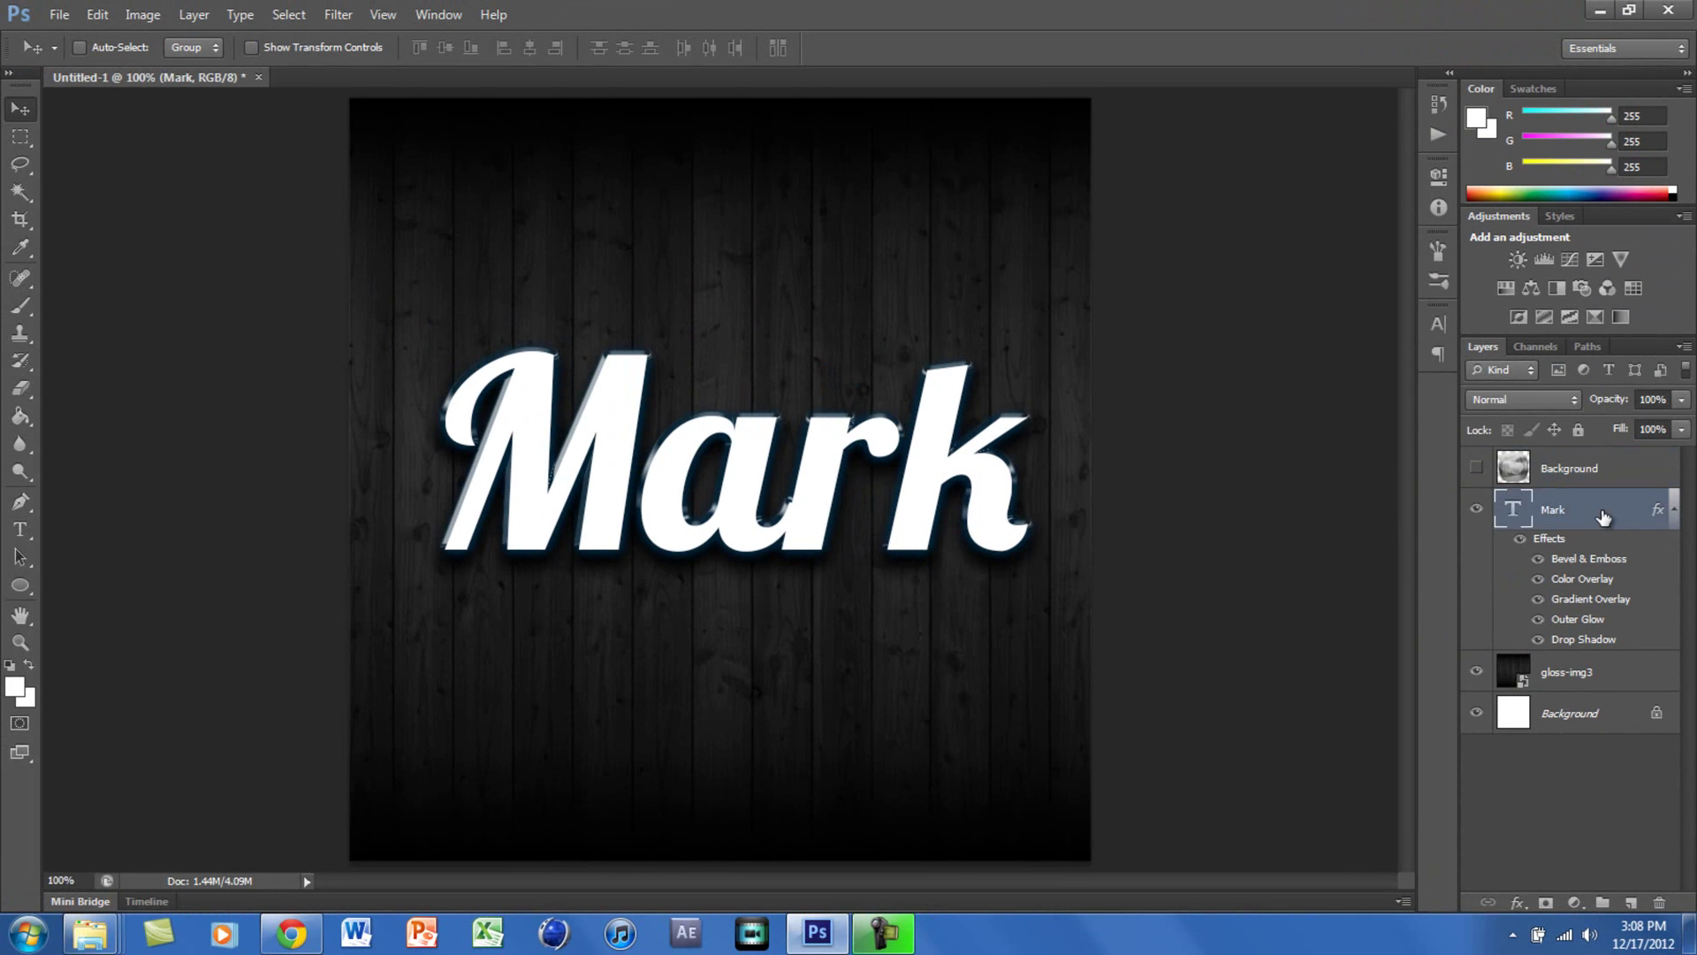
pyautogui.rightClick(1603, 512)
pyautogui.click(1480, 135)
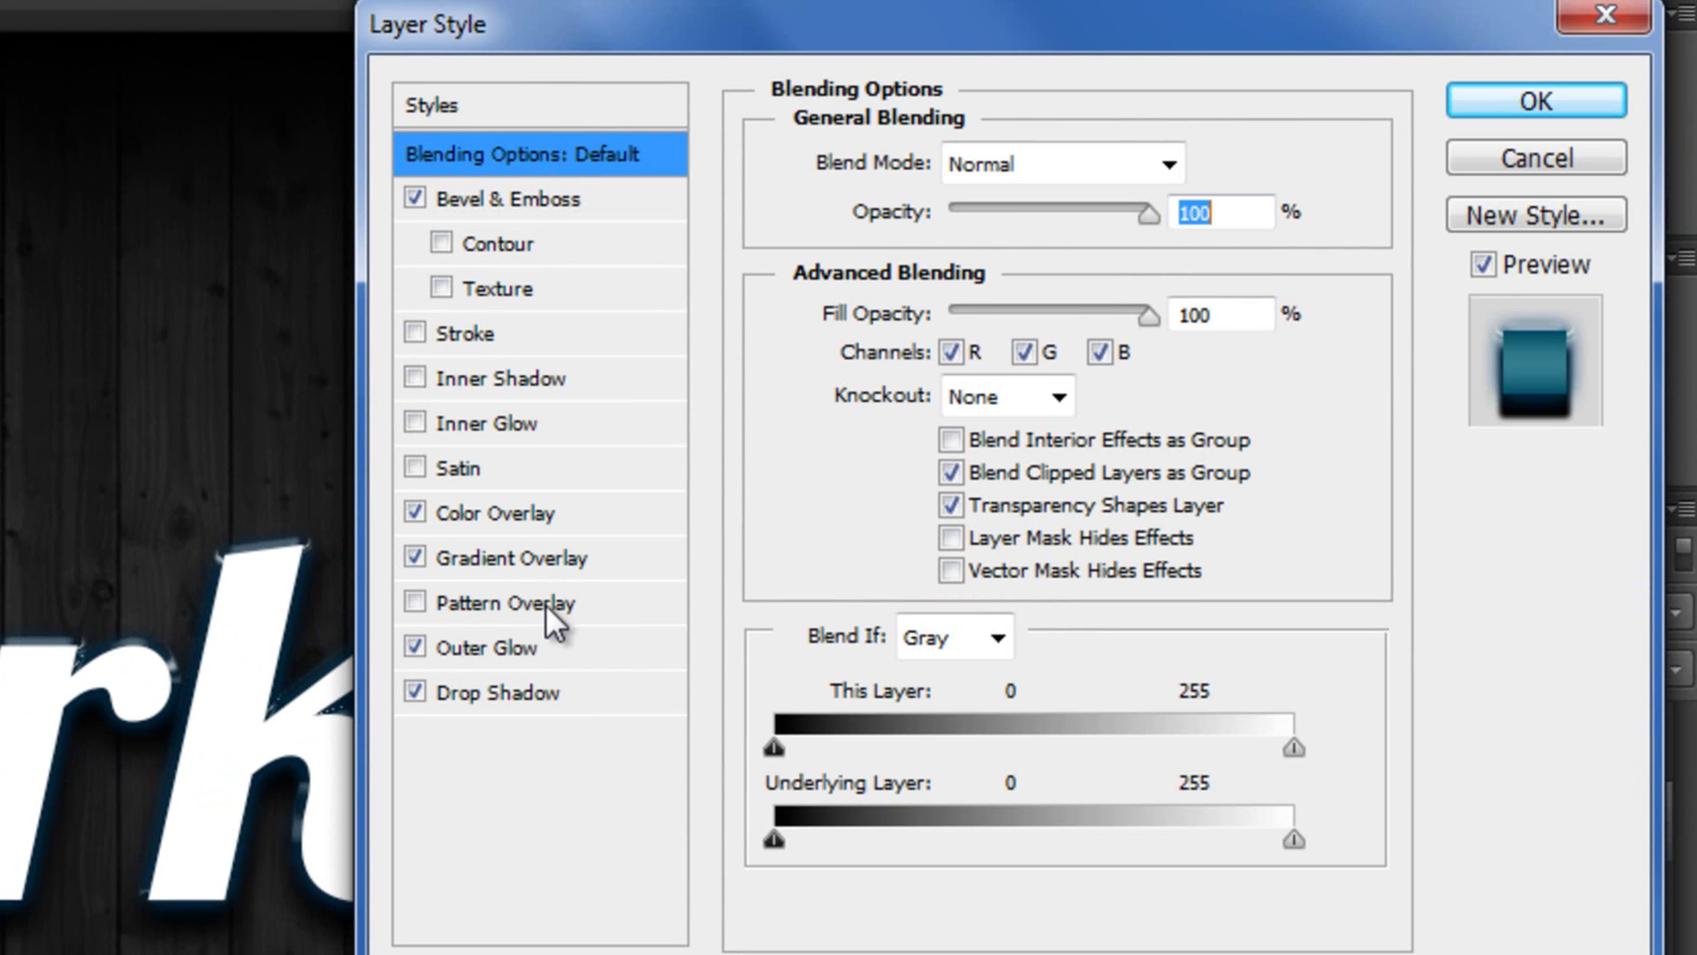
pyautogui.click(544, 602)
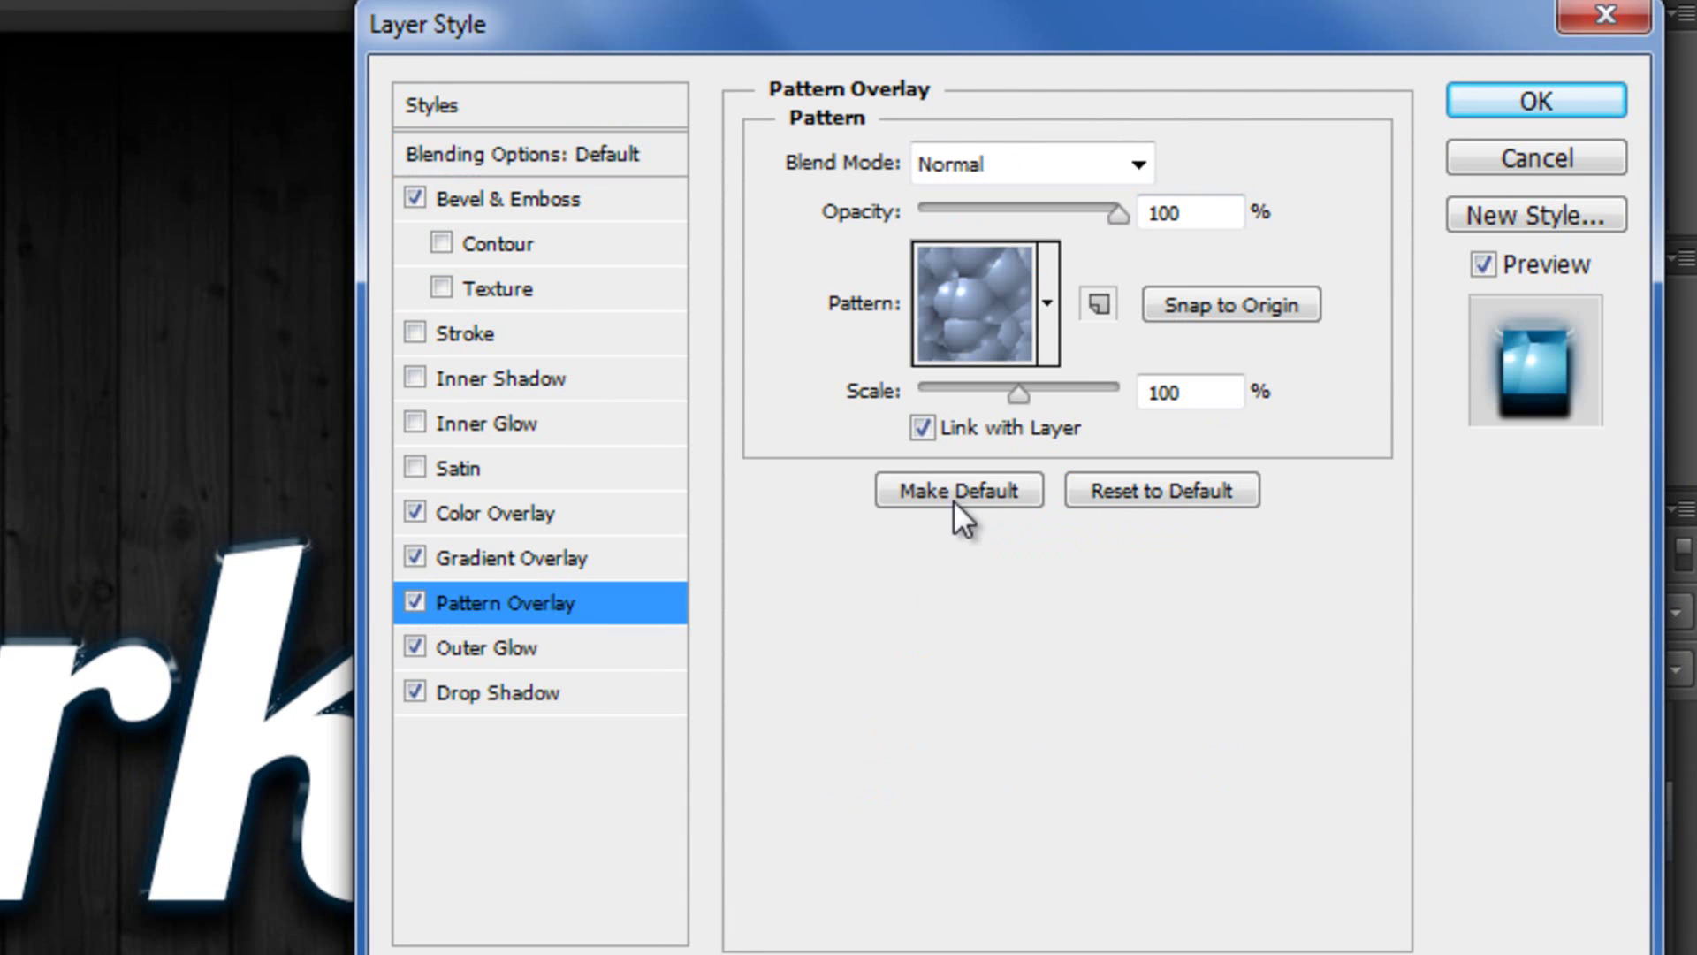
pyautogui.click(1047, 303)
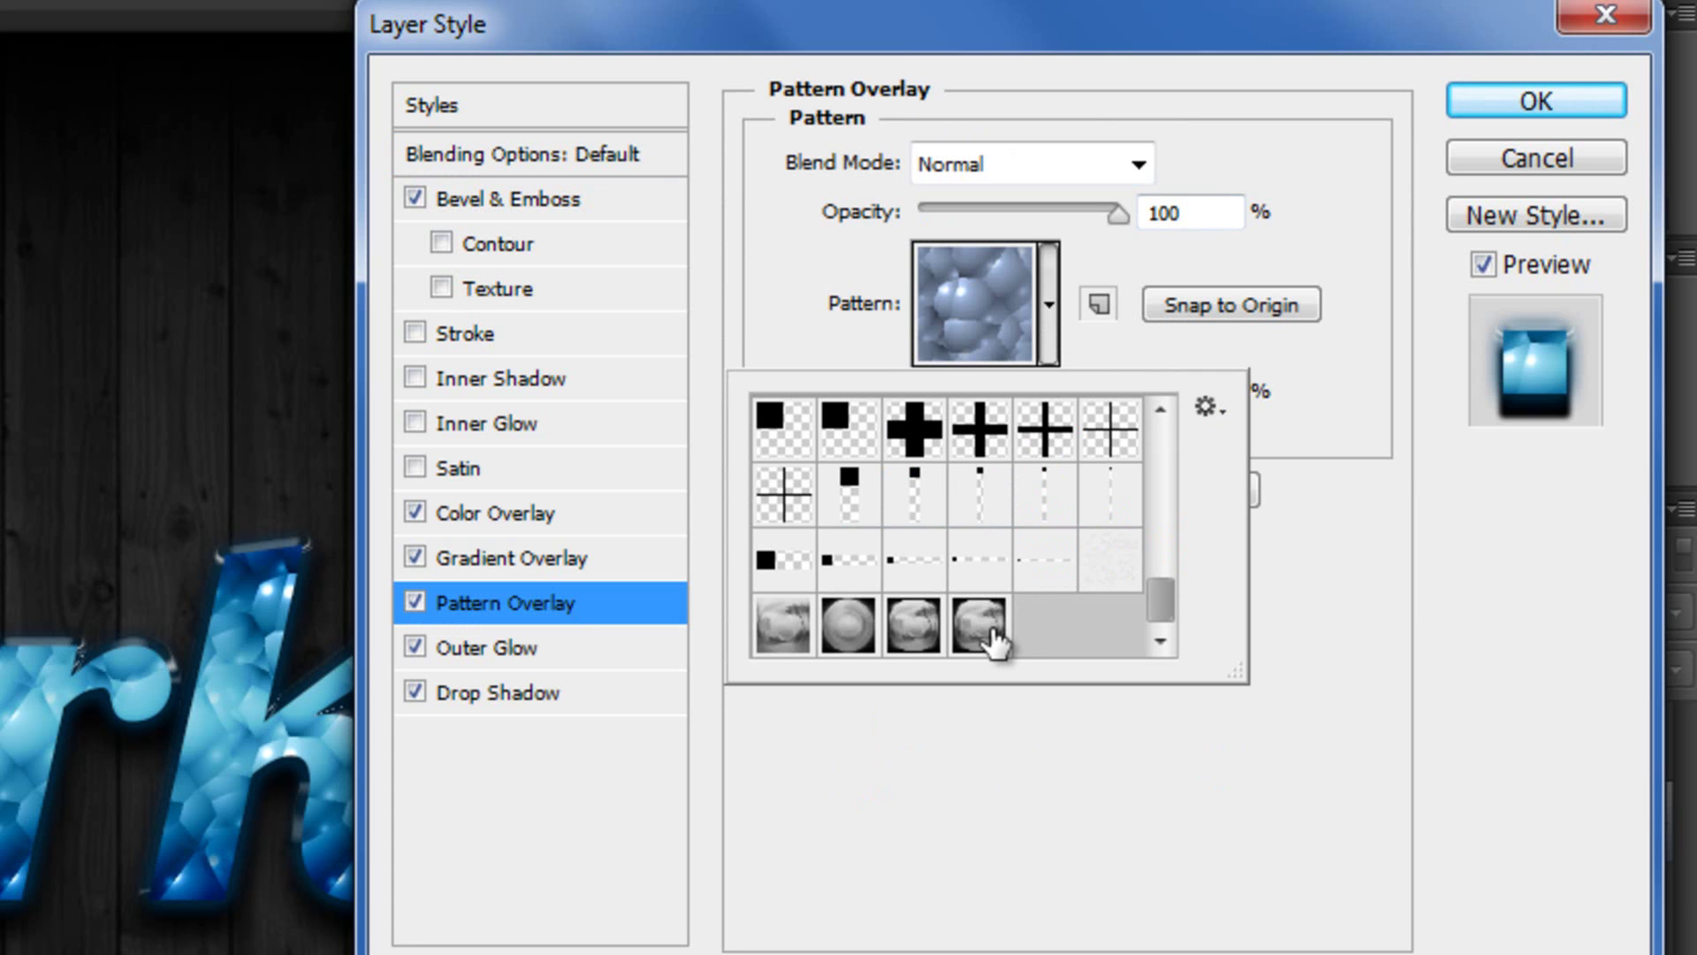
pyautogui.click(992, 632)
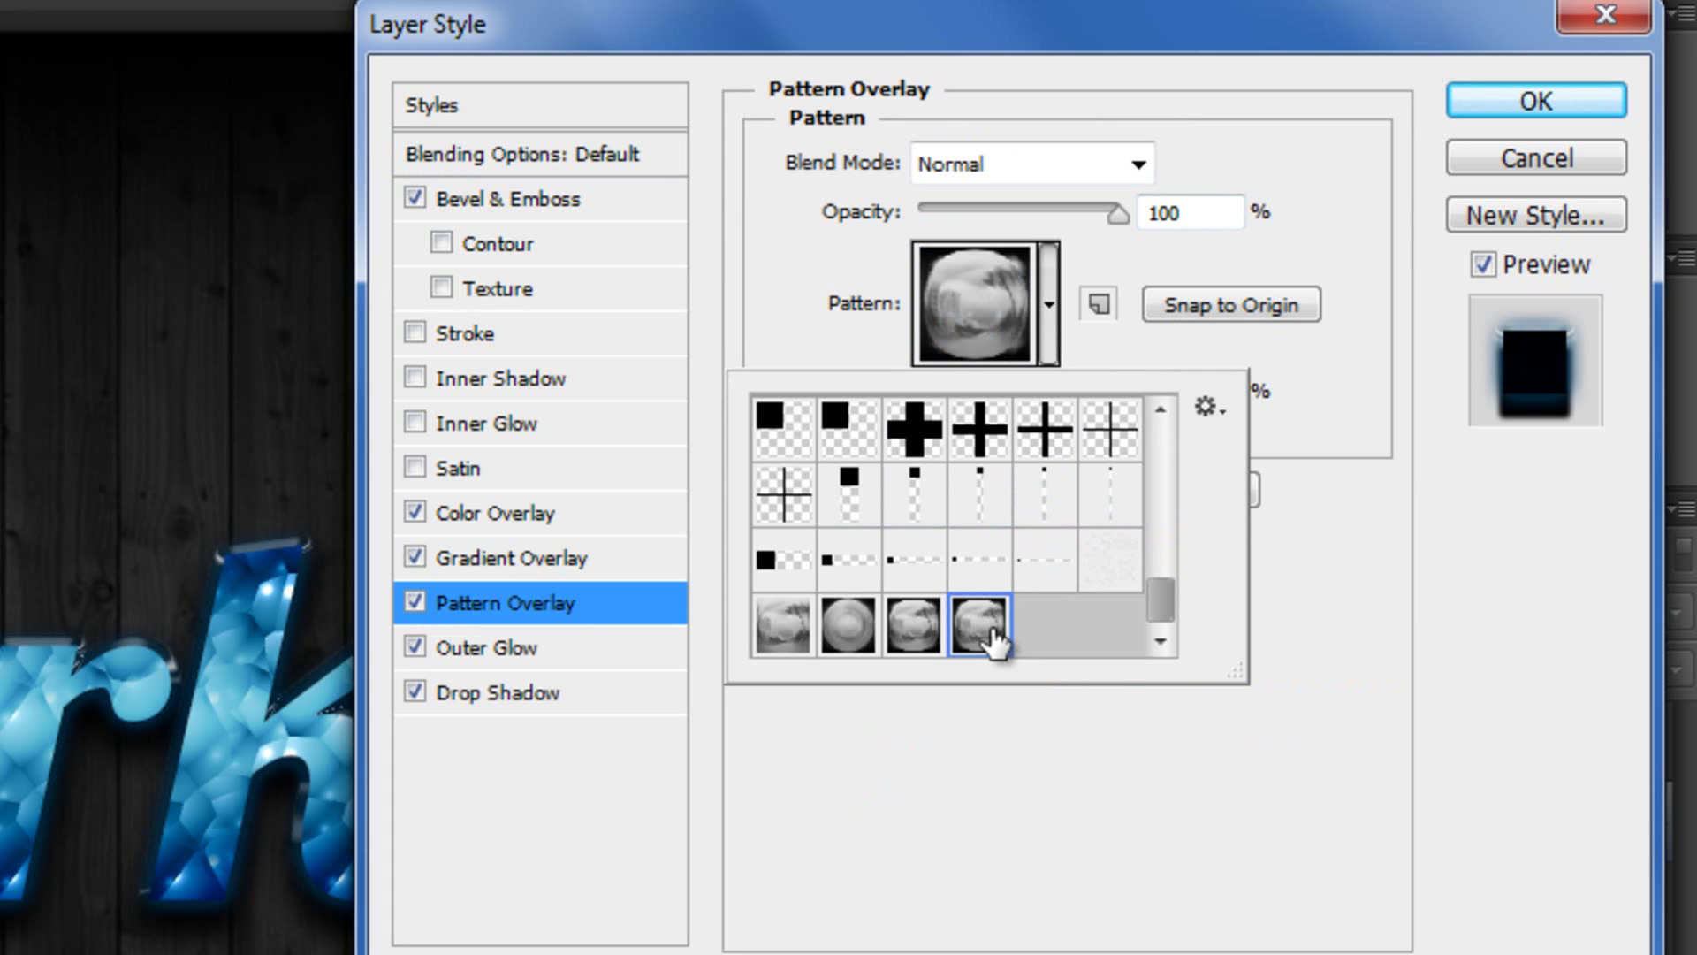
pyautogui.click(1044, 294)
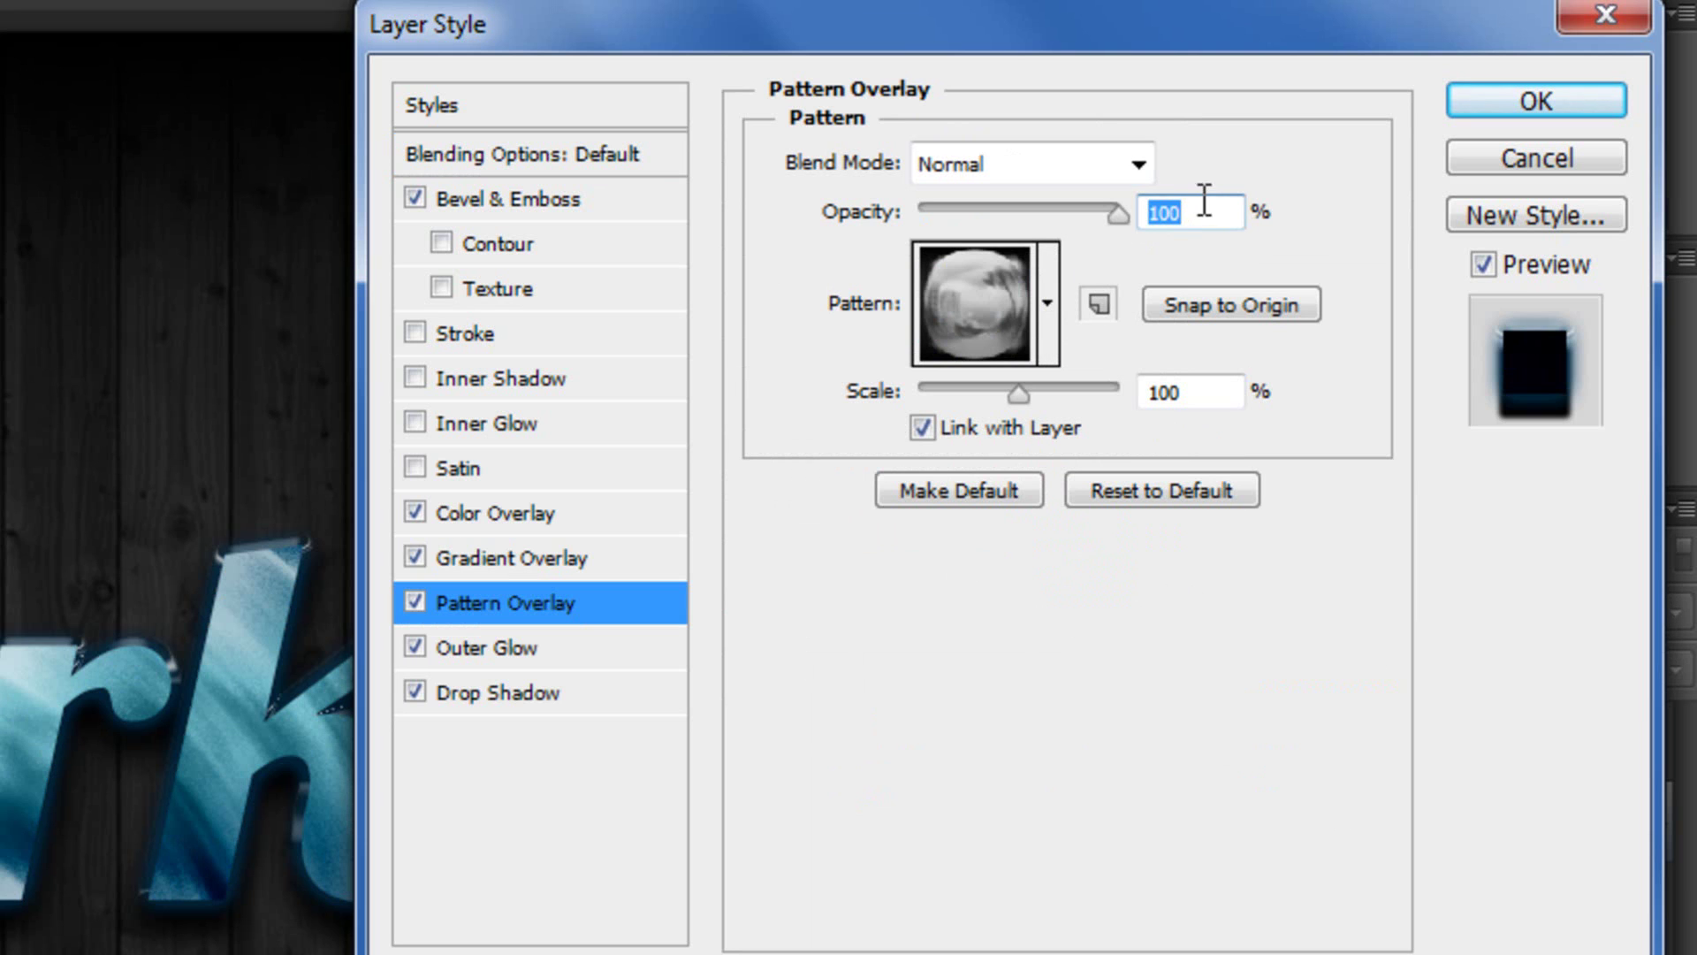
pyautogui.write('75')
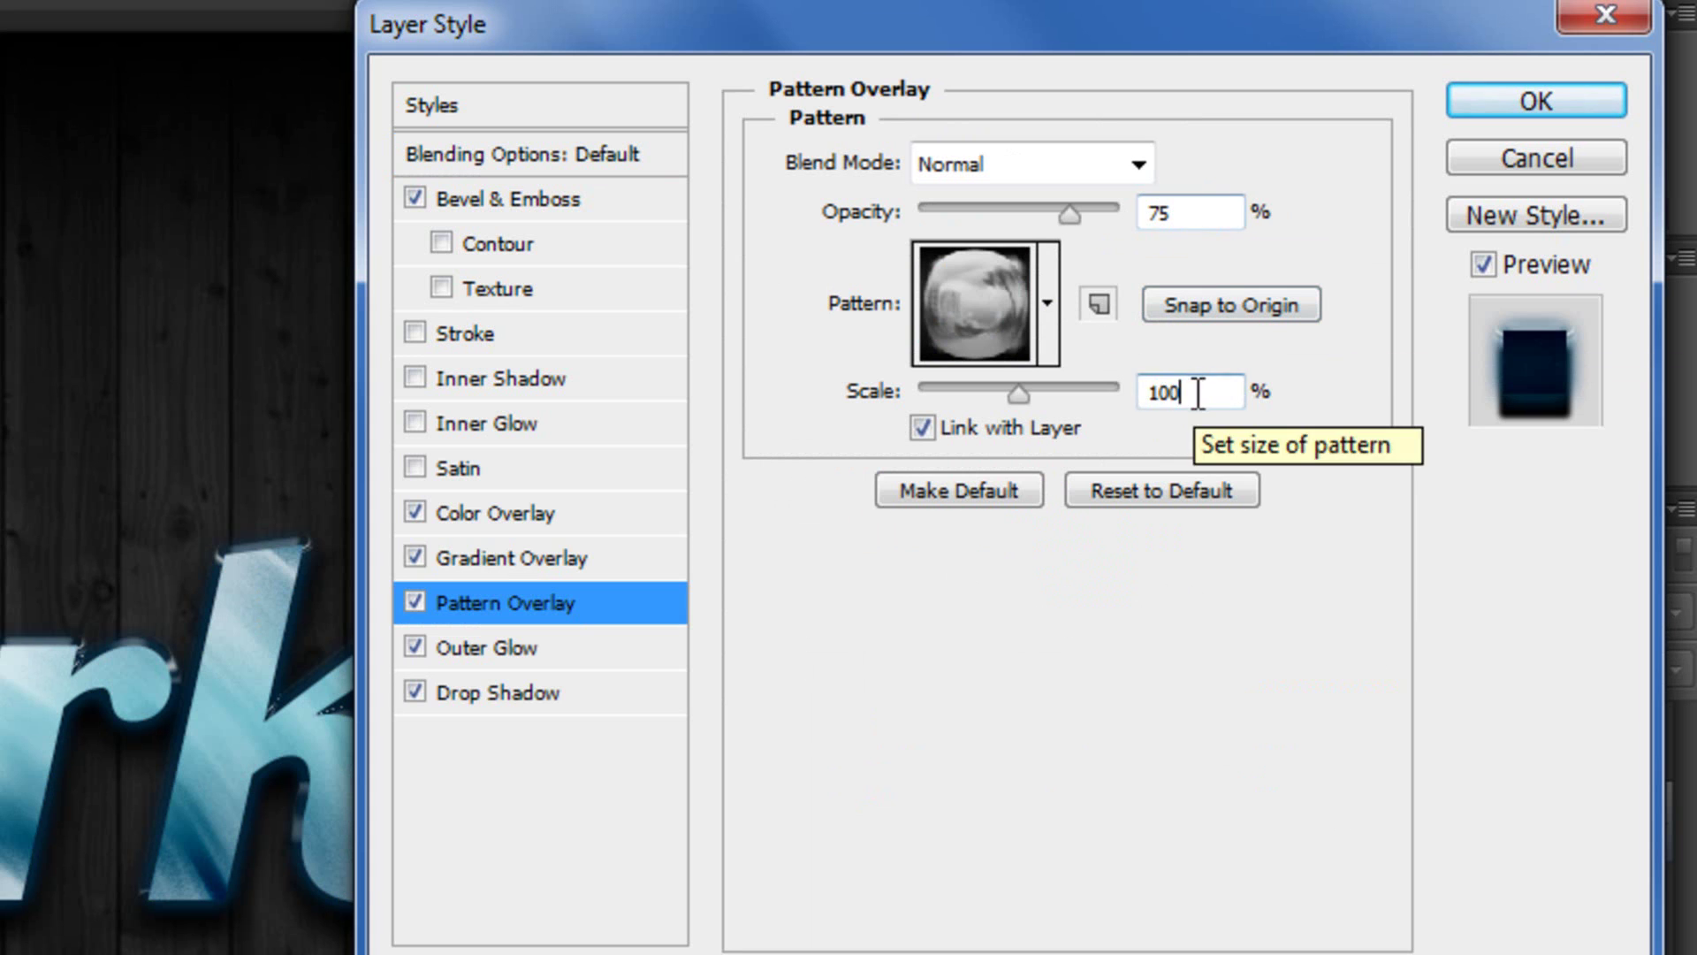
pyautogui.doubleClick(1193, 392)
pyautogui.write('53')
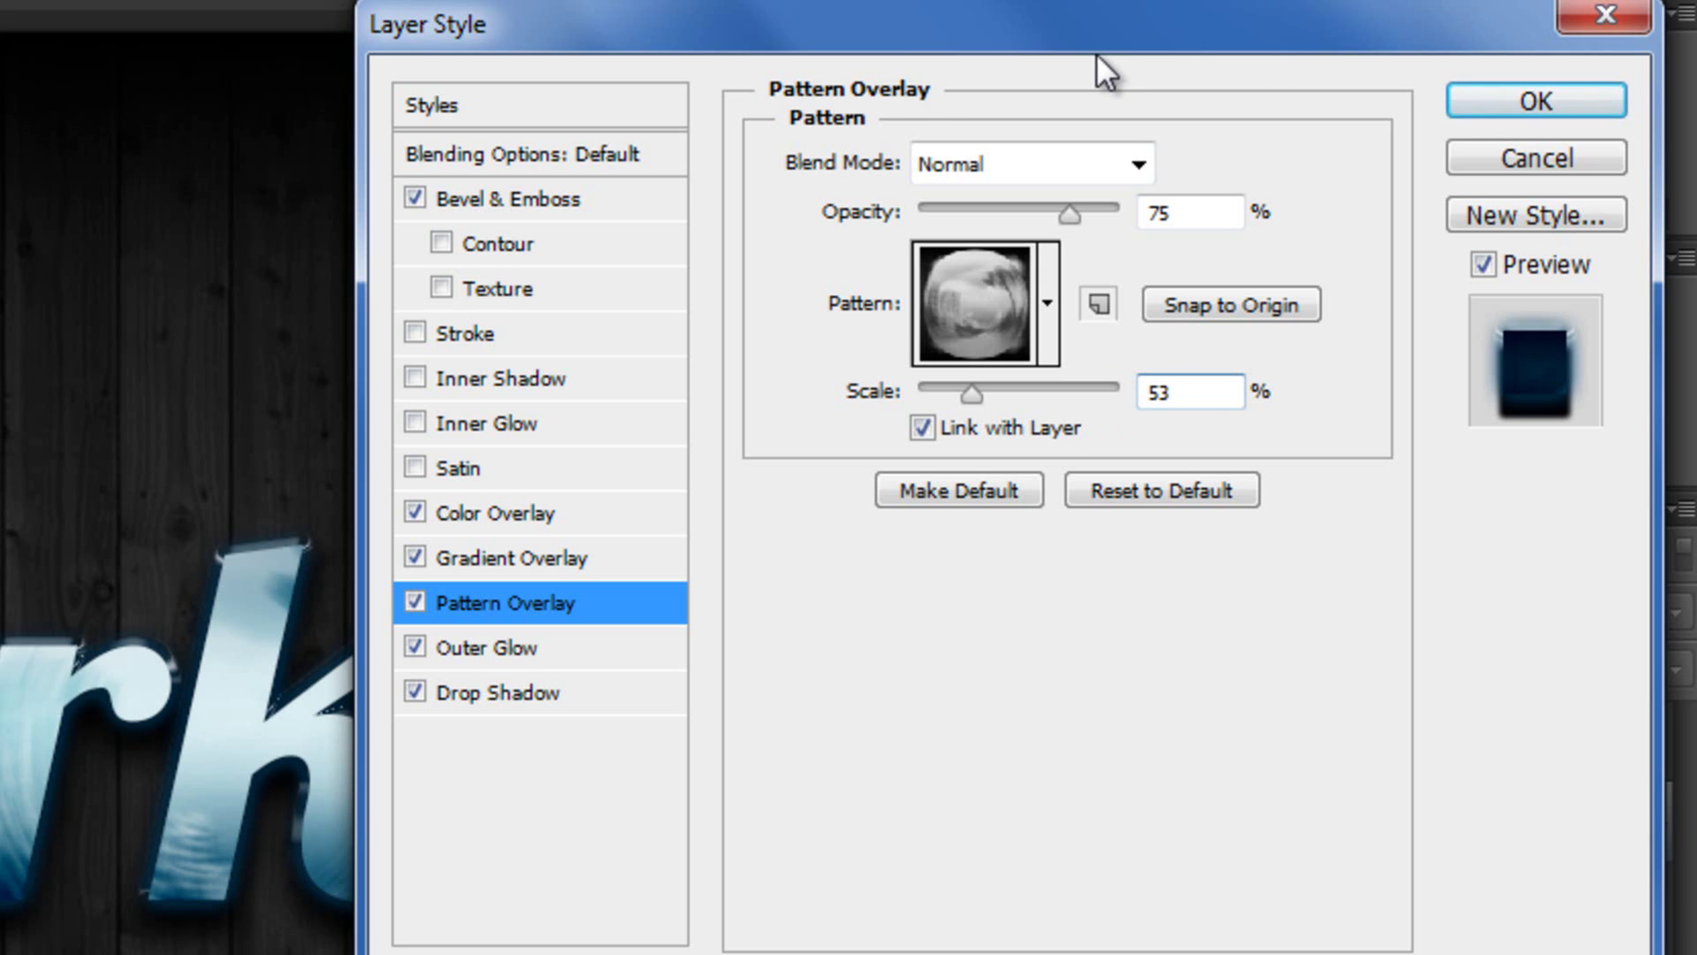
# - Add a 3 px centre-positioned stroke with Gradient fill type and bring up its gradient
pyautogui.click(453, 332)
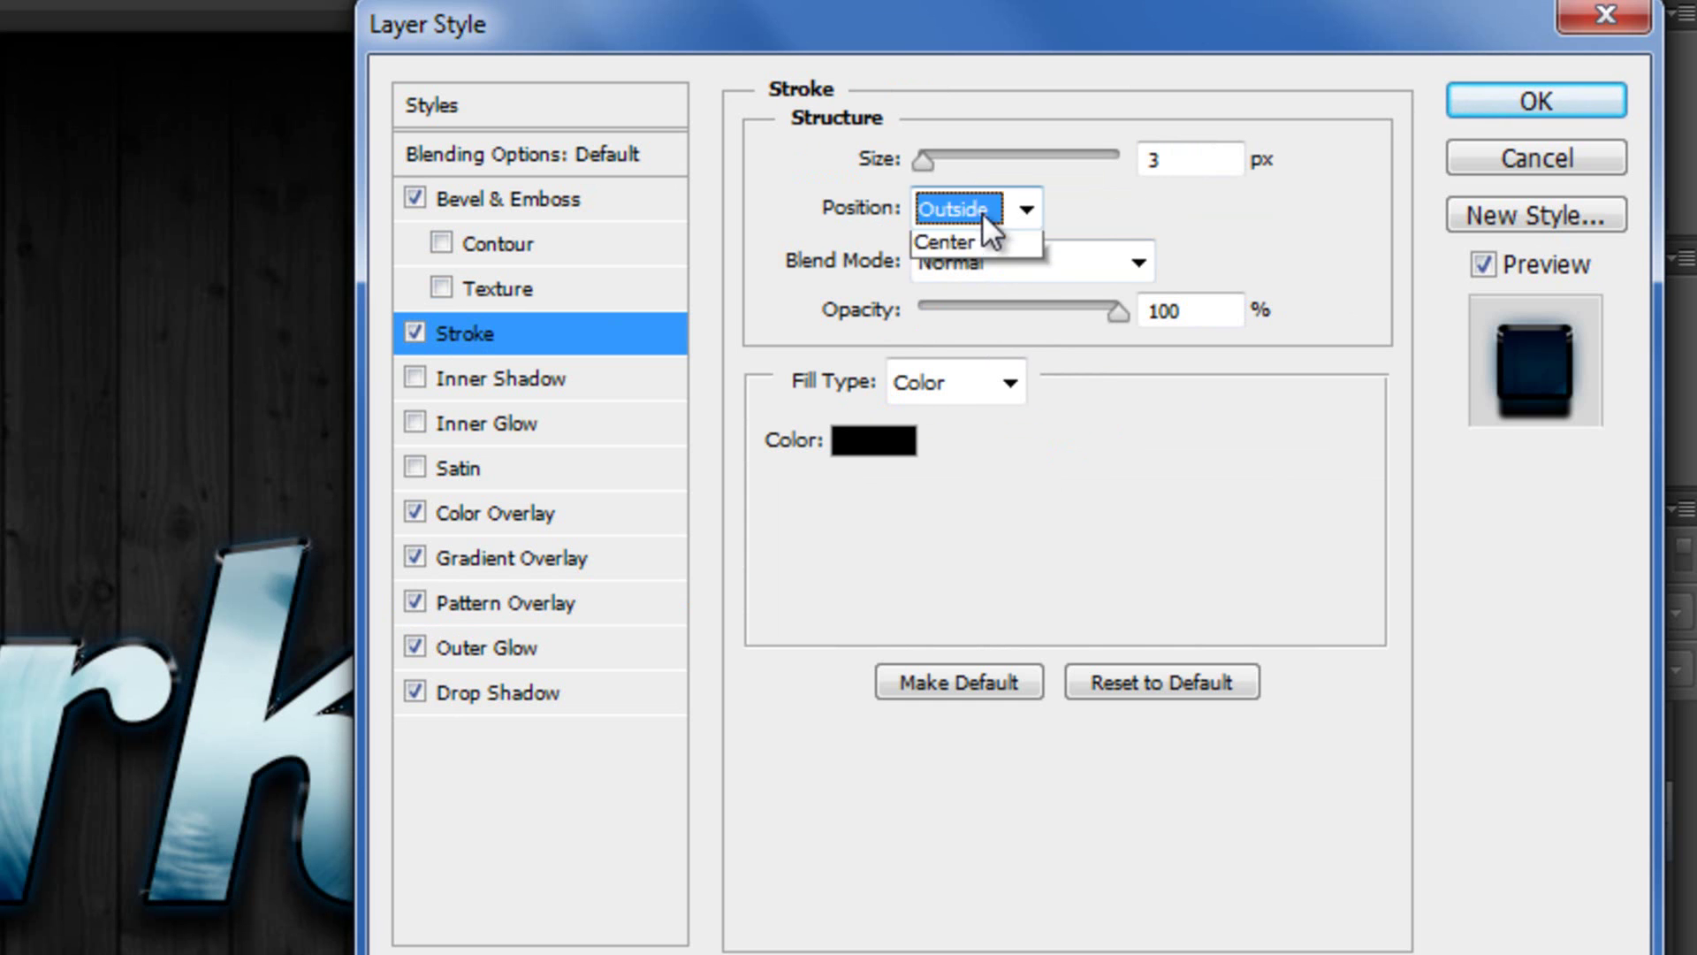
pyautogui.click(983, 212)
pyautogui.click(979, 318)
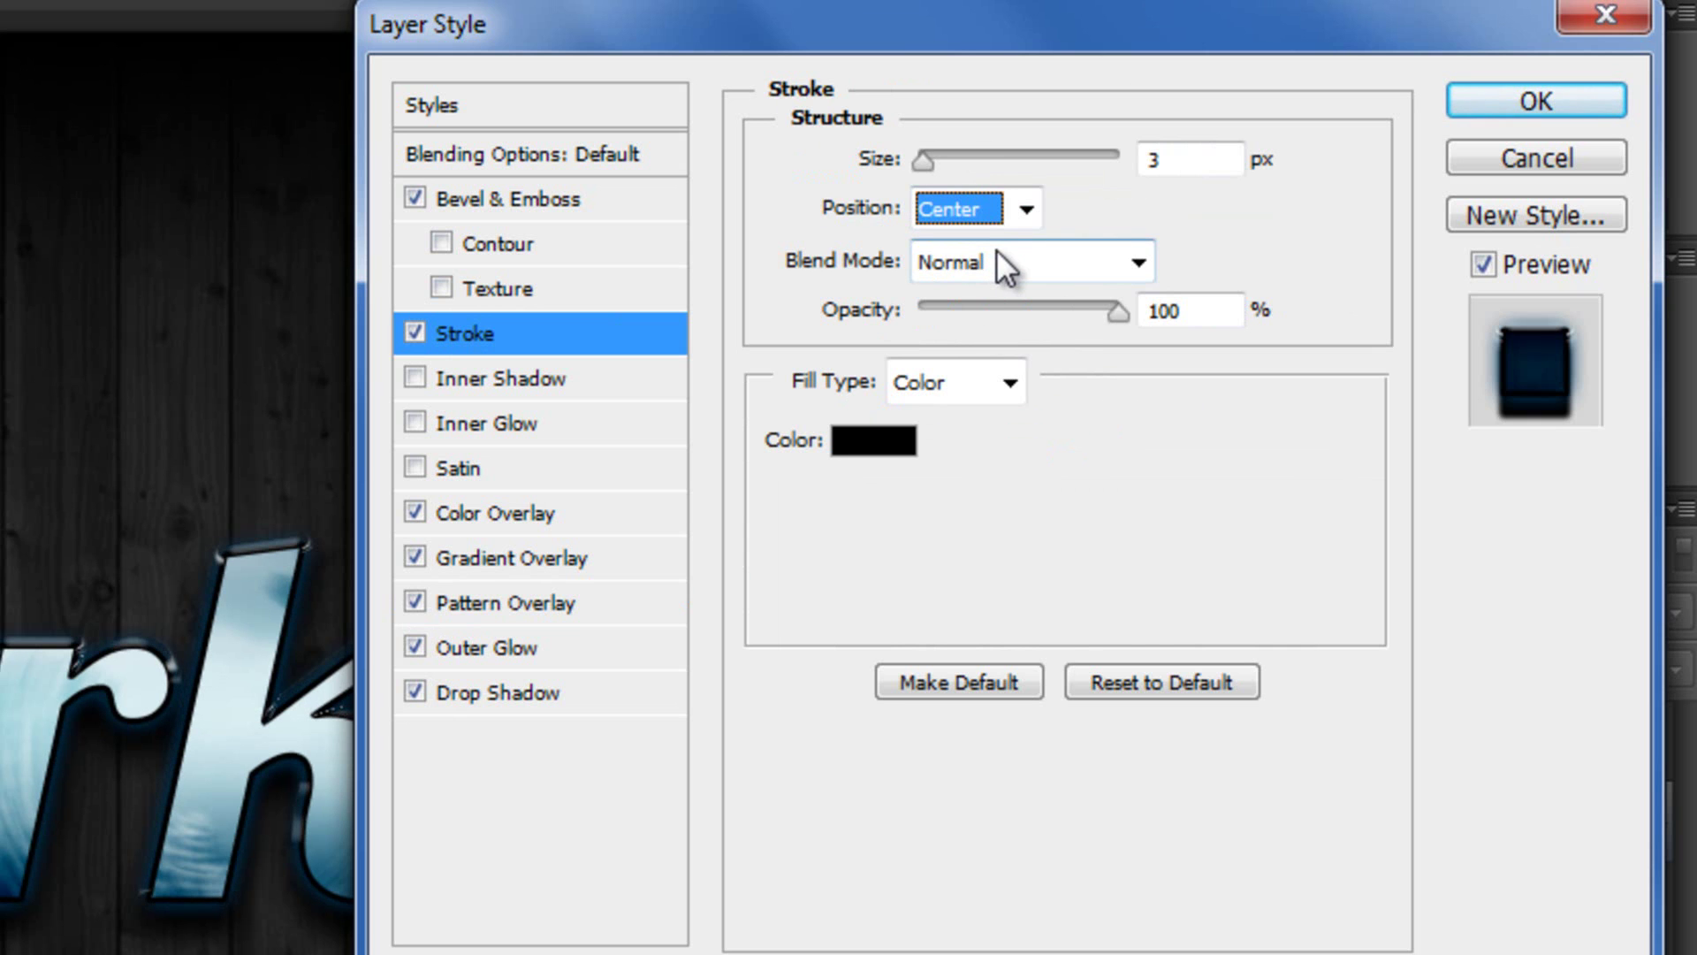
pyautogui.click(924, 383)
pyautogui.click(926, 464)
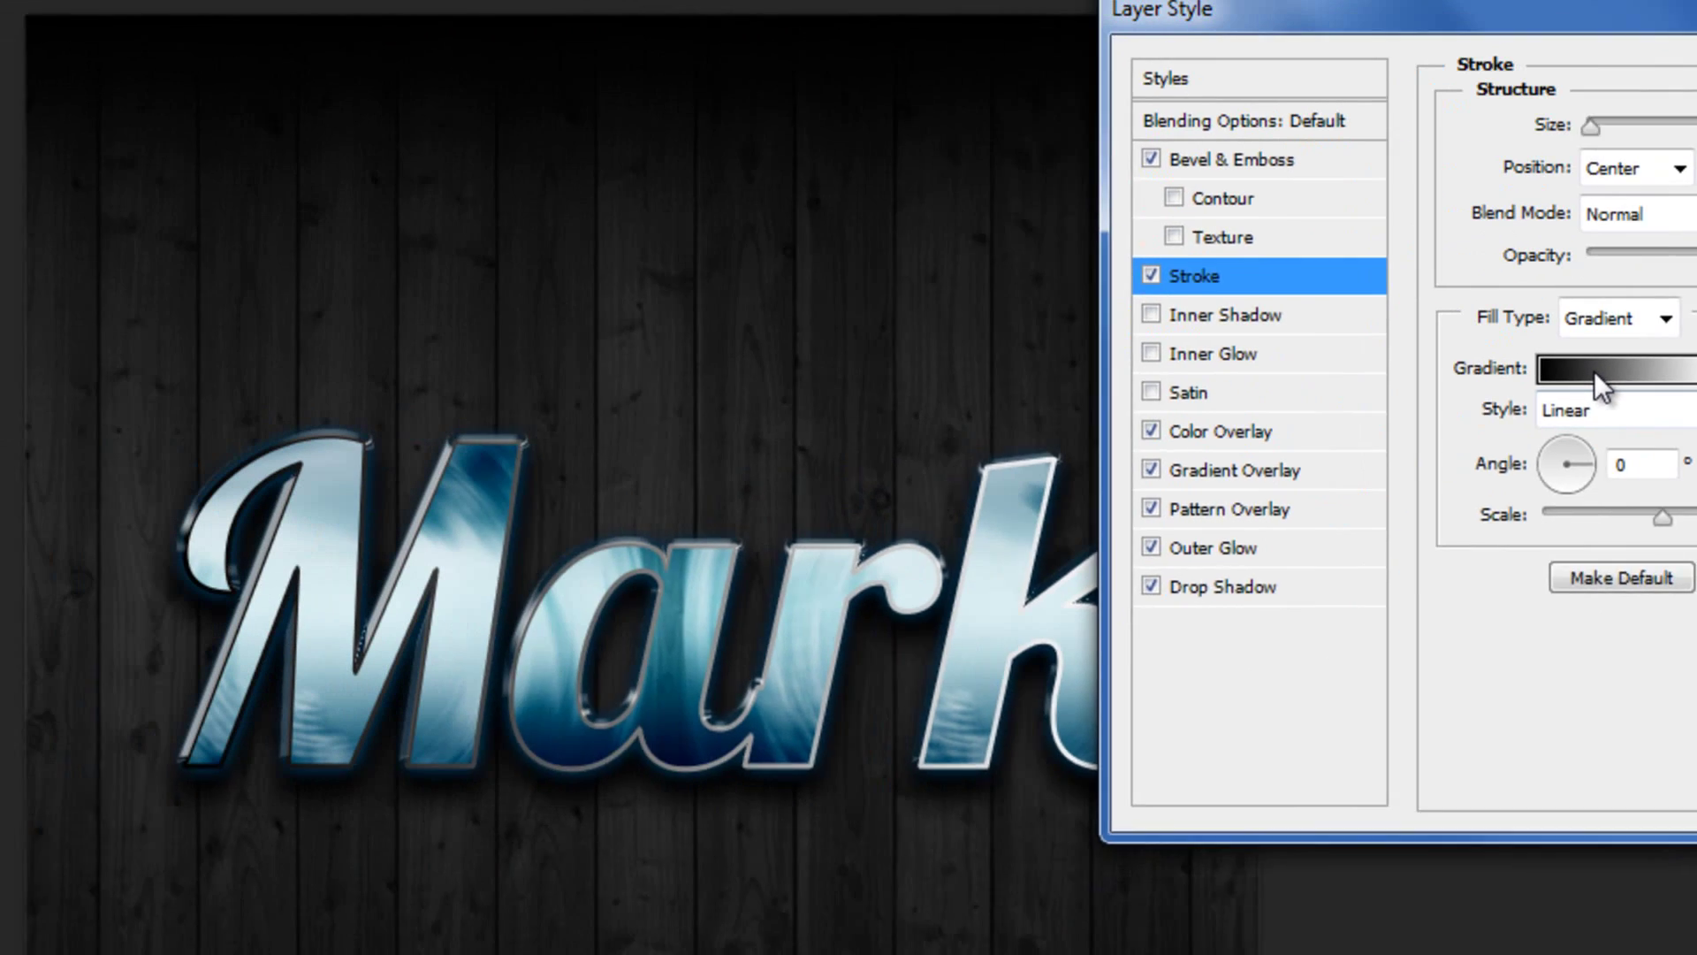
pyautogui.click(928, 439)
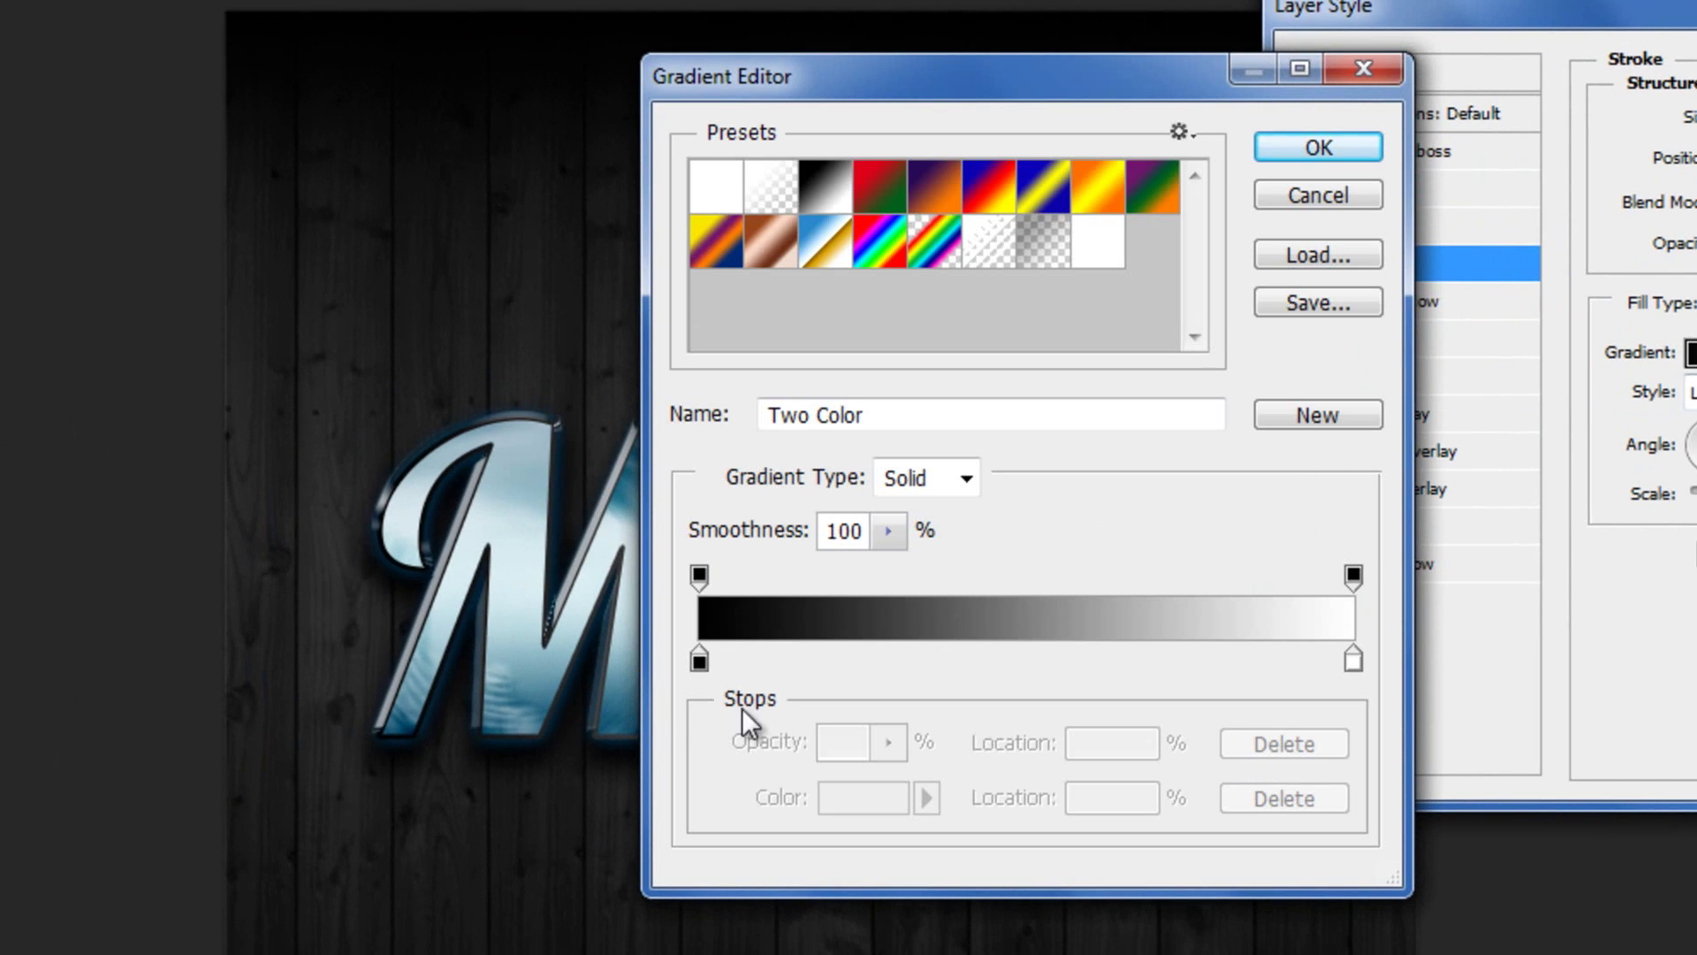
# - Move the left stop in to about 8% and add seven more stops along the gradient
pyautogui.click(699, 659)
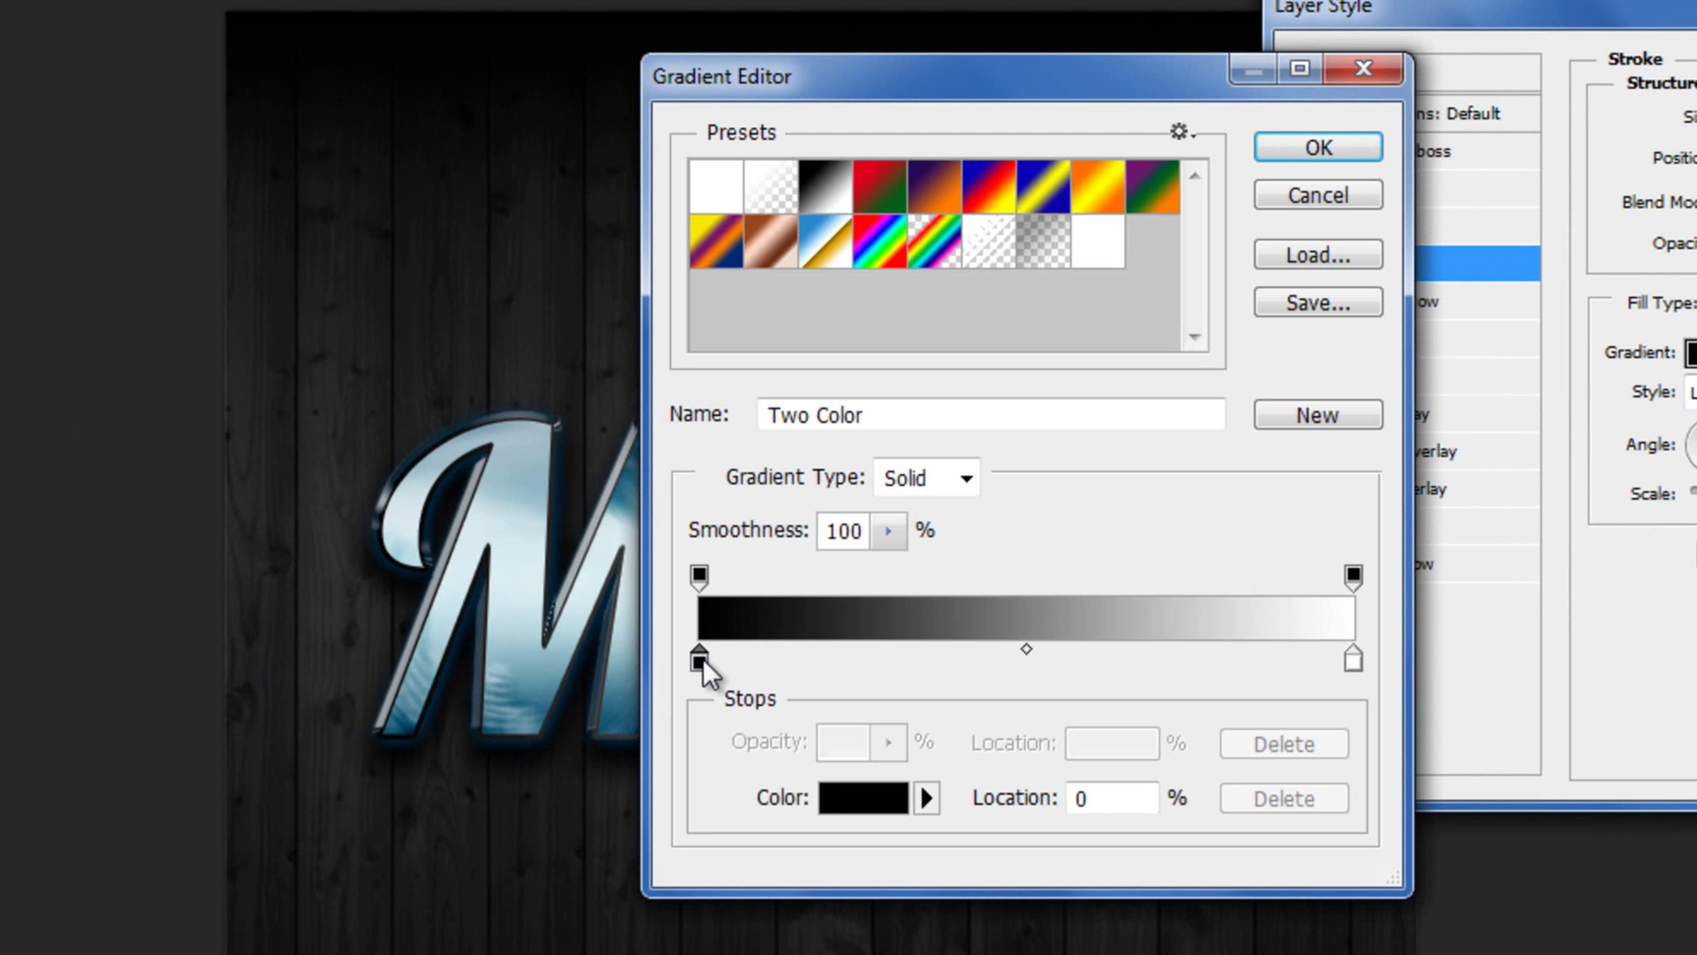
pyautogui.moveTo(704, 661); pyautogui.dragTo(752, 658)
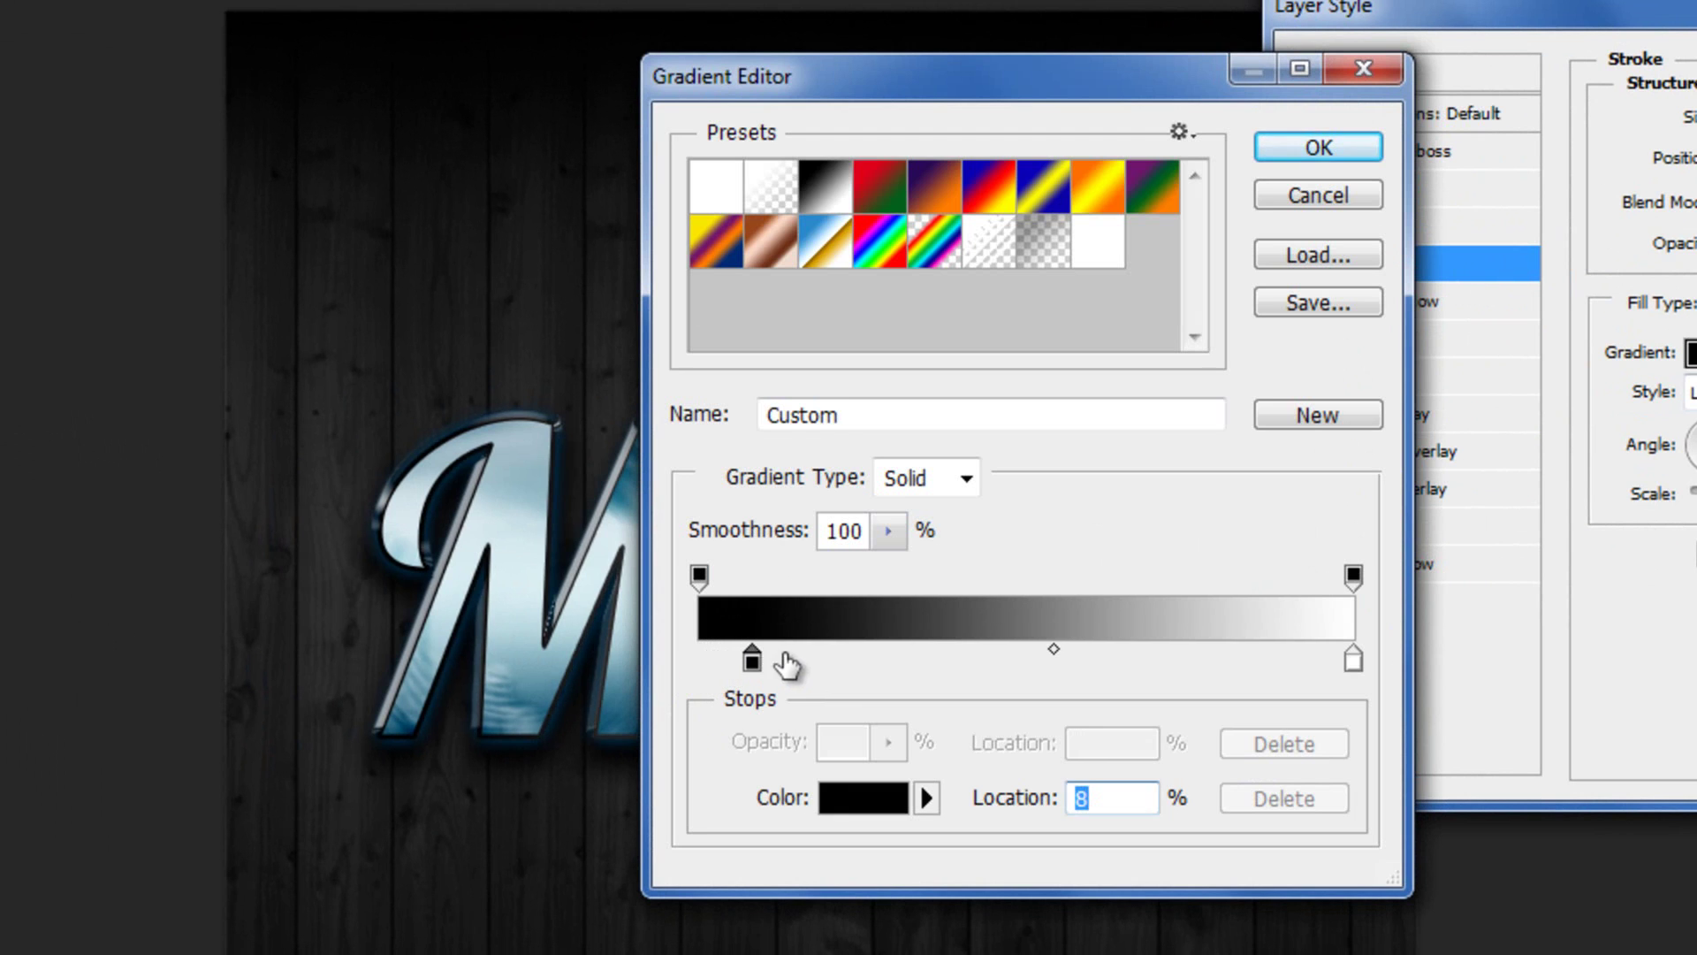
pyautogui.click(839, 661)
pyautogui.click(880, 662)
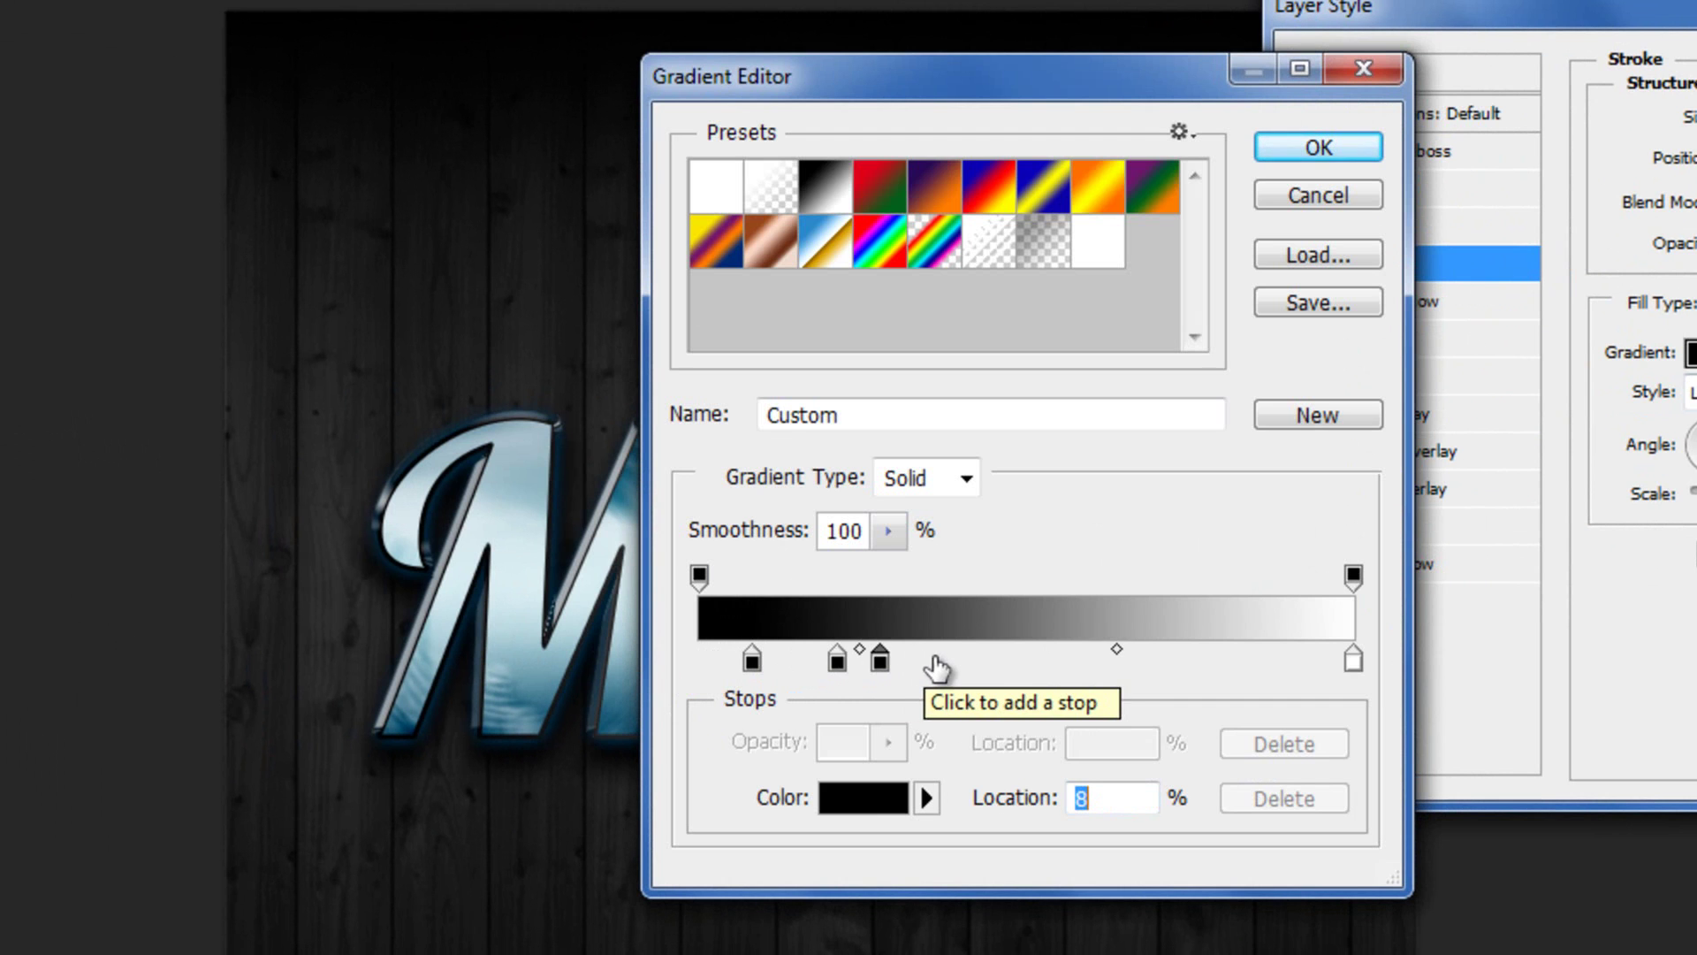
pyautogui.click(979, 663)
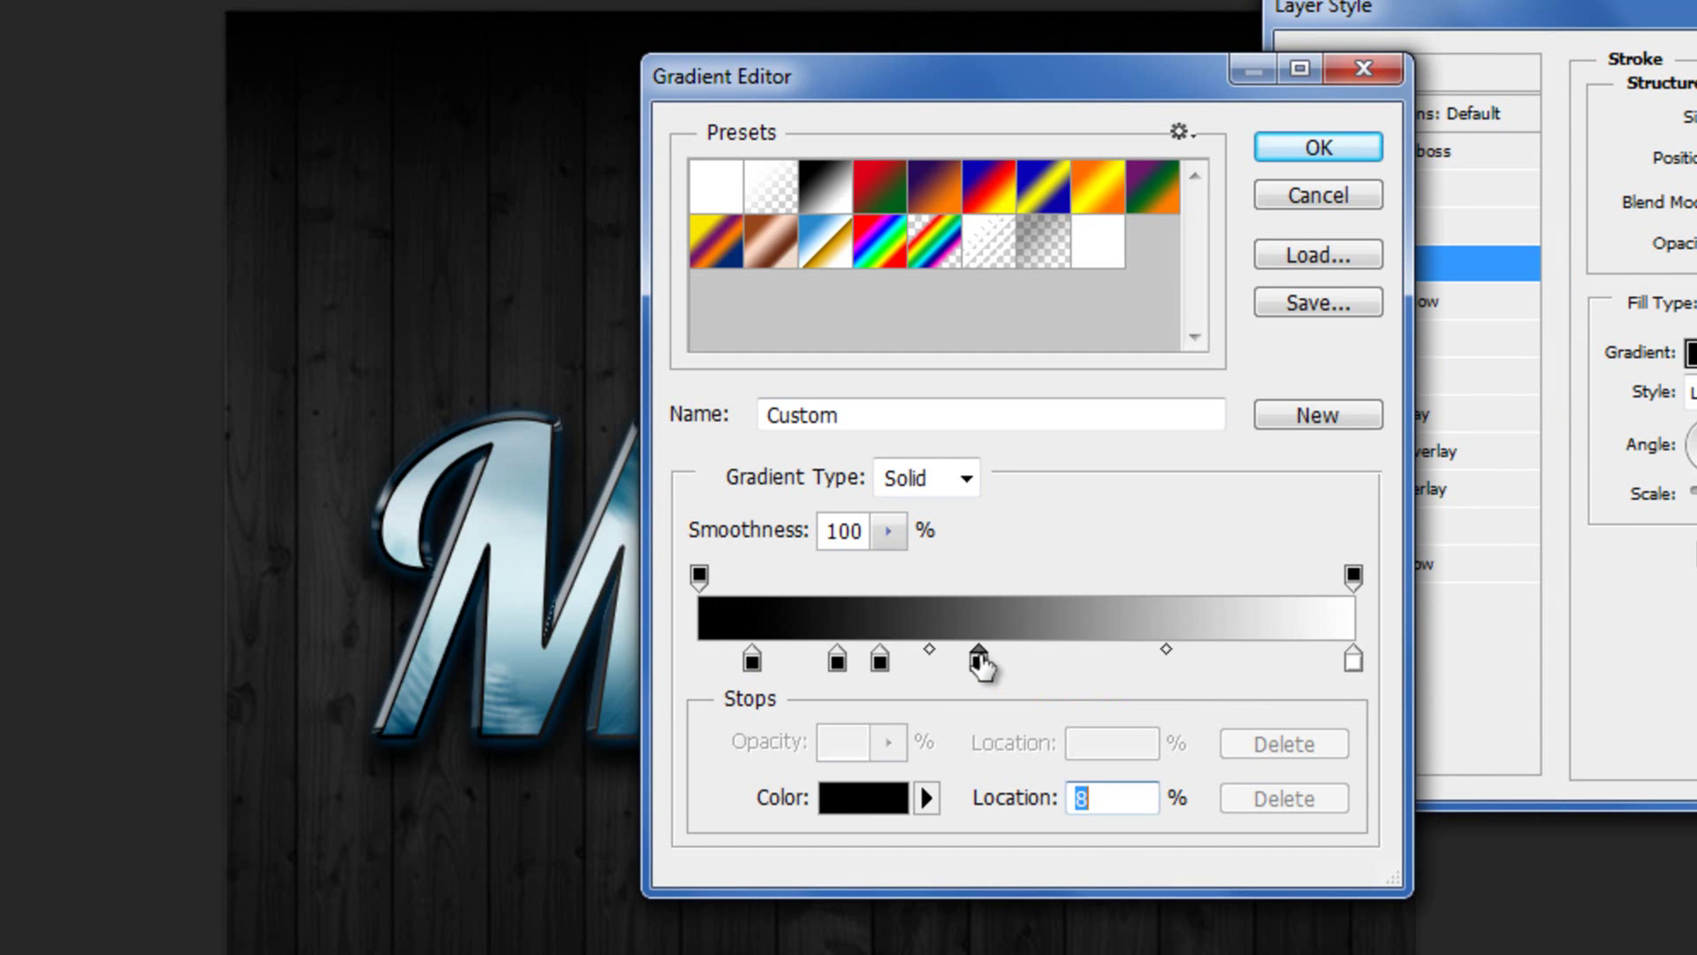
pyautogui.click(1048, 663)
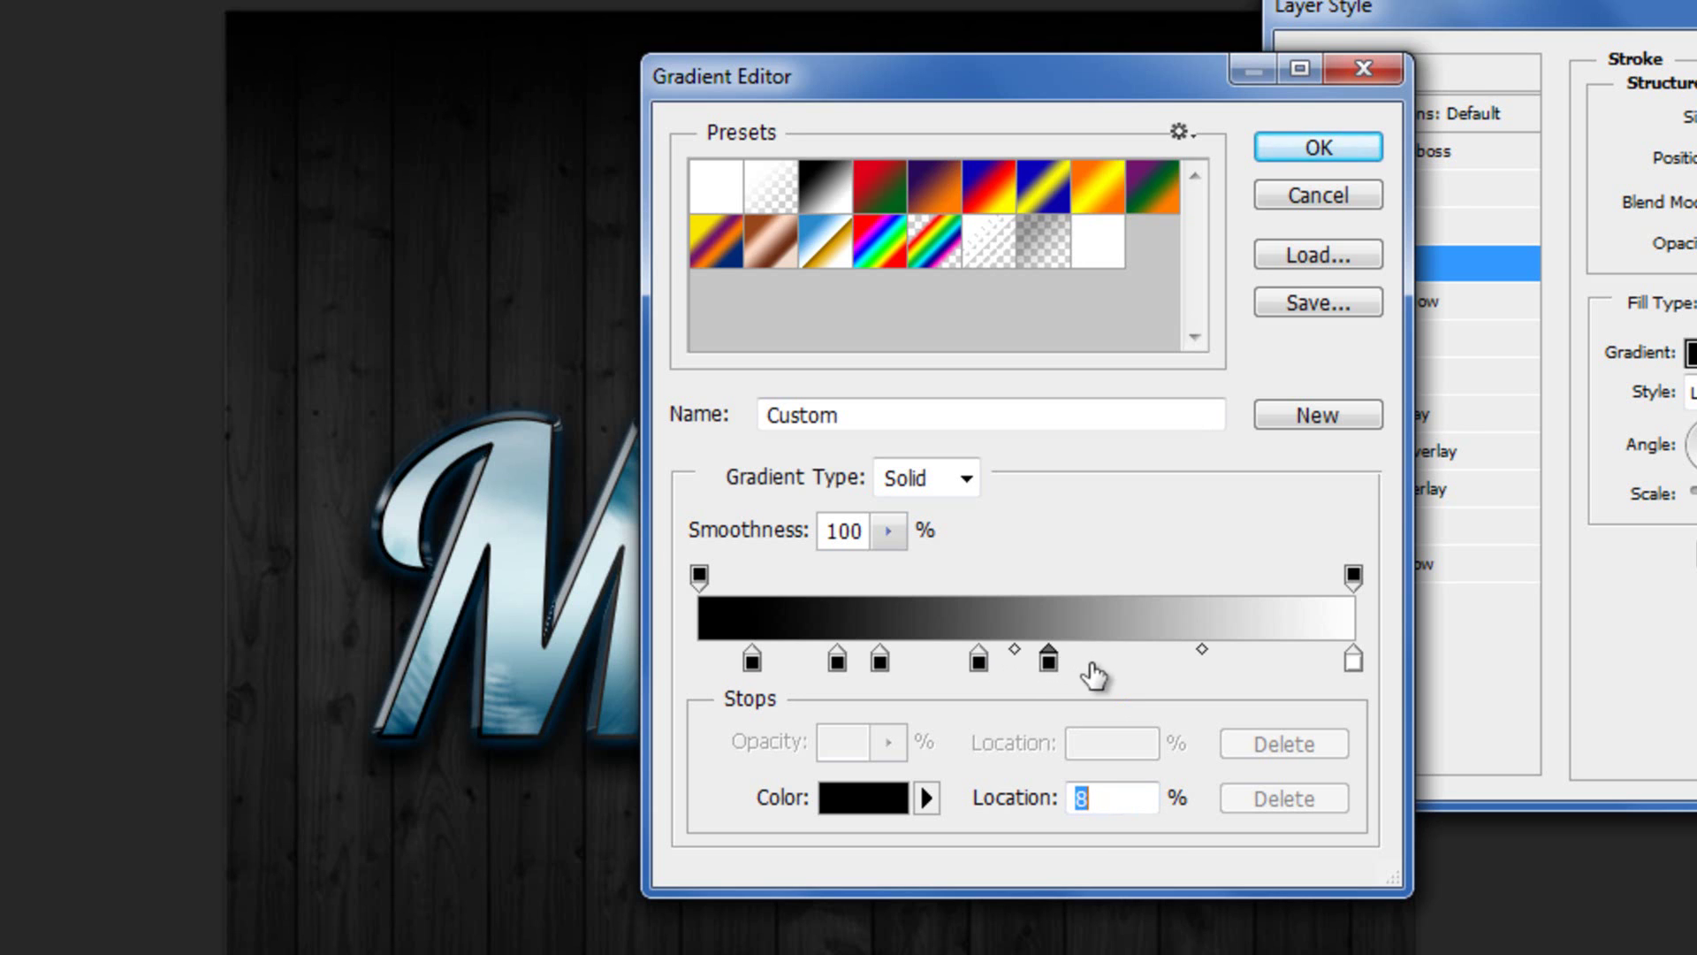
pyautogui.click(1091, 664)
pyautogui.click(1192, 667)
pyautogui.click(1240, 665)
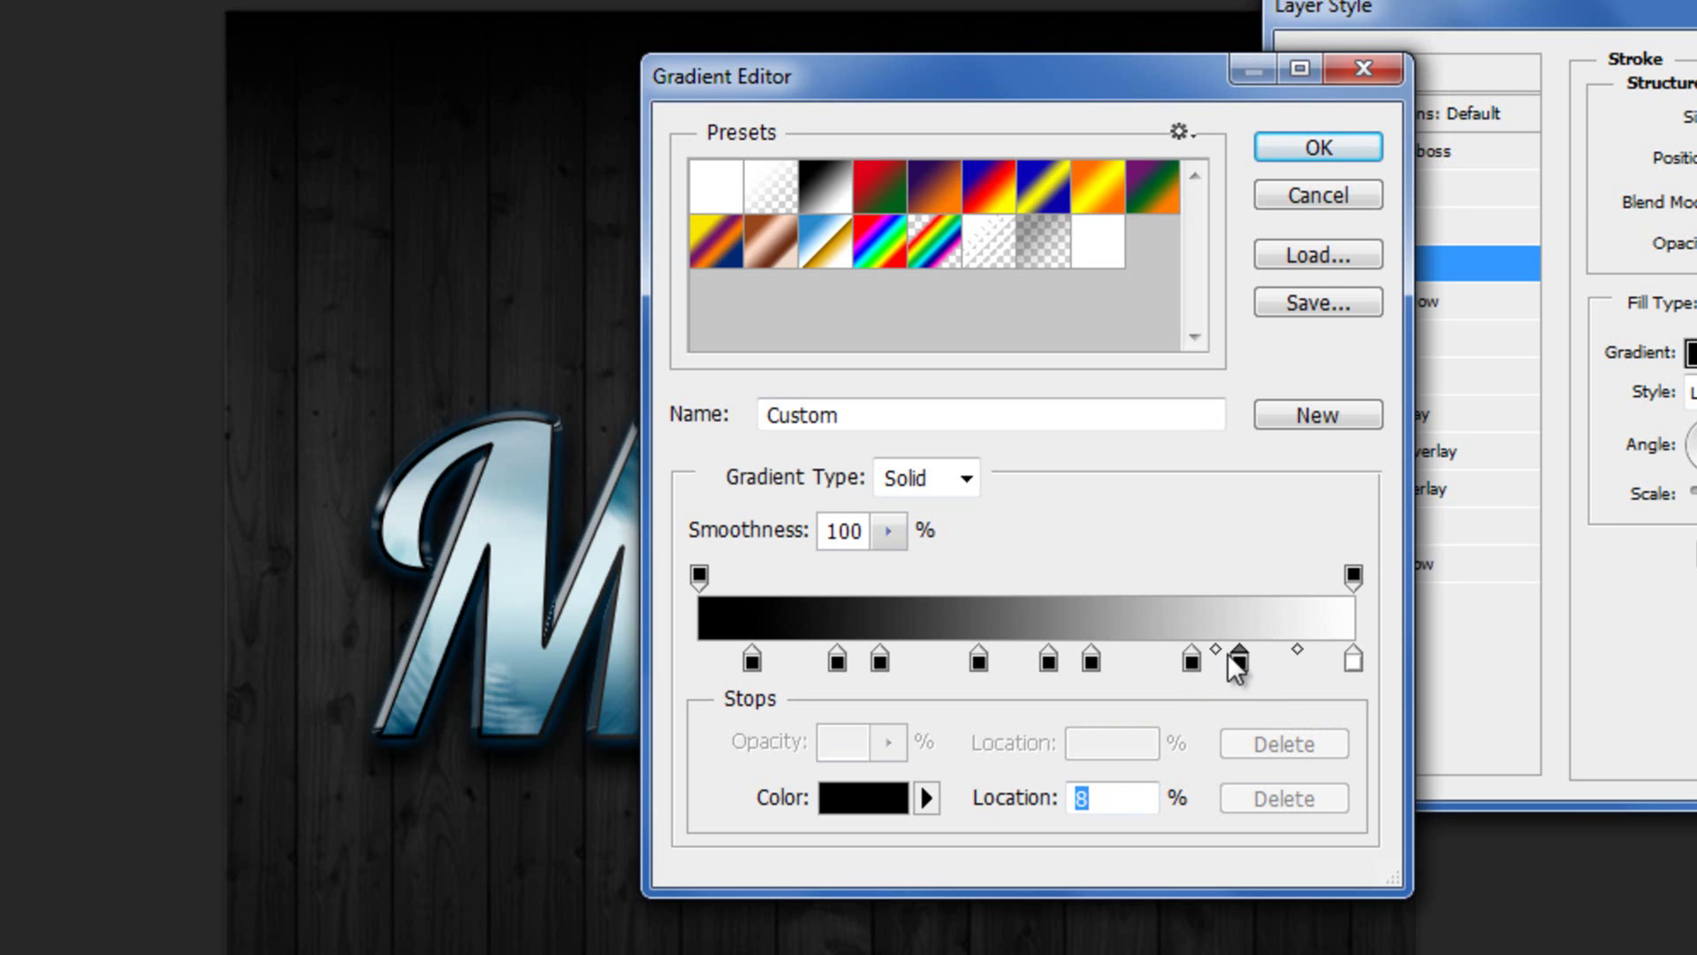
# - Recolour the 8% stop to 003b4c and the 21% stop to 2b78a0
pyautogui.doubleClick(749, 655)
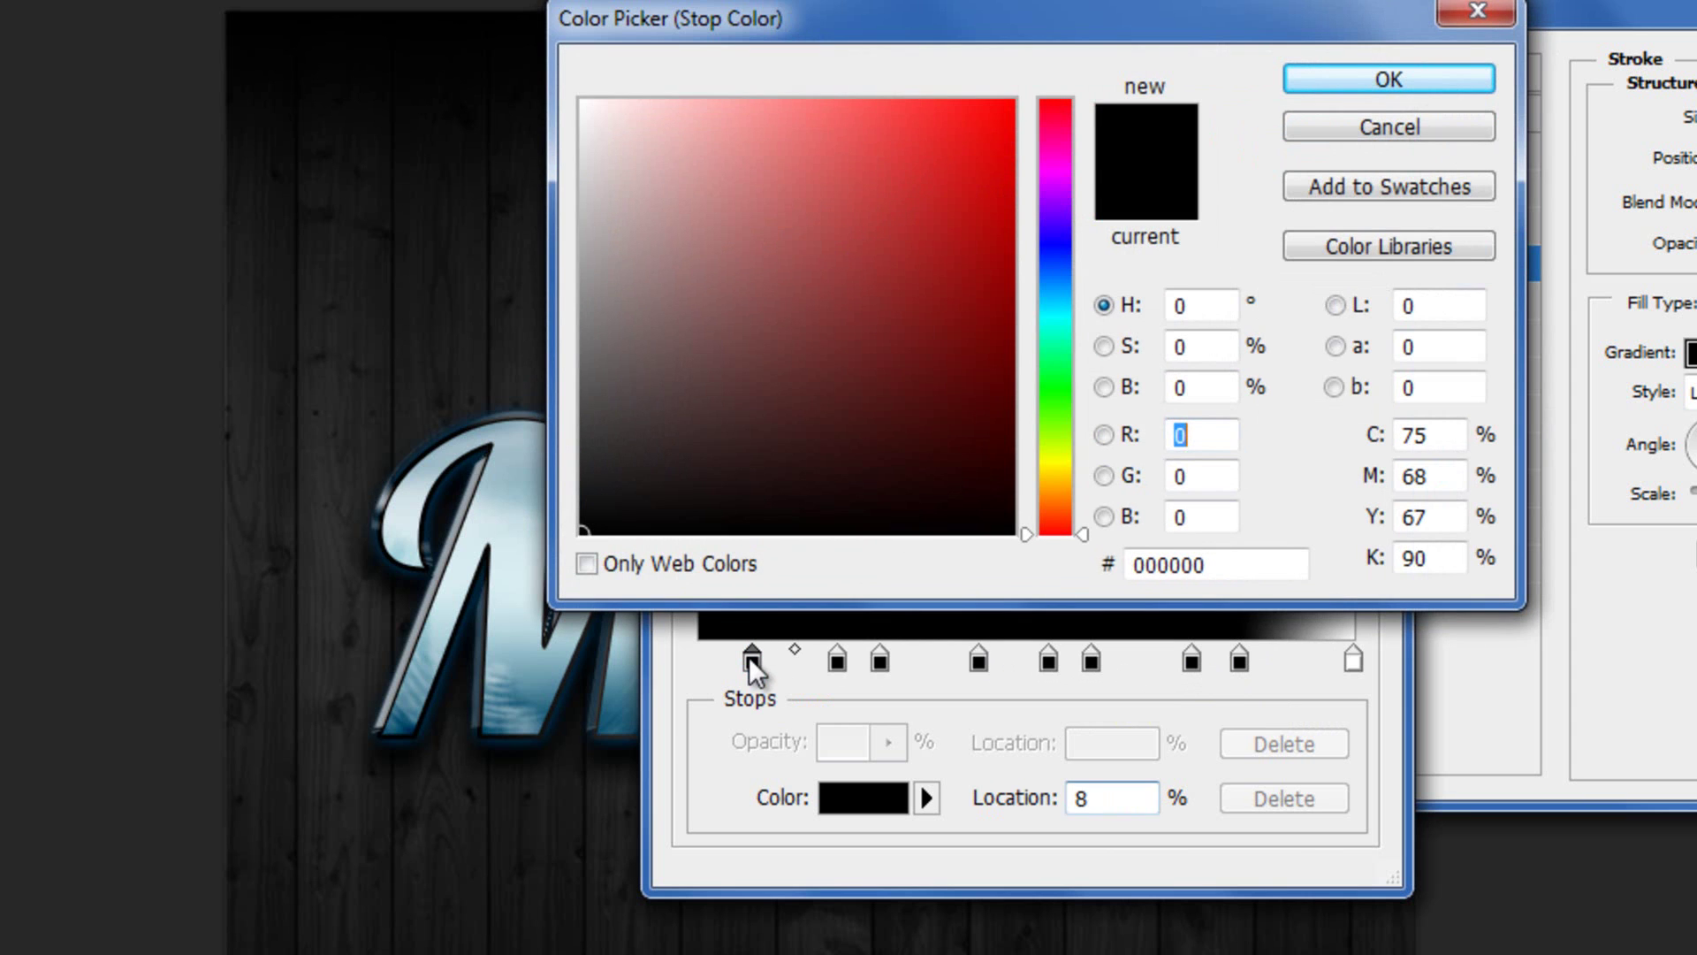
pyautogui.click(1212, 570)
pyautogui.write('00')
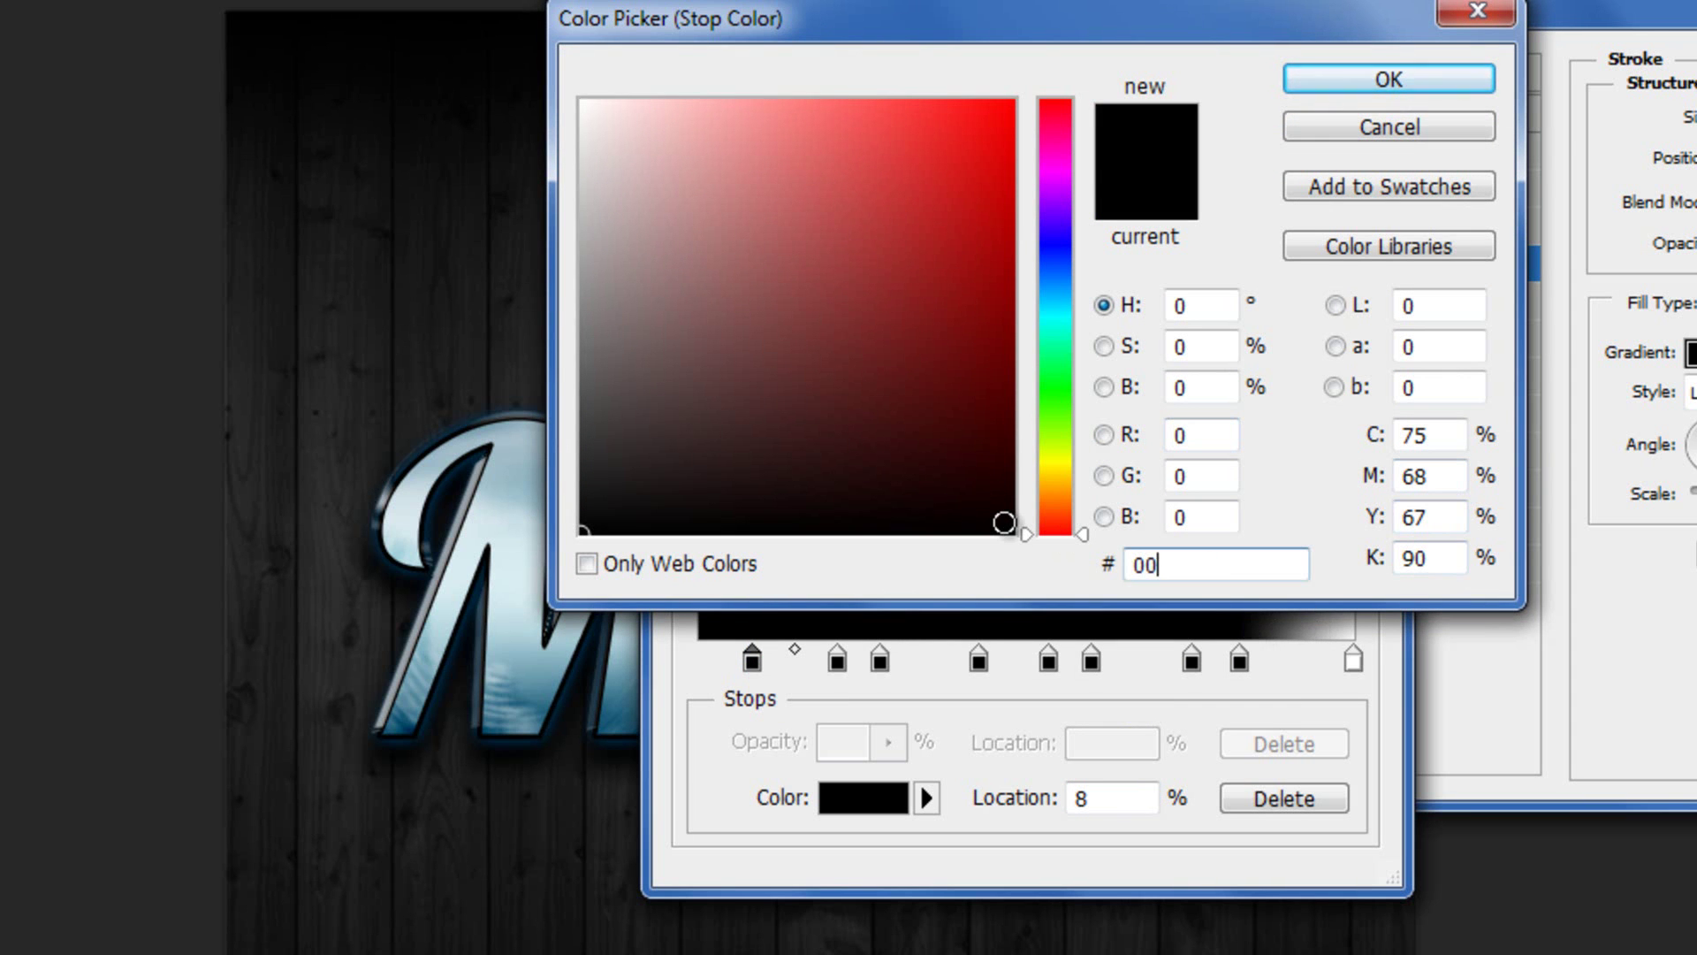
pyautogui.write('3c')
pyautogui.press('BackSpace')
pyautogui.write('b')
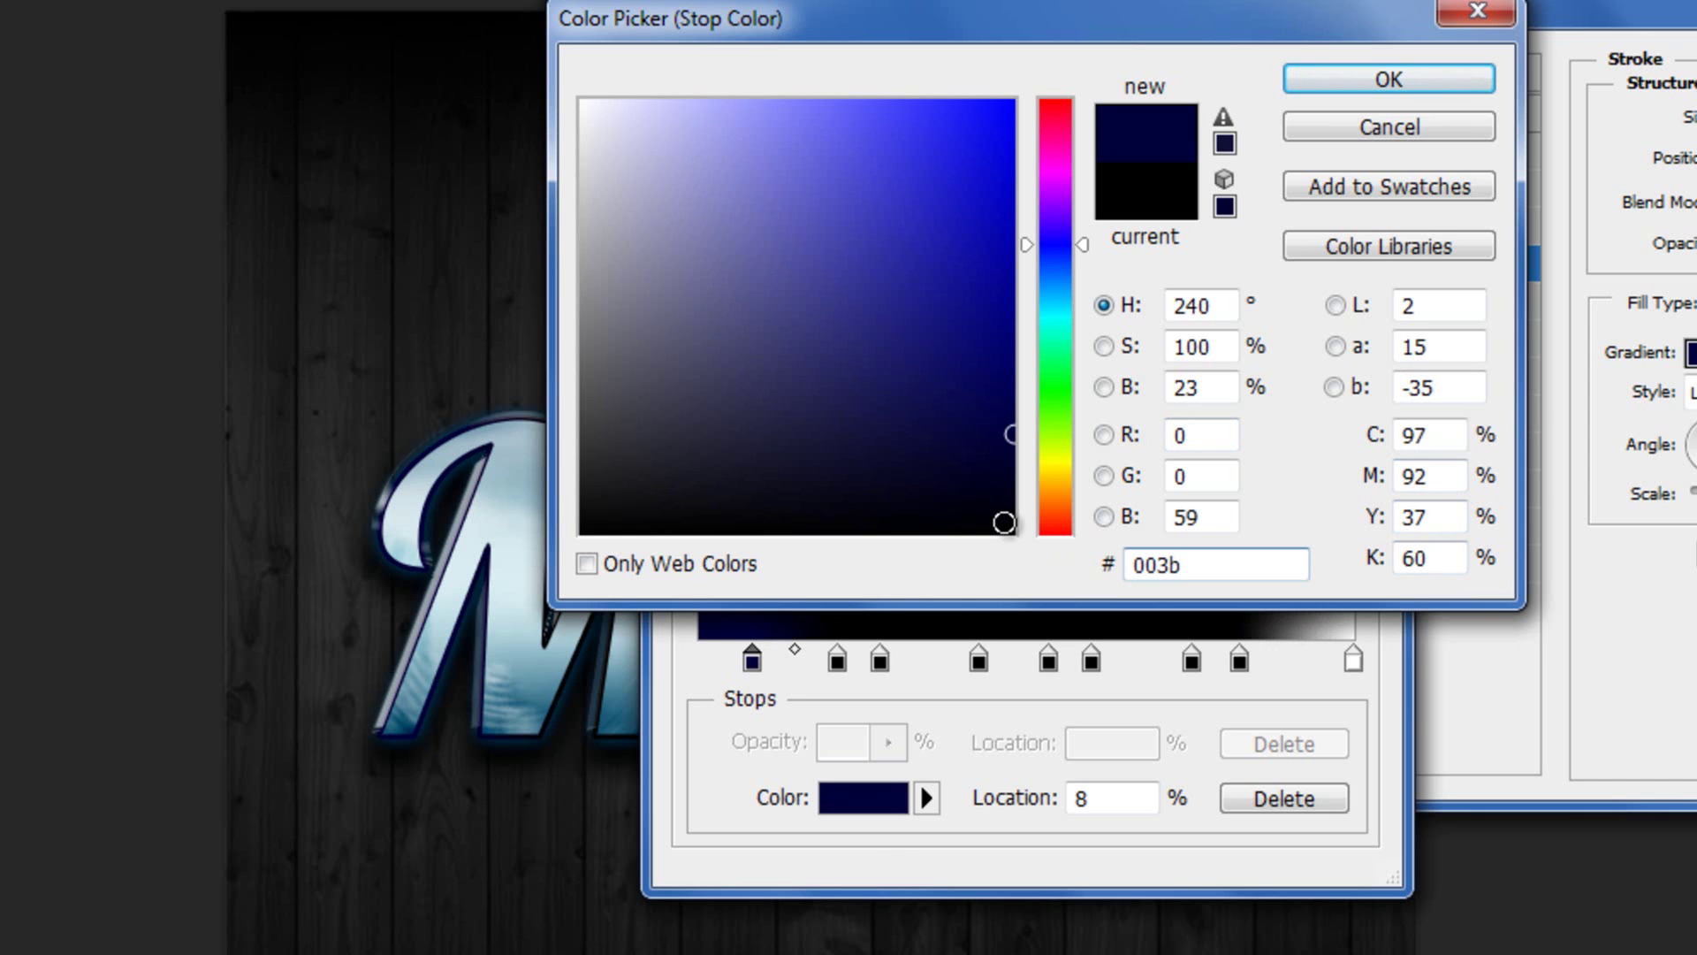
pyautogui.write('4c')
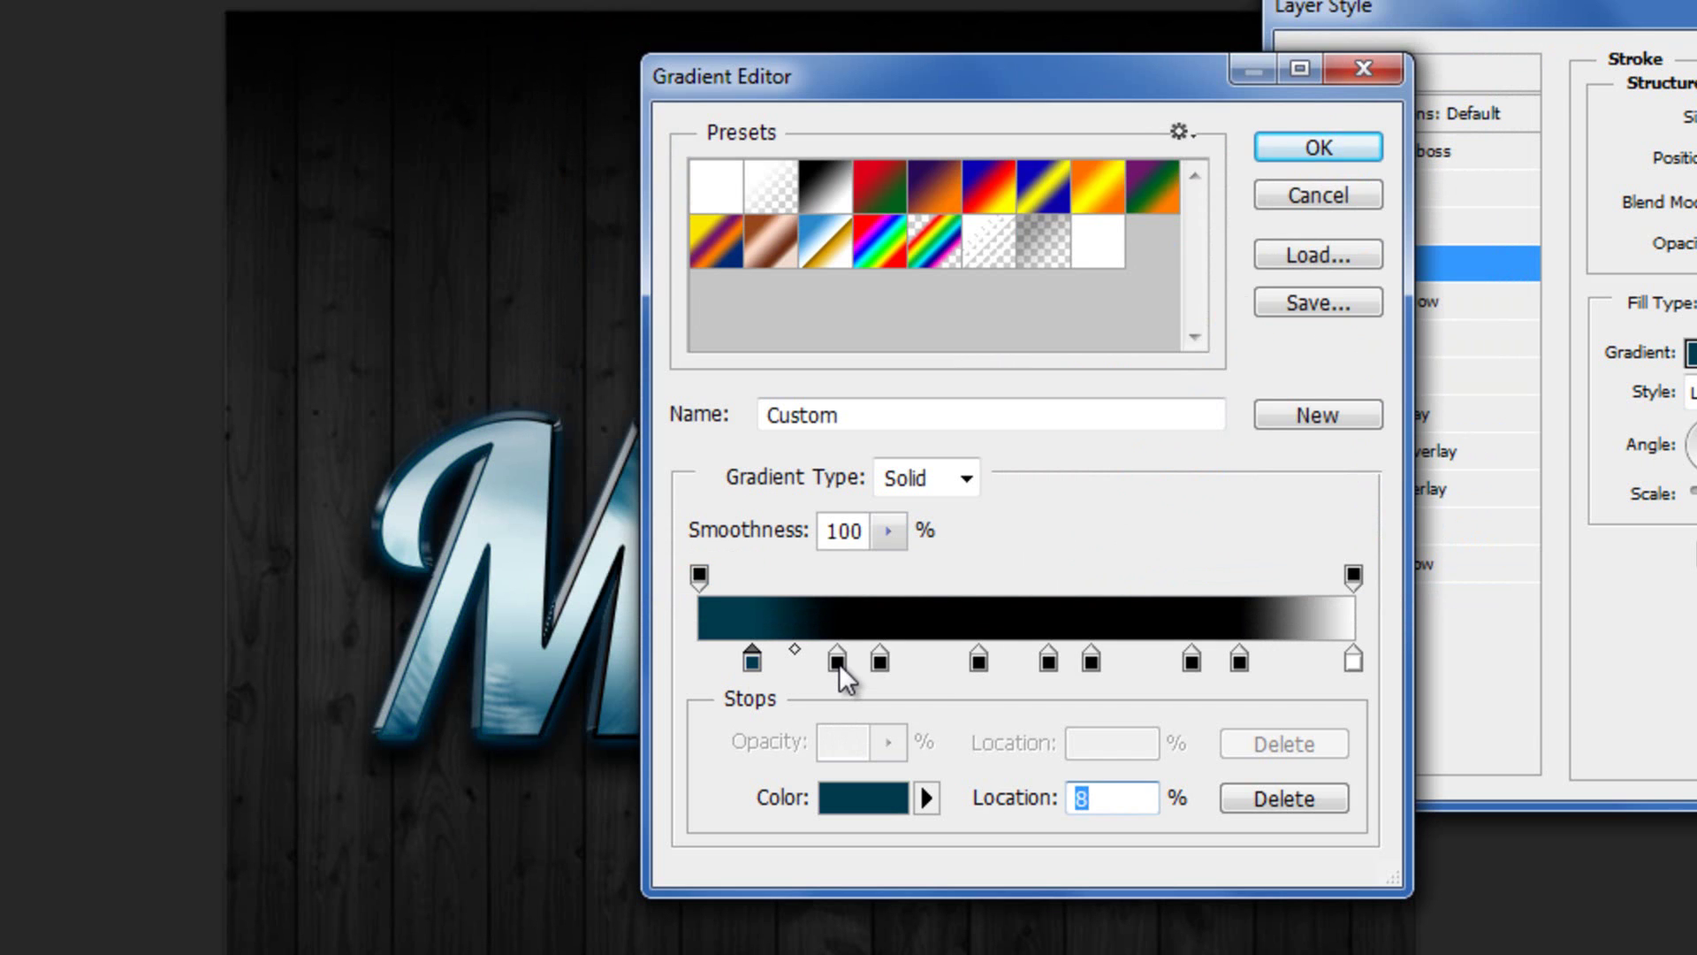
pyautogui.click(837, 661)
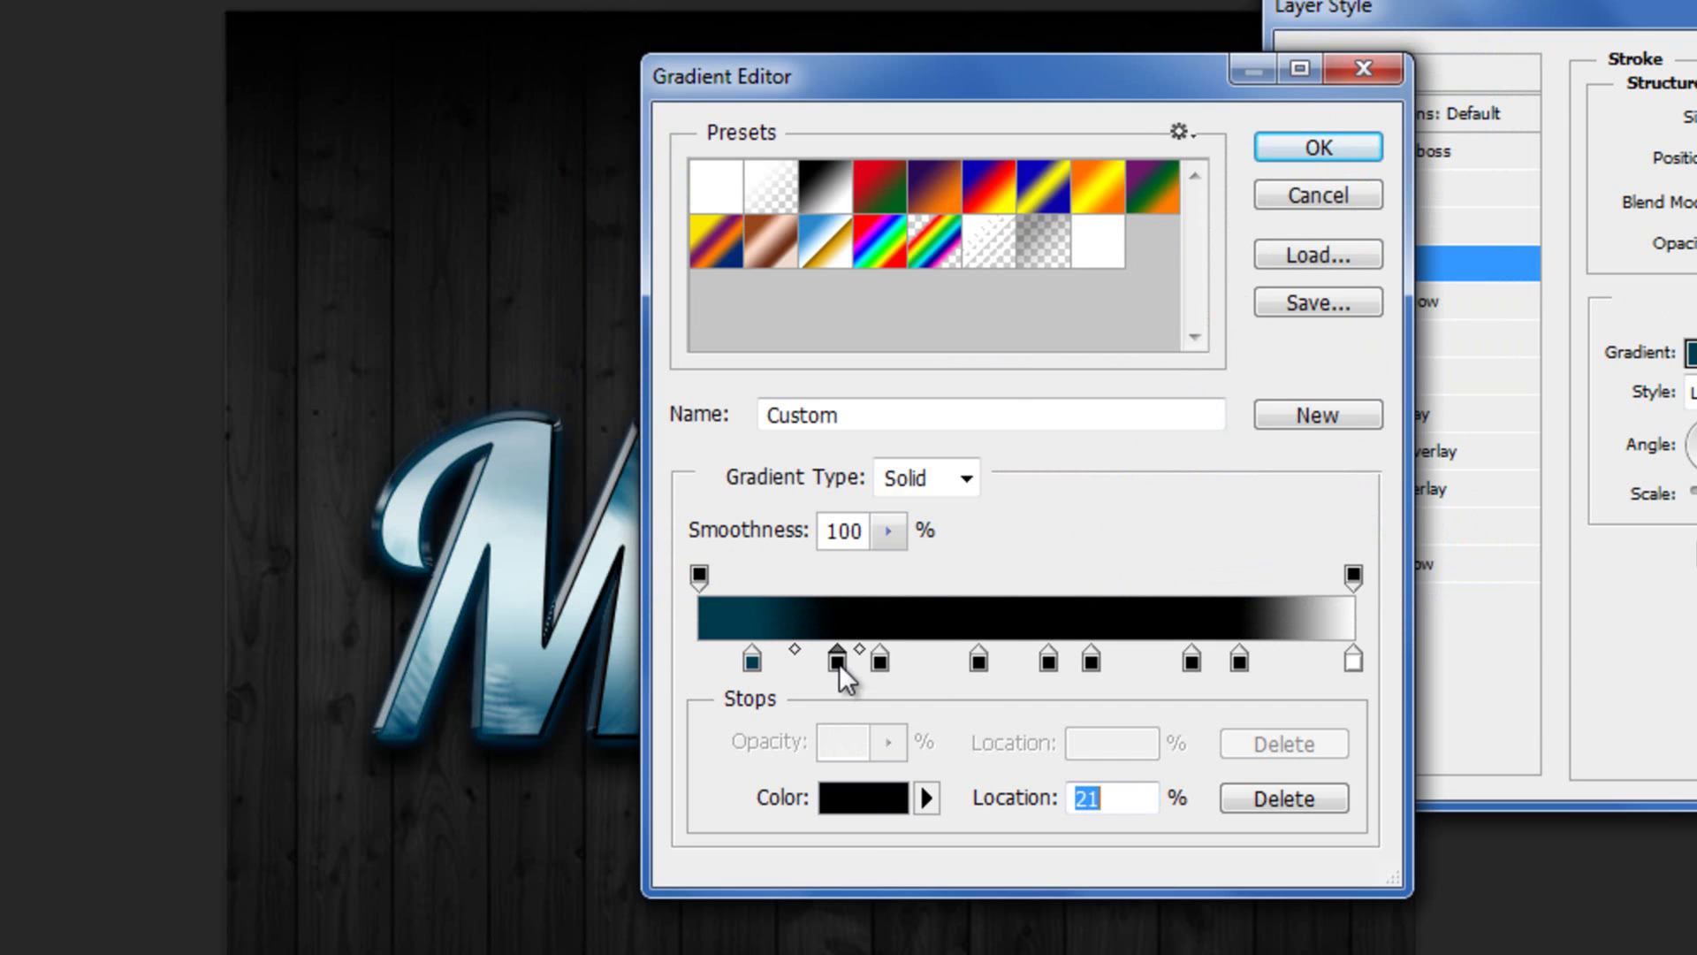
pyautogui.doubleClick(837, 660)
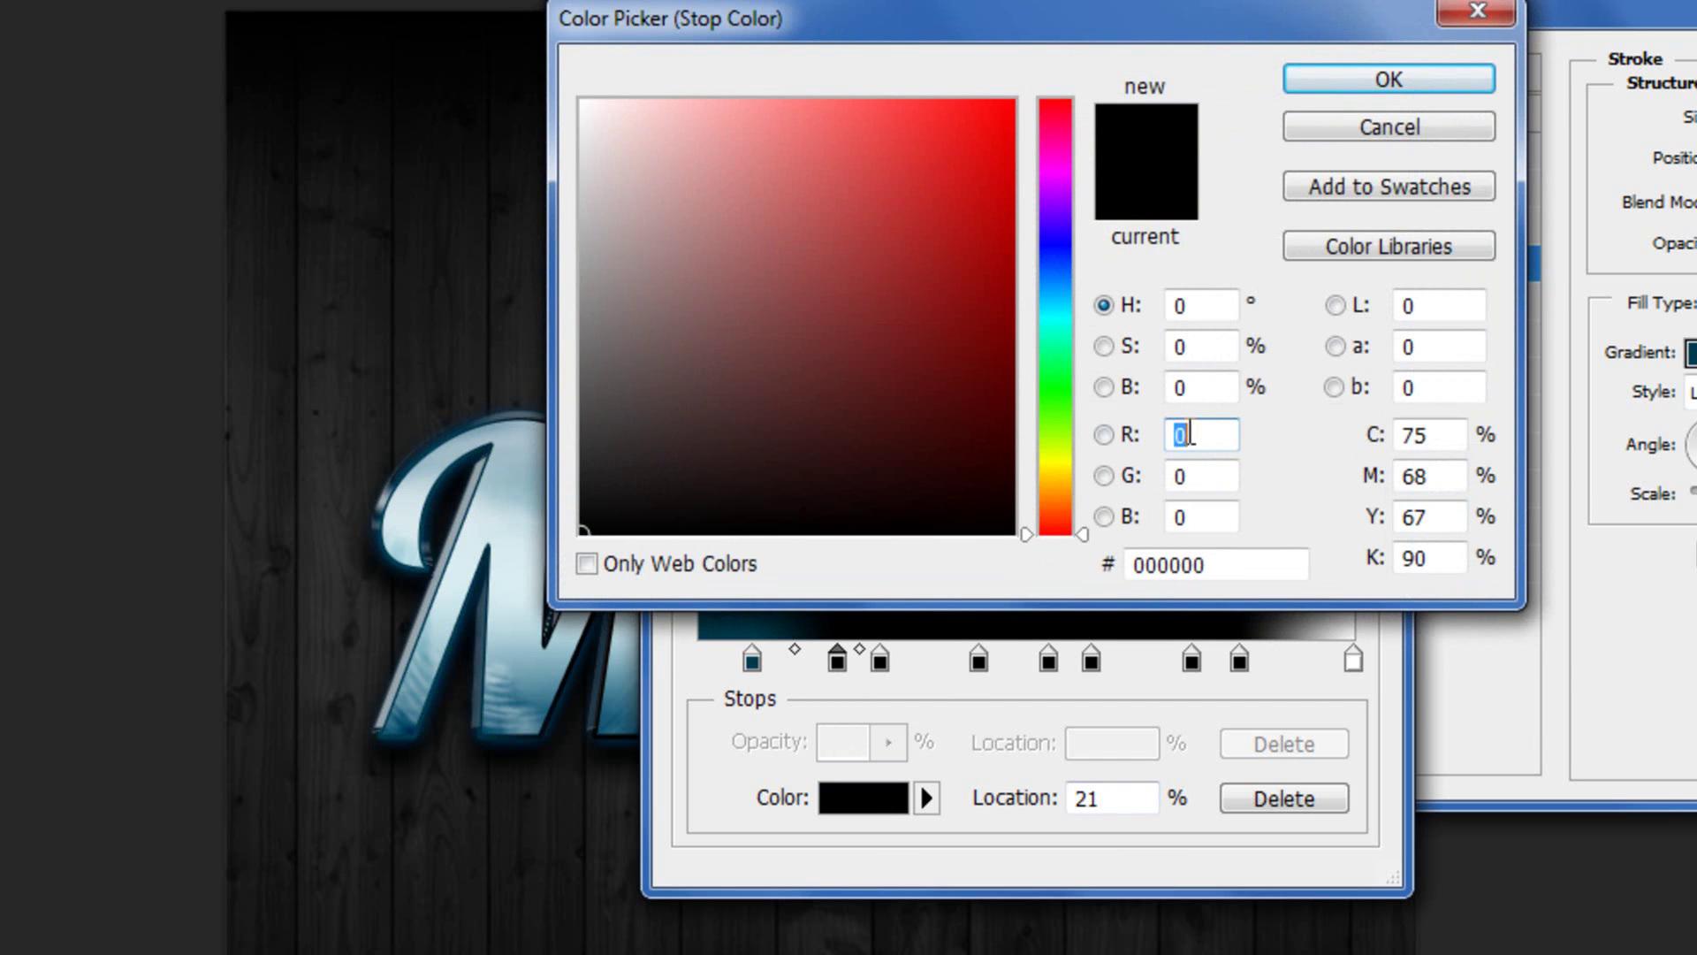
pyautogui.doubleClick(1237, 564)
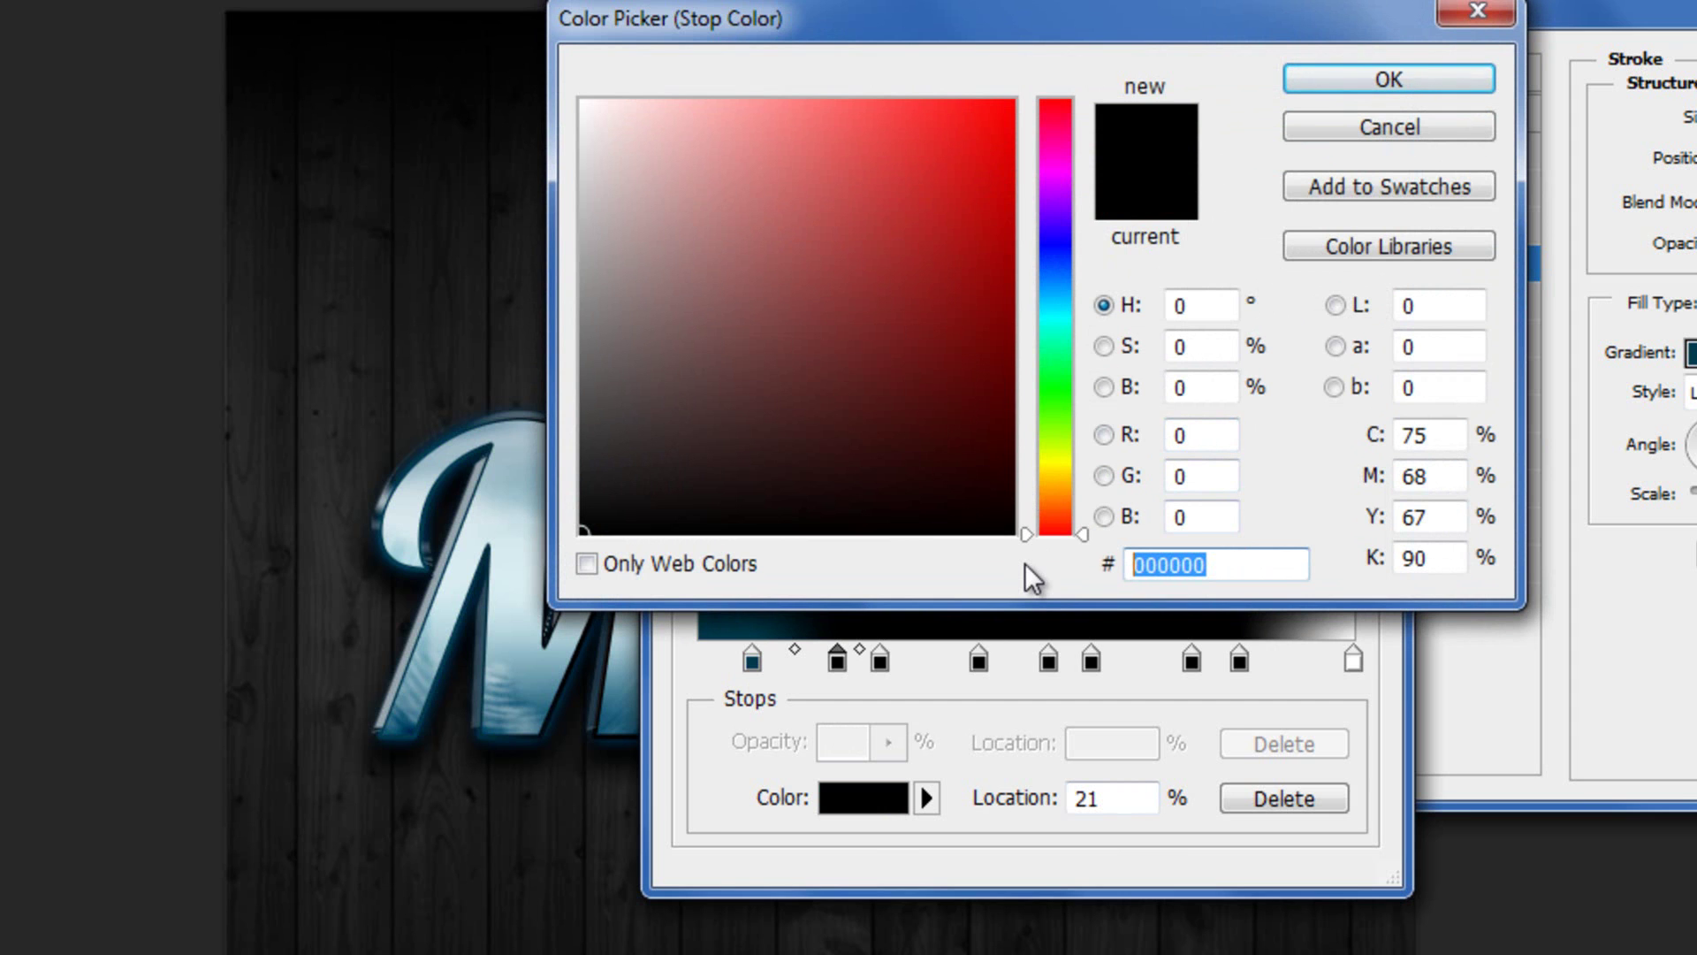
pyautogui.write('2b')
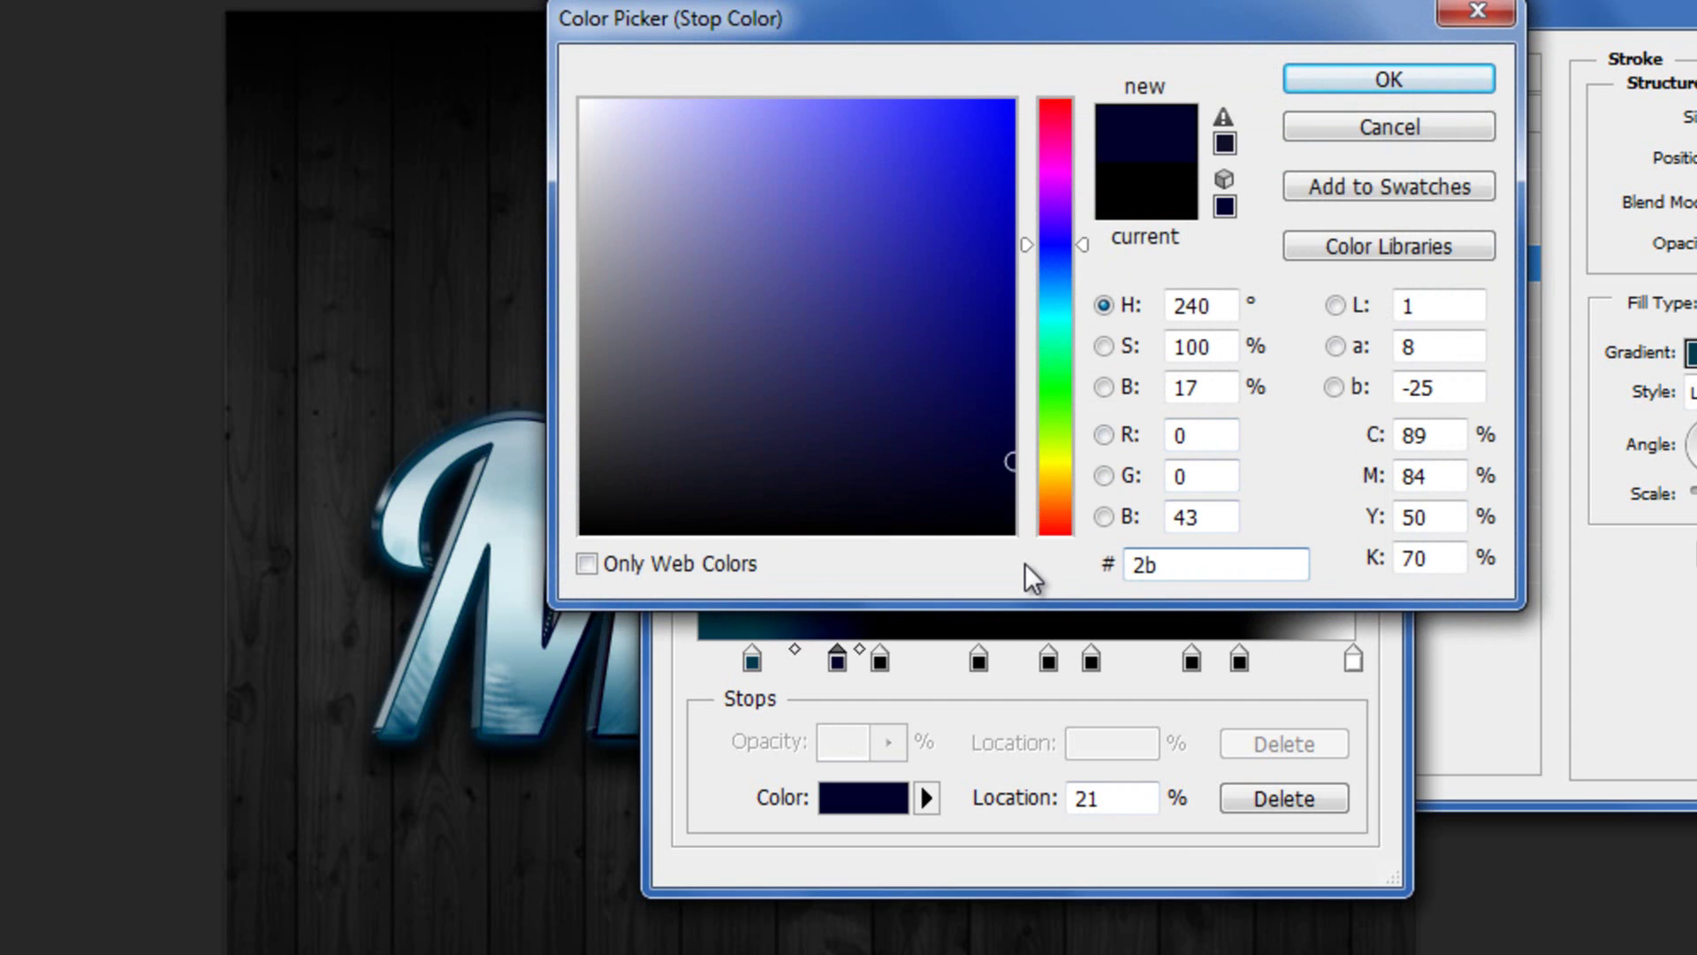
pyautogui.write('78a')
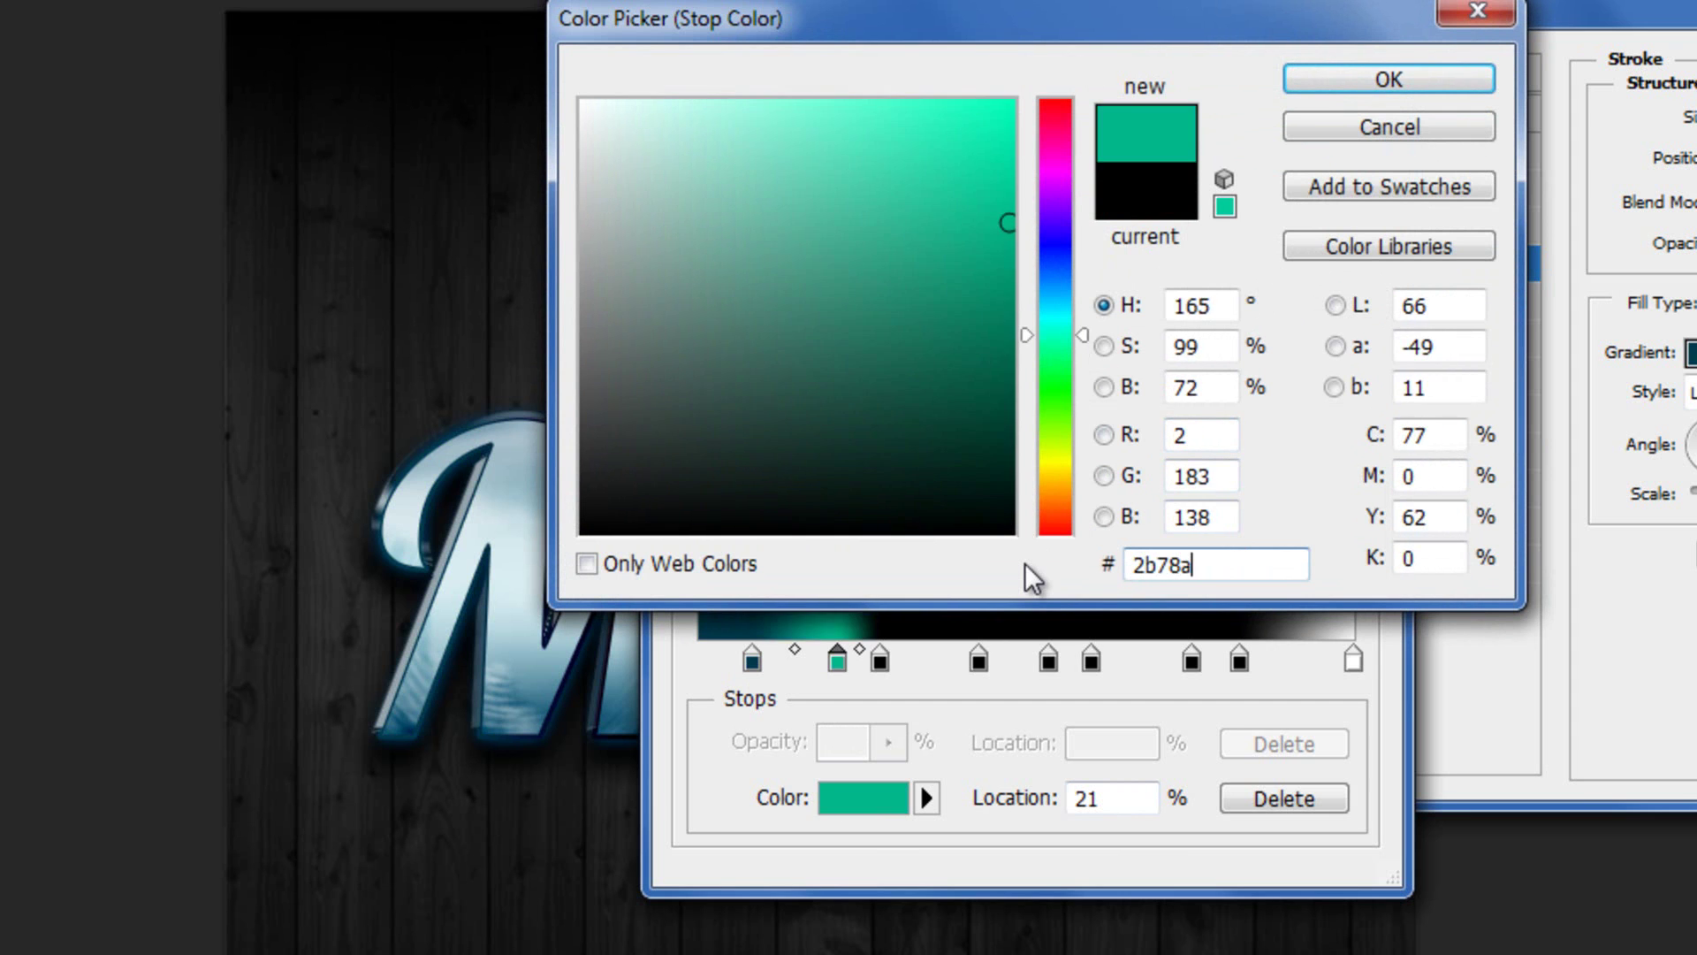
pyautogui.write('0')
pyautogui.press('Return')
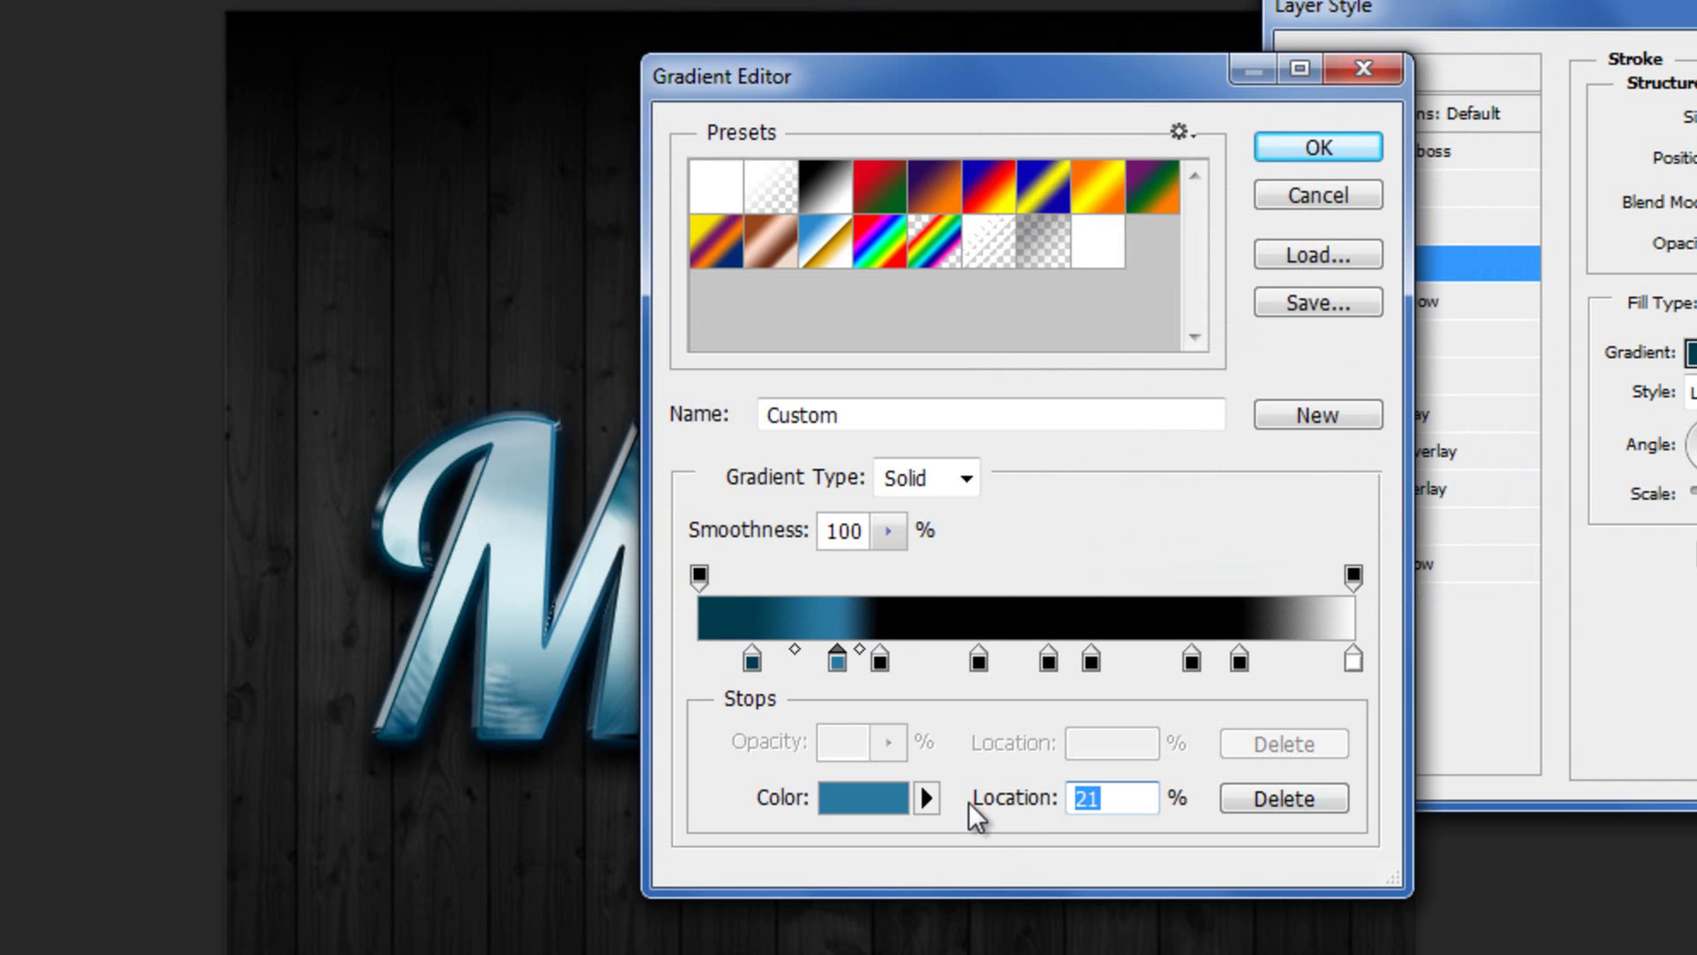
# - Set the 28% stop to pale blue eaf6ff and the 43% stop to 4098ca
pyautogui.click(879, 661)
pyautogui.doubleClick(879, 661)
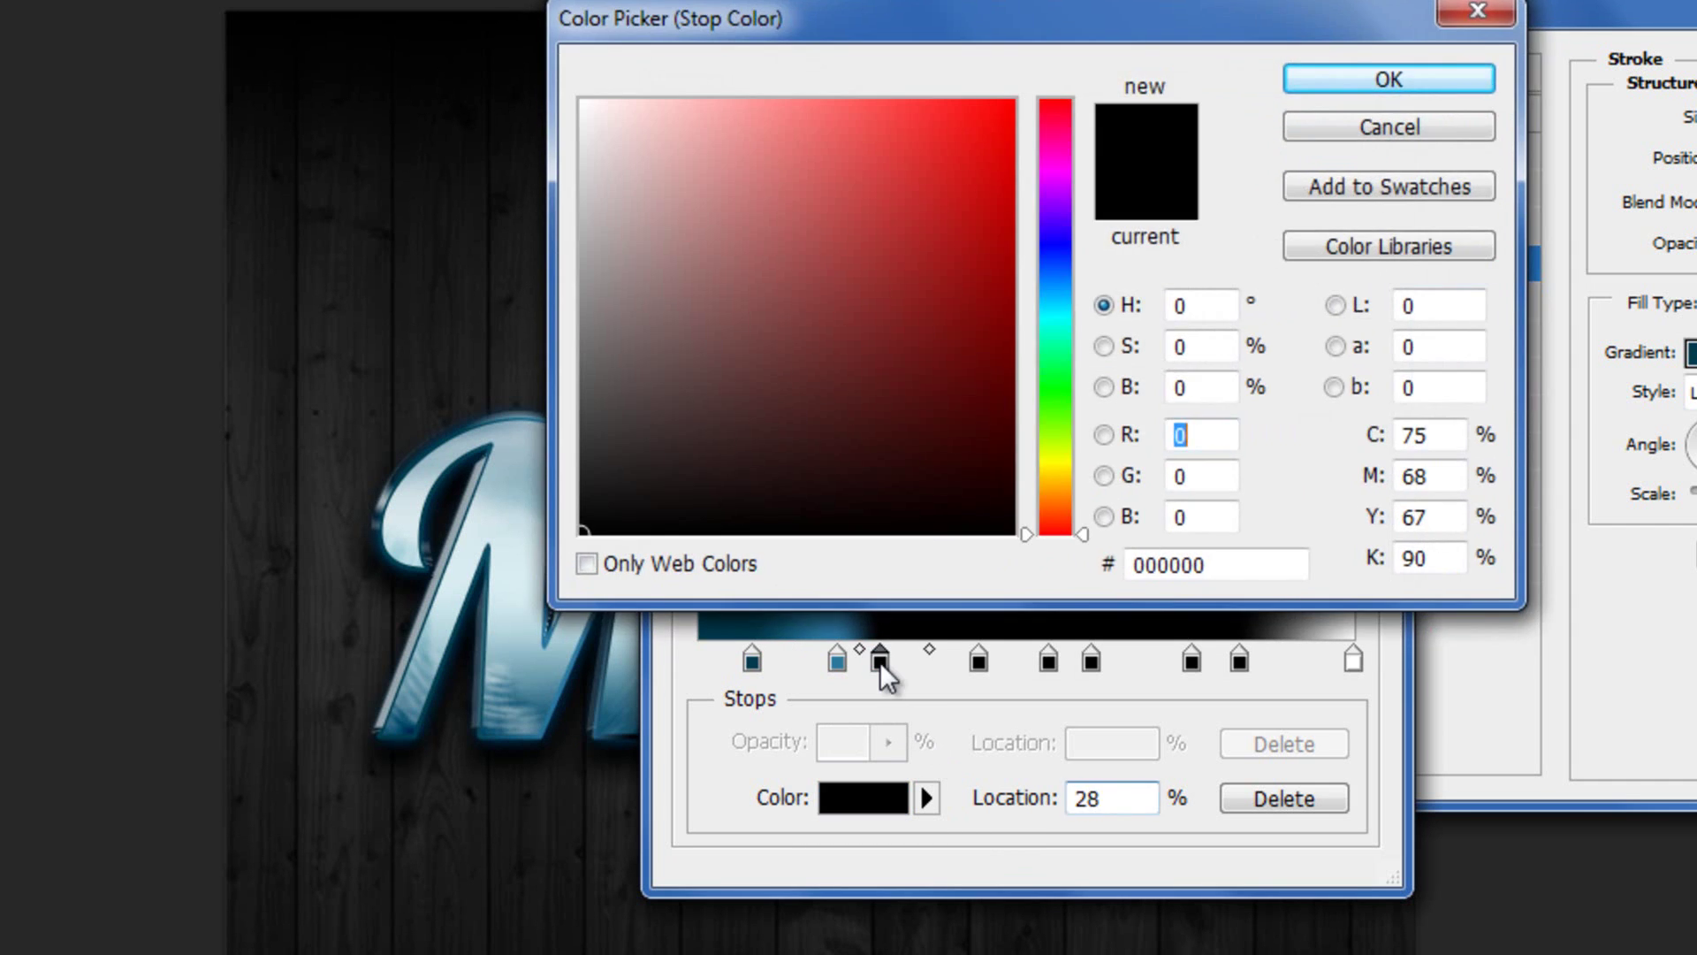
pyautogui.click(1255, 565)
pyautogui.write('eaf')
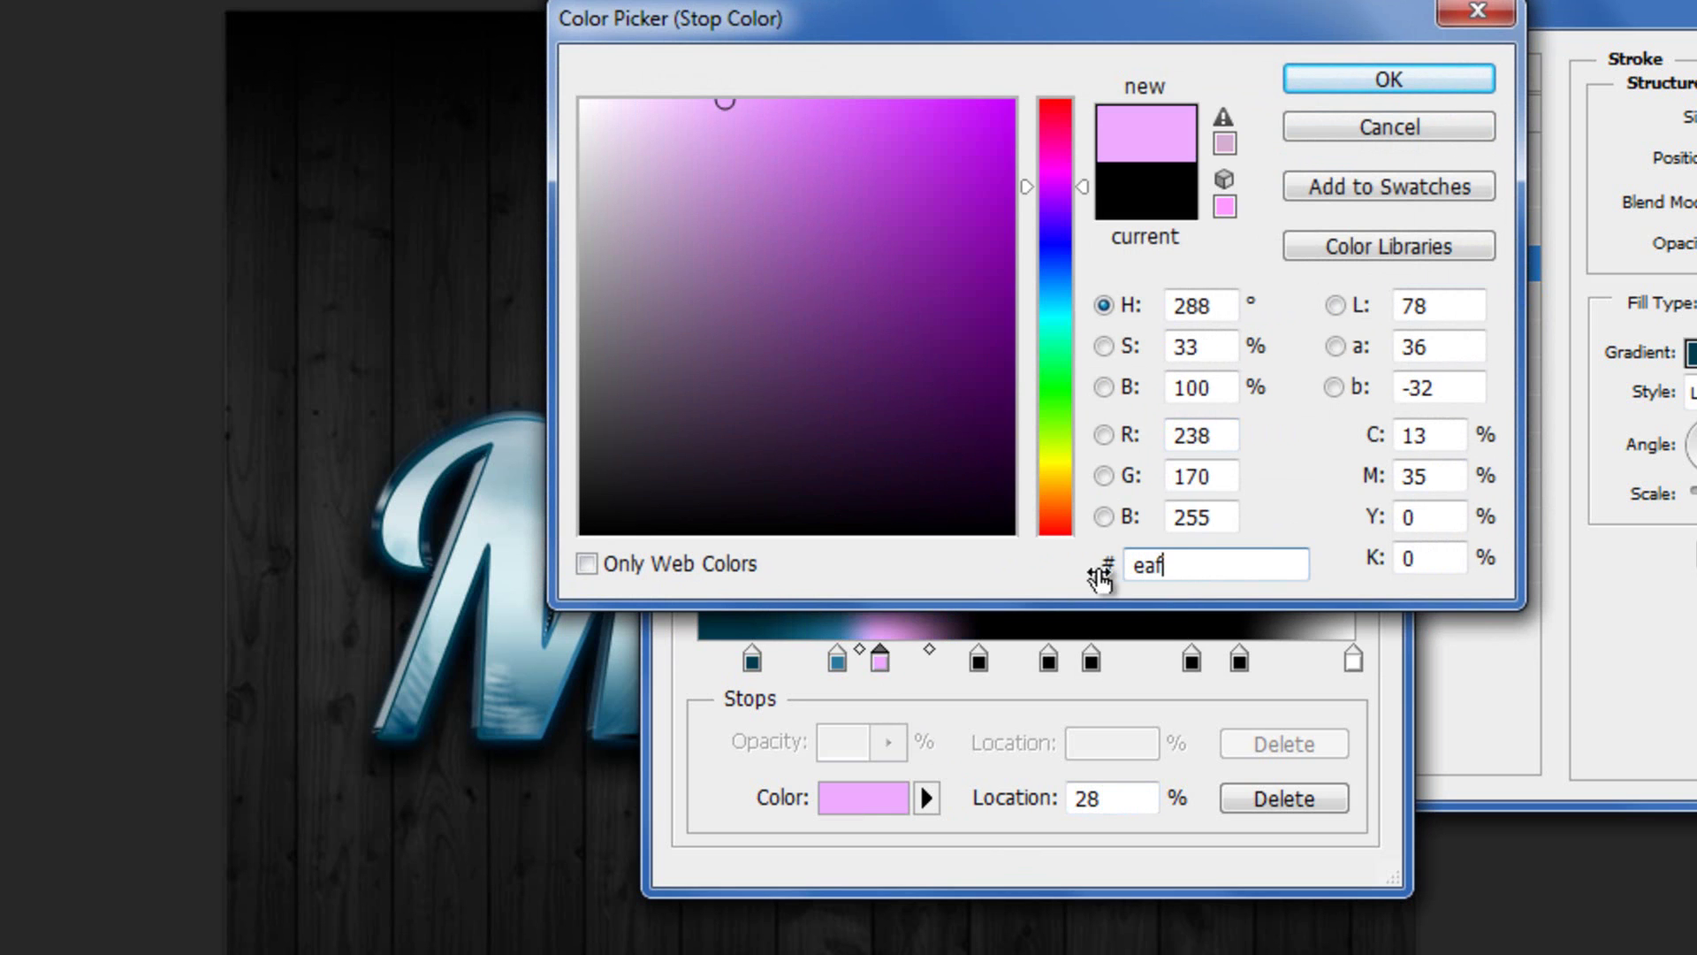
pyautogui.write('6ff')
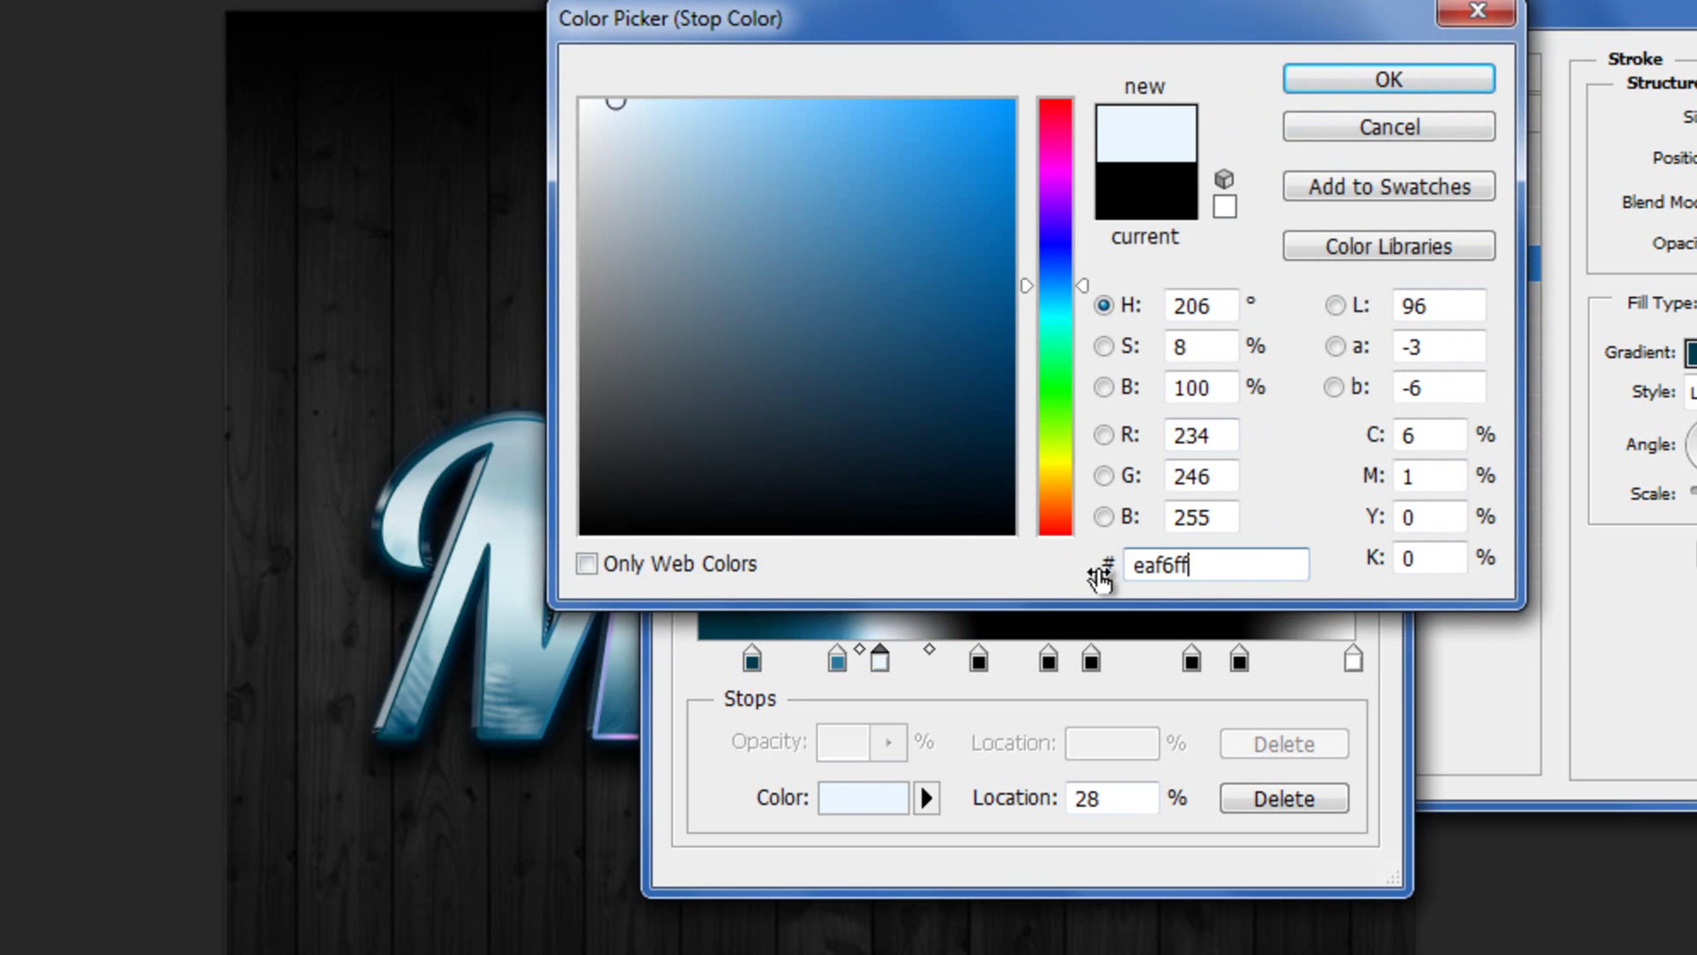
pyautogui.press('Return')
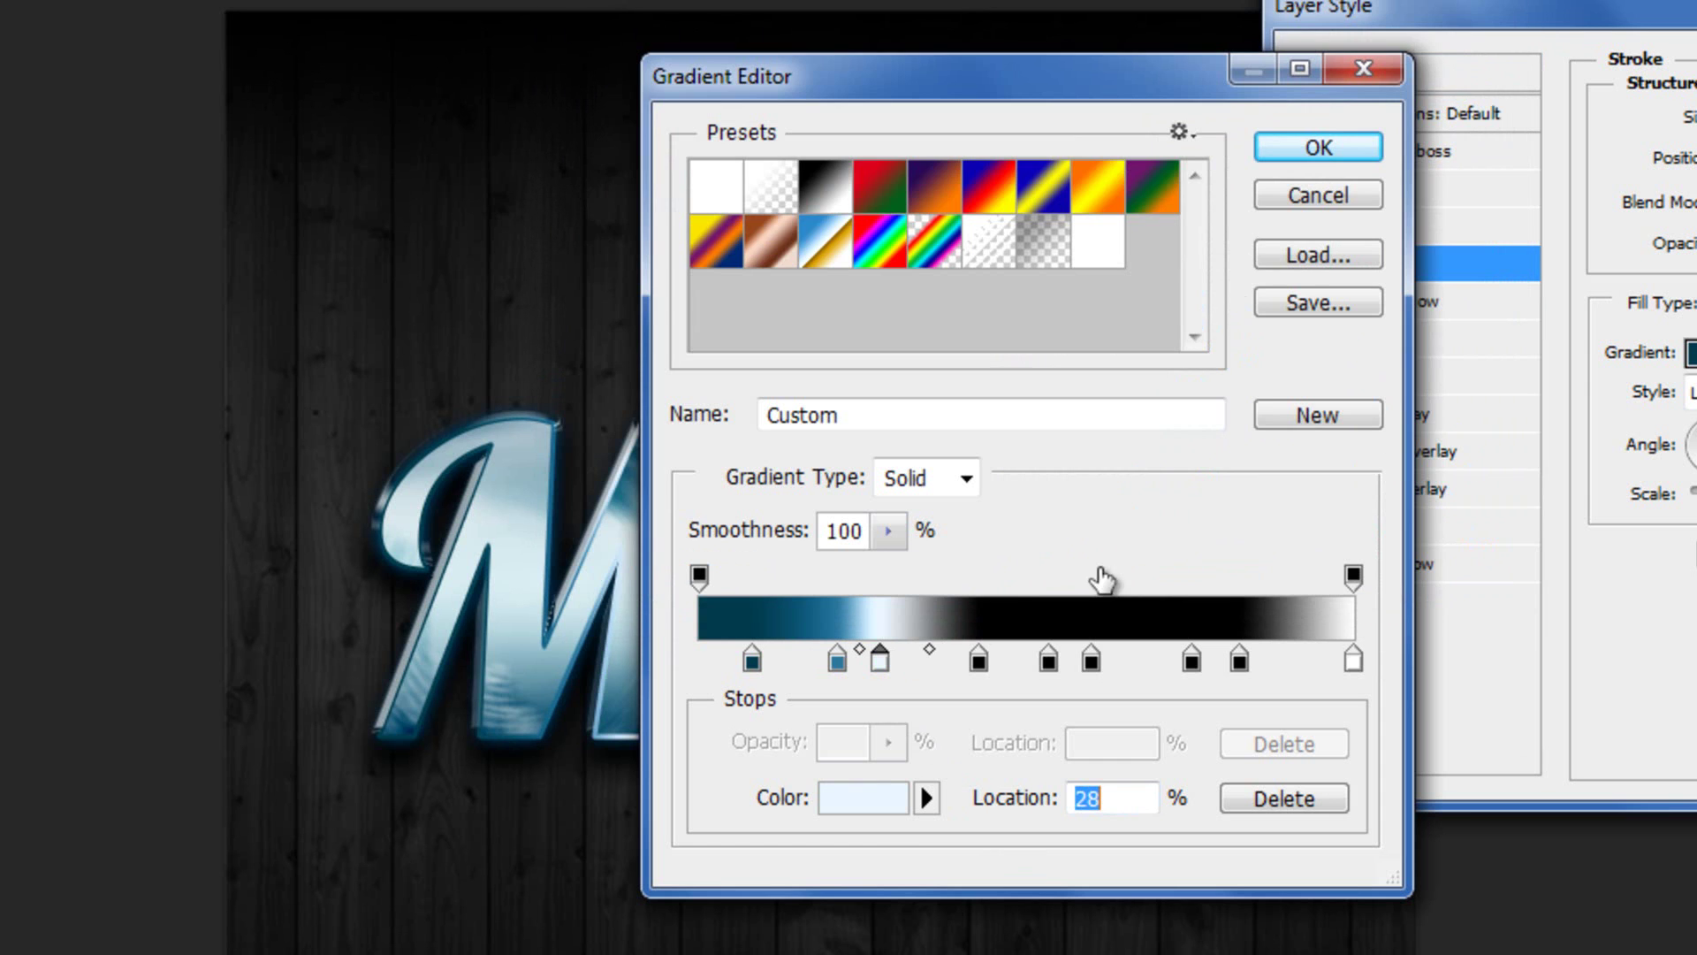
pyautogui.doubleClick(978, 663)
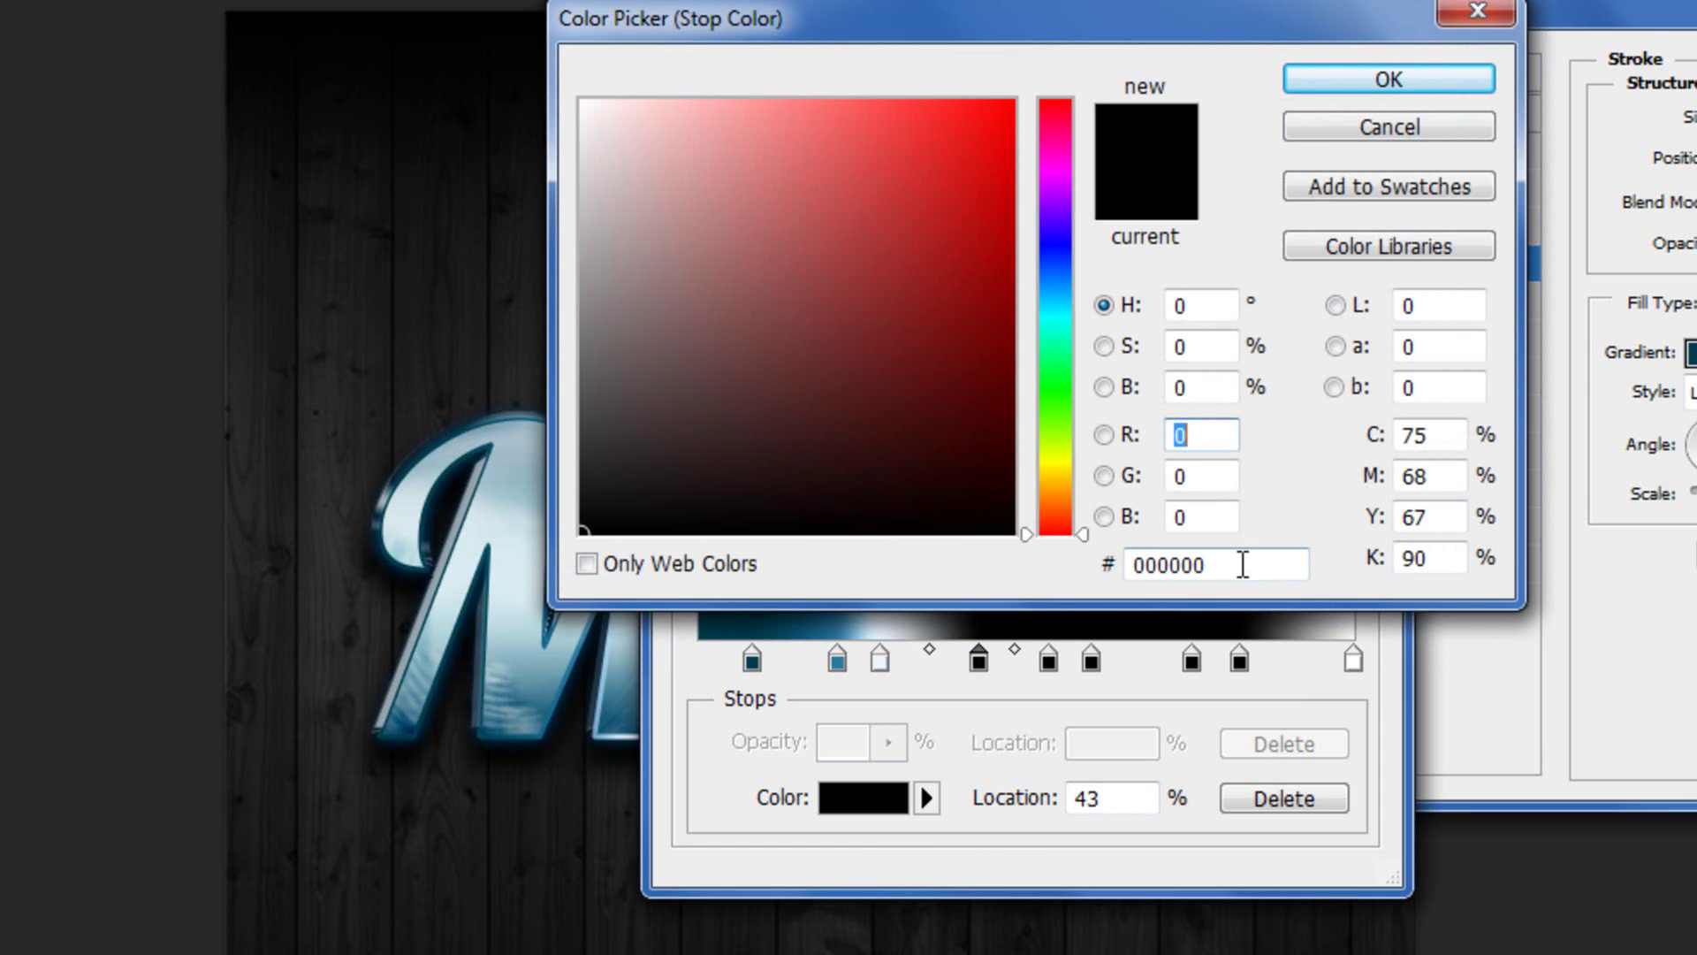
pyautogui.moveTo(1238, 572); pyautogui.dragTo(1096, 565)
pyautogui.write('4')
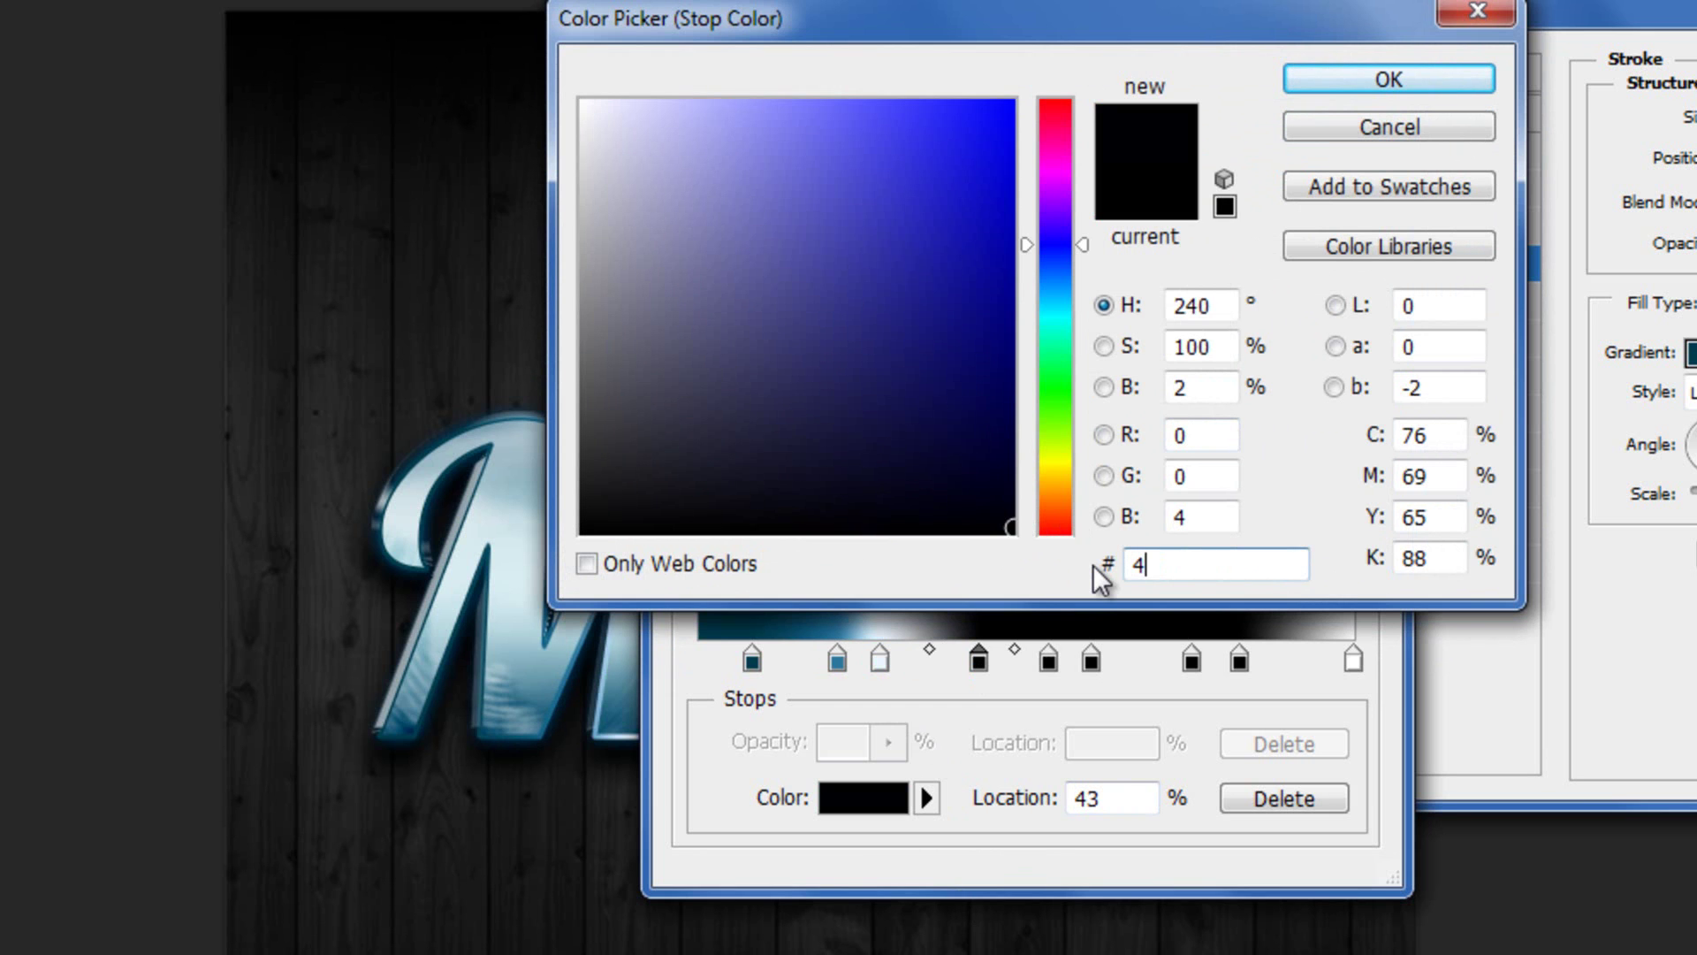
pyautogui.write('098')
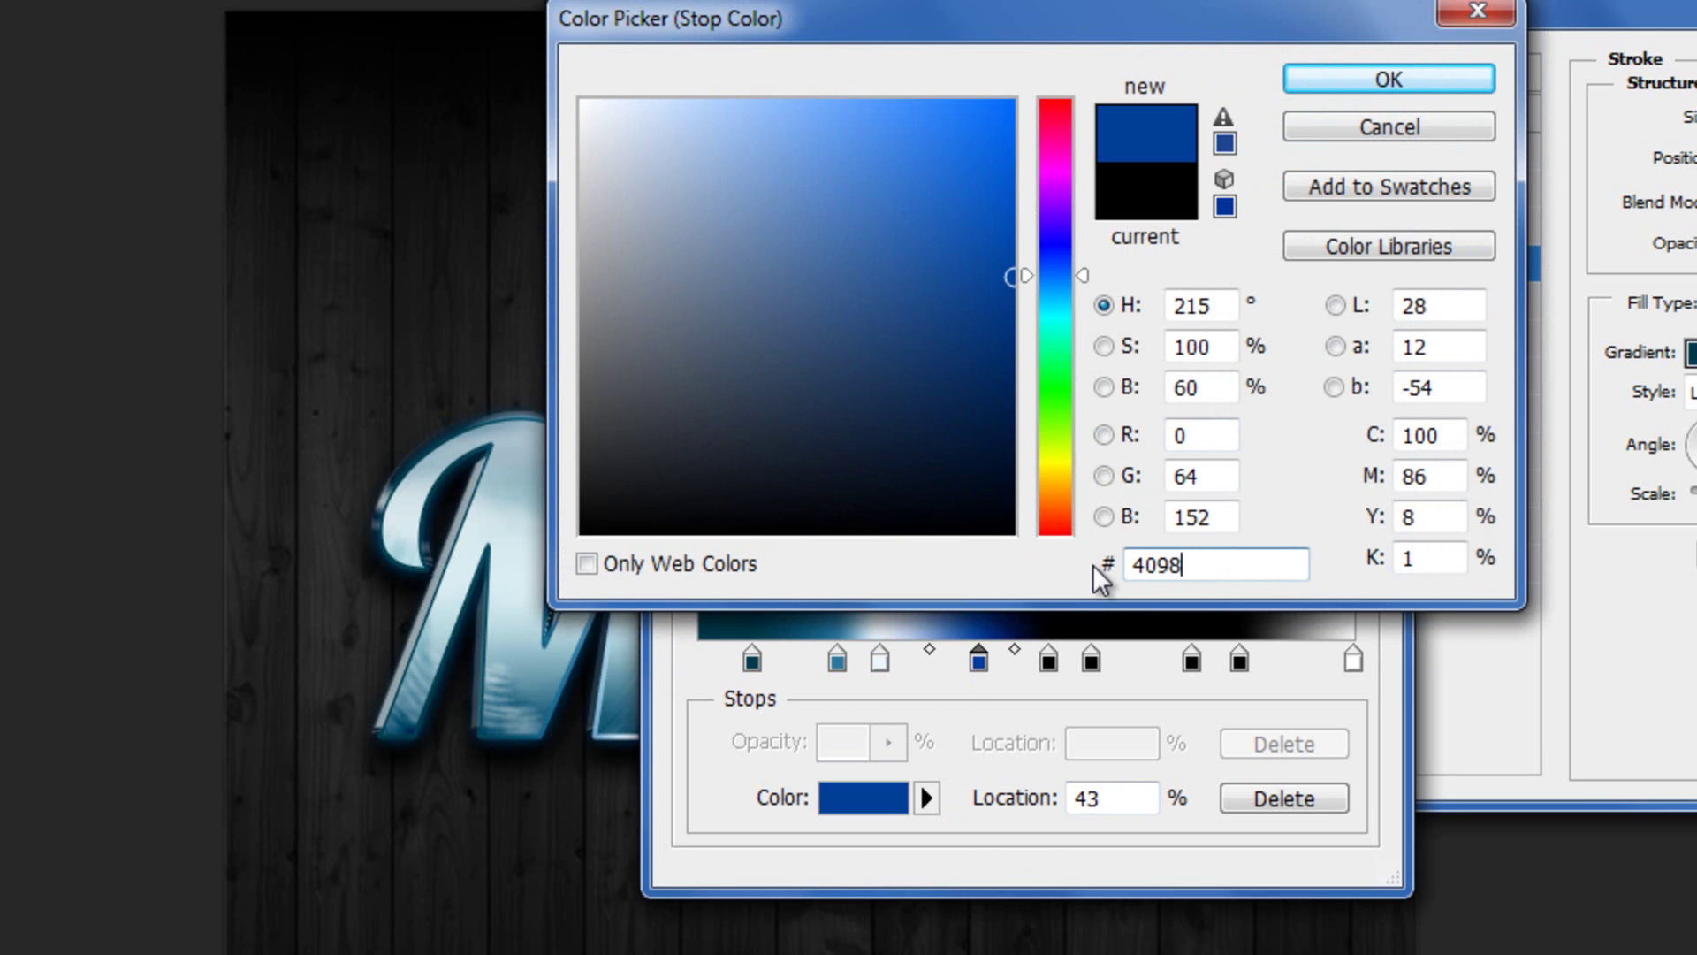
pyautogui.write('ca')
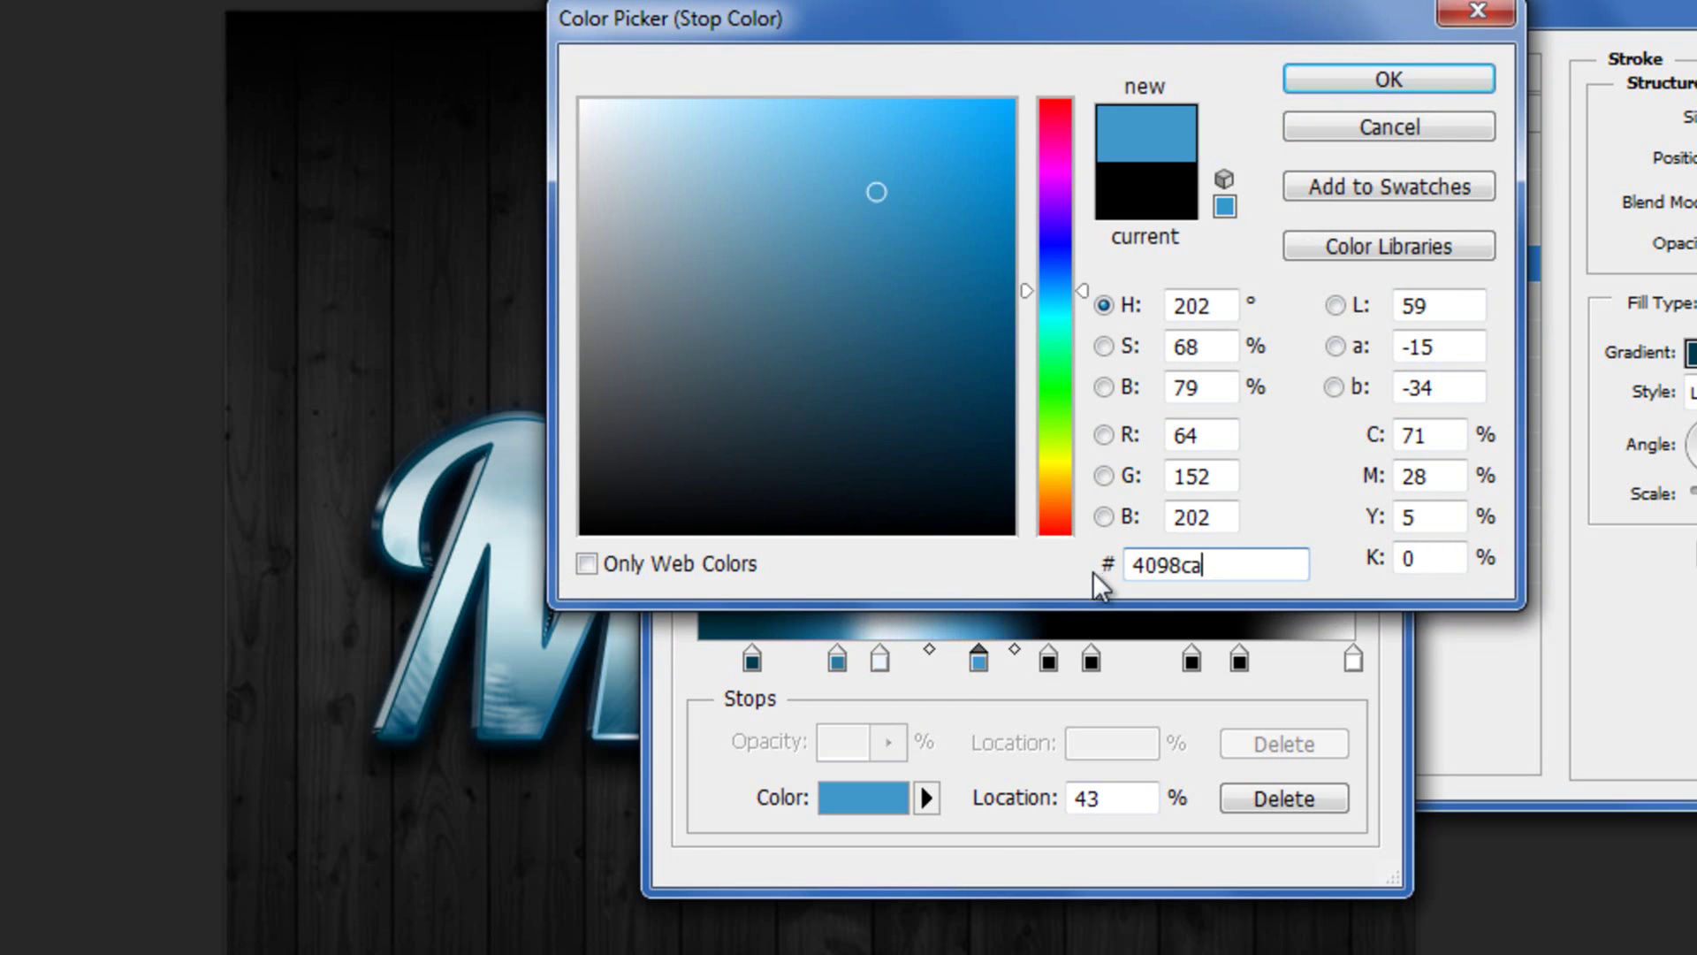
pyautogui.click(1370, 82)
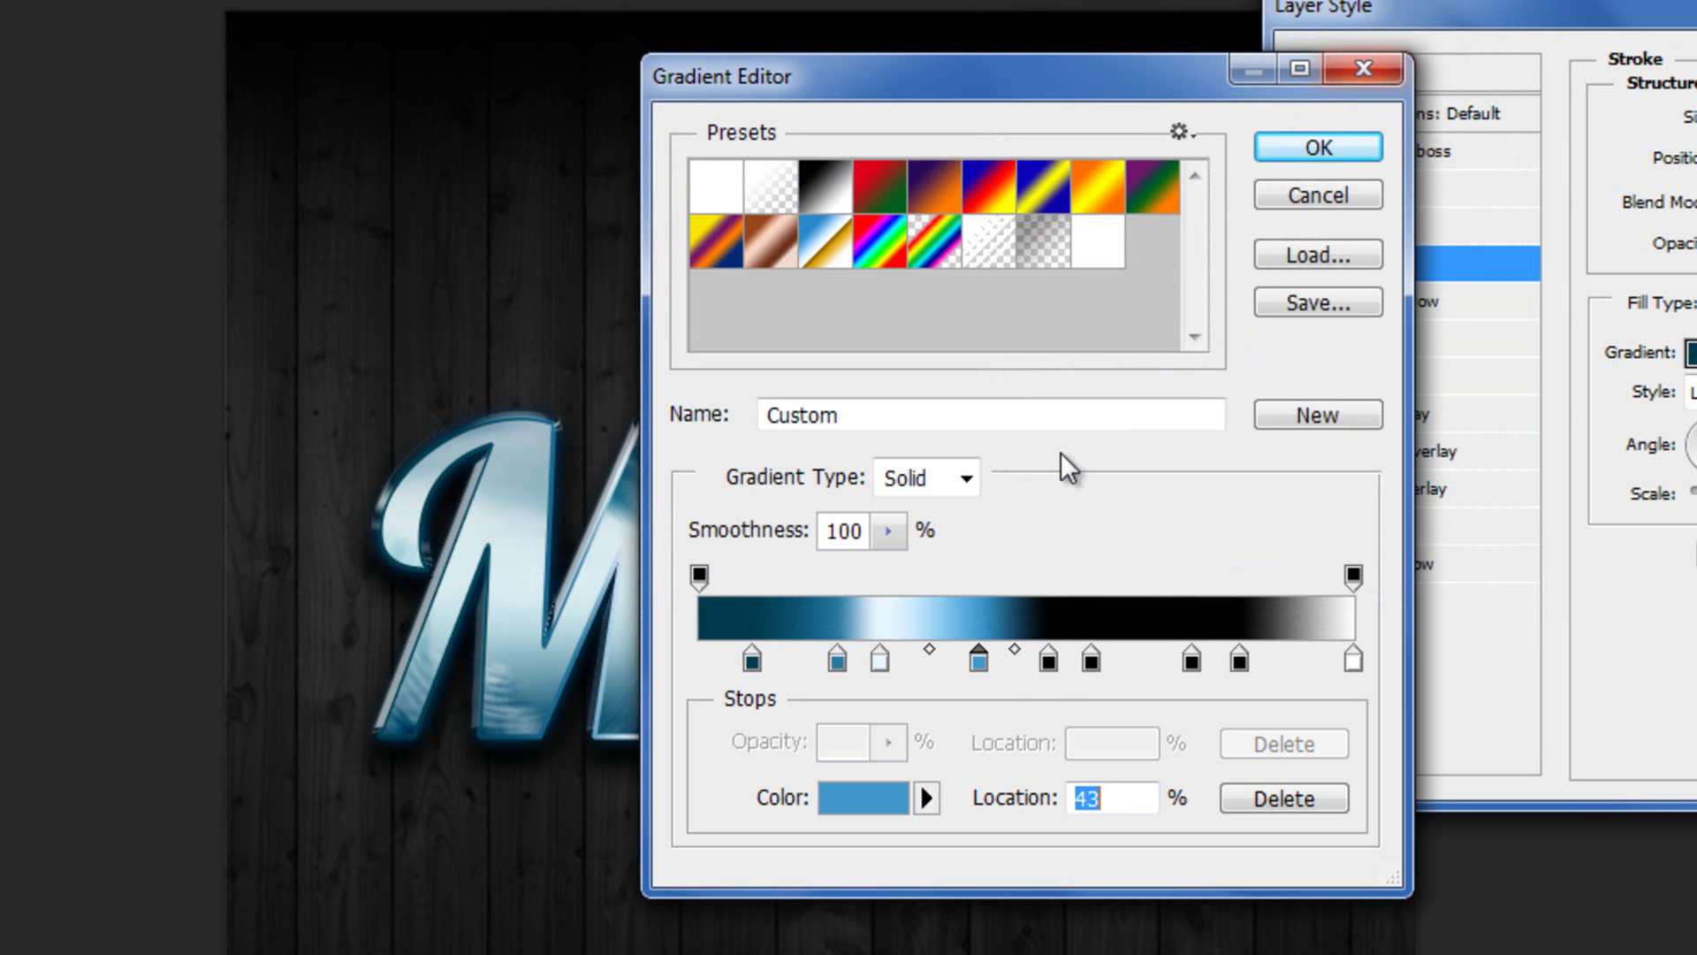
# - Set the 53% stop to 003b4c and the 60% stop to 2b79a0
pyautogui.click(1055, 665)
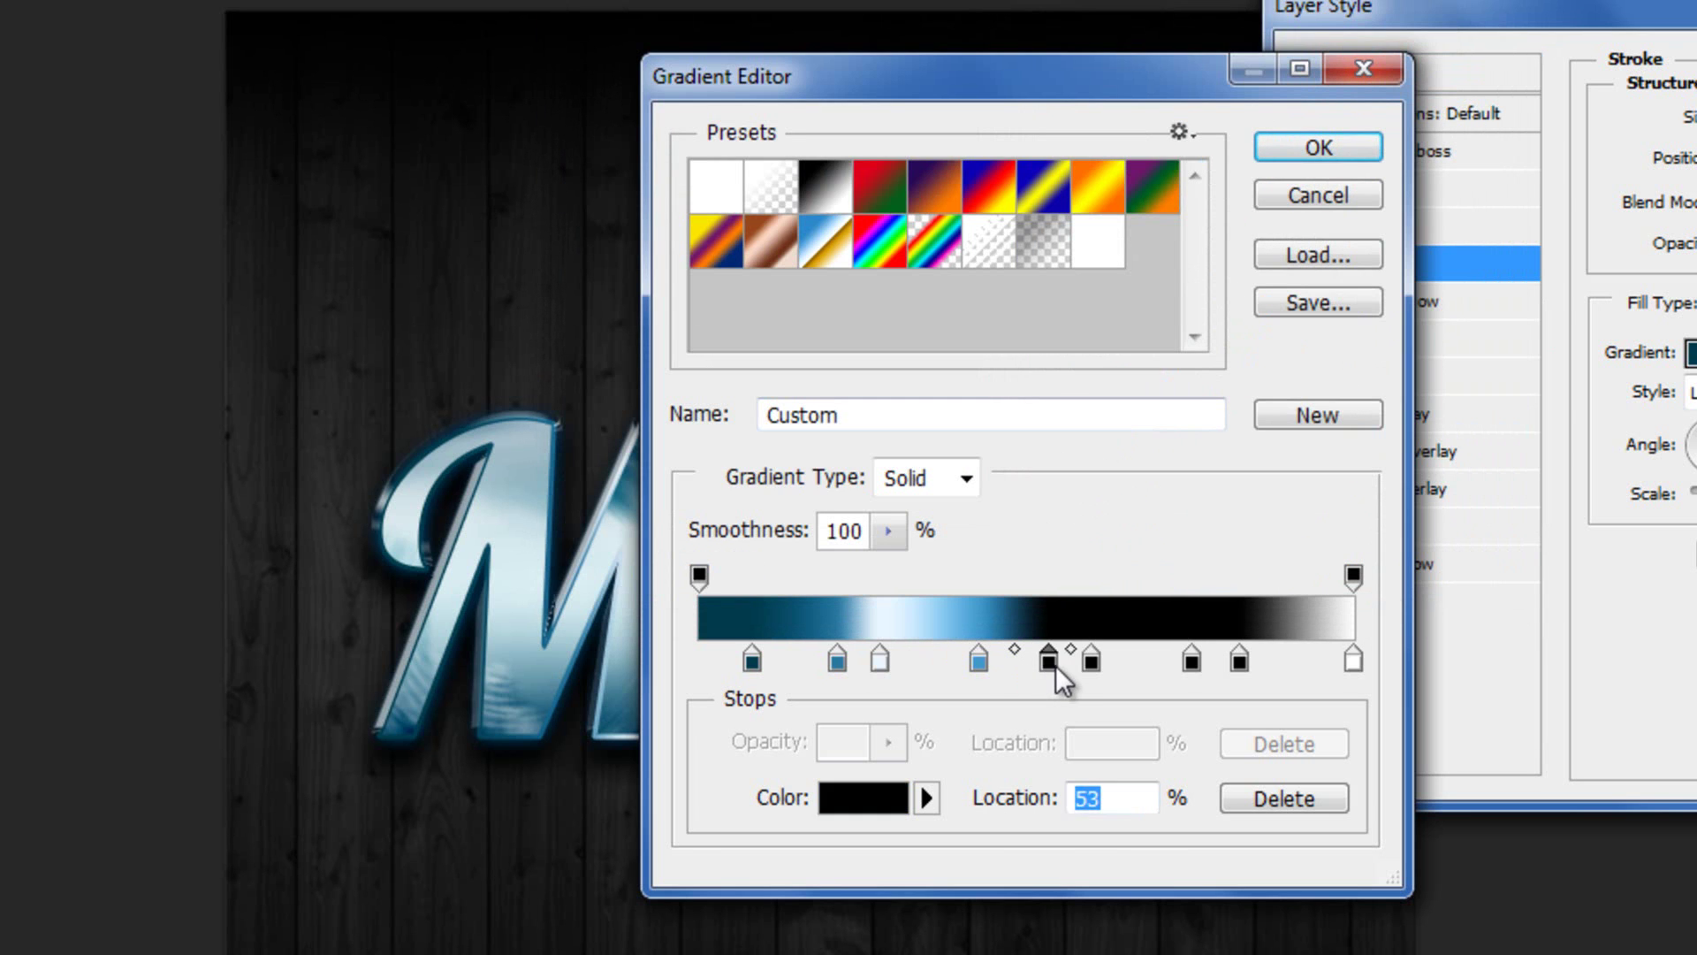
pyautogui.doubleClick(1055, 667)
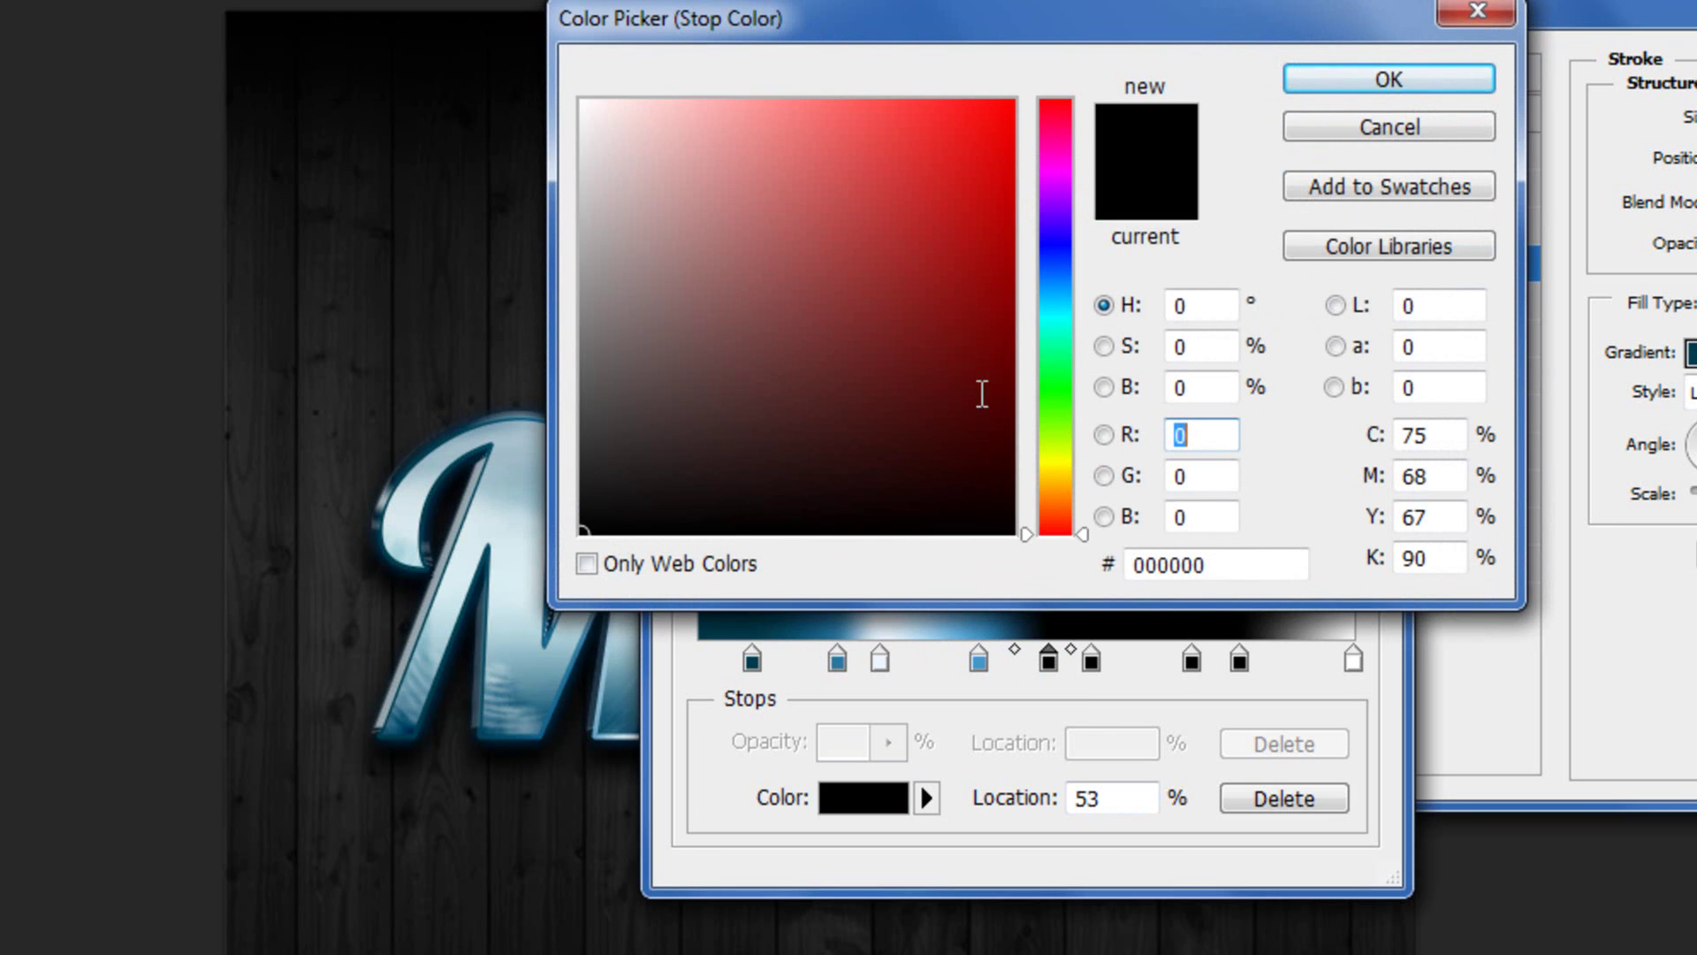
pyautogui.doubleClick(1220, 570)
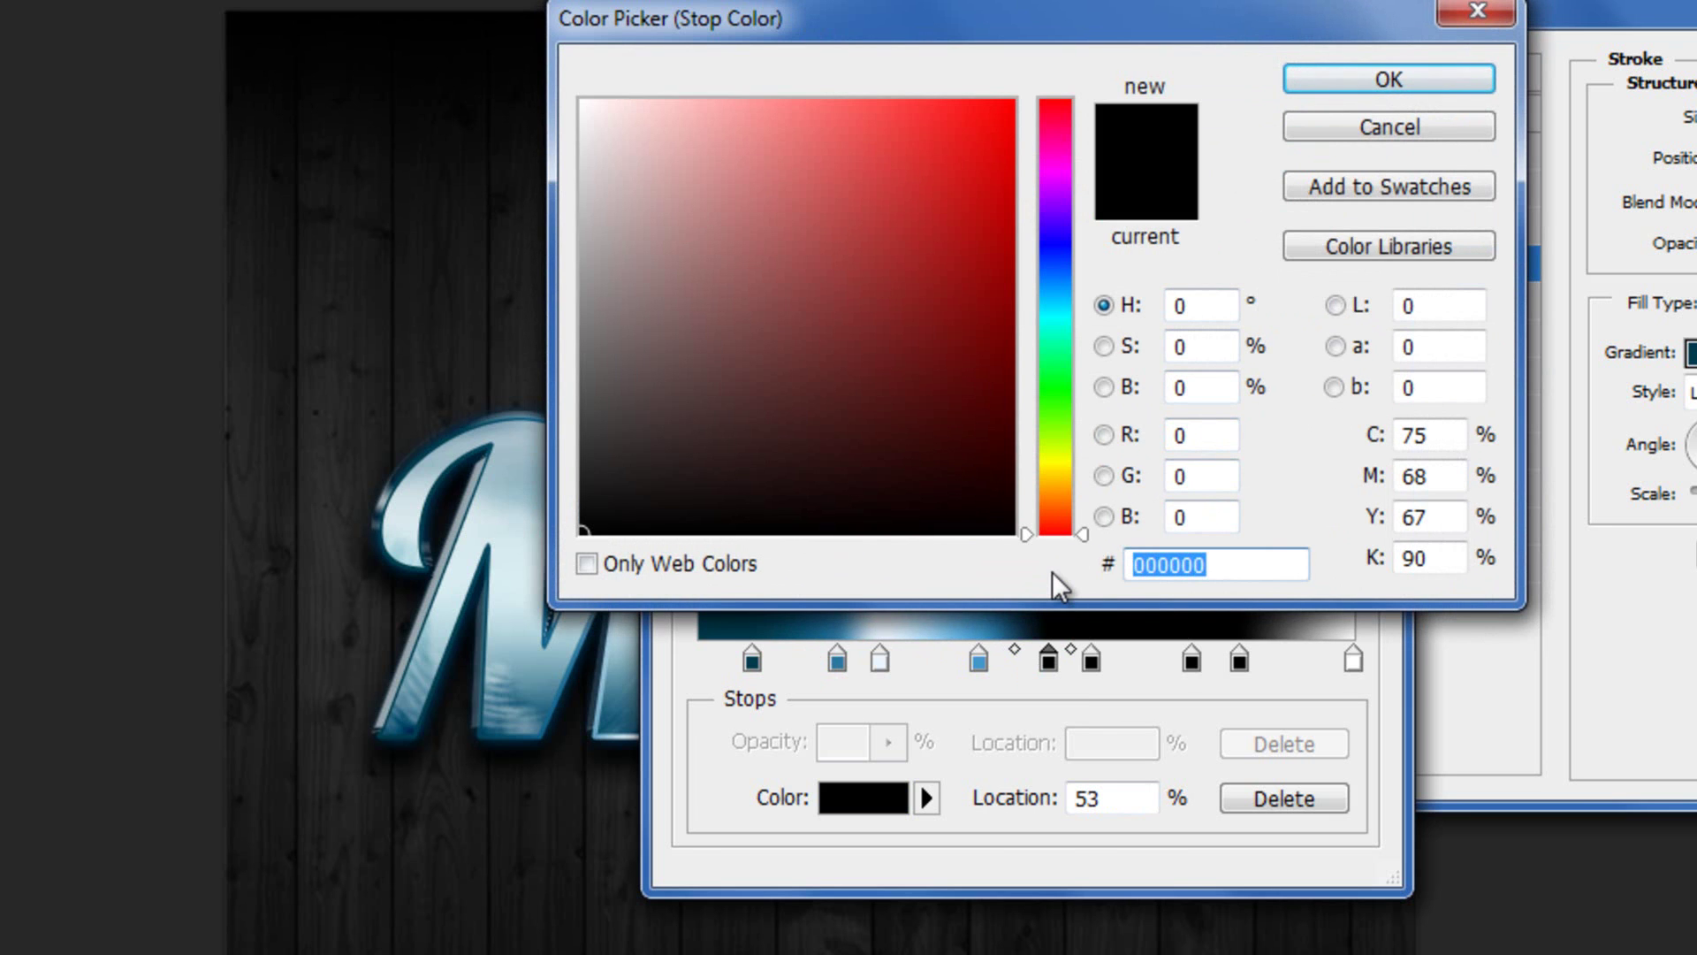
pyautogui.write('003')
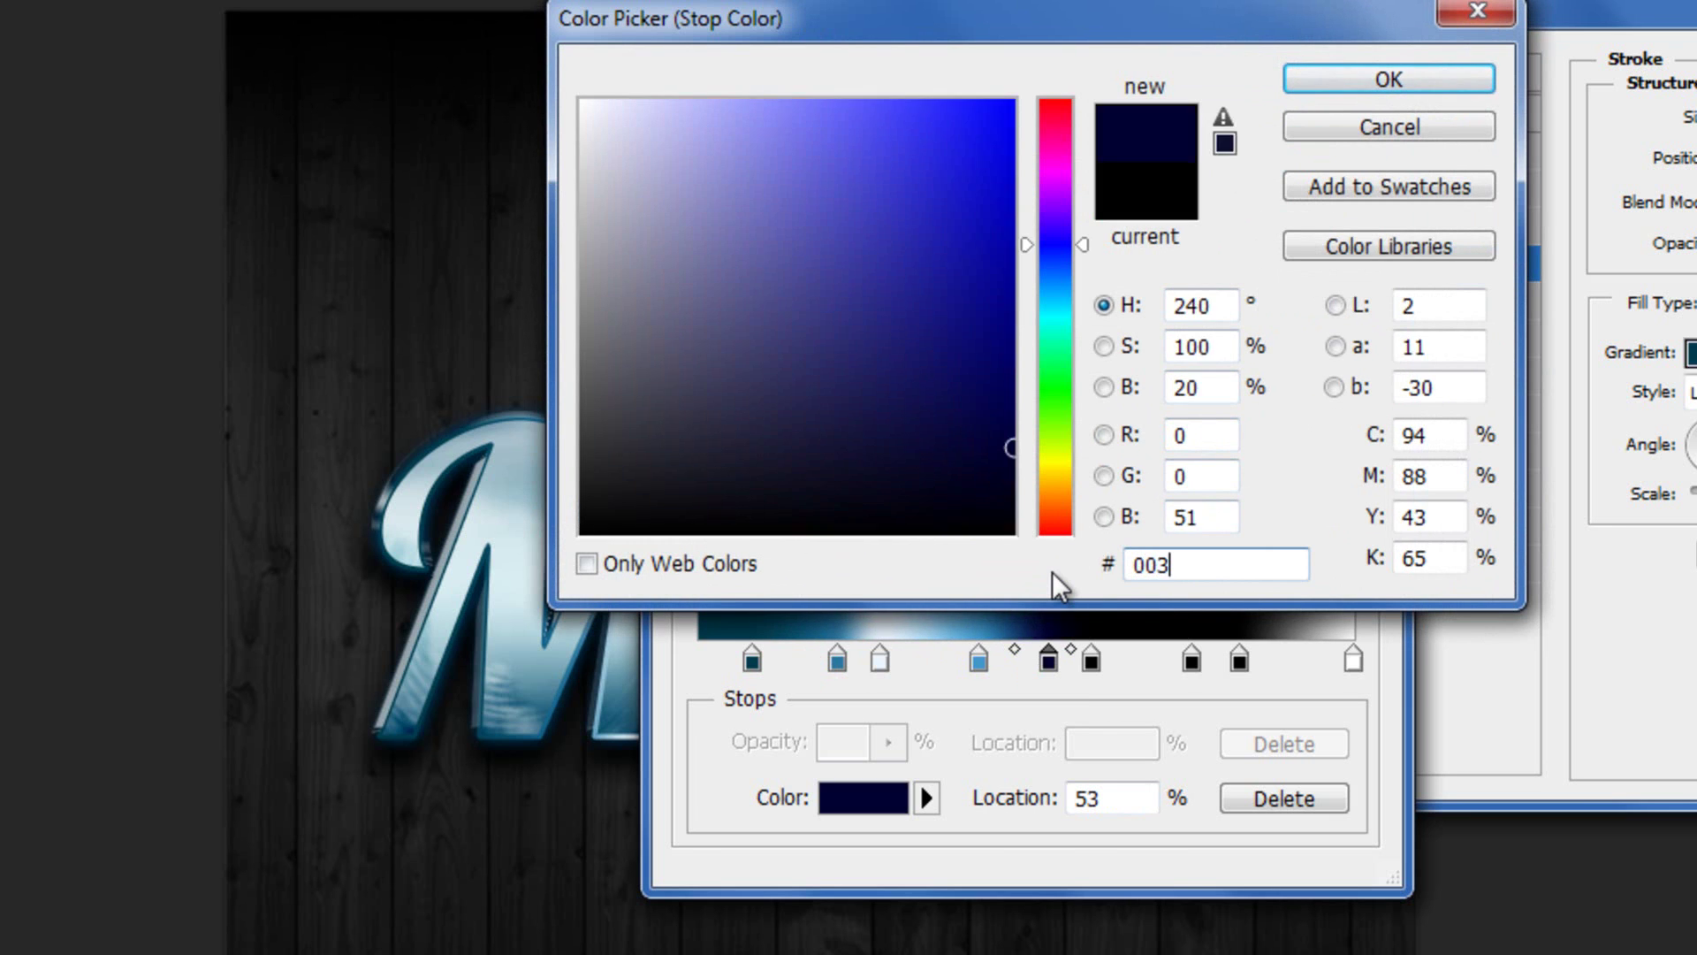
pyautogui.write('b')
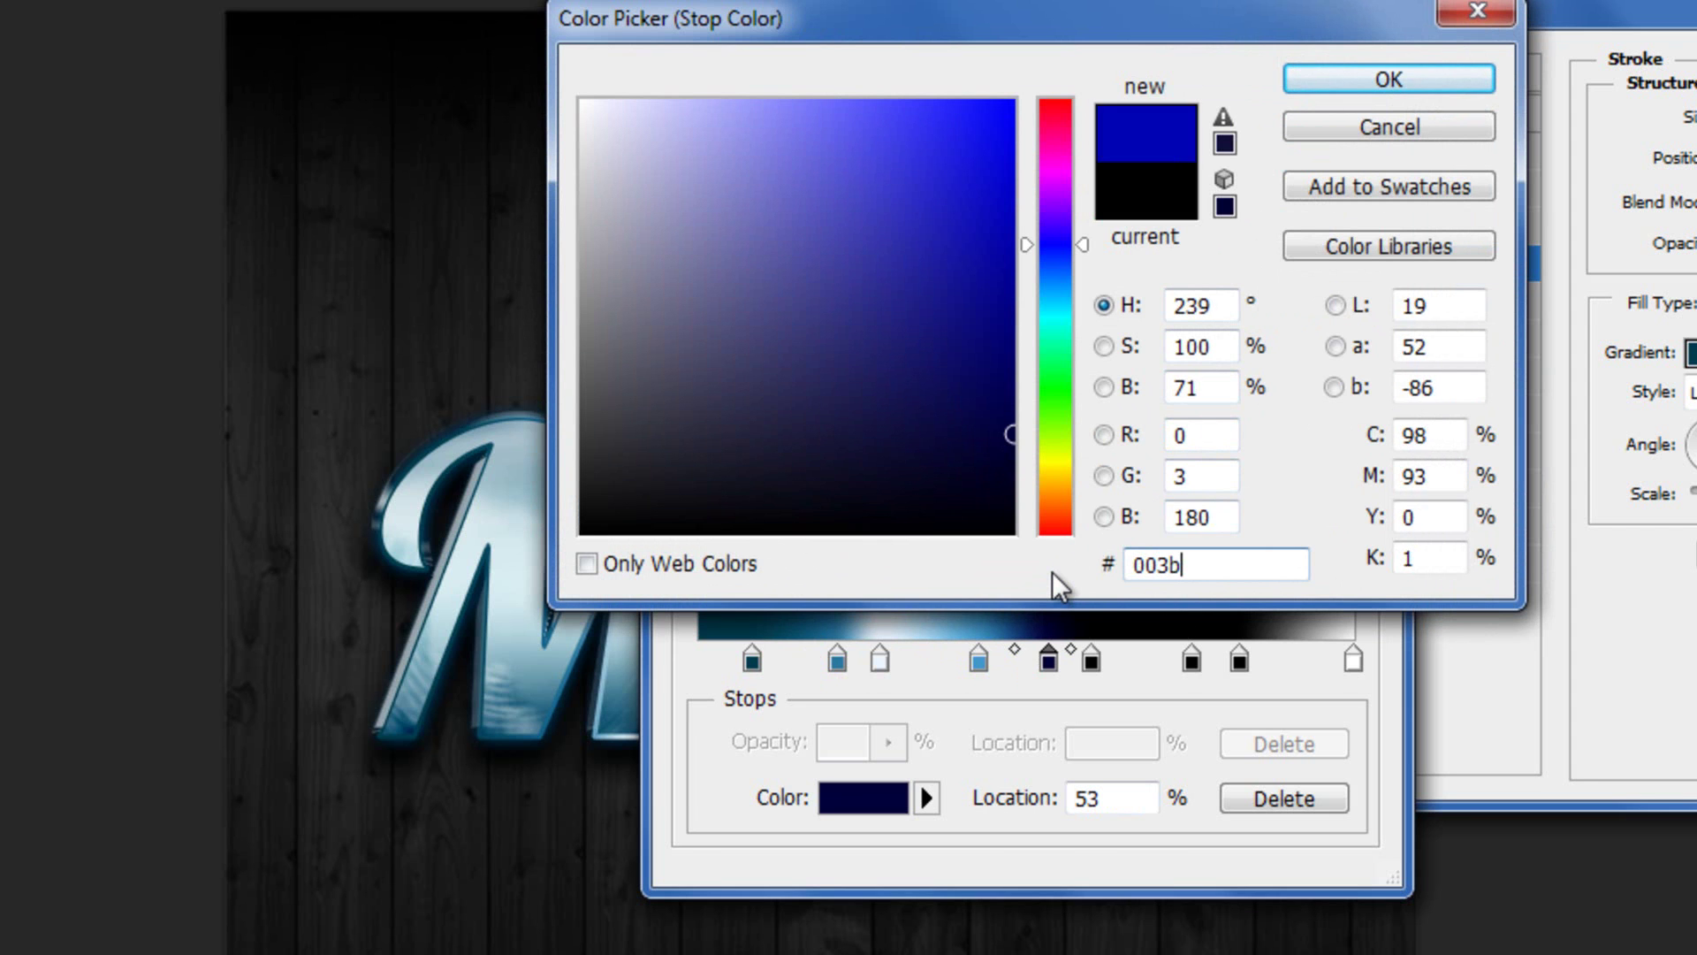
pyautogui.write('4c')
pyautogui.press('Return')
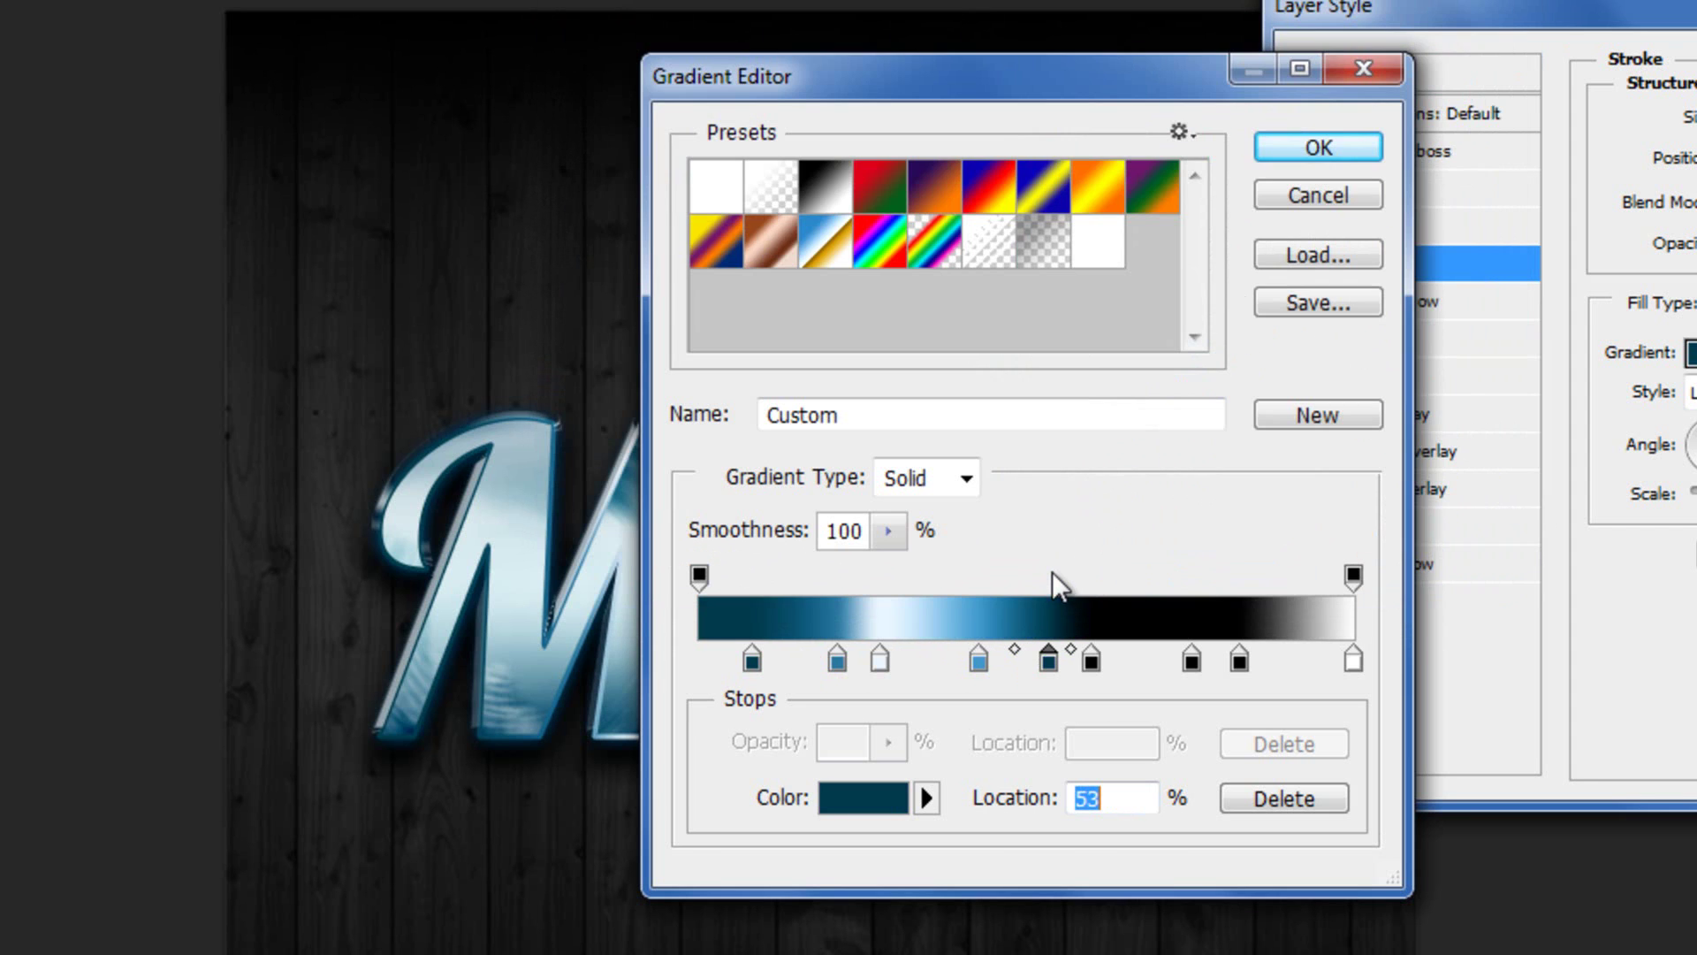
pyautogui.doubleClick(1092, 661)
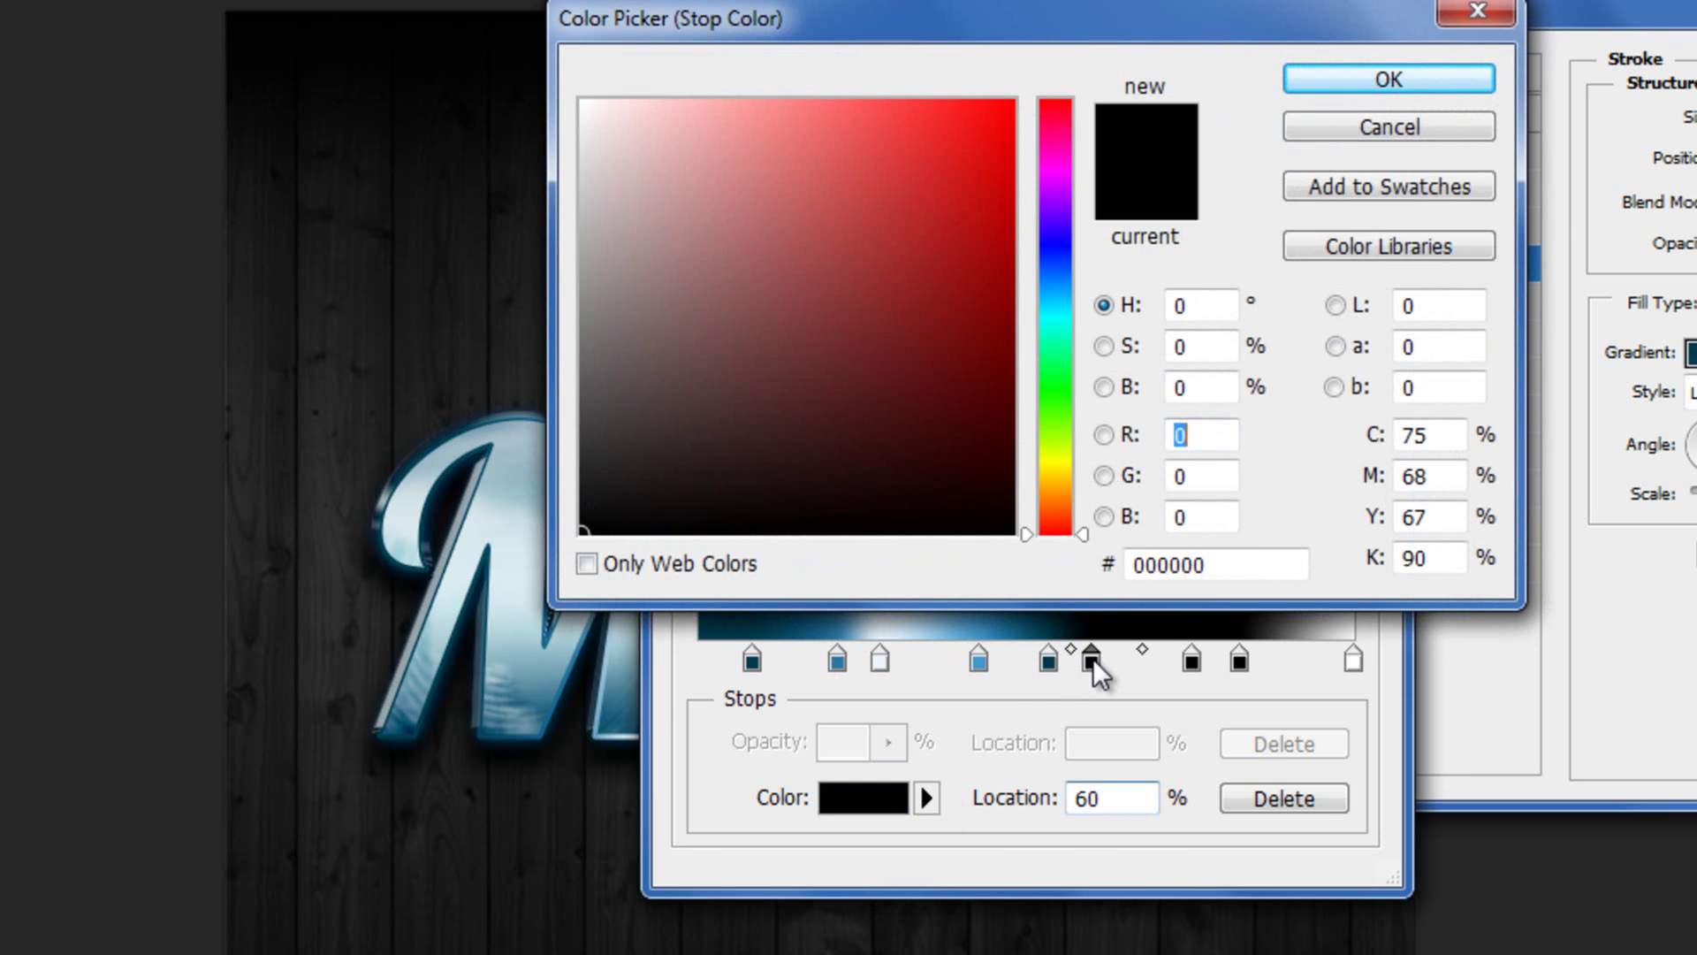
pyautogui.moveTo(1234, 566); pyautogui.dragTo(1073, 569)
pyautogui.write('2')
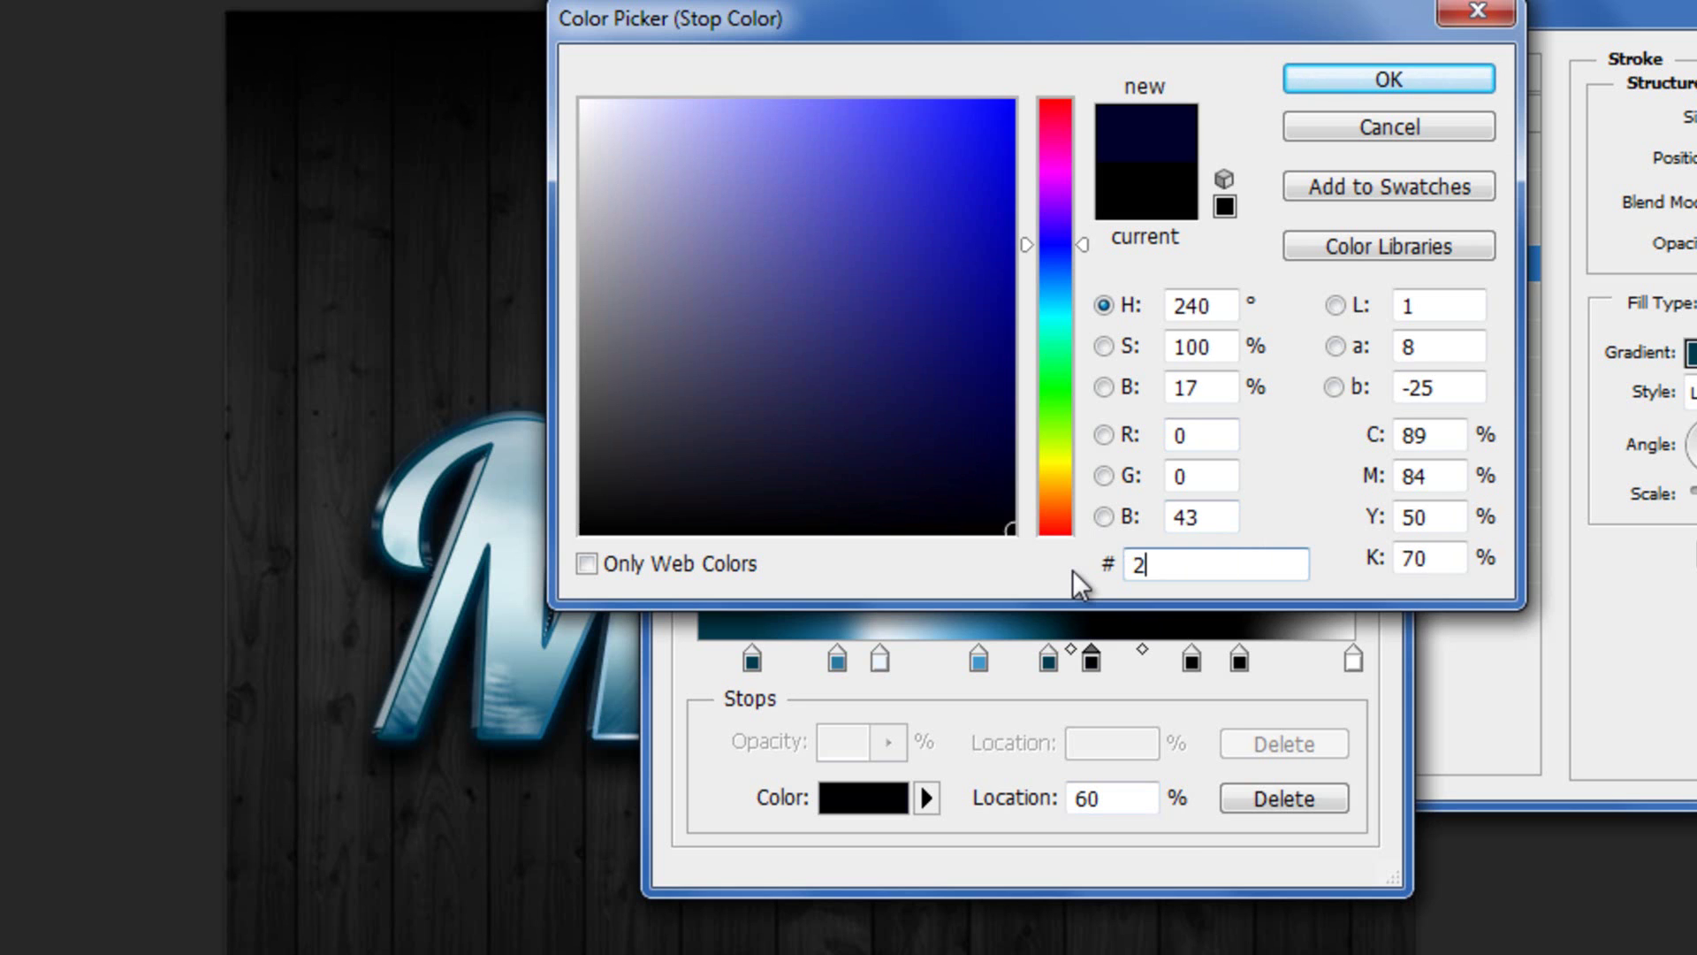
pyautogui.write('b79a0')
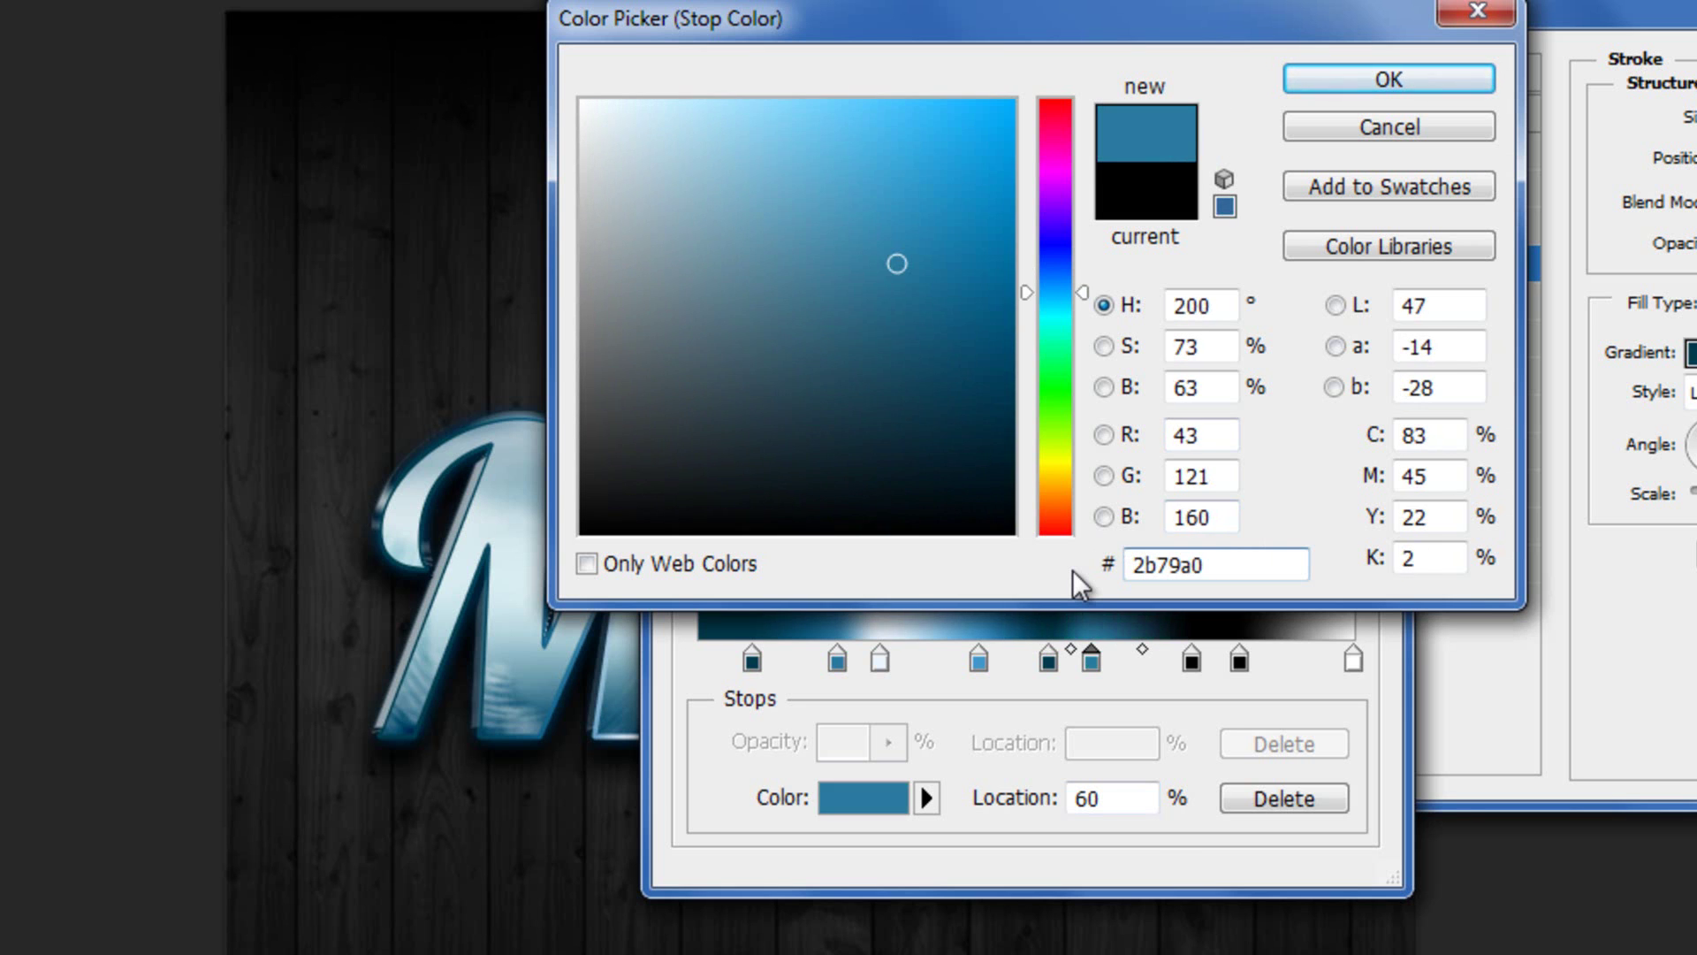
pyautogui.press('Return')
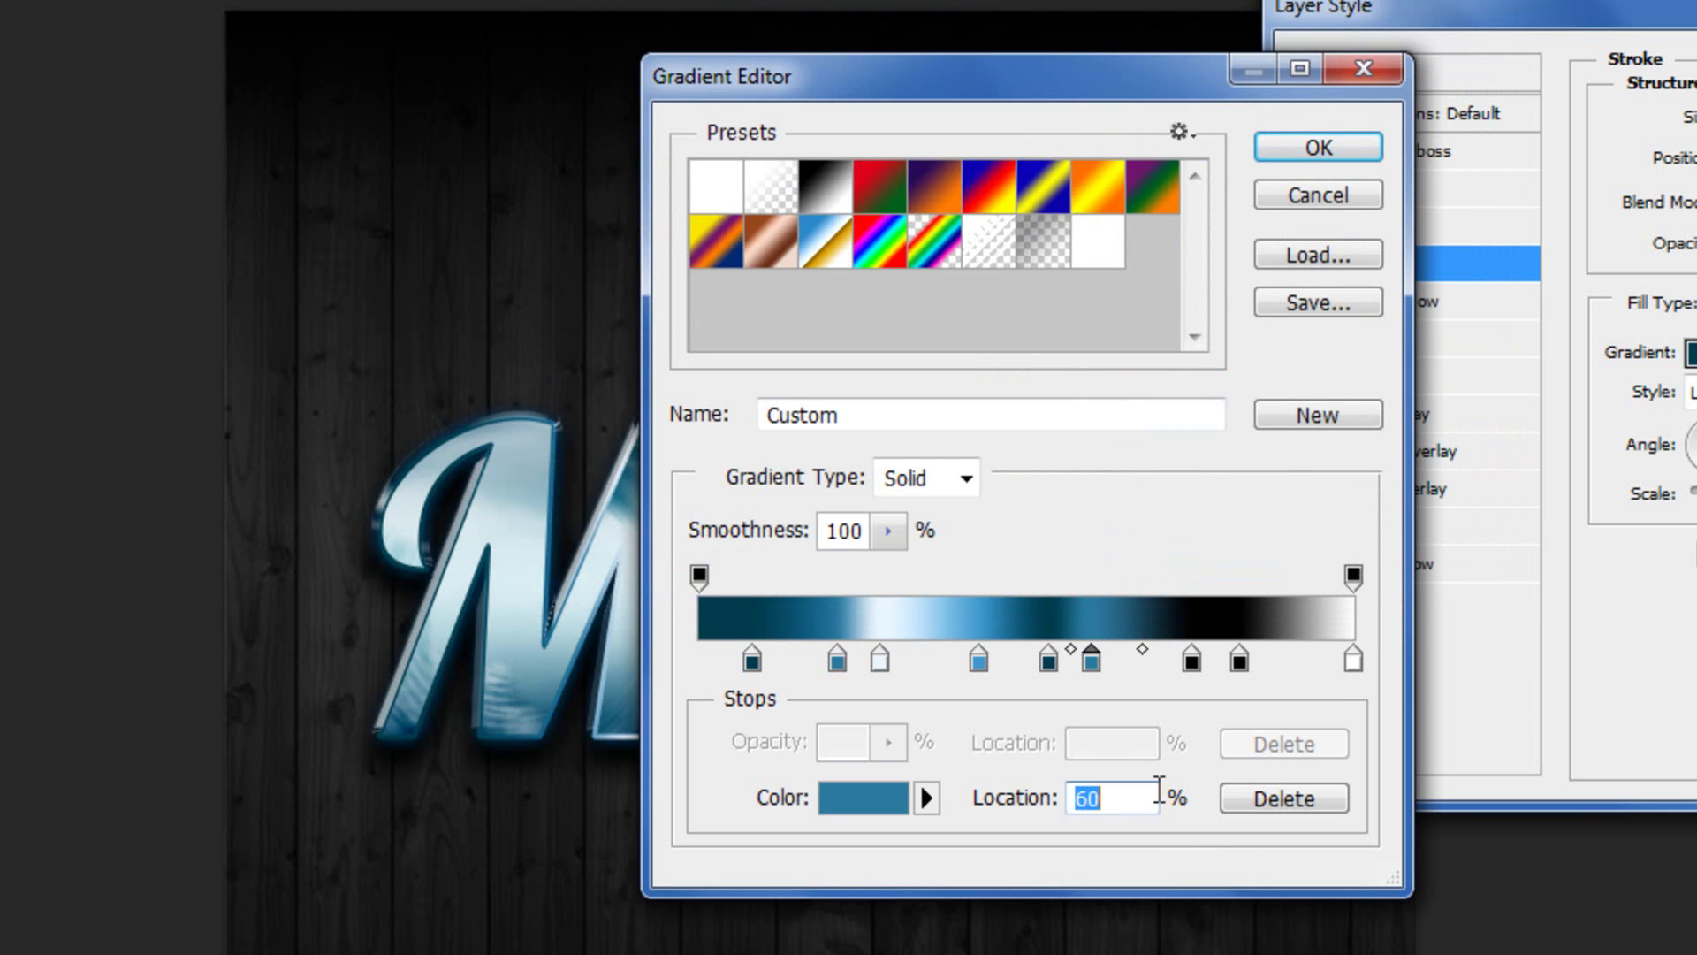
# - Recolour the 75% gradient stop to eaf6ff, then resample its colour from the gradient
pyautogui.click(1190, 659)
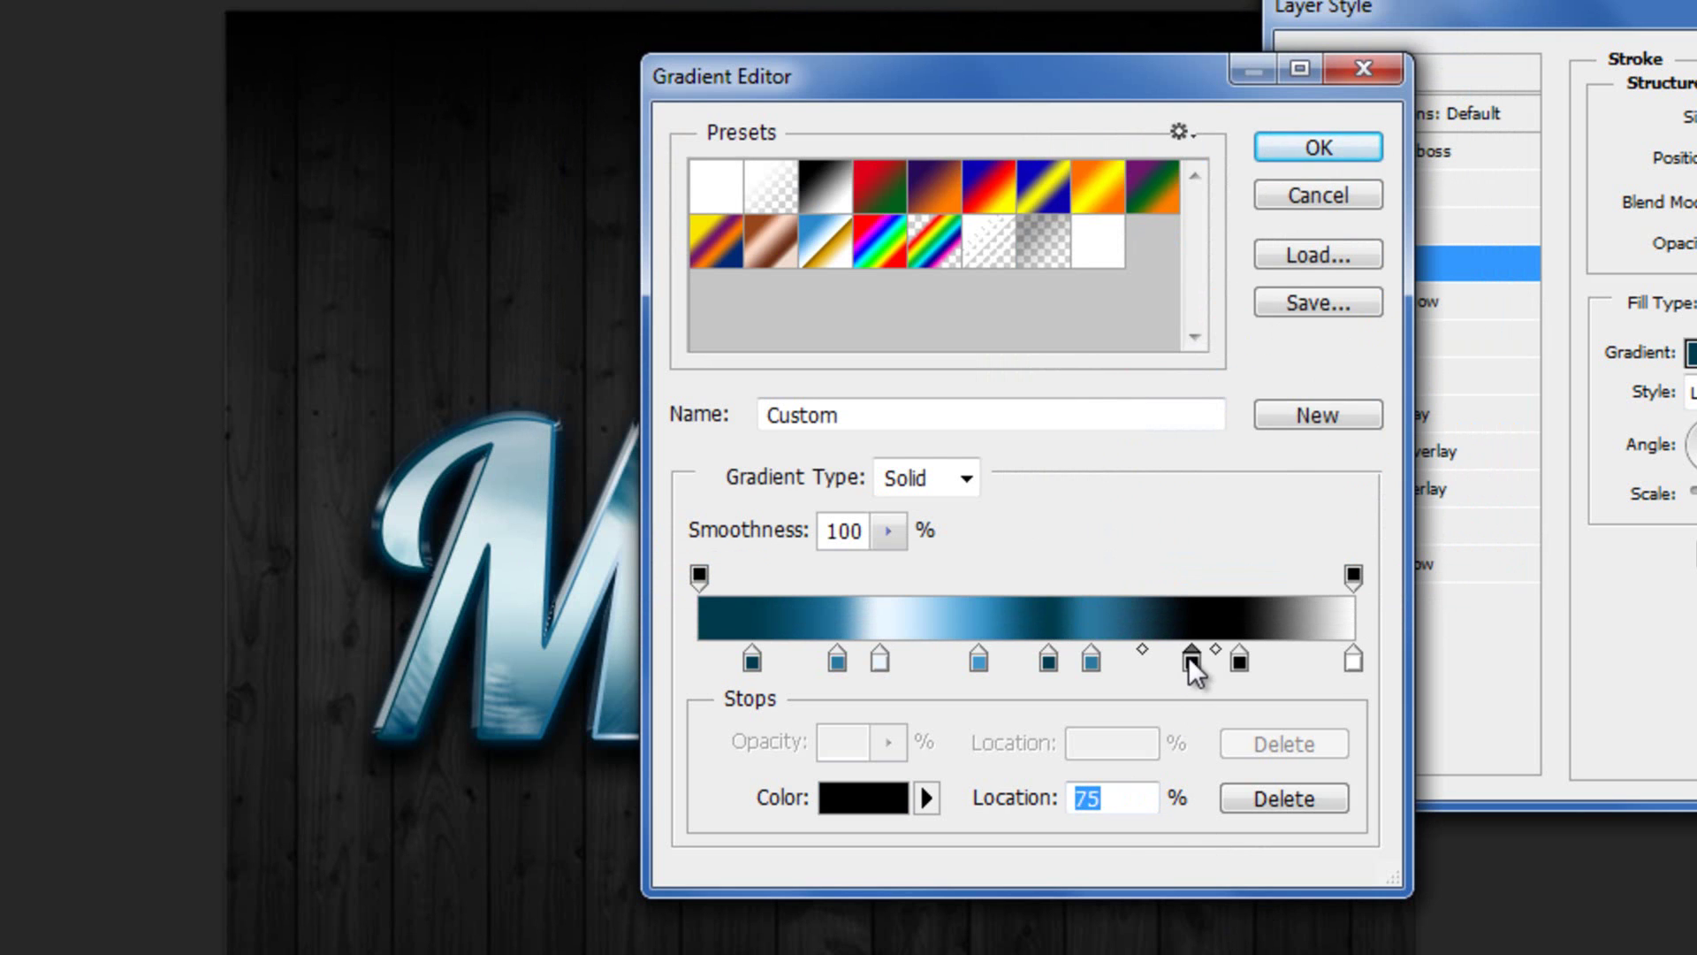
pyautogui.doubleClick(1189, 659)
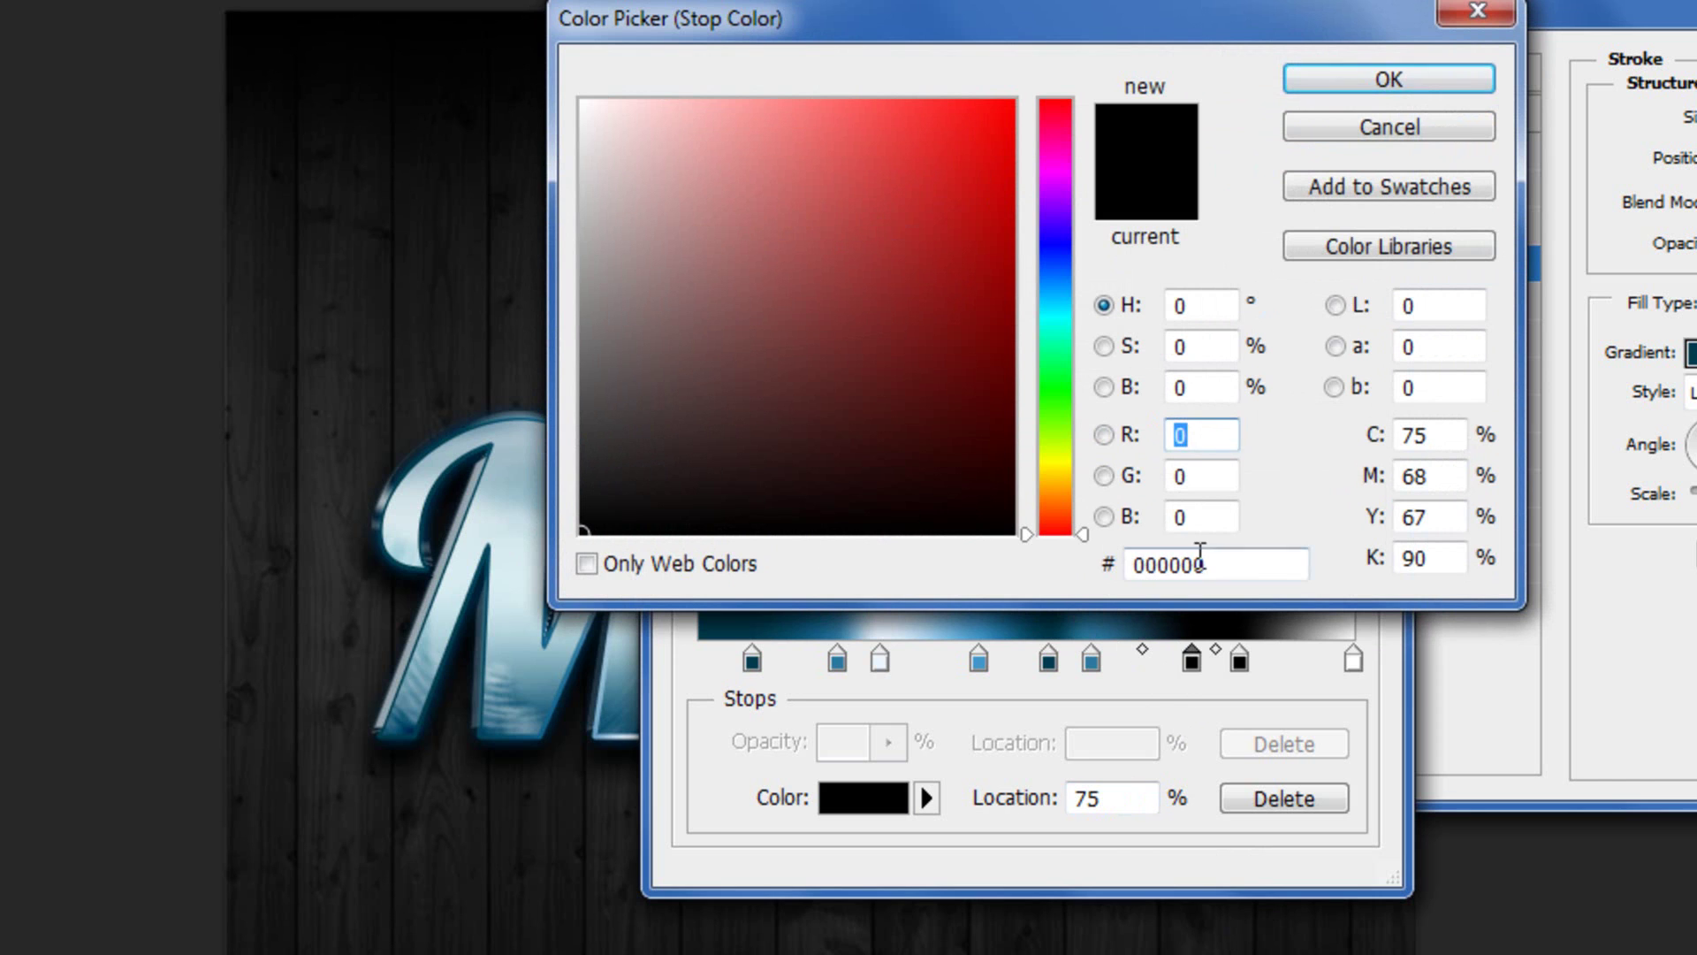
pyautogui.moveTo(1211, 564); pyautogui.dragTo(1118, 561)
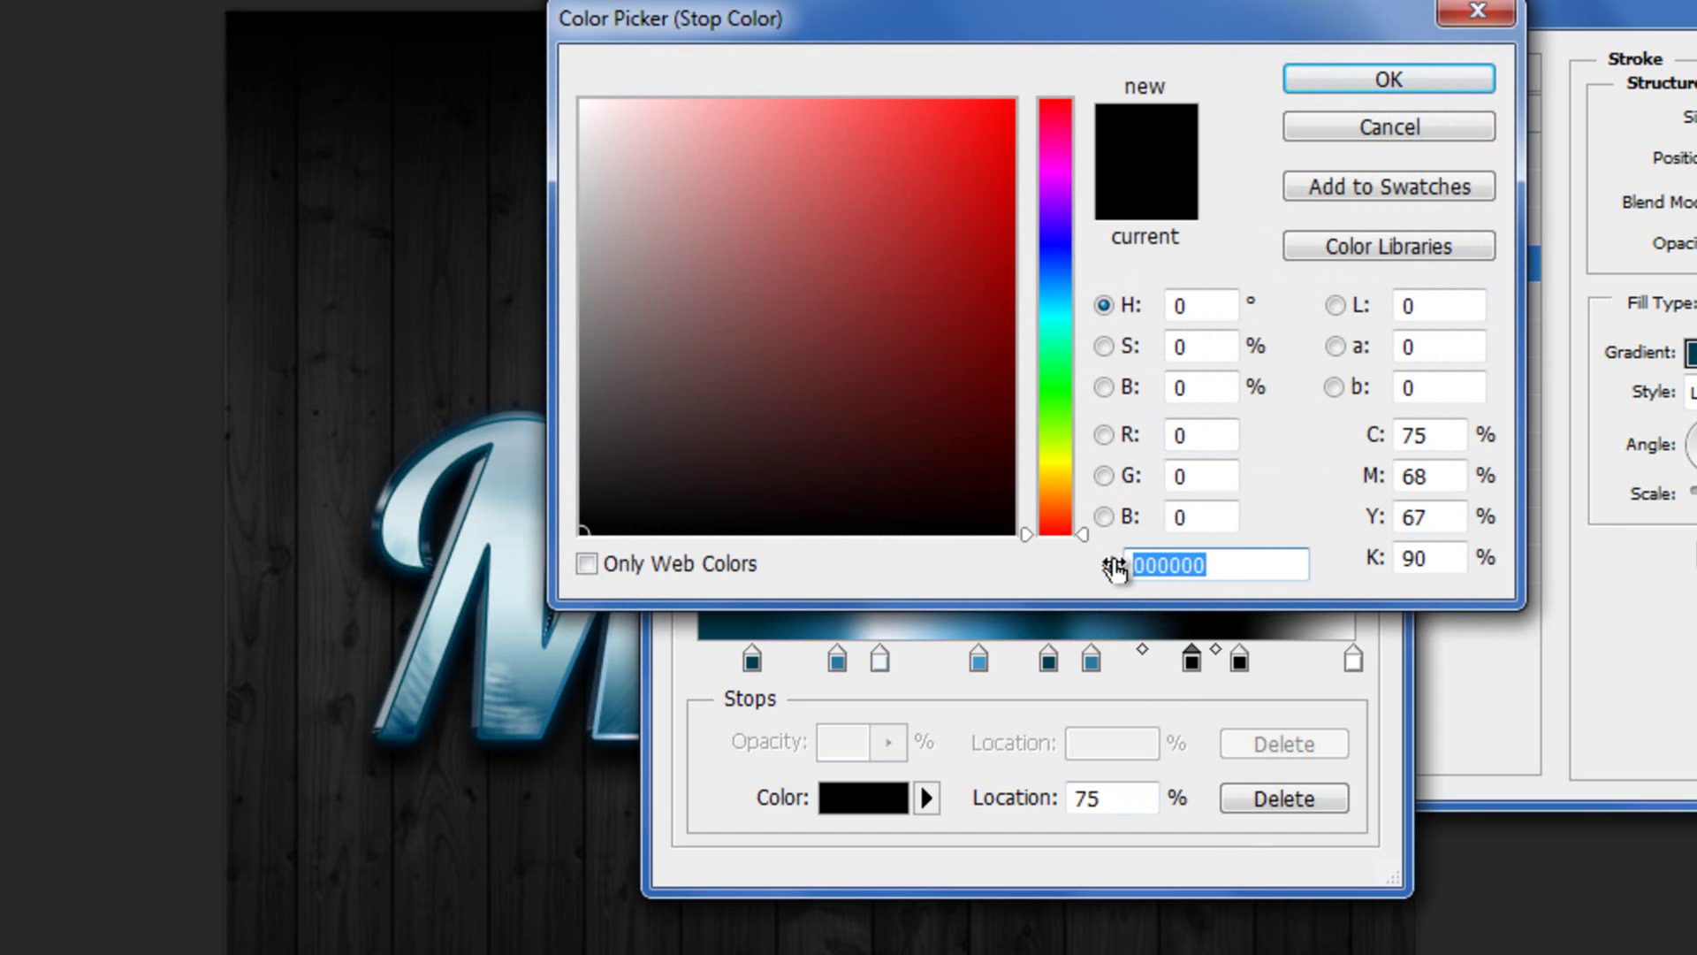
pyautogui.write('e')
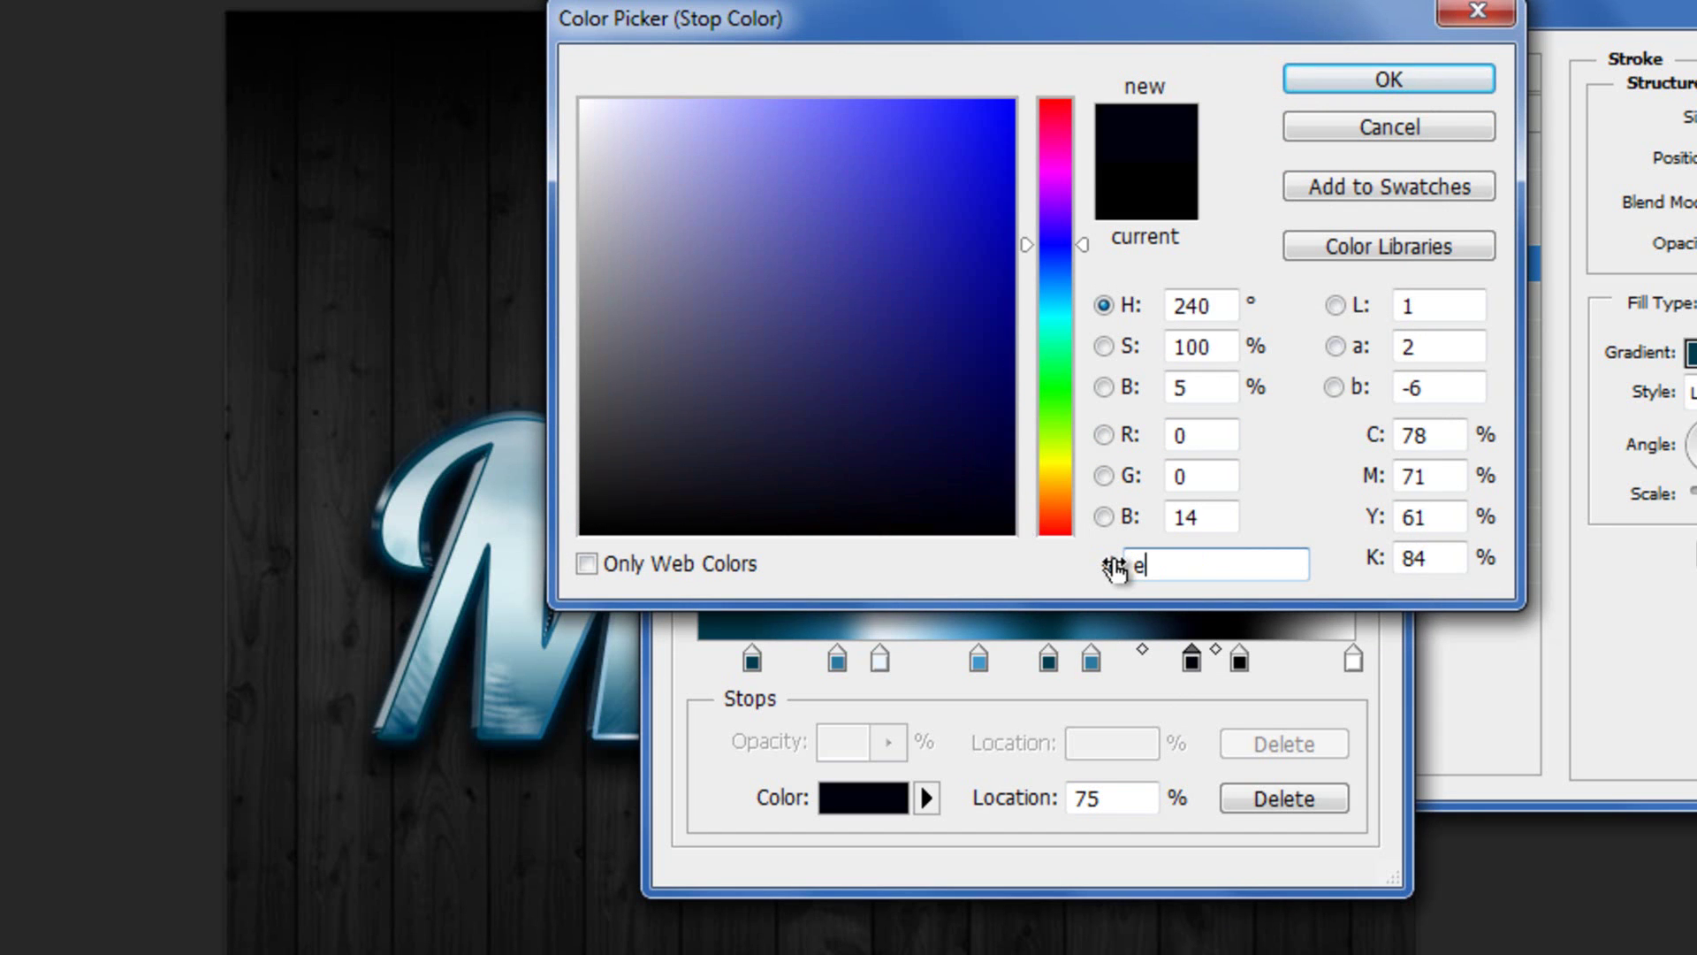
pyautogui.write('af6ff')
pyautogui.press('Return')
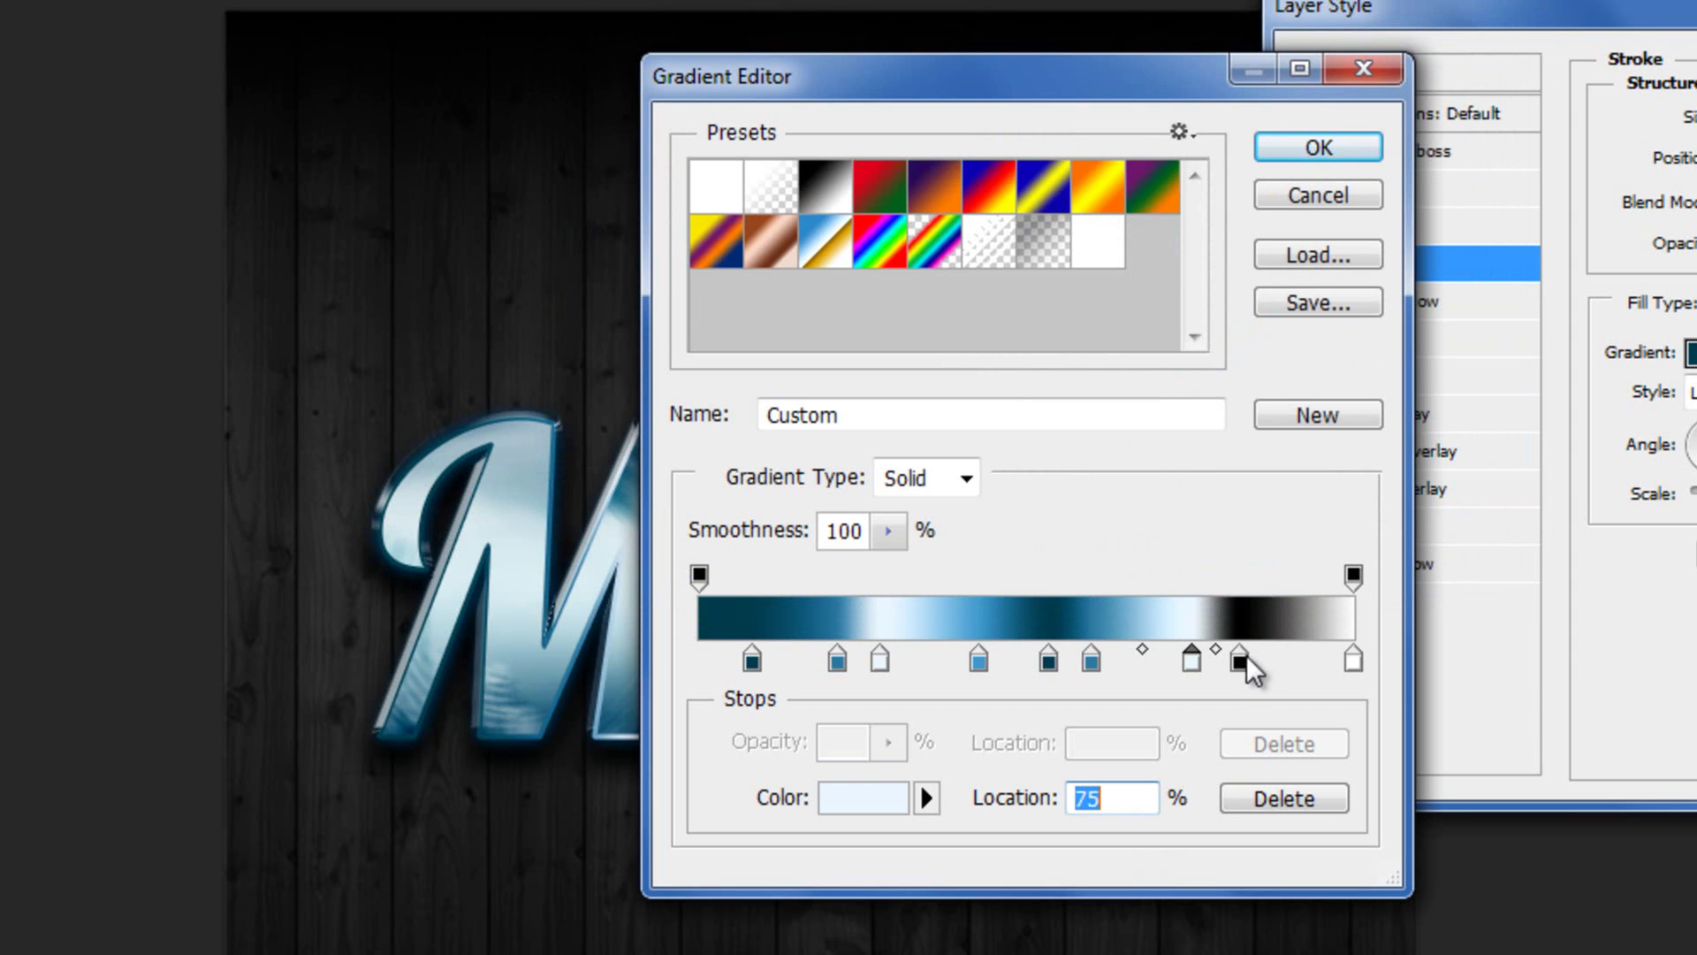
pyautogui.click(1255, 633)
pyautogui.click(1264, 624)
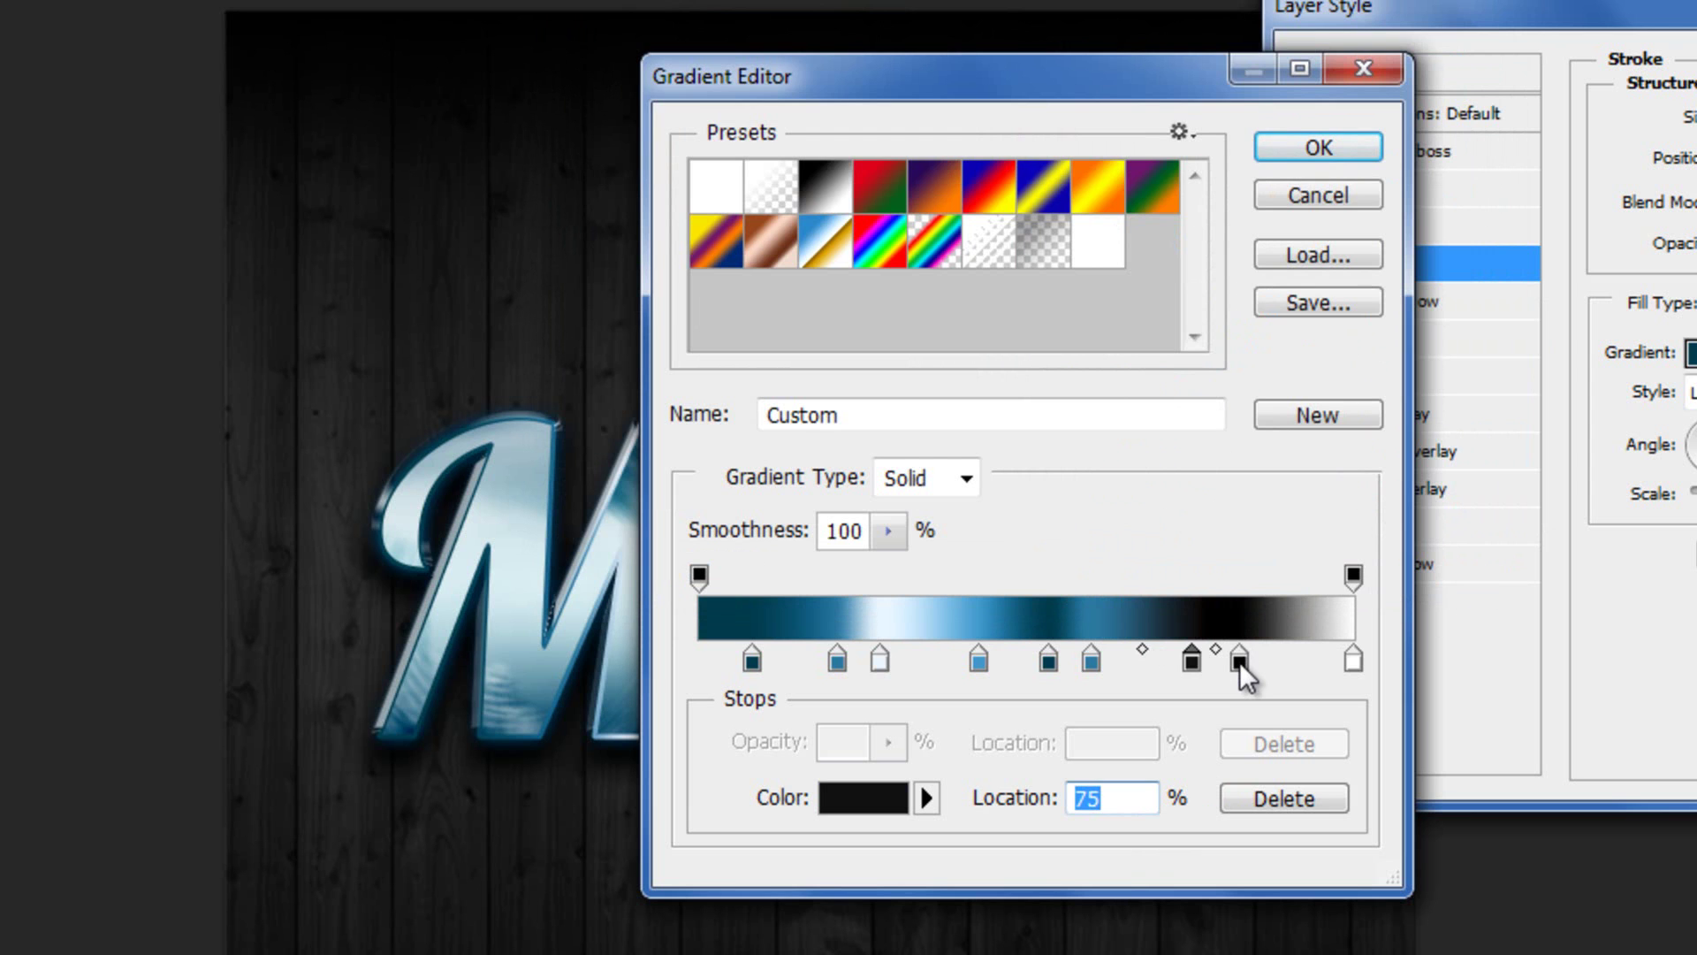
# - Set the 82% gradient stop to medium blue 2b78a0
pyautogui.doubleClick(1240, 662)
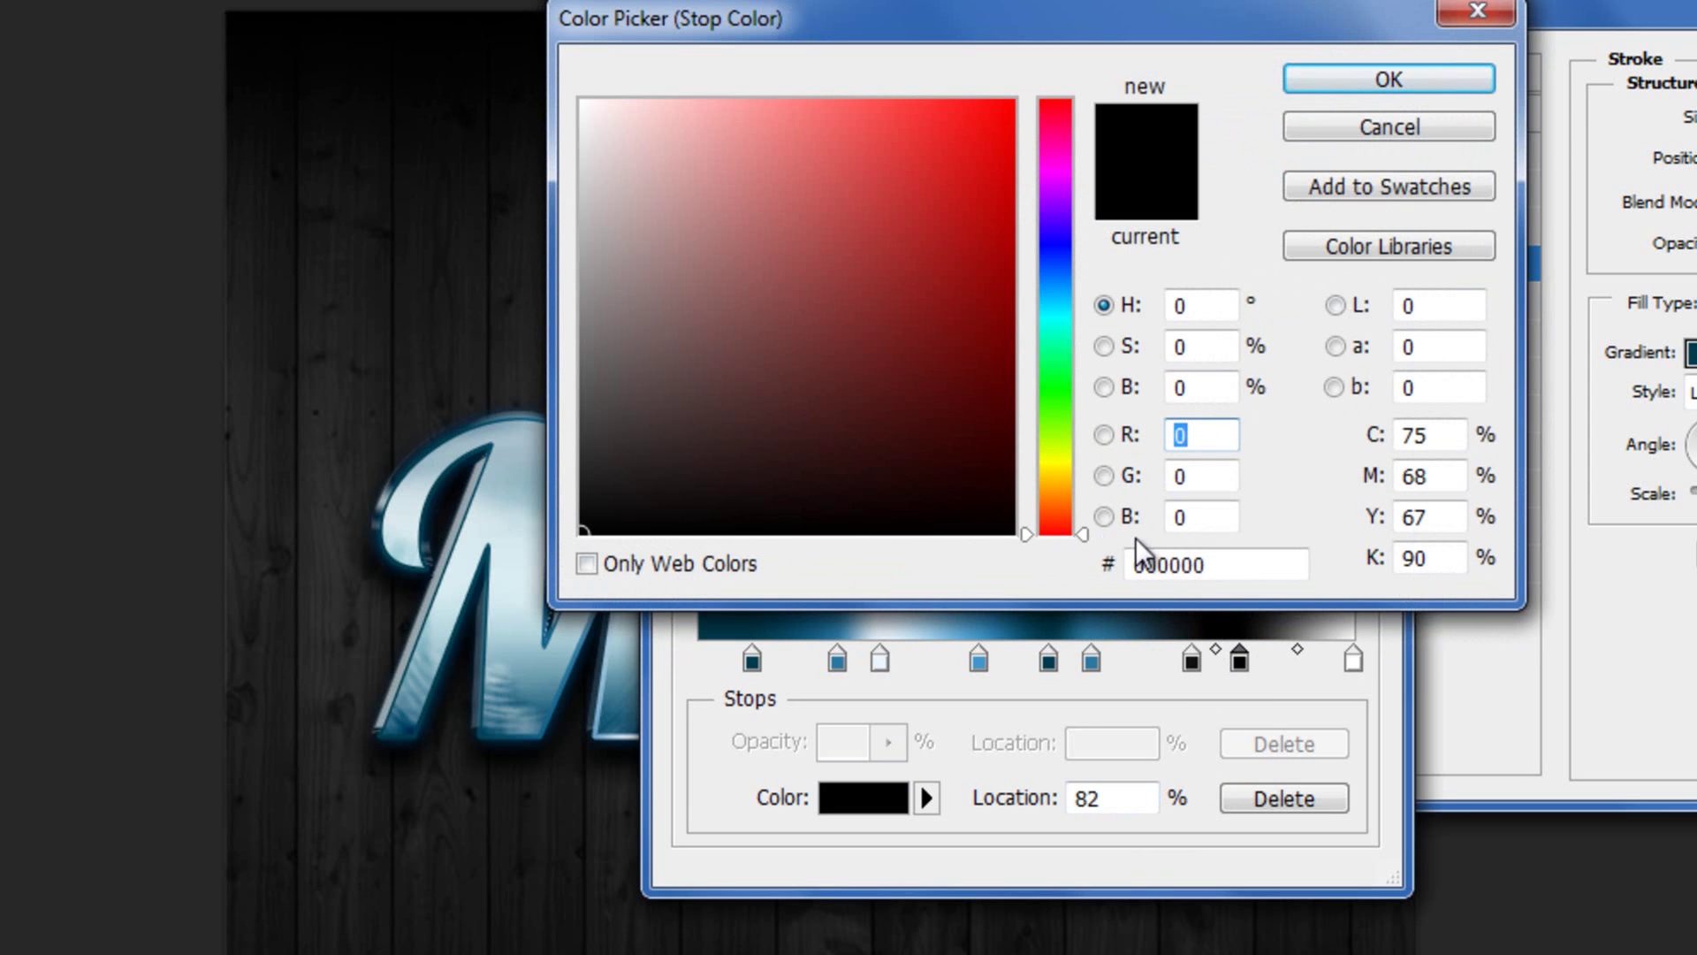
pyautogui.moveTo(1212, 564); pyautogui.dragTo(1140, 566)
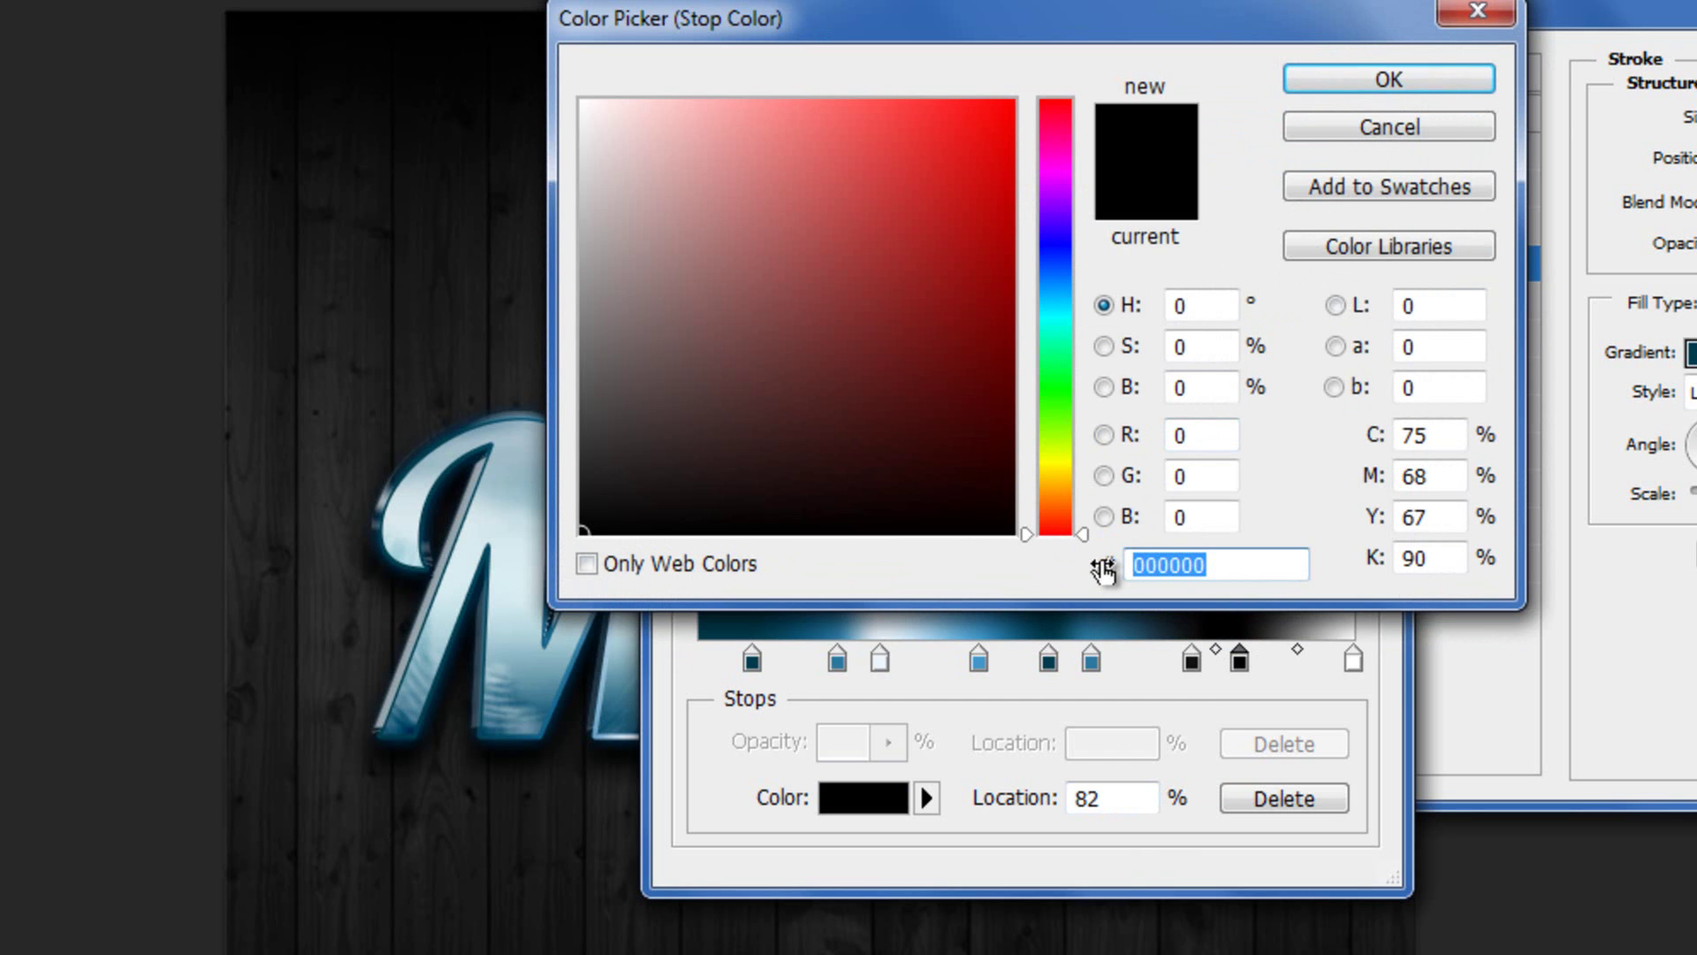
pyautogui.write('2b7')
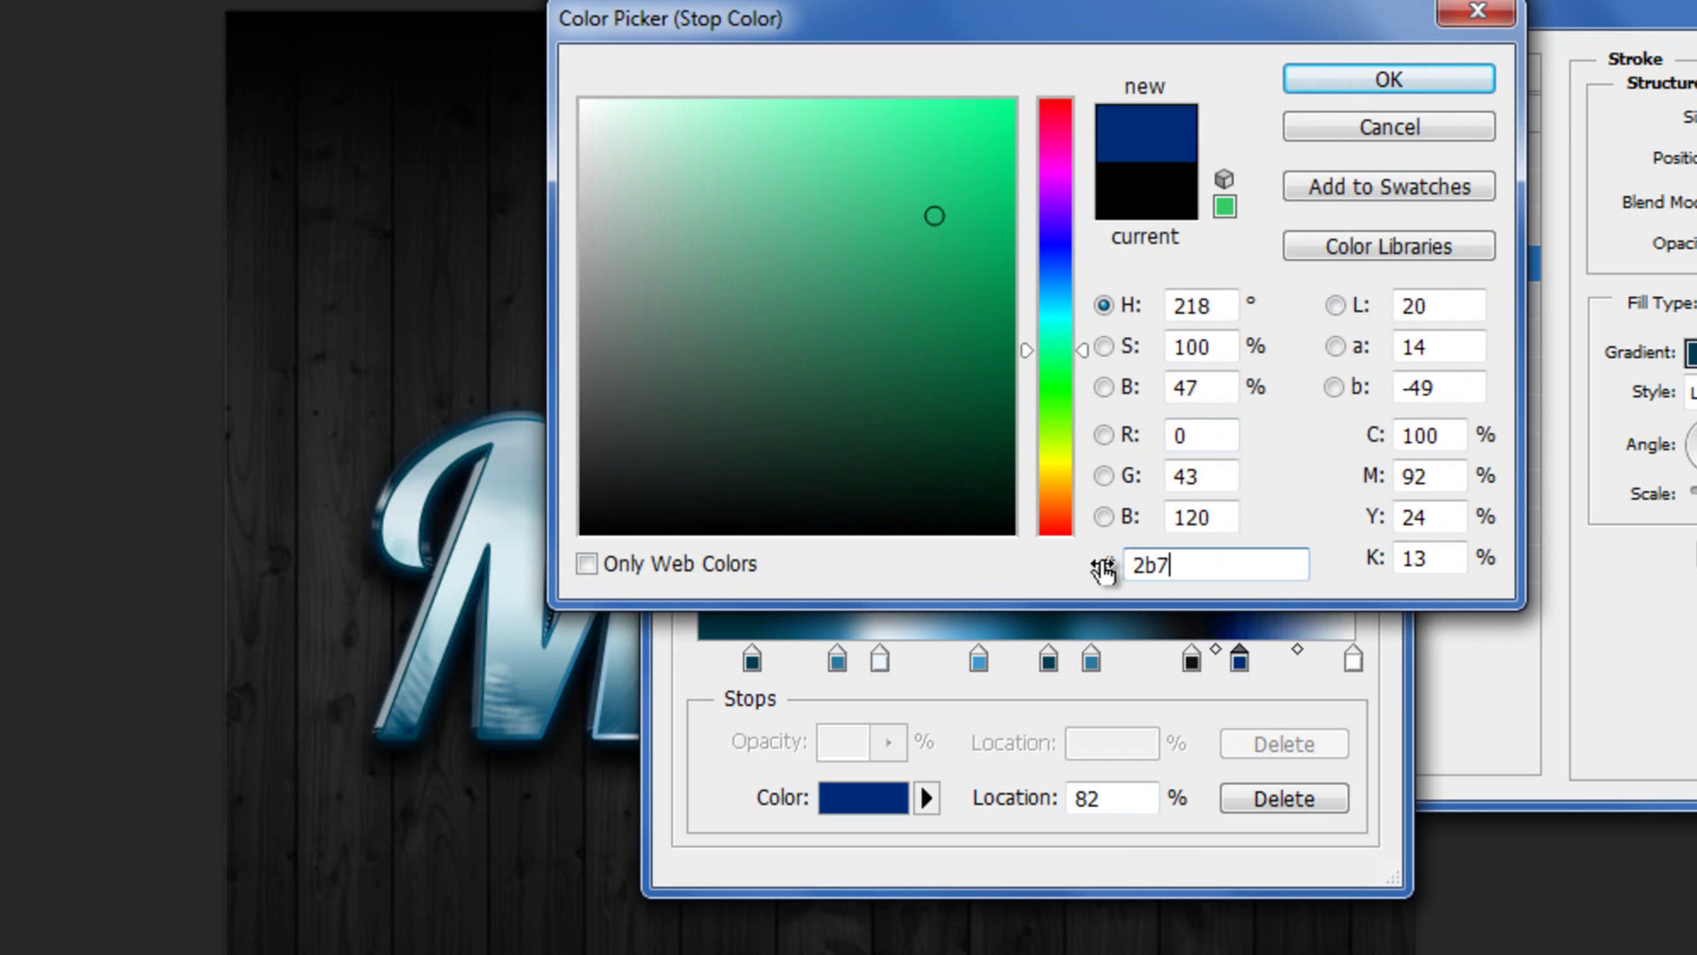
pyautogui.write('8a0')
pyautogui.press('Return')
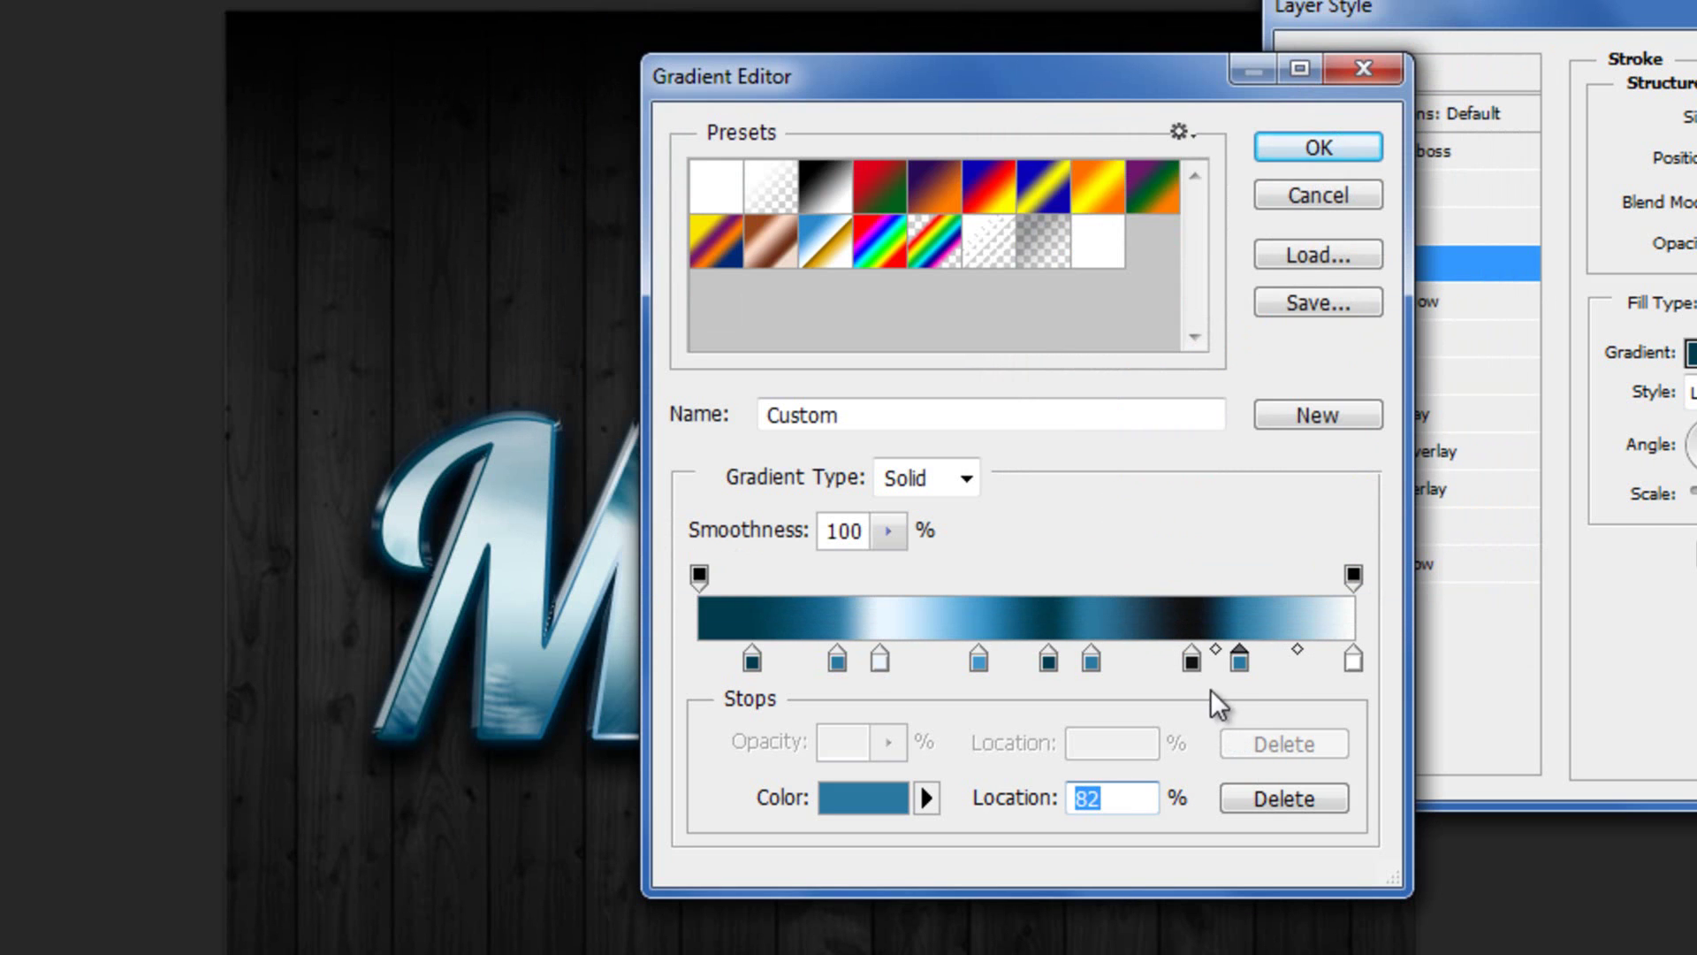
# - Set the 75% gradient stop to dark teal 003b4c, correcting the mistyped 00eb4c
pyautogui.click(1191, 661)
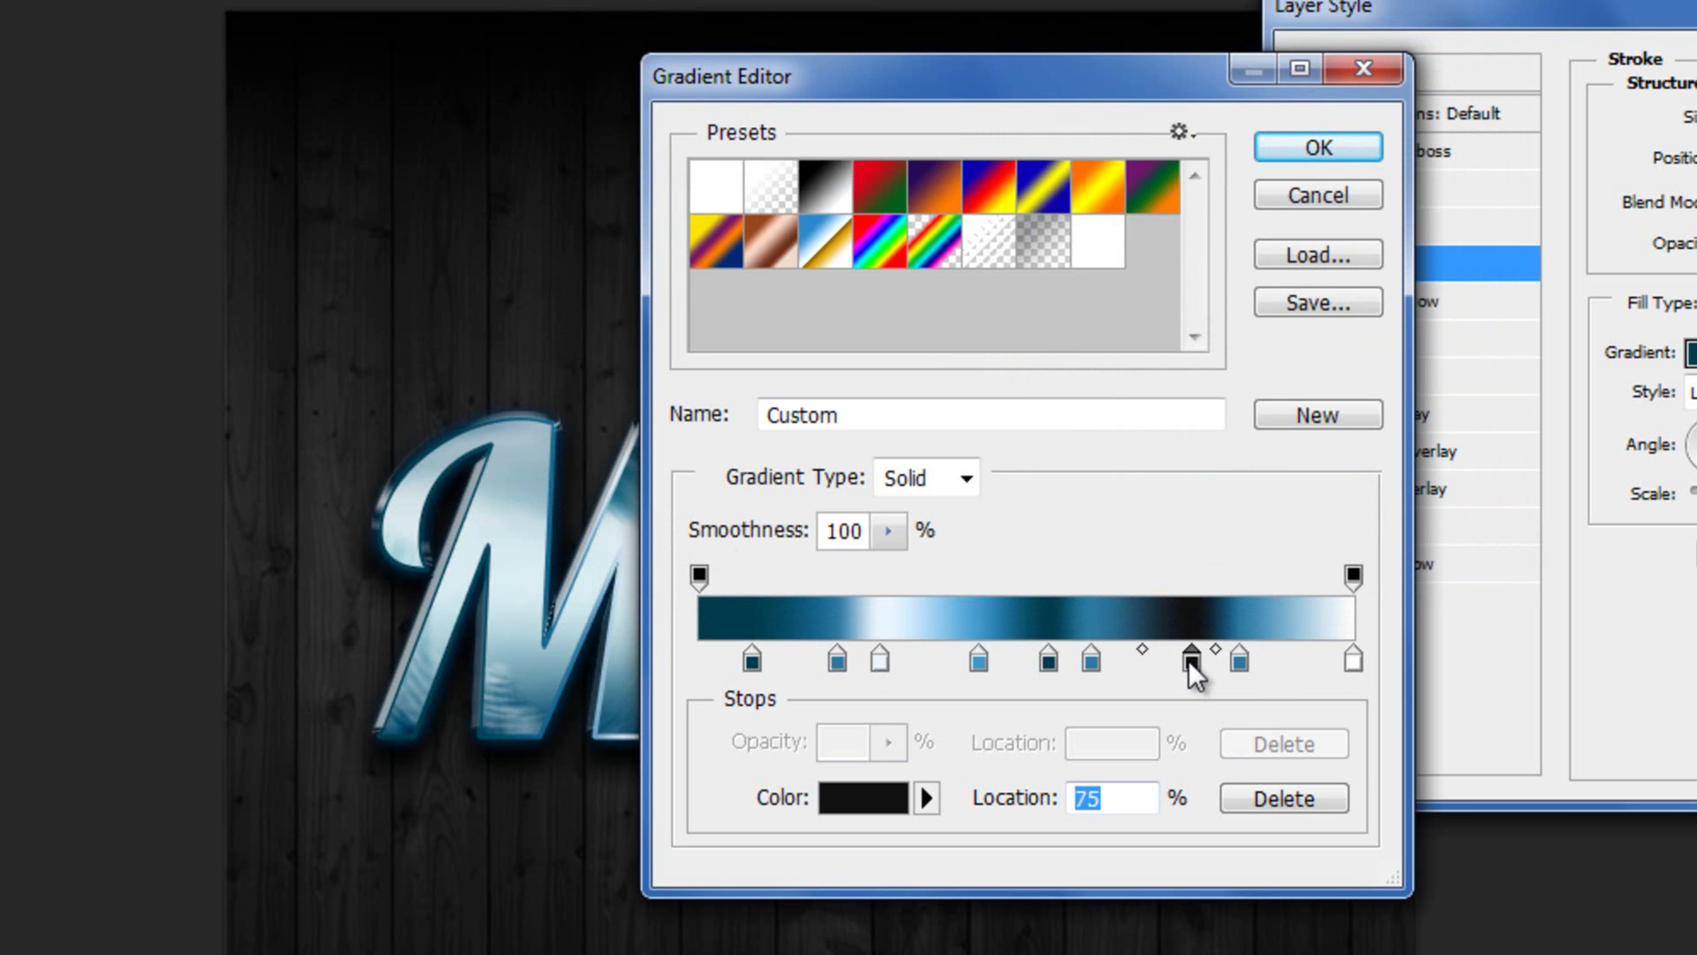
pyautogui.doubleClick(1191, 661)
pyautogui.click(1244, 562)
pyautogui.moveTo(1243, 562); pyautogui.dragTo(1061, 548)
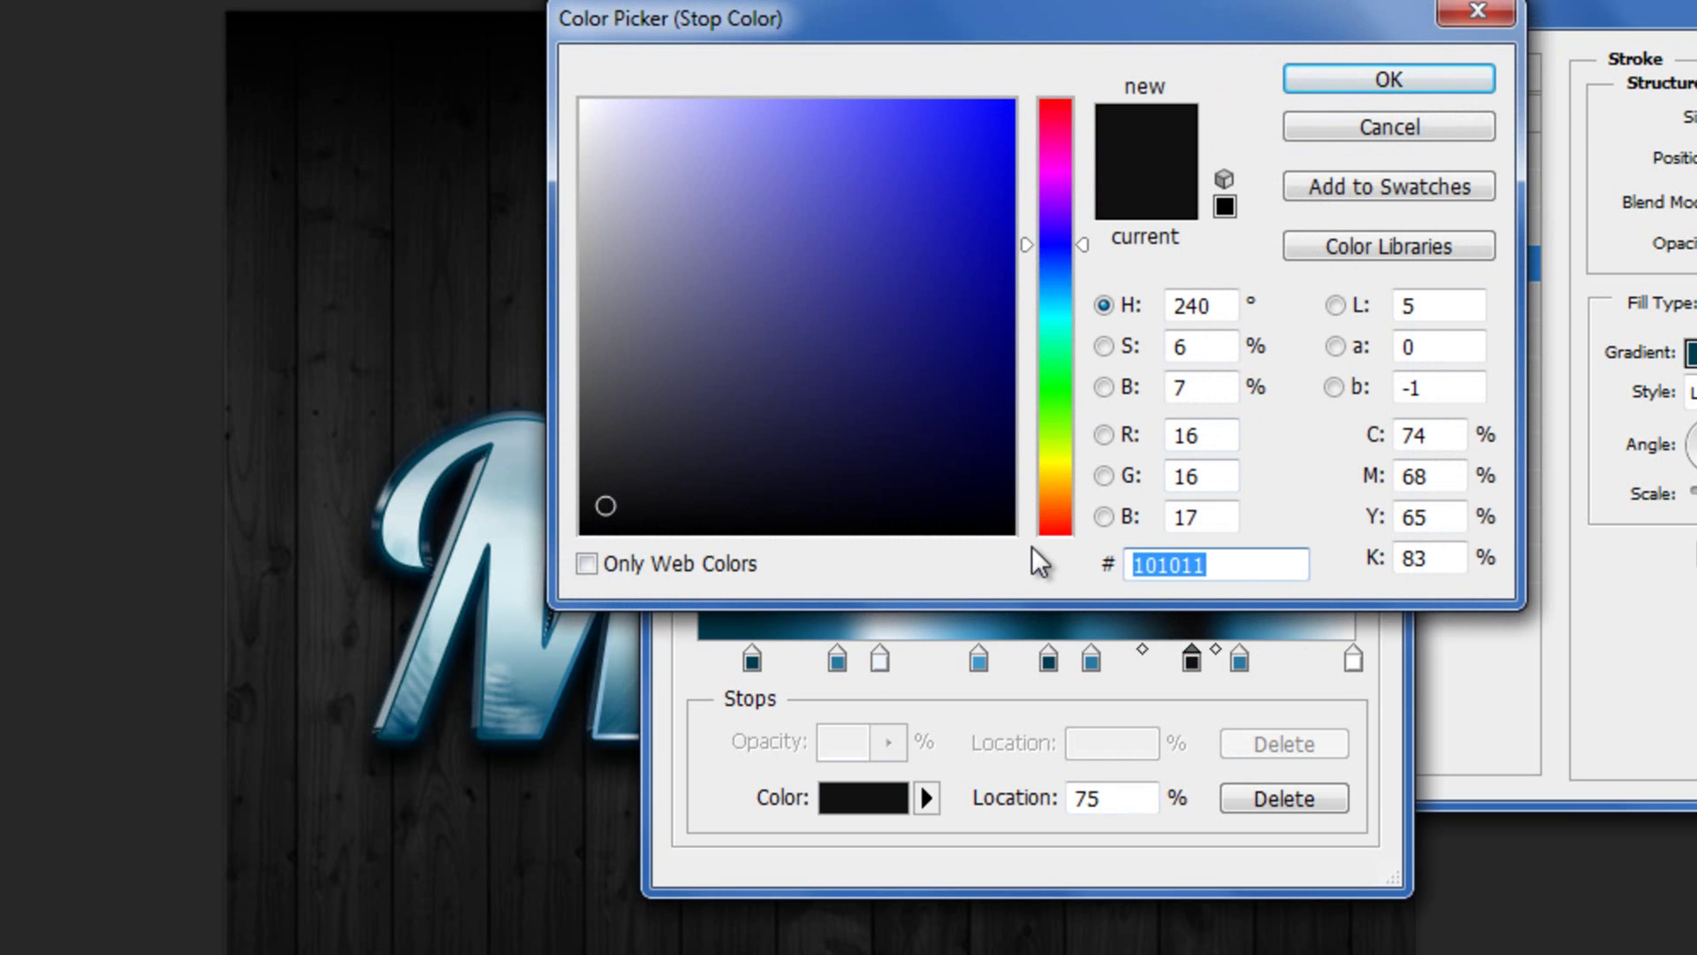
pyautogui.write('00')
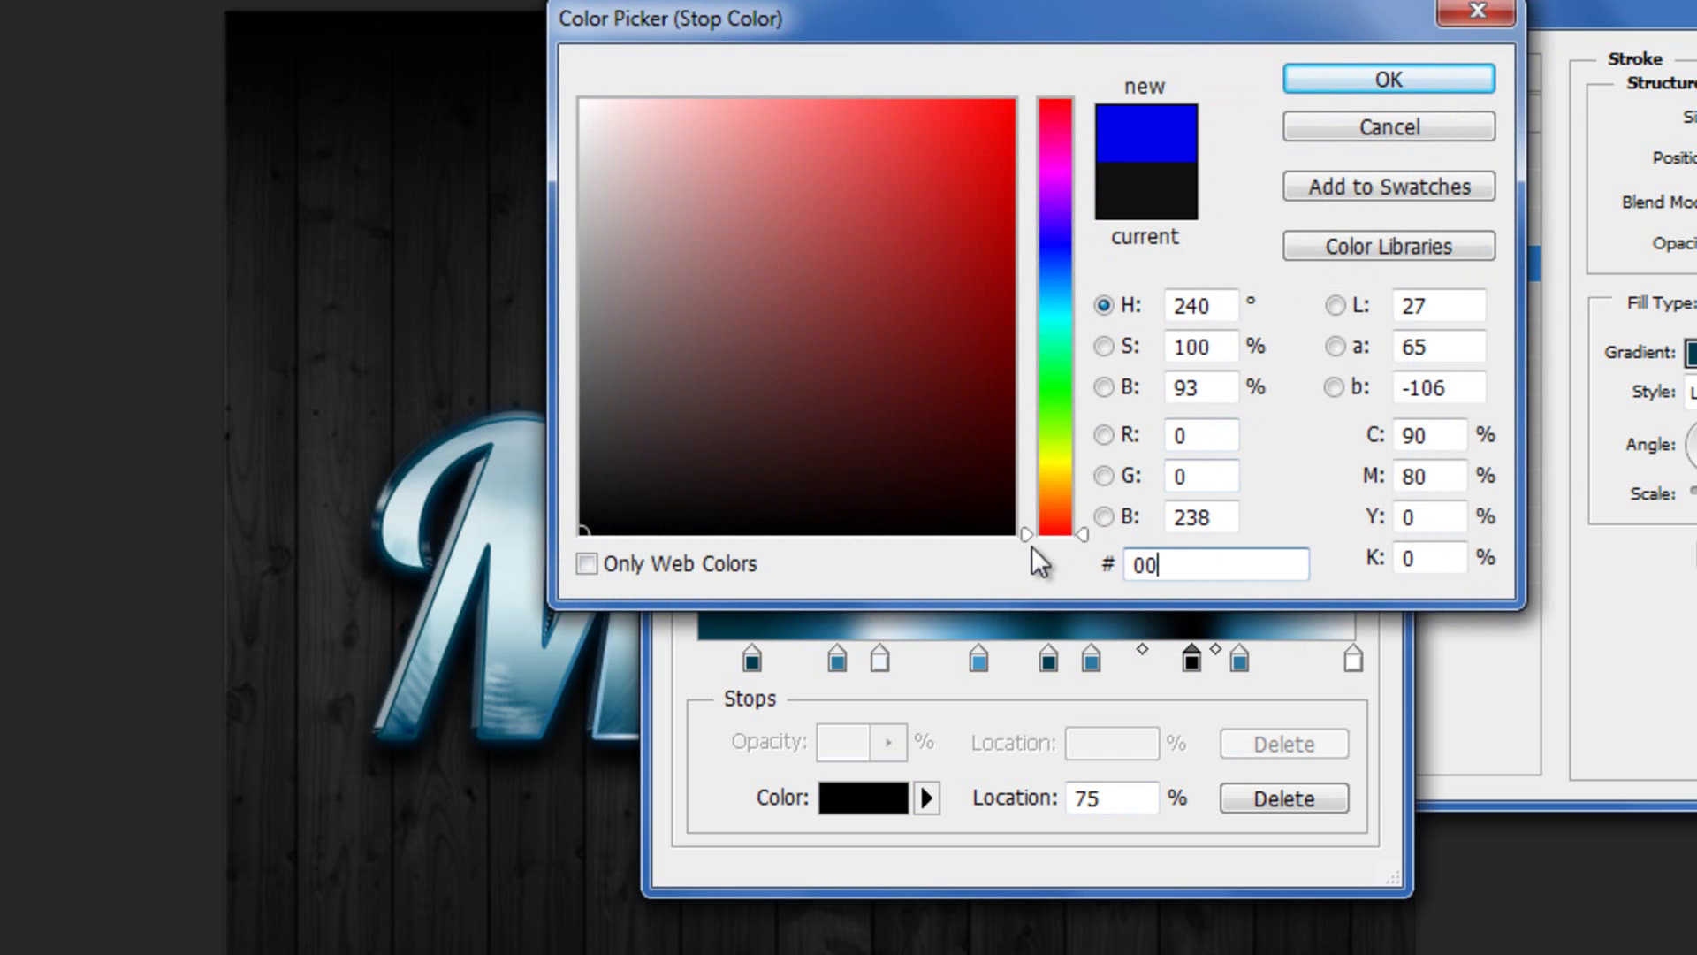
pyautogui.write('eb4c')
pyautogui.press('Return')
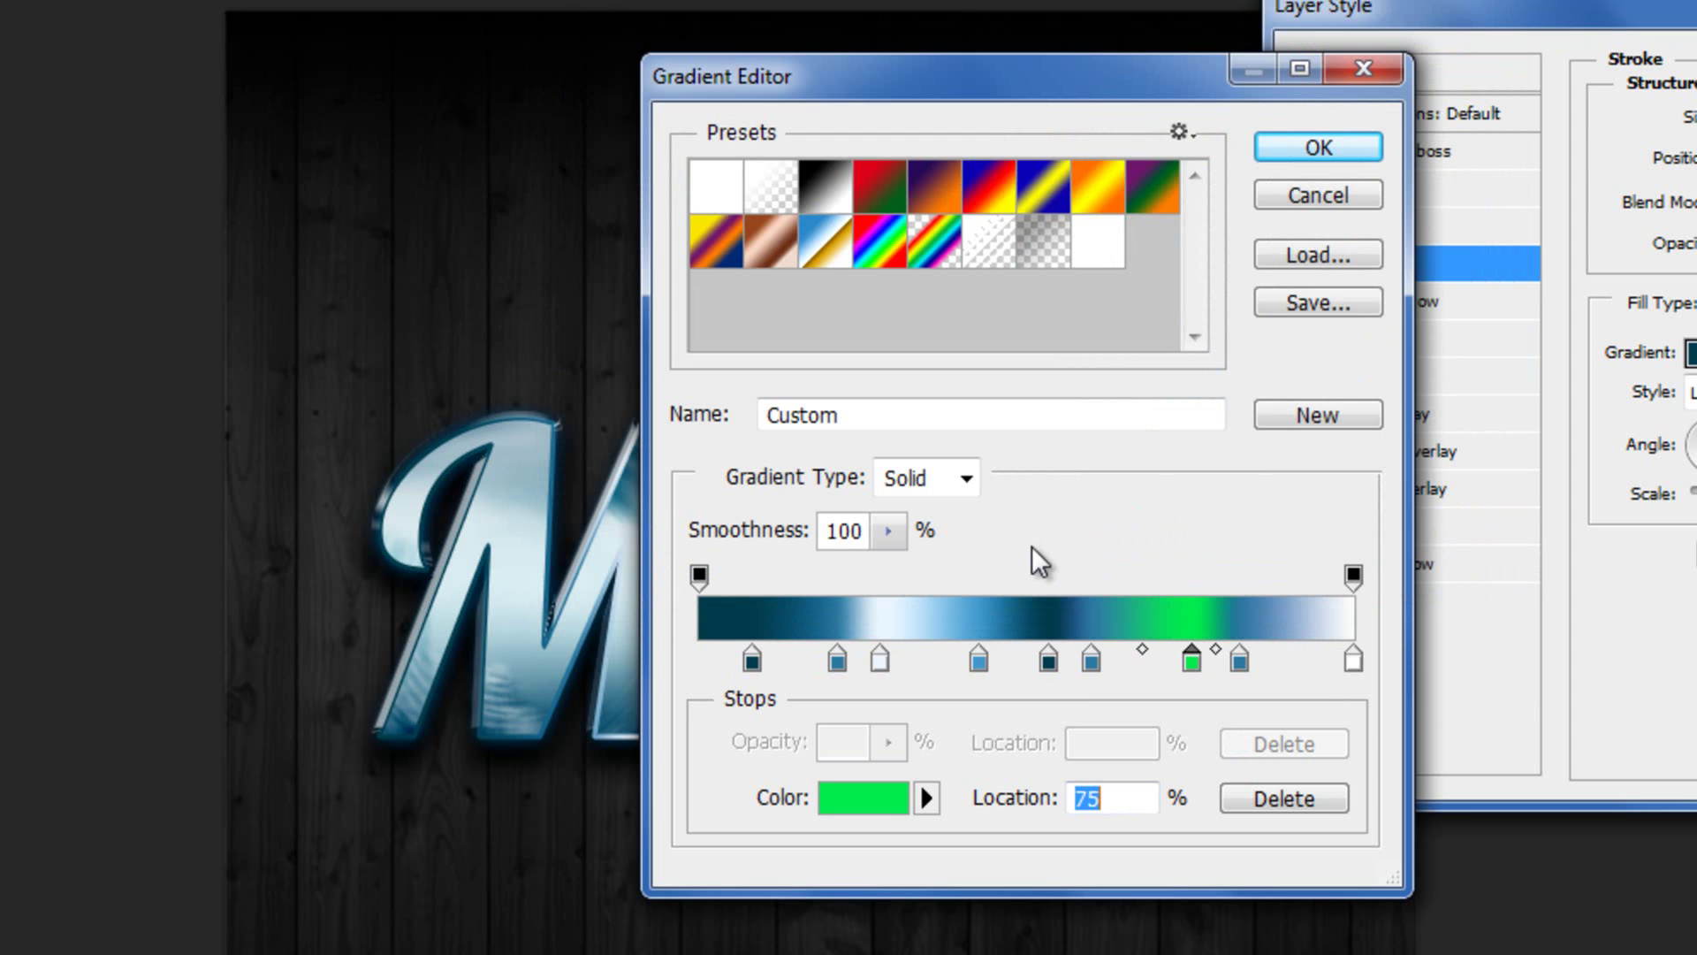
pyautogui.doubleClick(1193, 661)
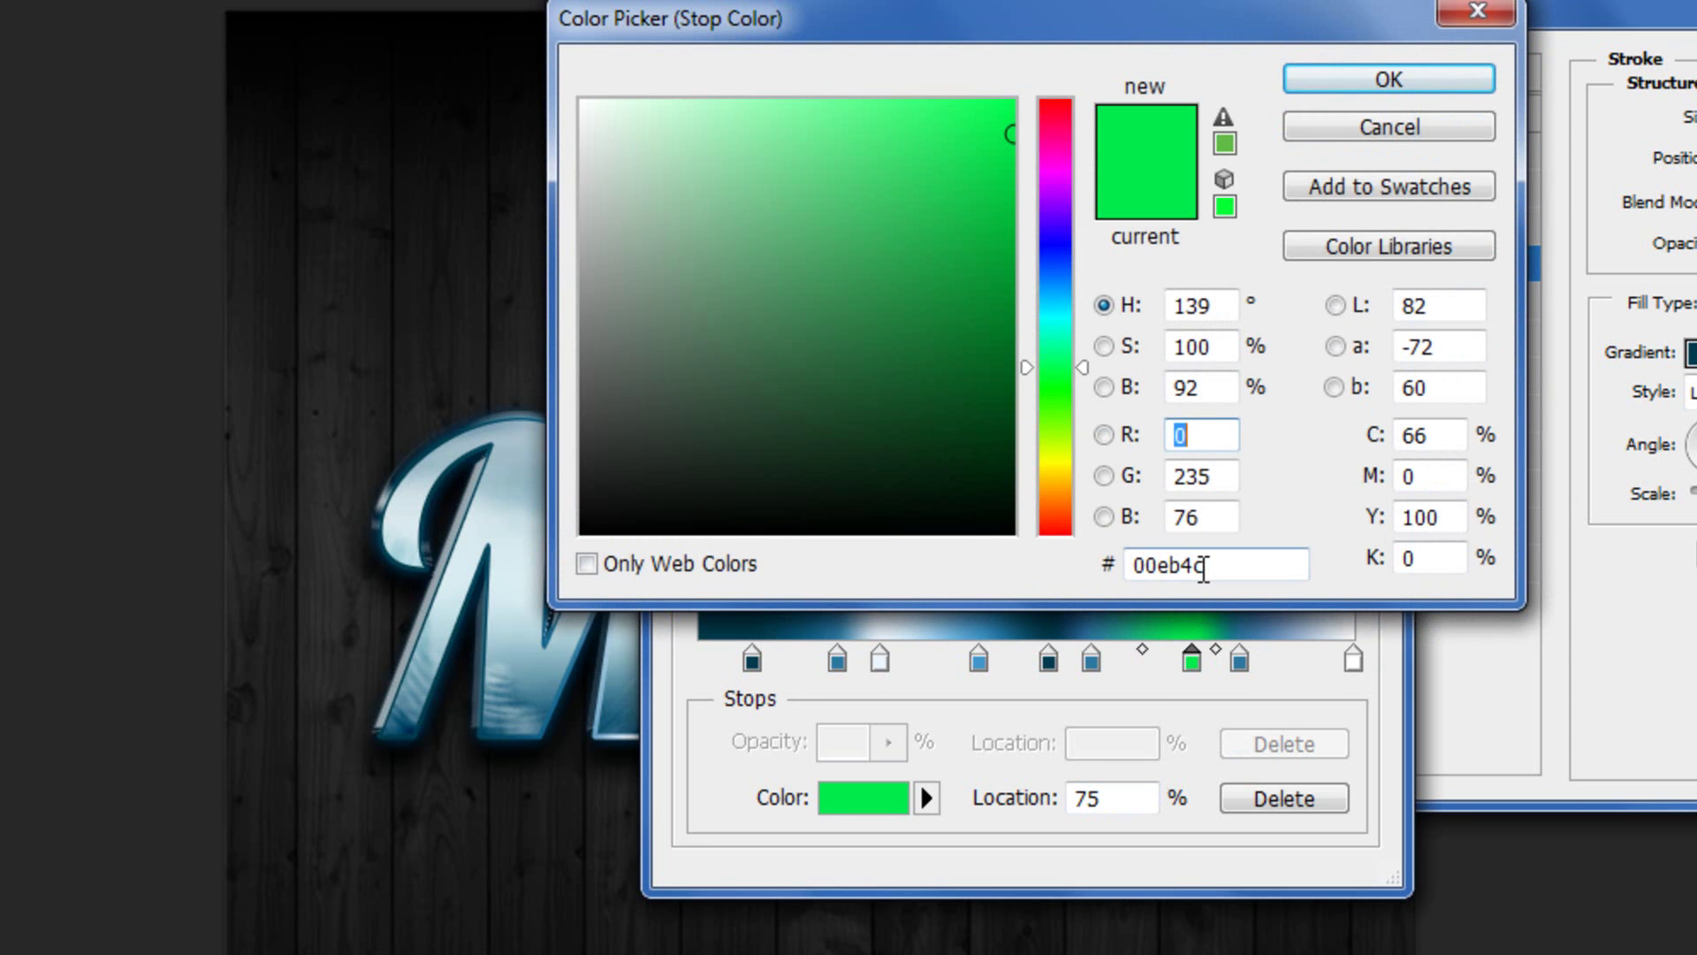
pyautogui.click(1163, 566)
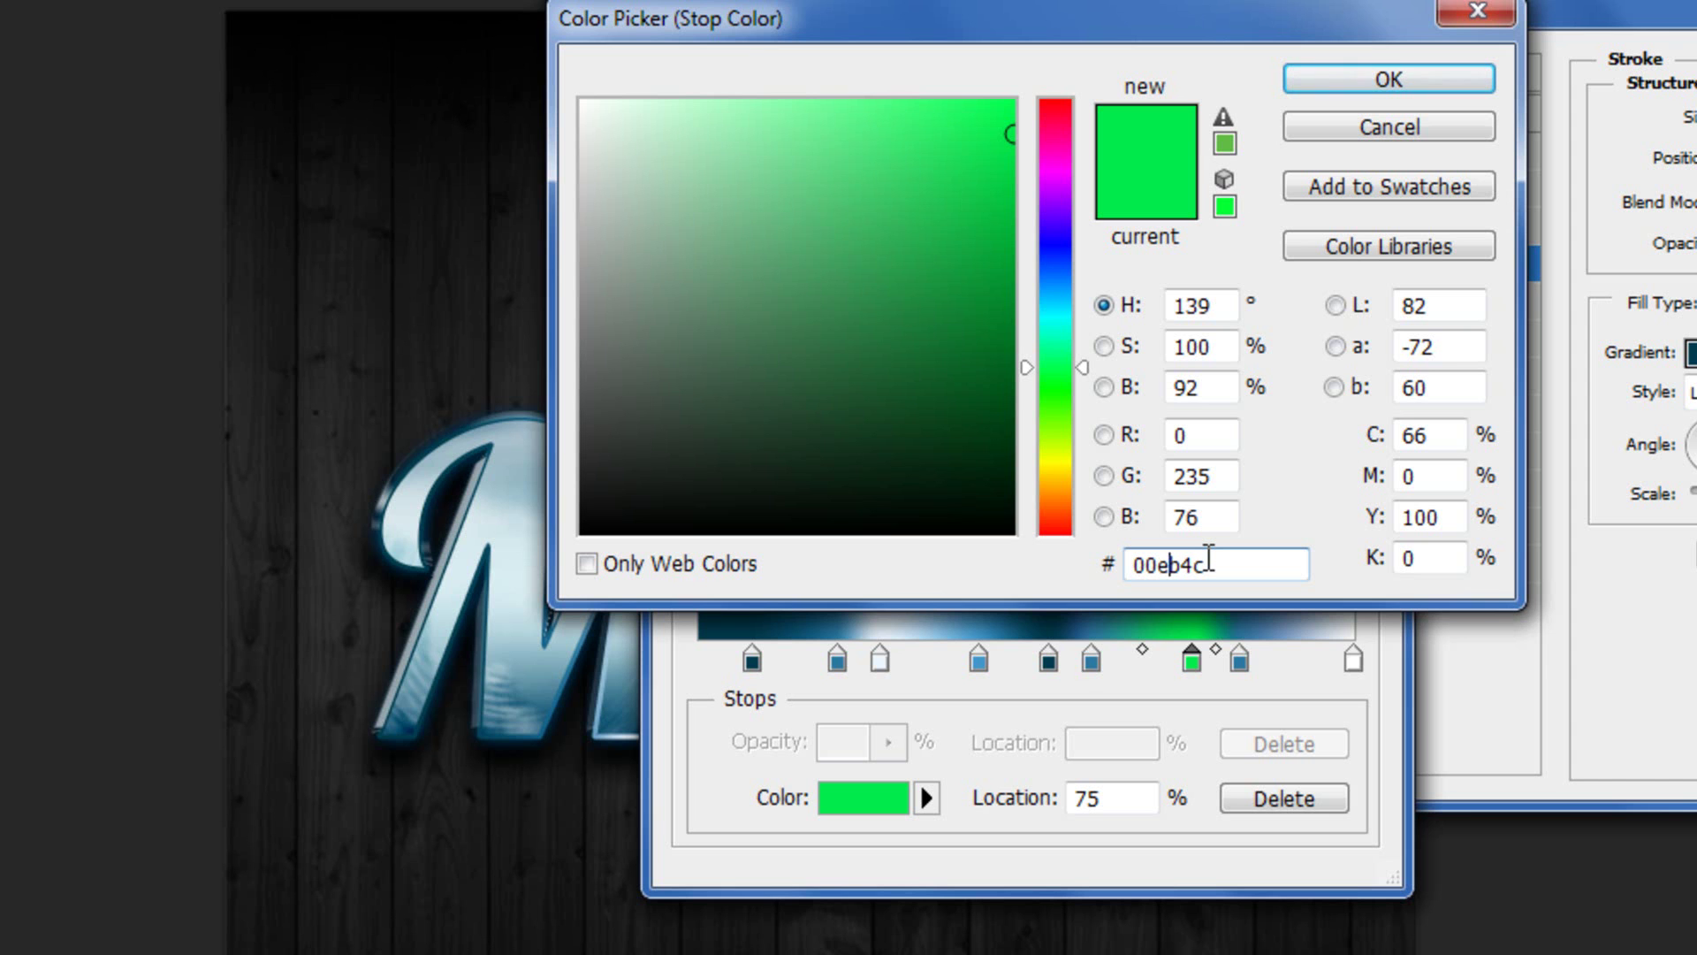
pyautogui.press('BackSpace')
pyautogui.write('3')
pyautogui.press('Return')
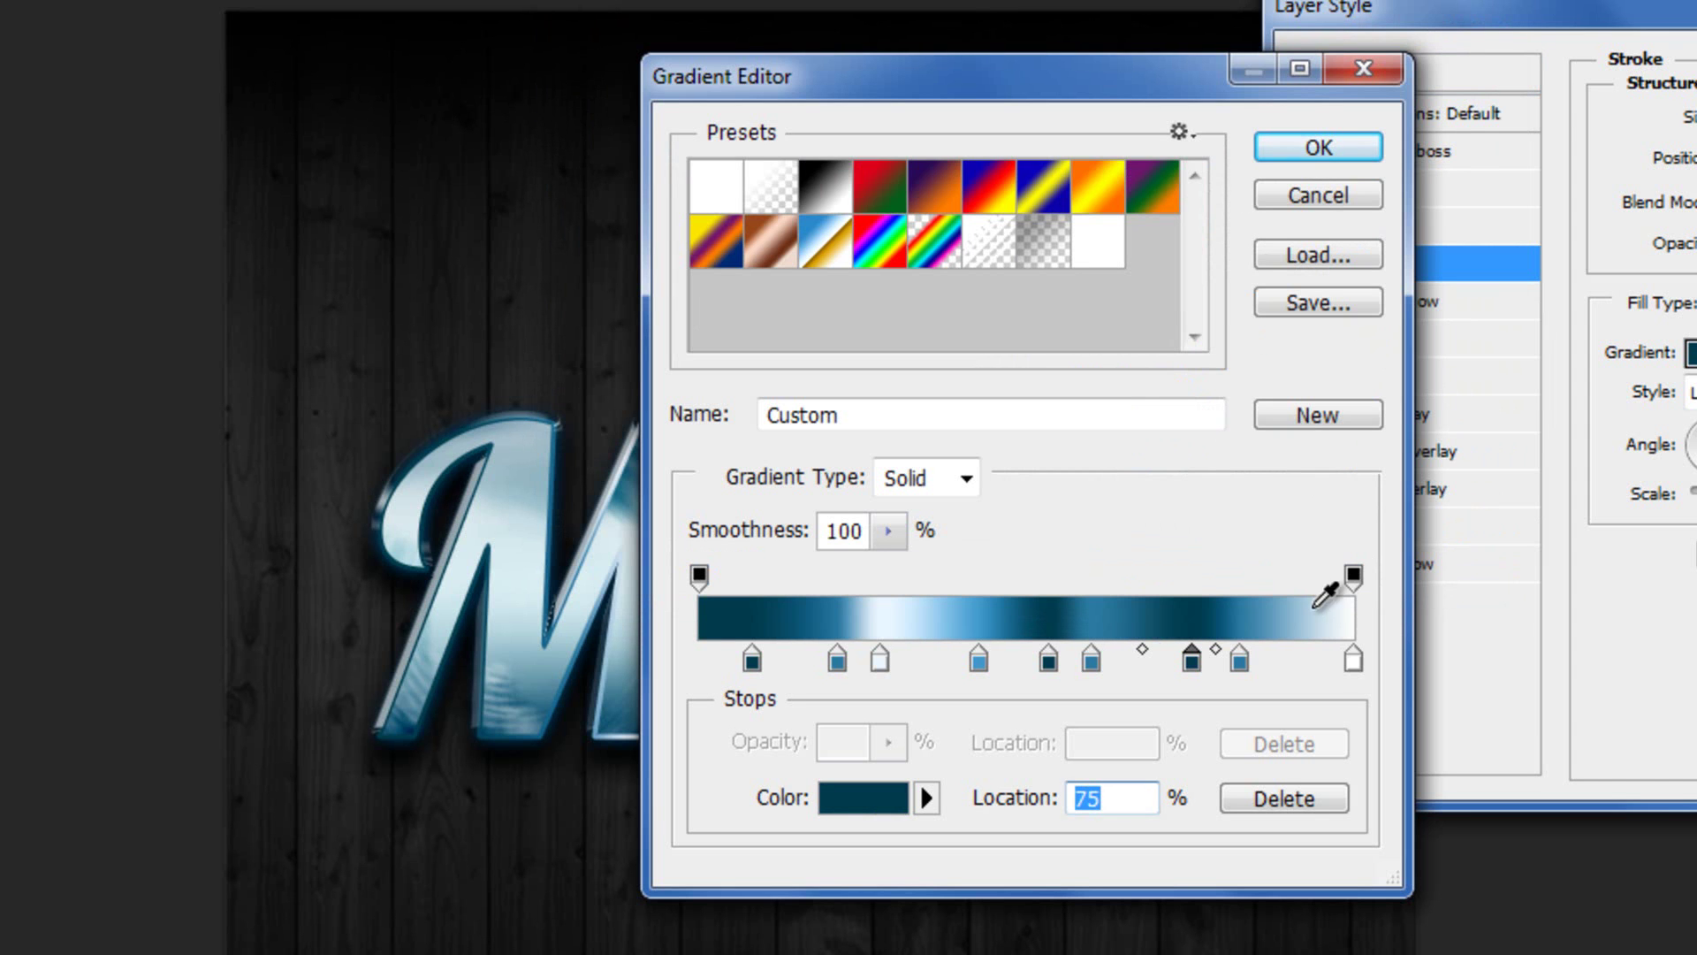
# - Change the white 100% end stop to dark teal 003b4c
pyautogui.click(1353, 661)
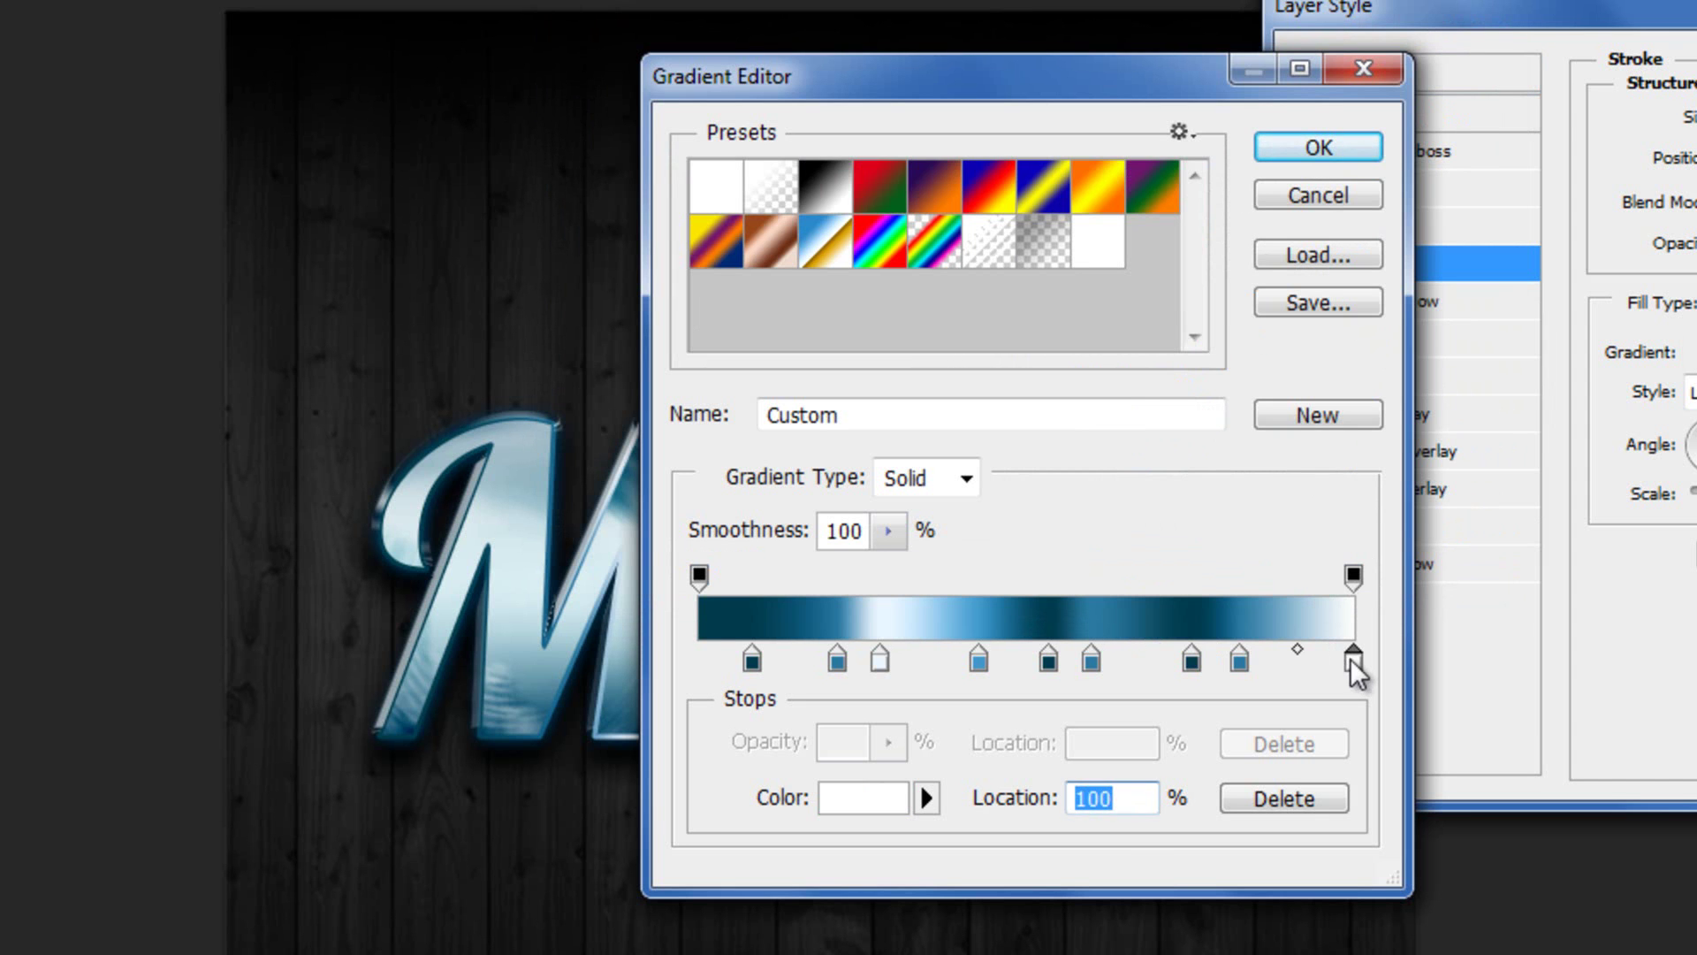
pyautogui.doubleClick(1350, 660)
pyautogui.click(1218, 565)
pyautogui.moveTo(1218, 565); pyautogui.dragTo(1083, 574)
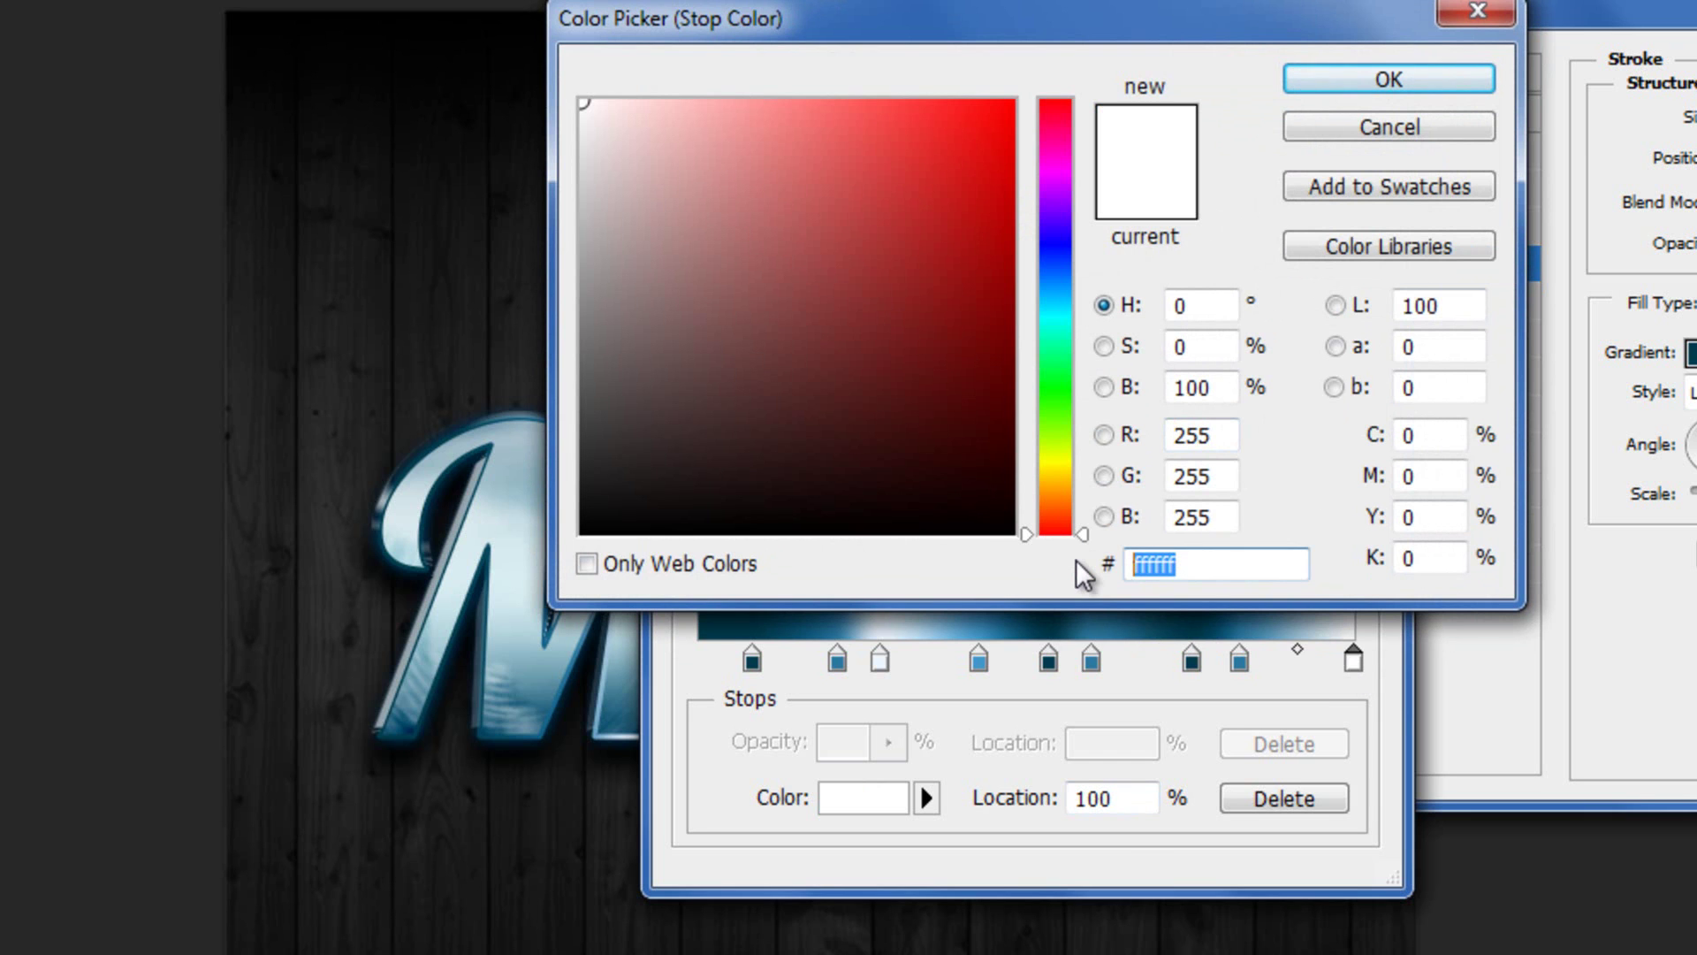
pyautogui.write('000')
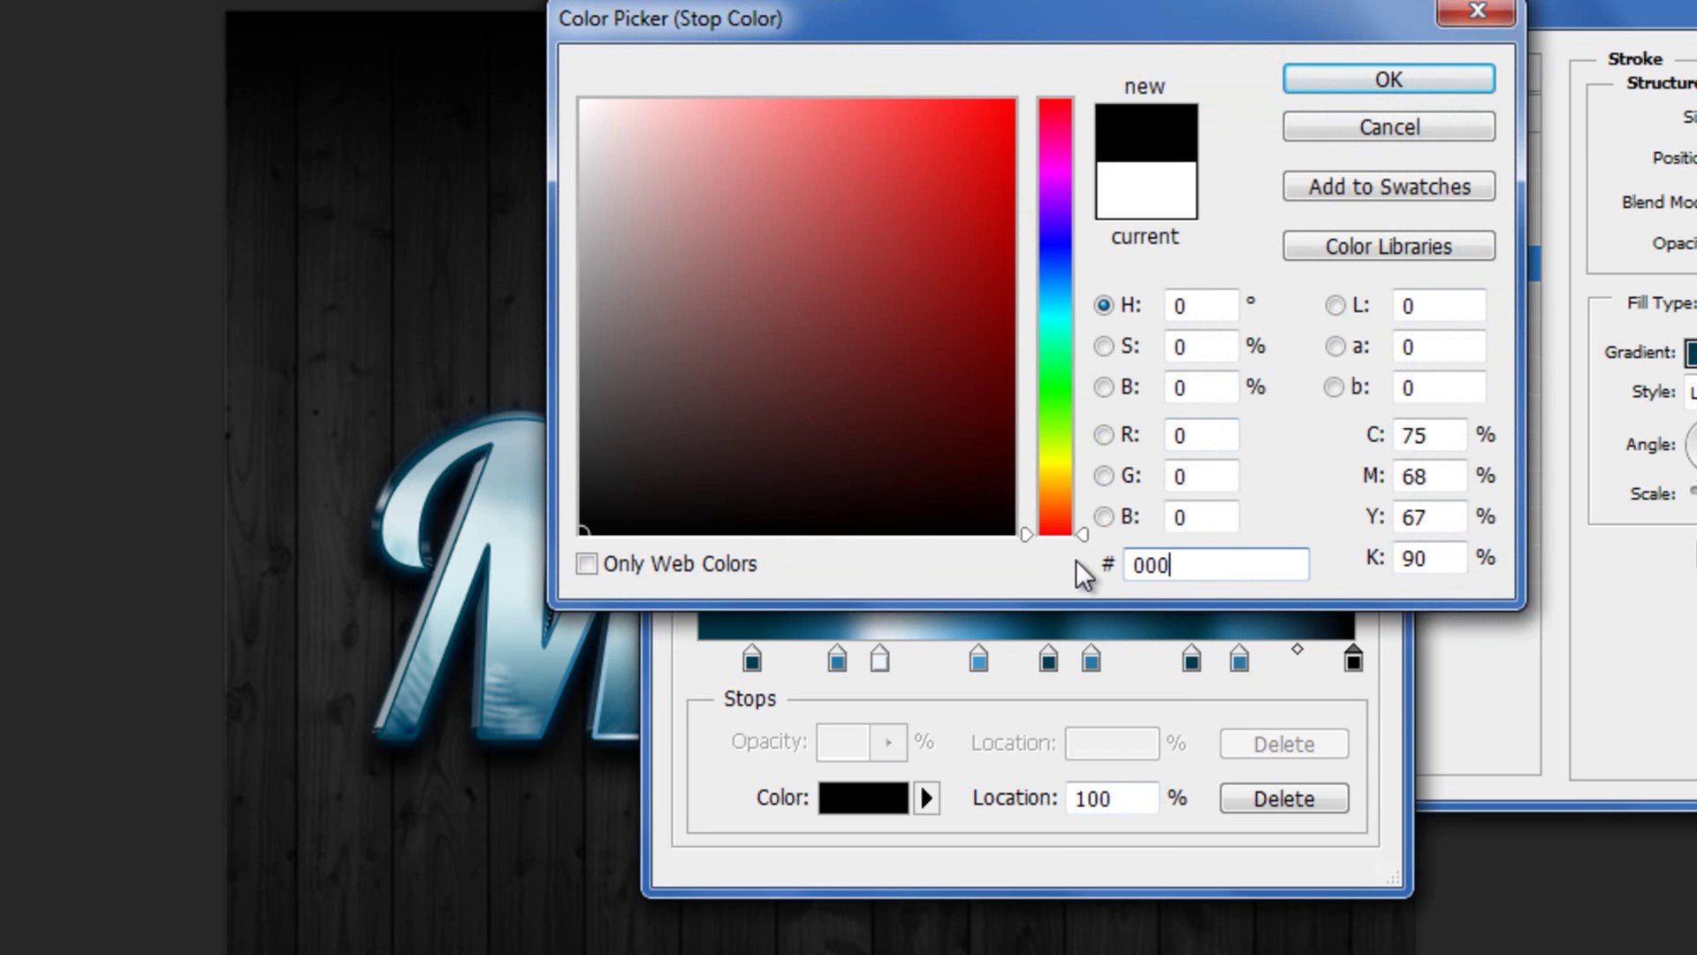
pyautogui.write('3b4c')
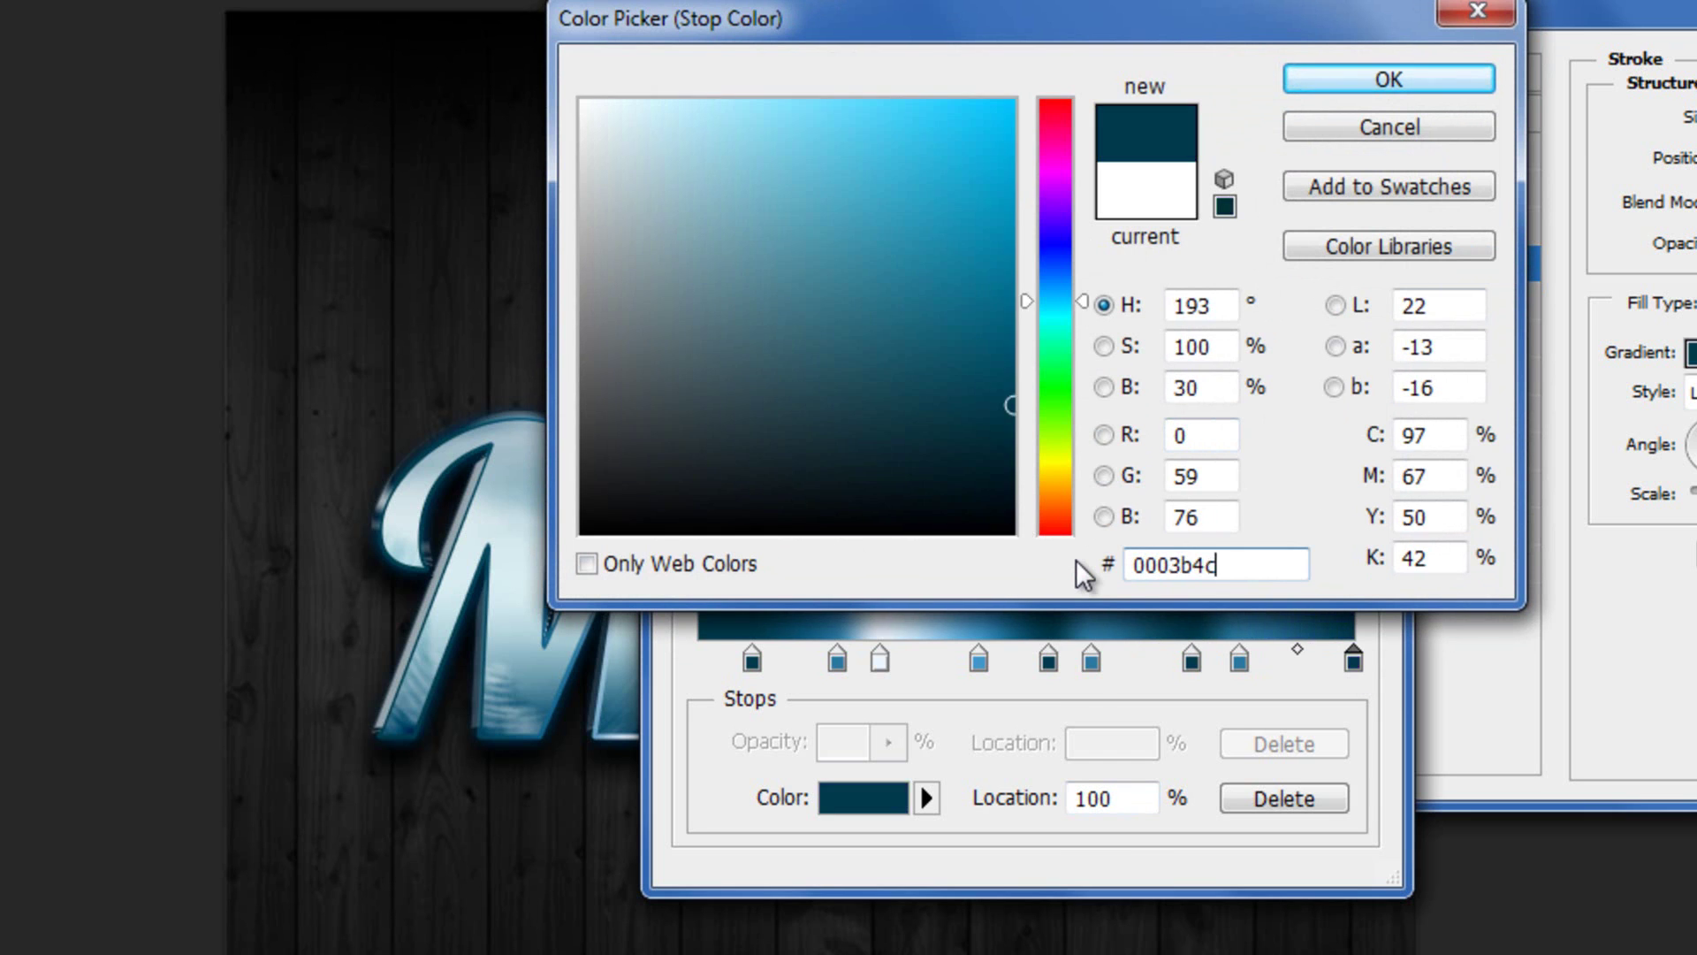
pyautogui.press('Return')
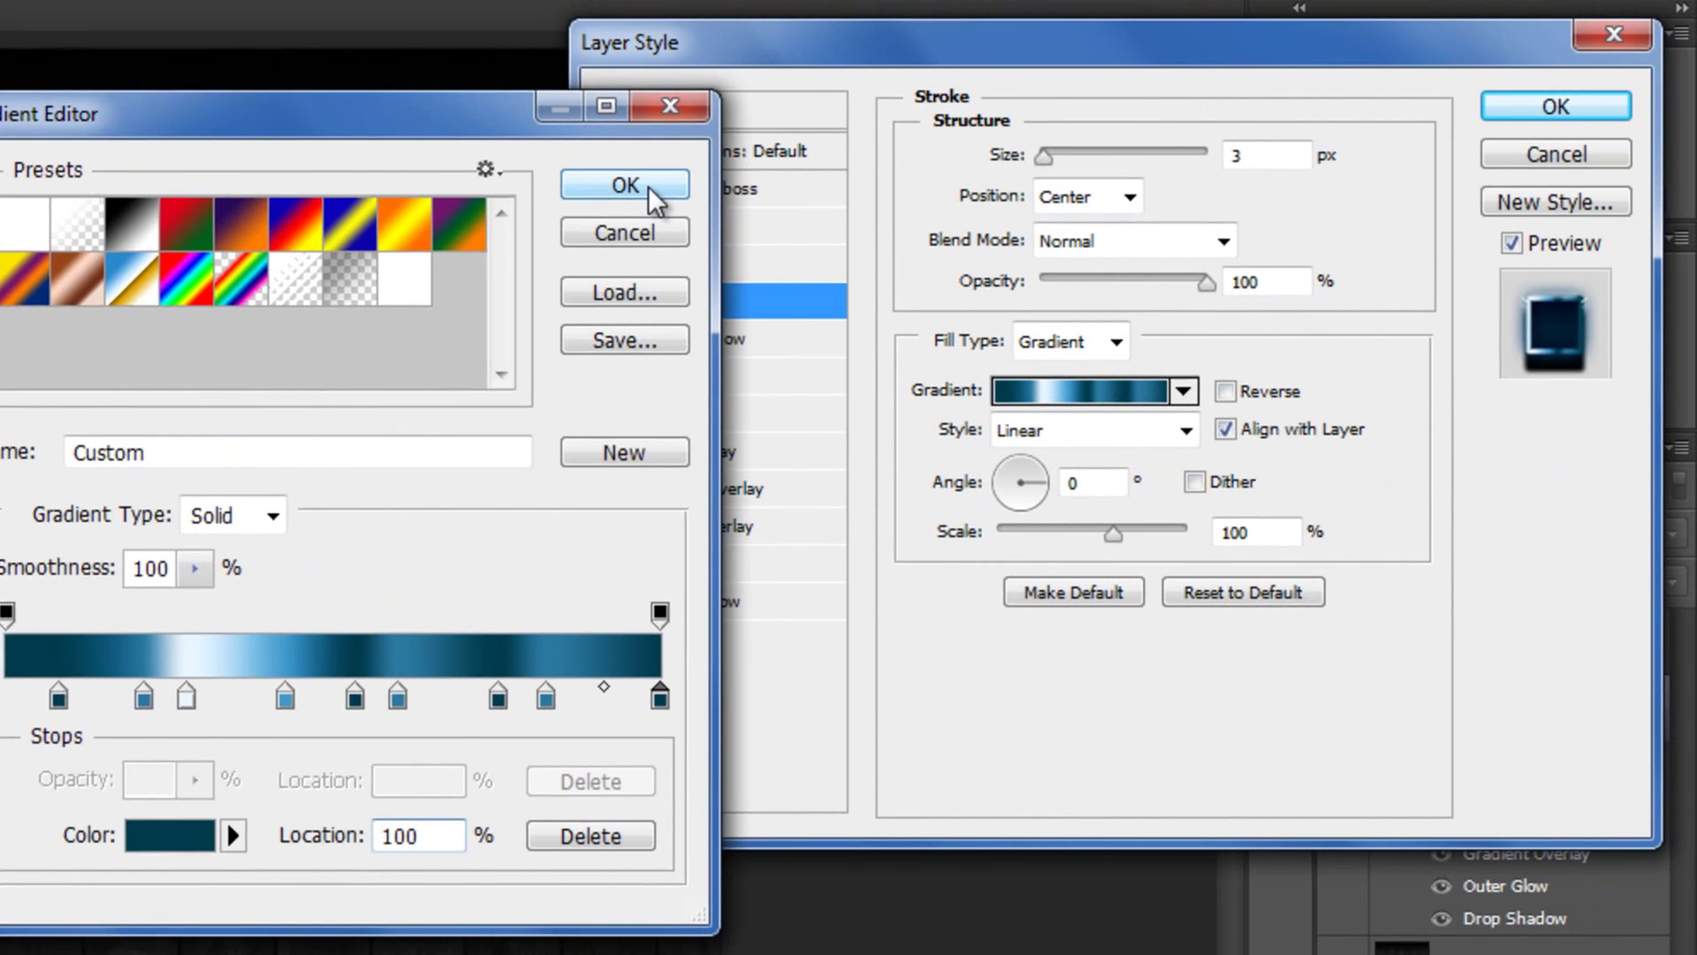
# - Accept the custom gradient and set the stroke gradient to Reflected style at 90°
pyautogui.click(1315, 148)
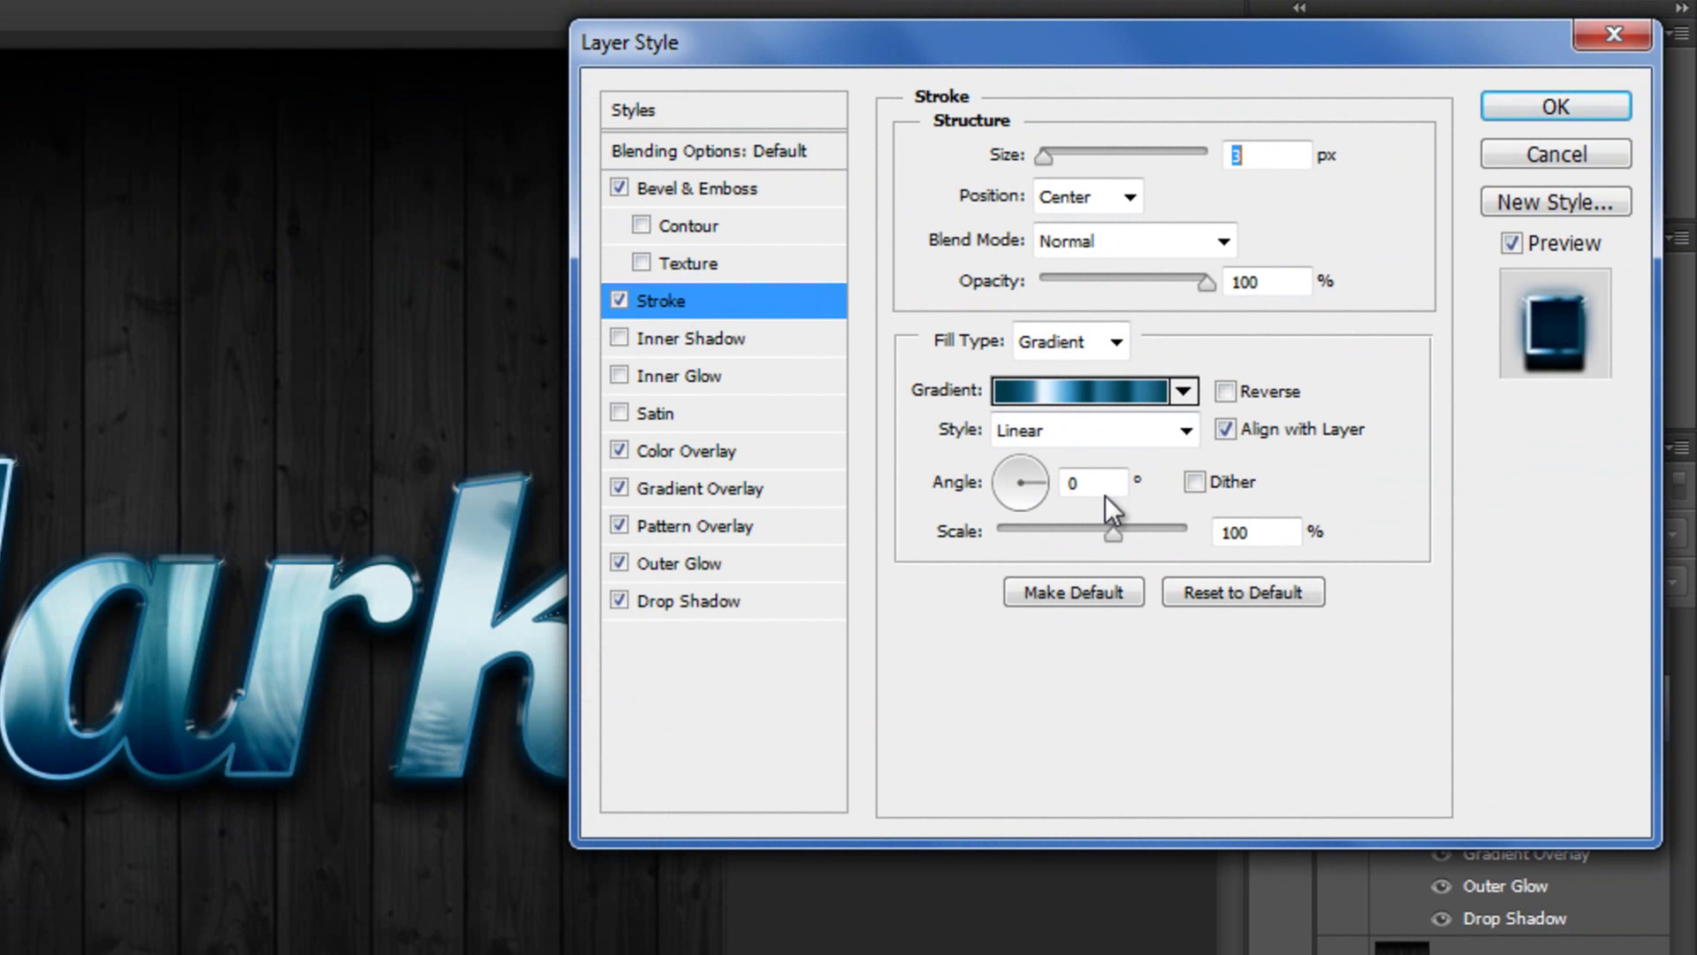
pyautogui.click(1027, 478)
pyautogui.write('90')
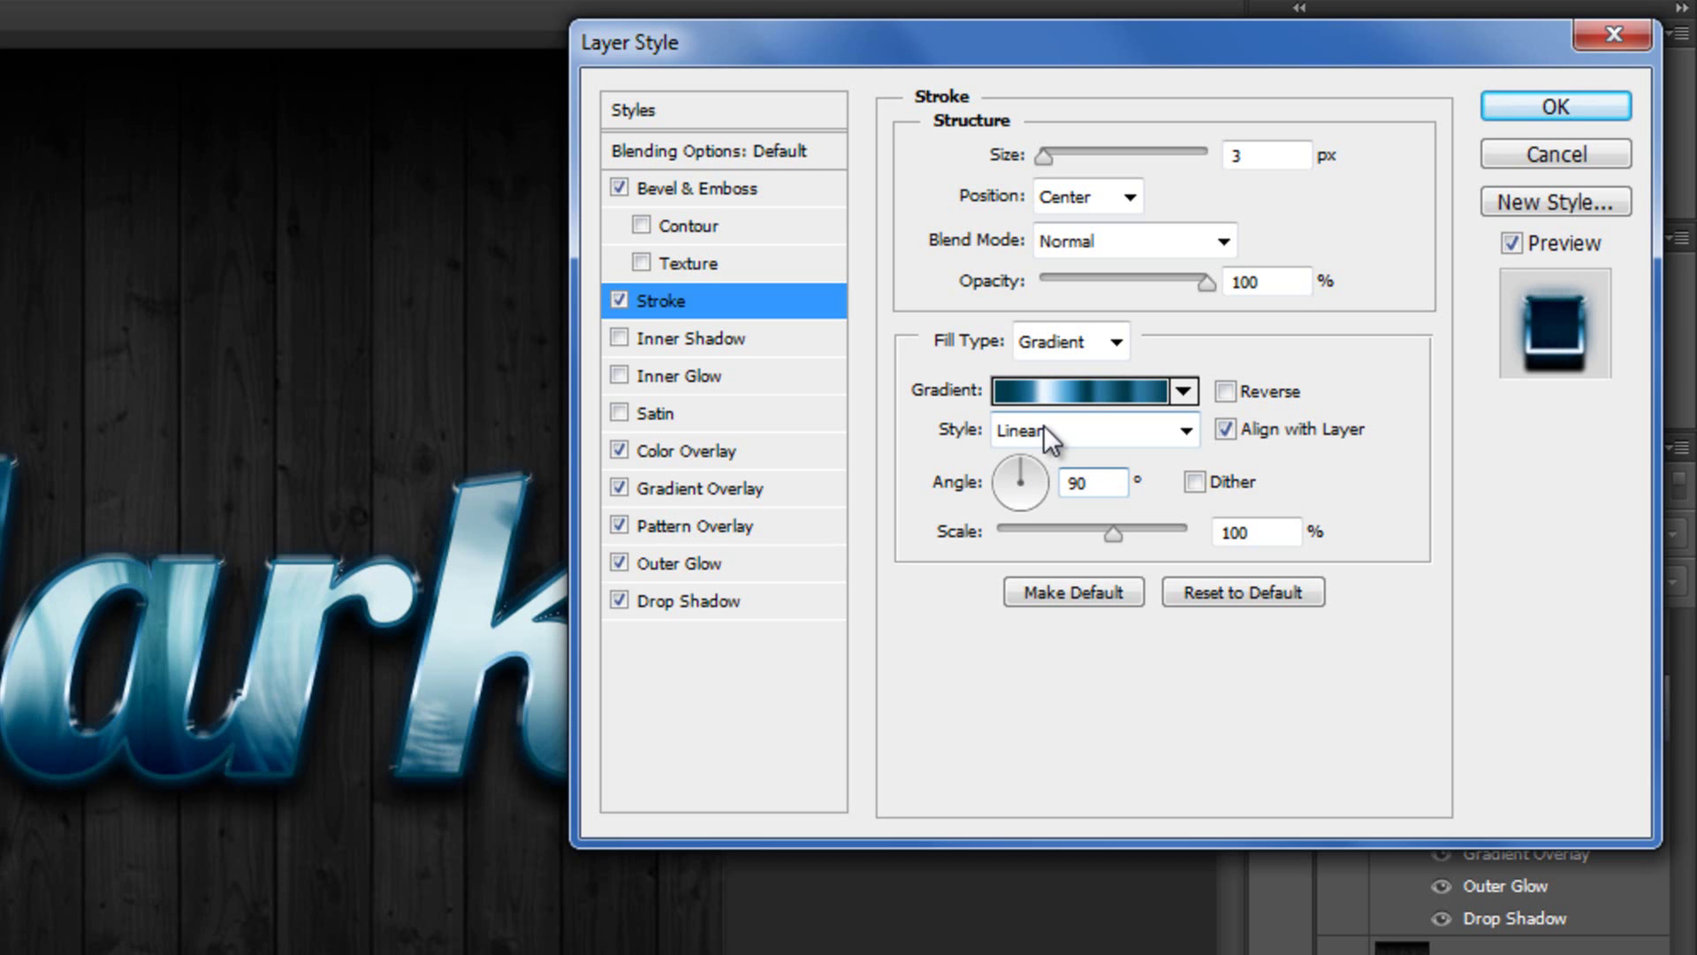
pyautogui.click(1043, 425)
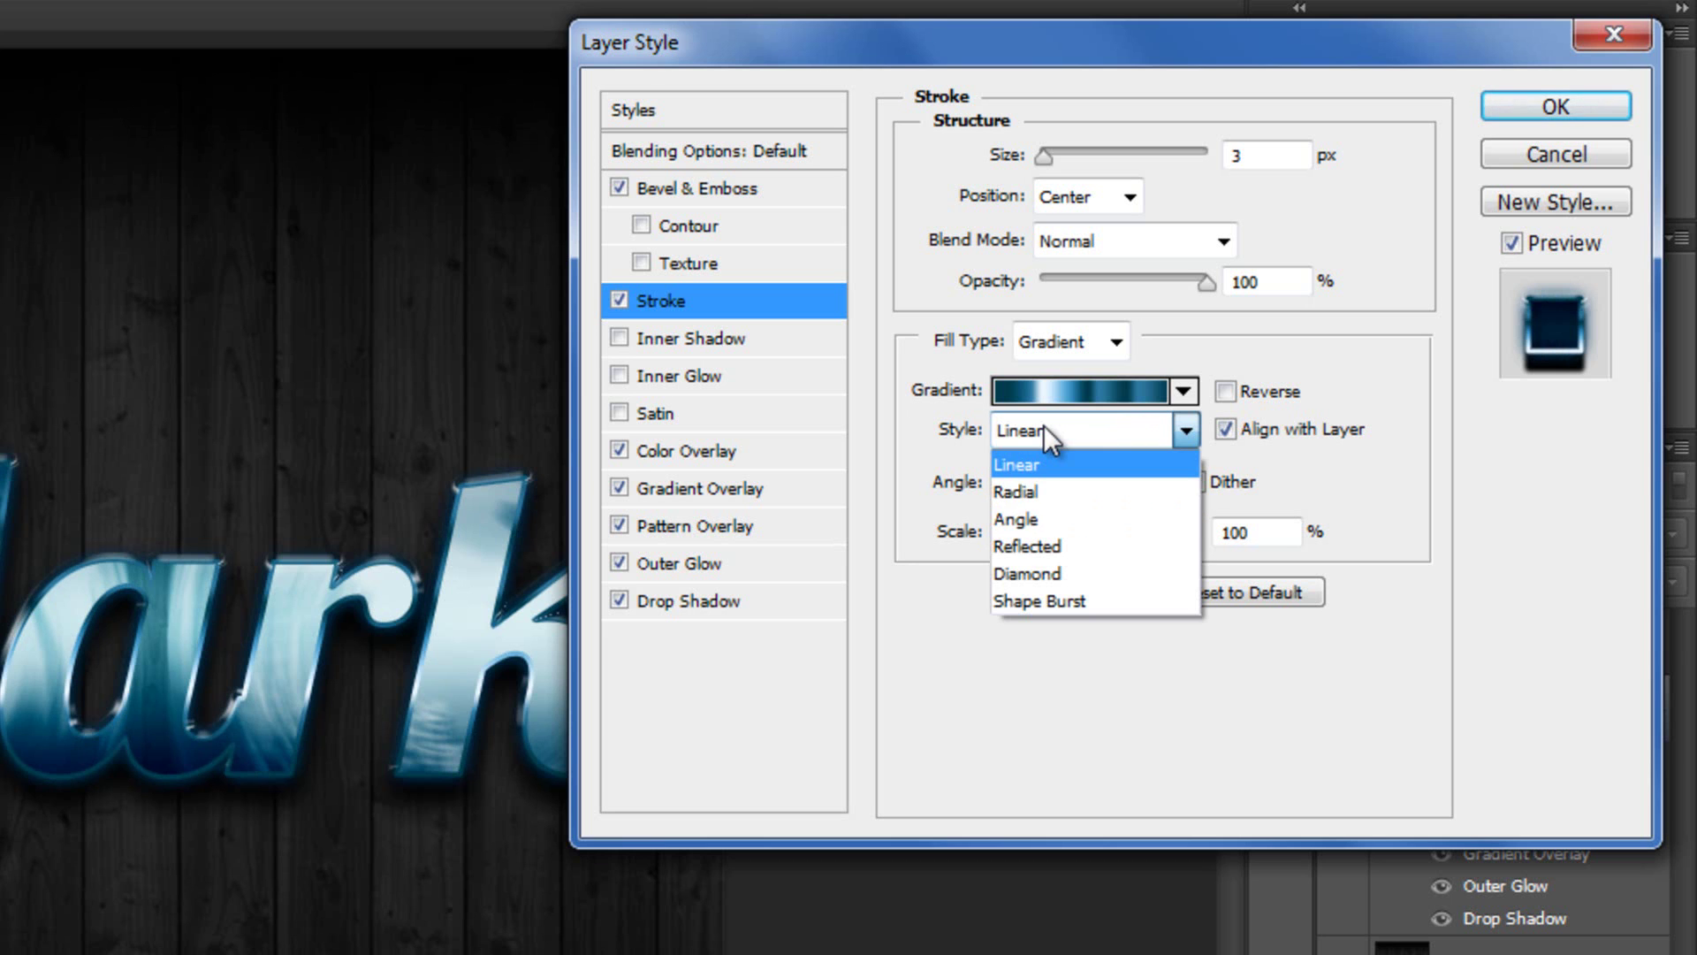
pyautogui.click(1059, 543)
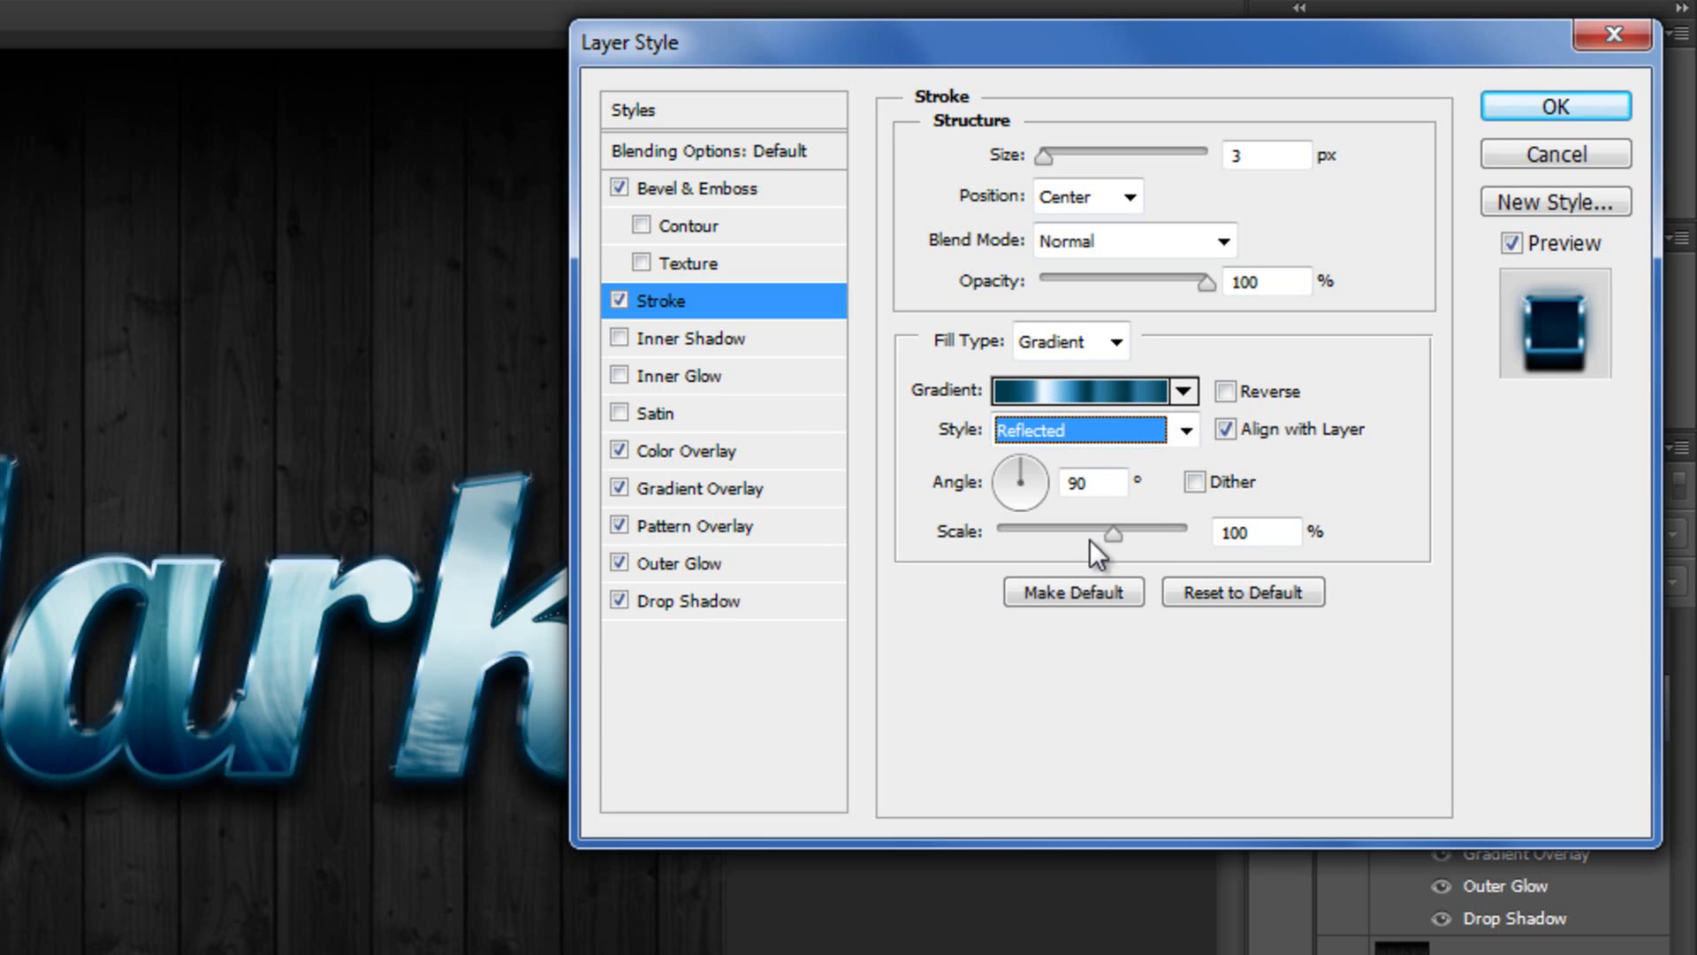